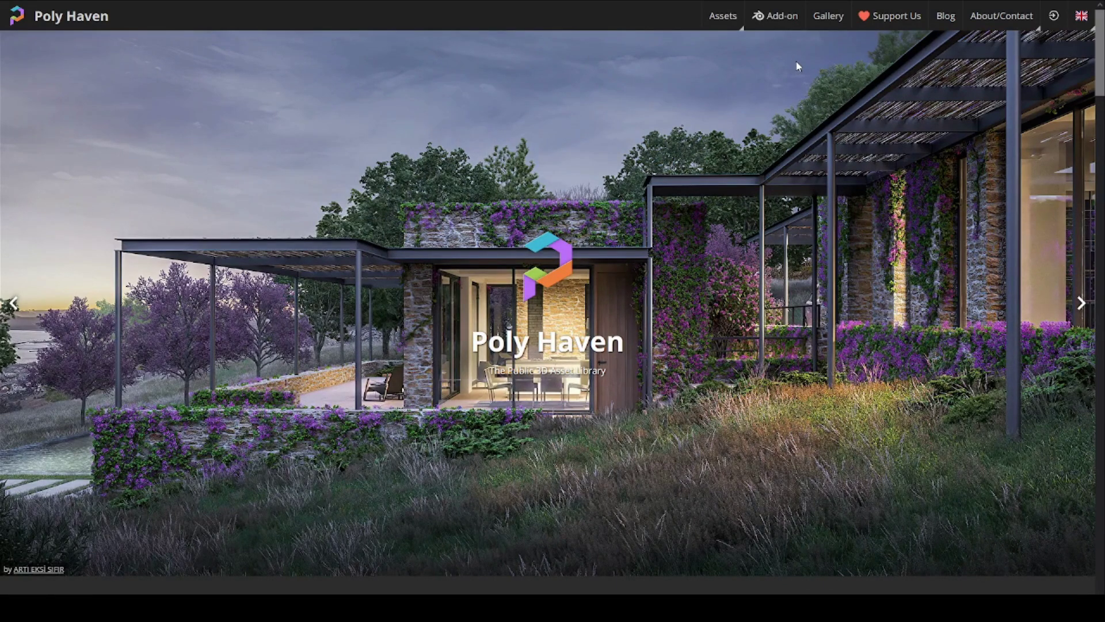
Browse Poly Haven's texture library and filter it to the Terrain category.
left_click(725, 17)
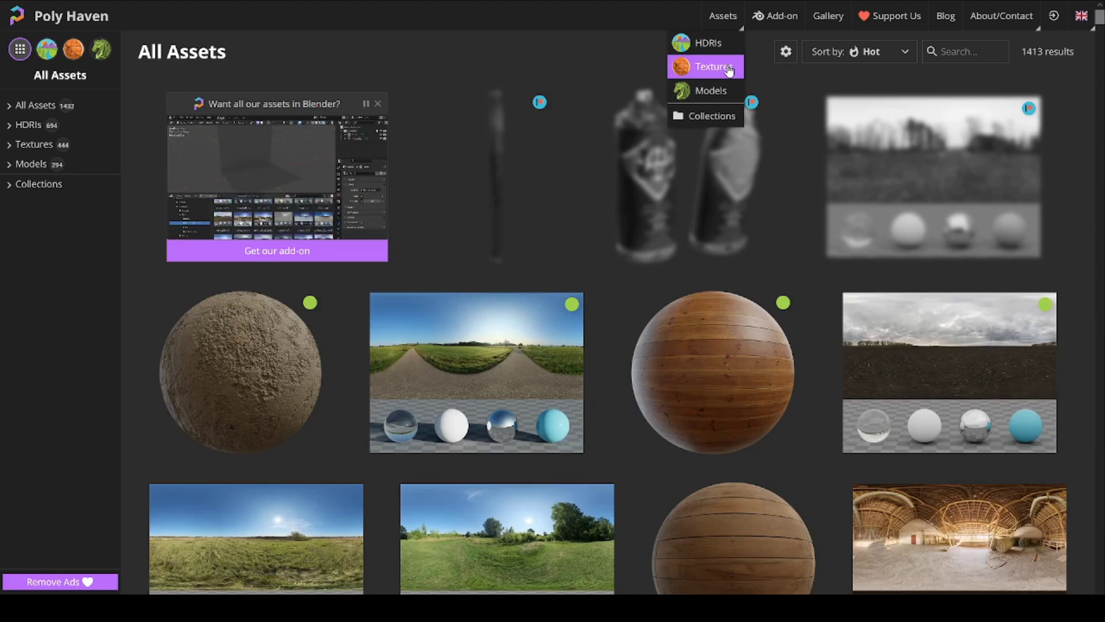
left_click(728, 69)
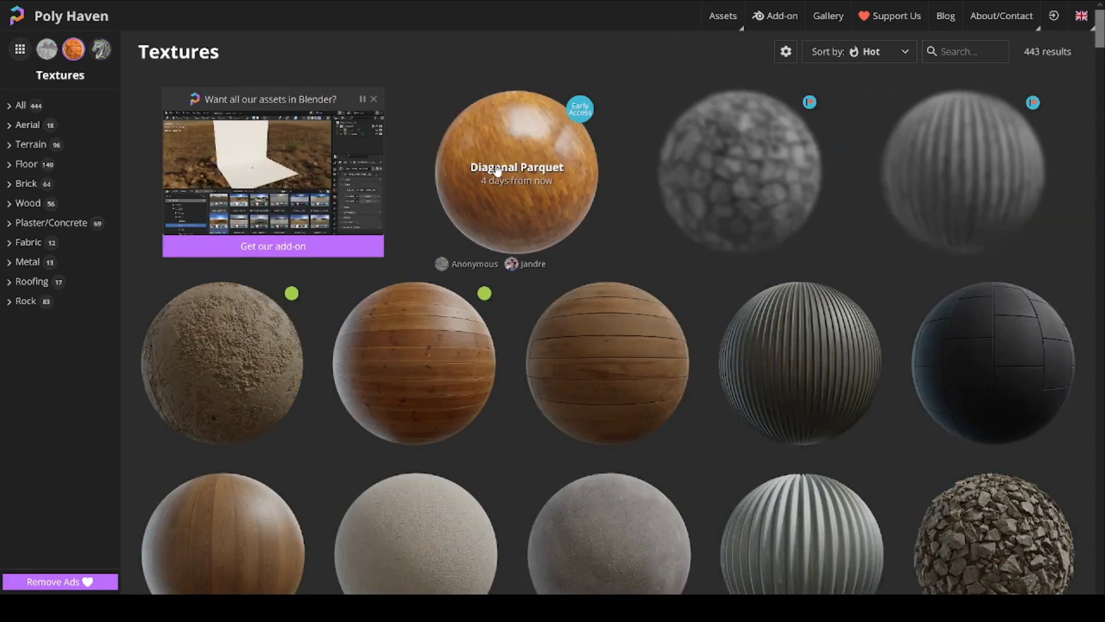
scroll(495, 172, "down", 1)
scroll(495, 169, "down", 4)
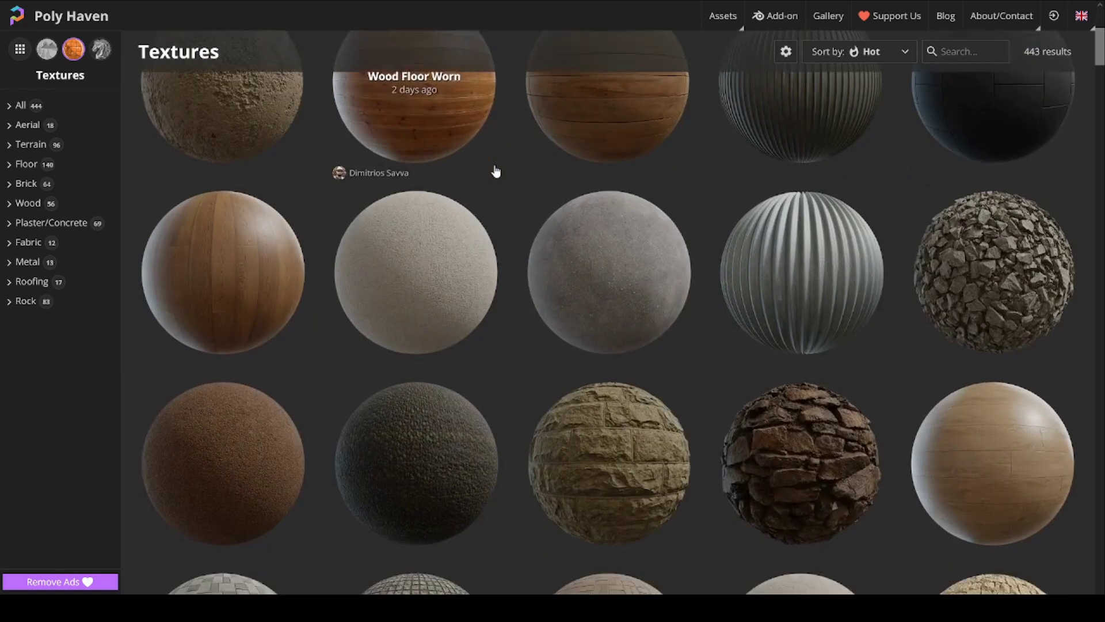
scroll(447, 185, "down", 1)
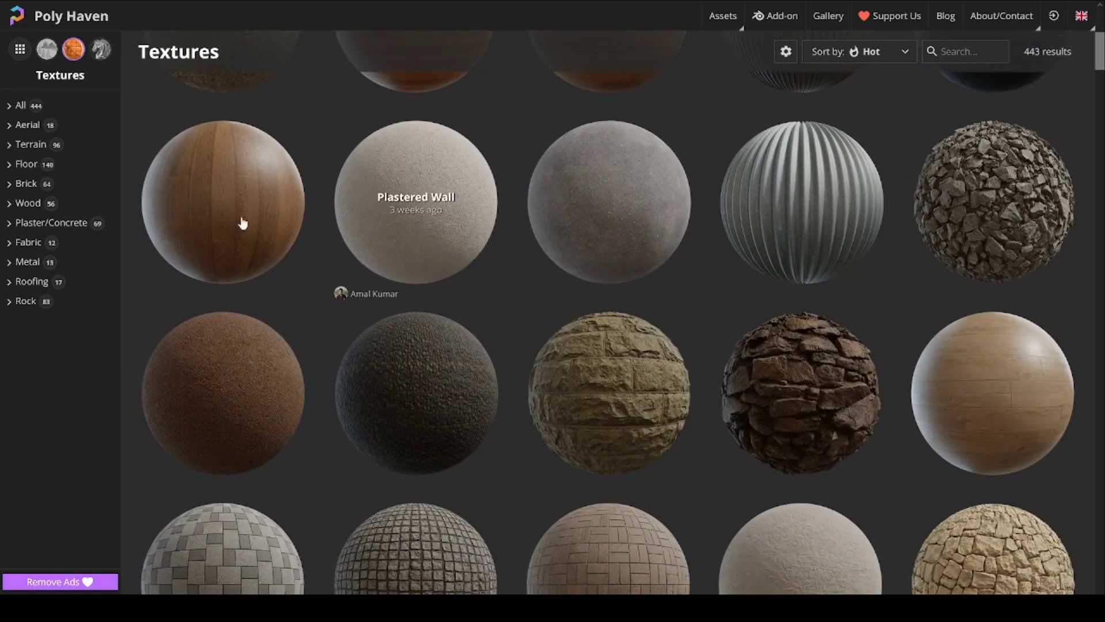
left_click(25, 146)
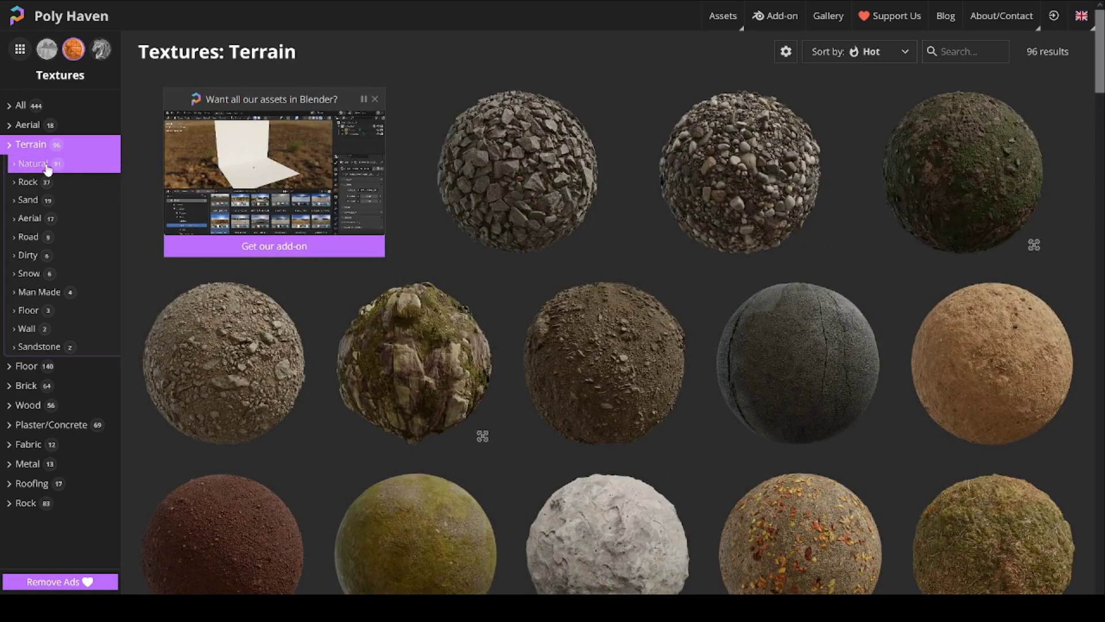
Browse the HDRI library and open the sunny open grass field HDRI.
left_click(703, 46)
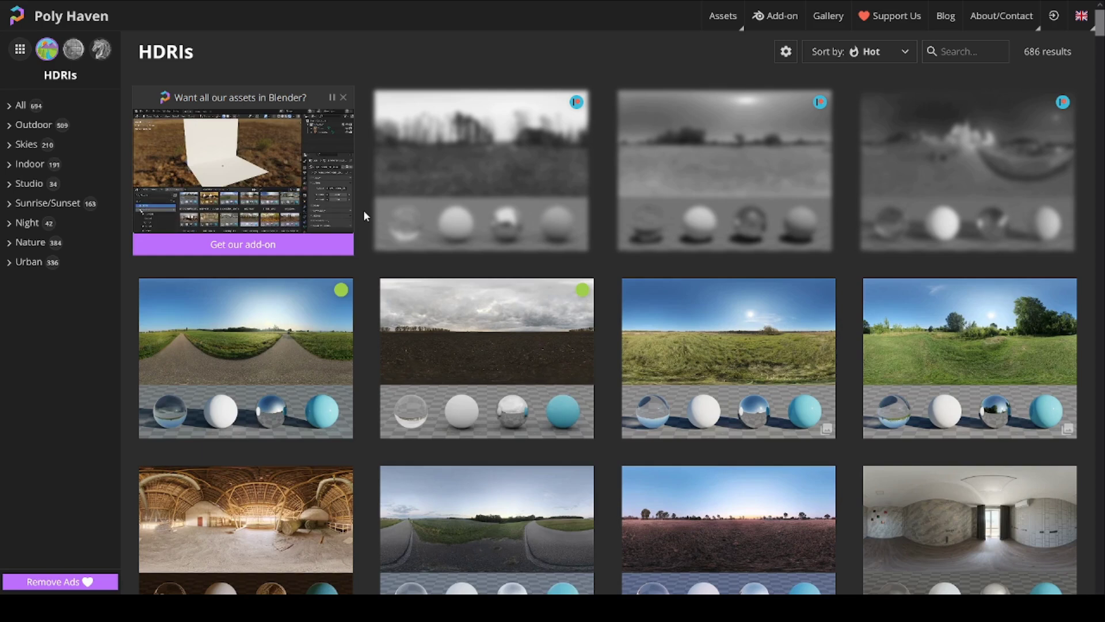
left_click(717, 344)
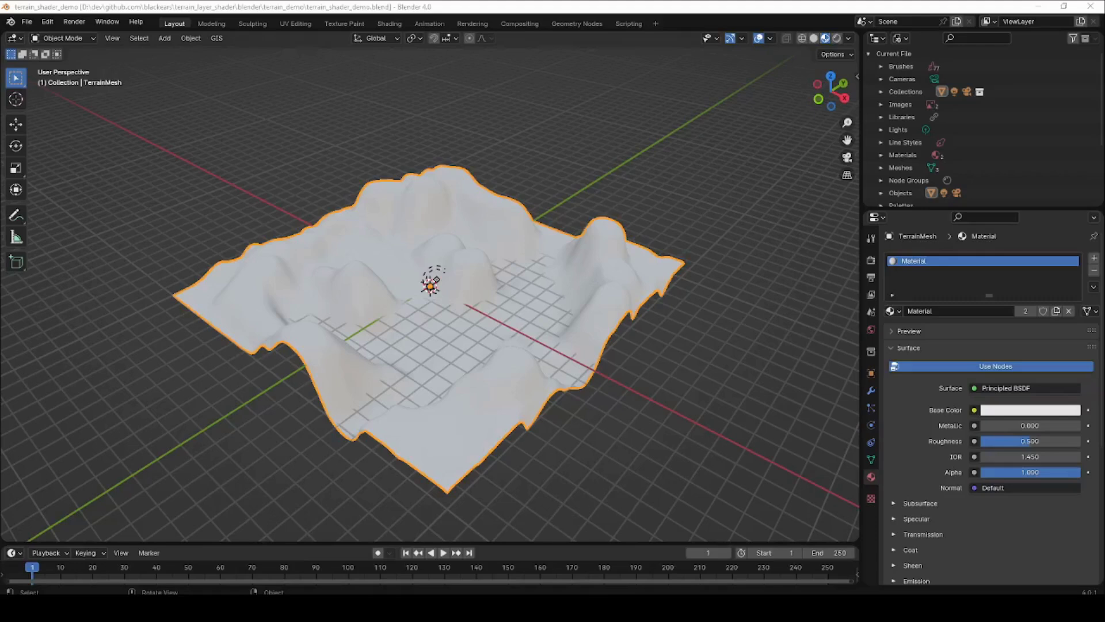
In Blender's UV Editing workspace, unwrap the whole terrain mesh from the top view using Project from View (Bounds).
left_click(293, 24)
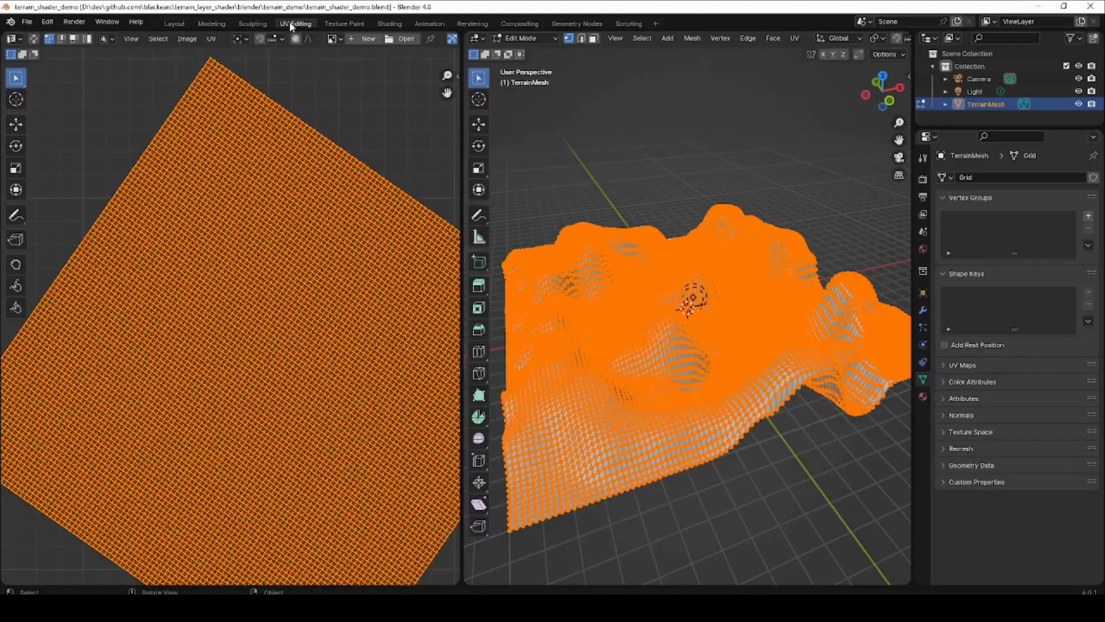
scroll(353, 222, "down", 6)
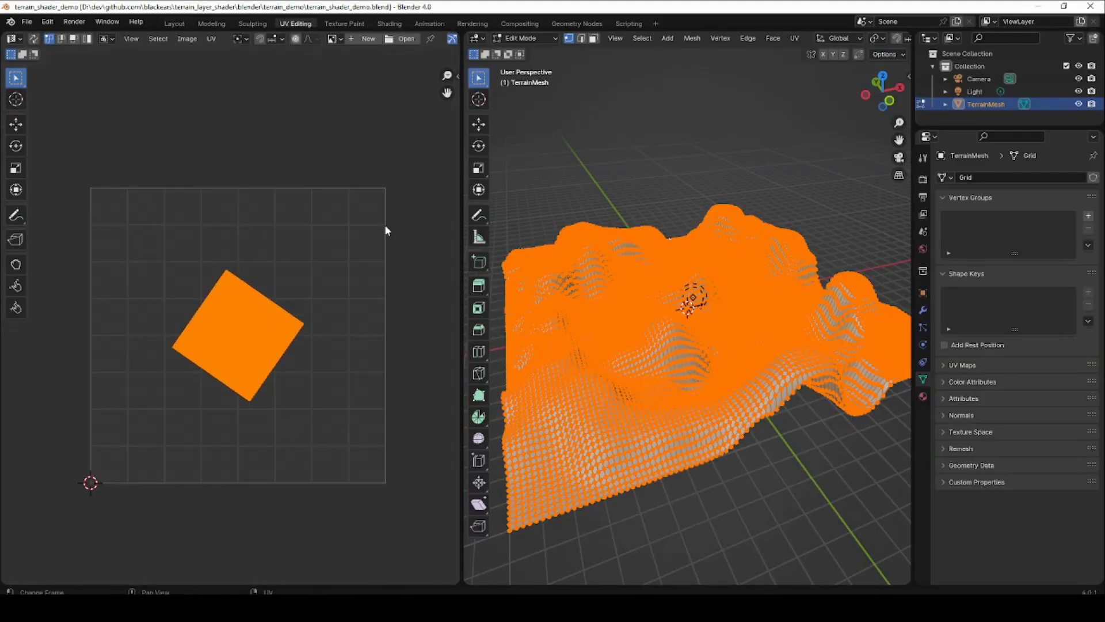
middle_click_drag(594, 247, 651, 294)
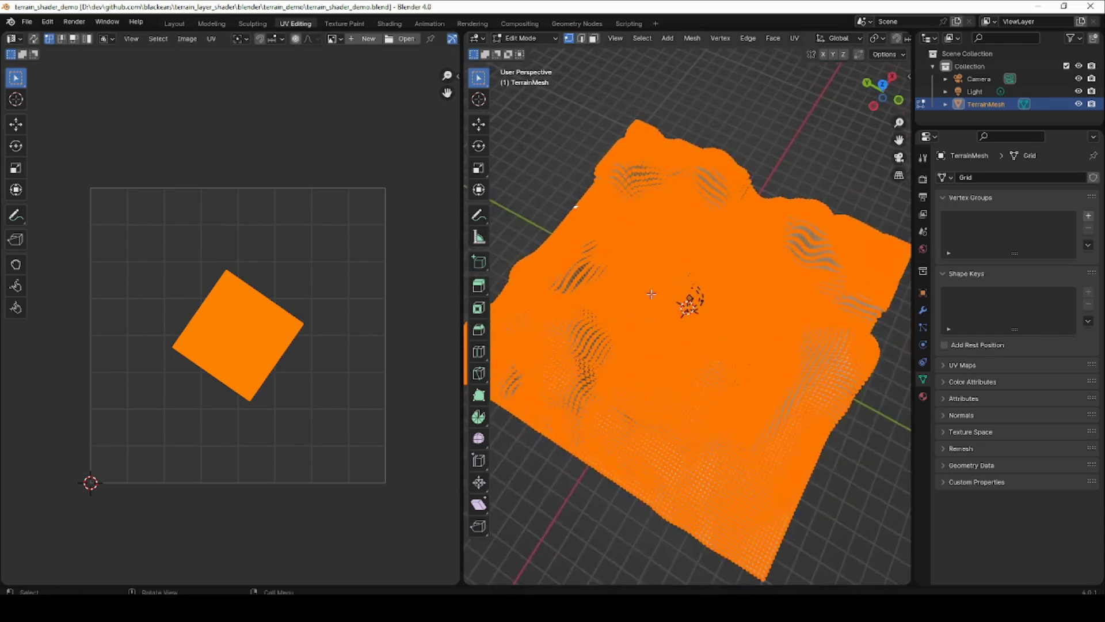
key("KP_7")
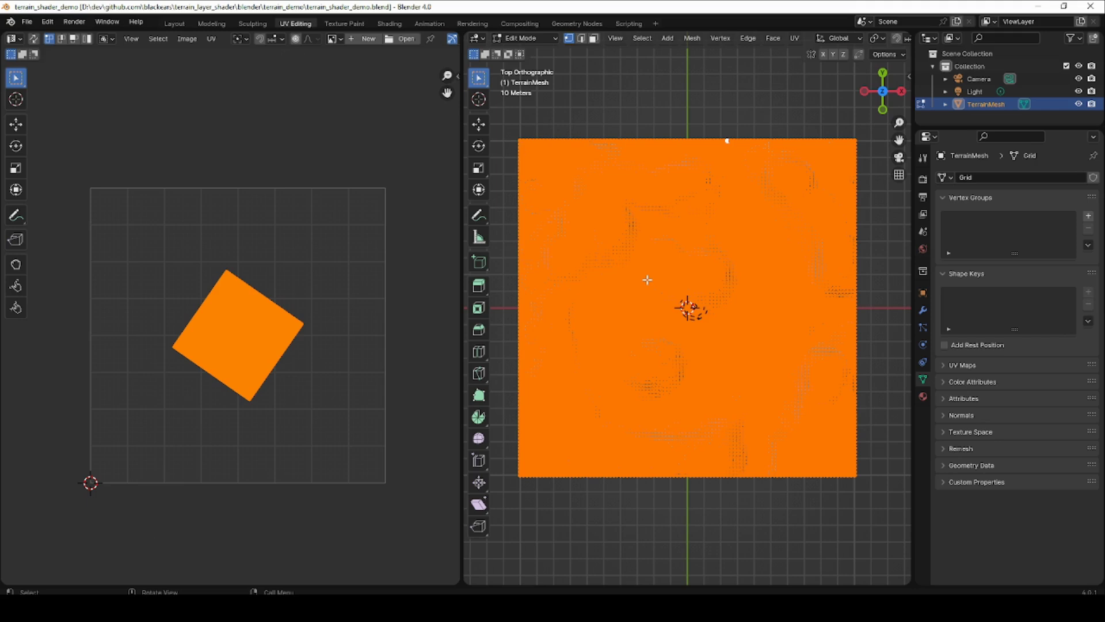
key("u")
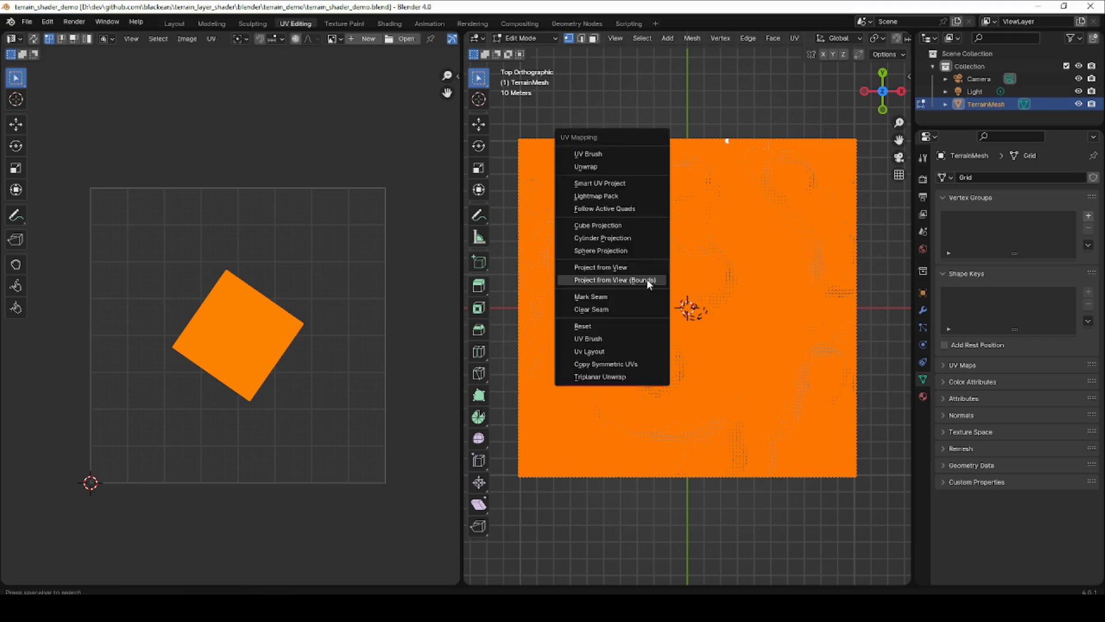
left_click(649, 282)
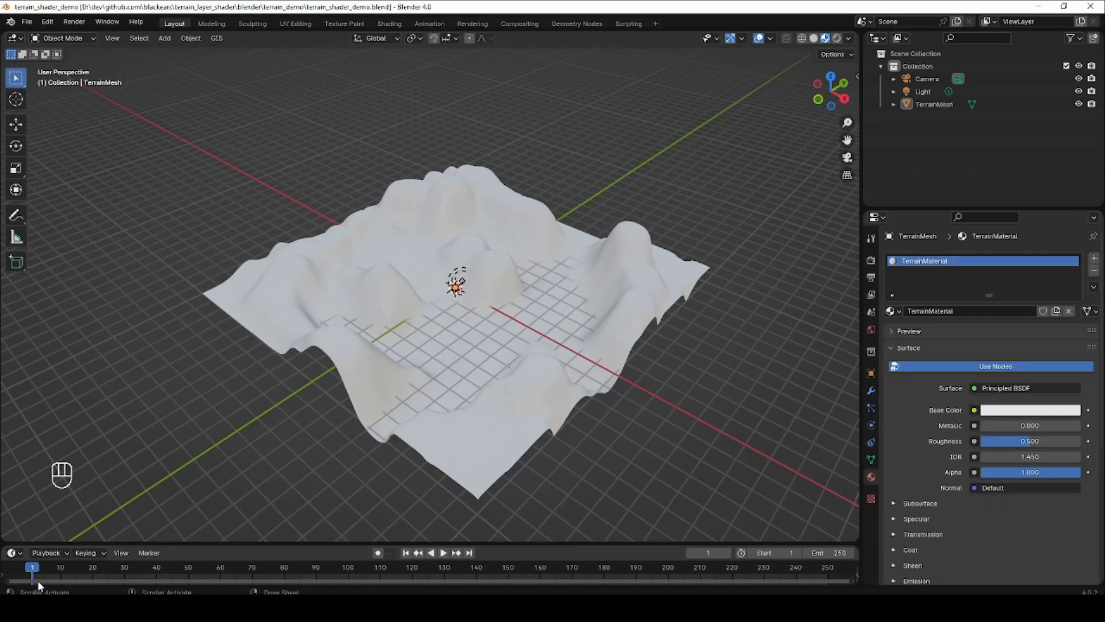
Split the 3D viewport horizontally and make the lower area a Shader Editor set to the World shader type.
left_click_drag(5, 507, 23, 314)
left_click(15, 325)
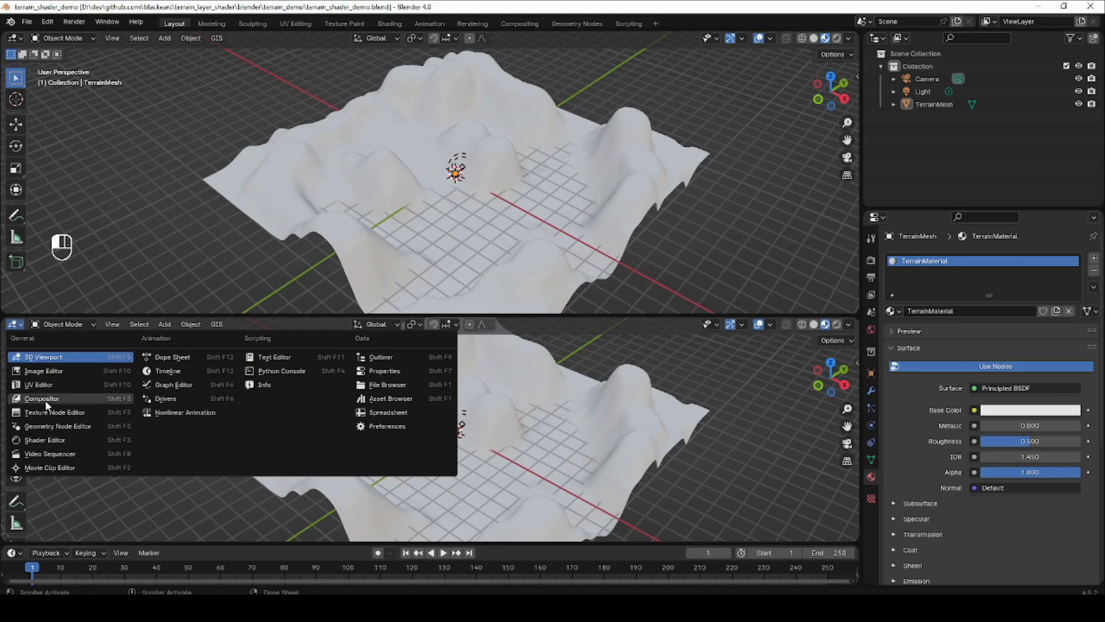
left_click(55, 436)
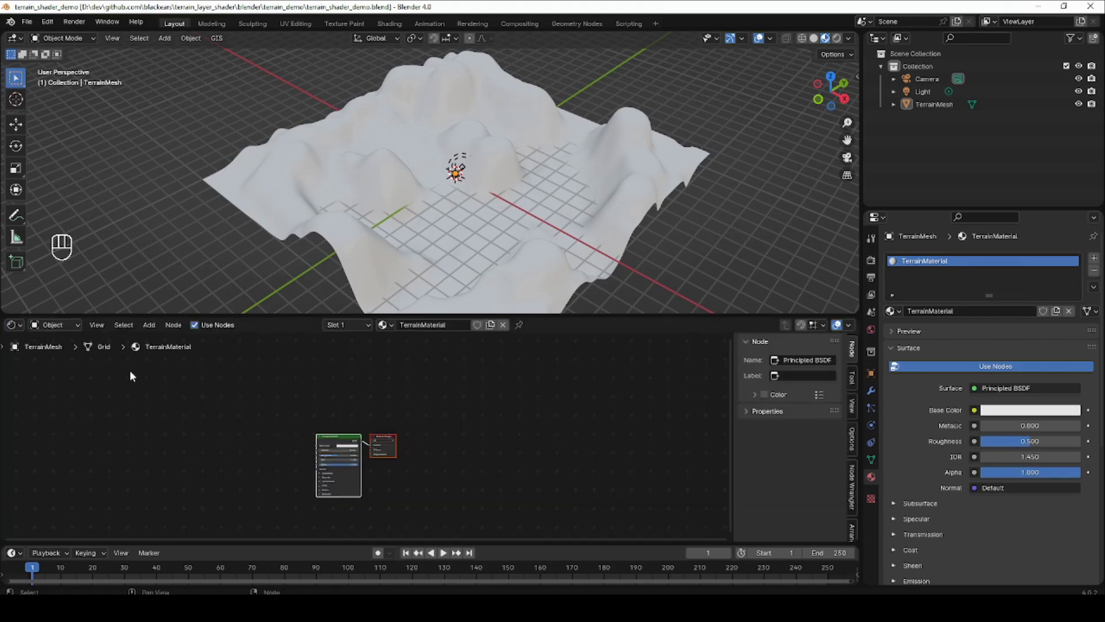
left_click(72, 324)
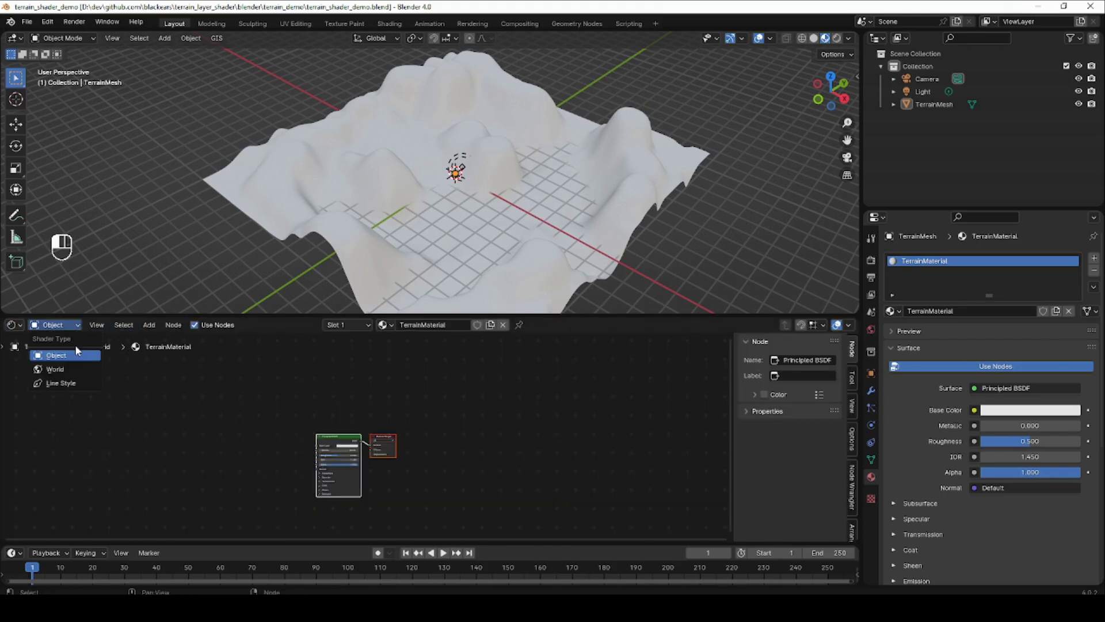
left_click(77, 369)
Add an Environment Texture node beside the Background node and connect its Color output to the Background's Color input.
scroll(264, 437, "up", 4)
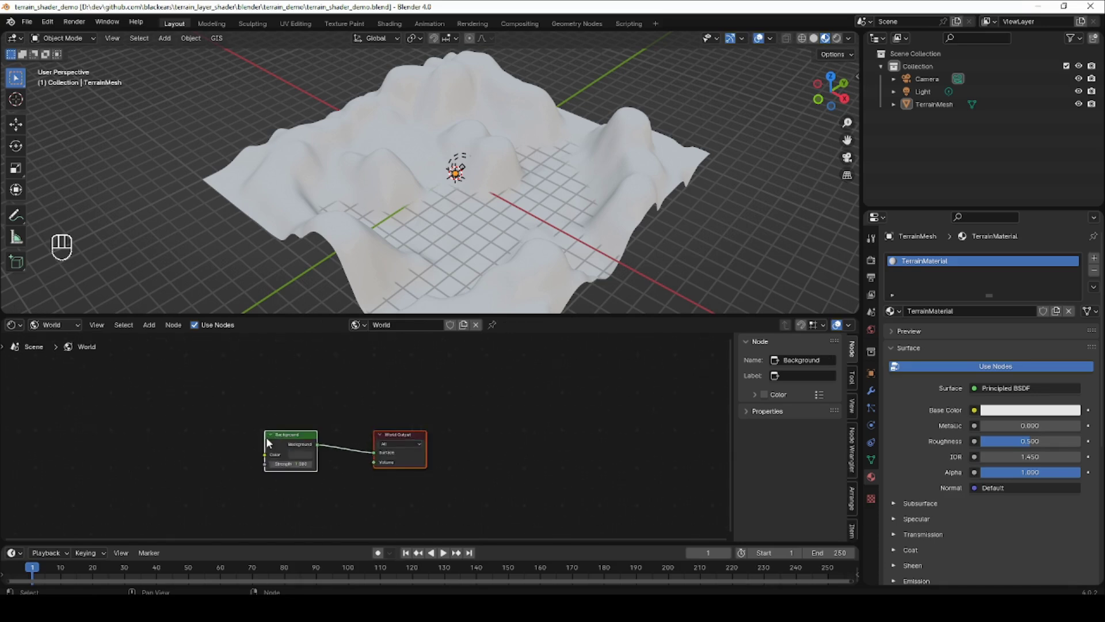
left_click(276, 414)
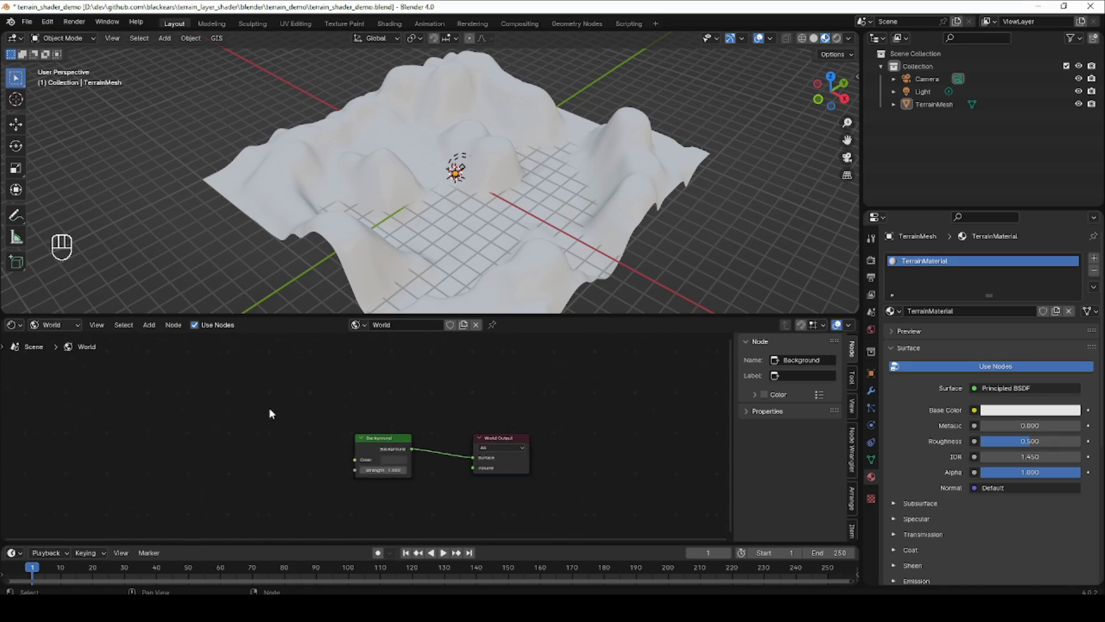
key("shift+a")
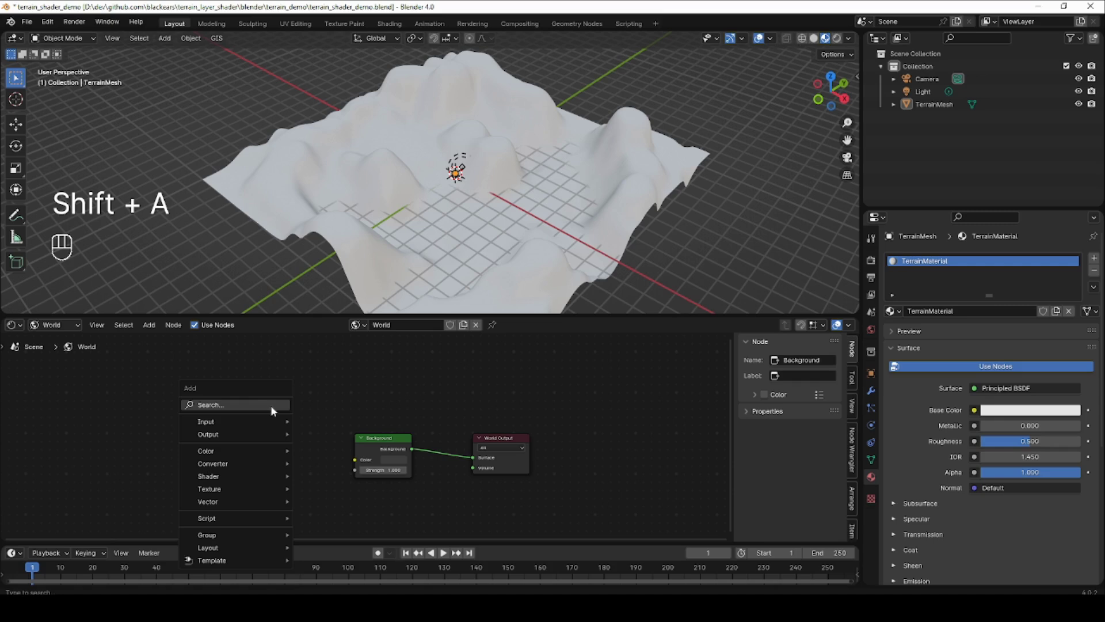
mouse_move(265, 462)
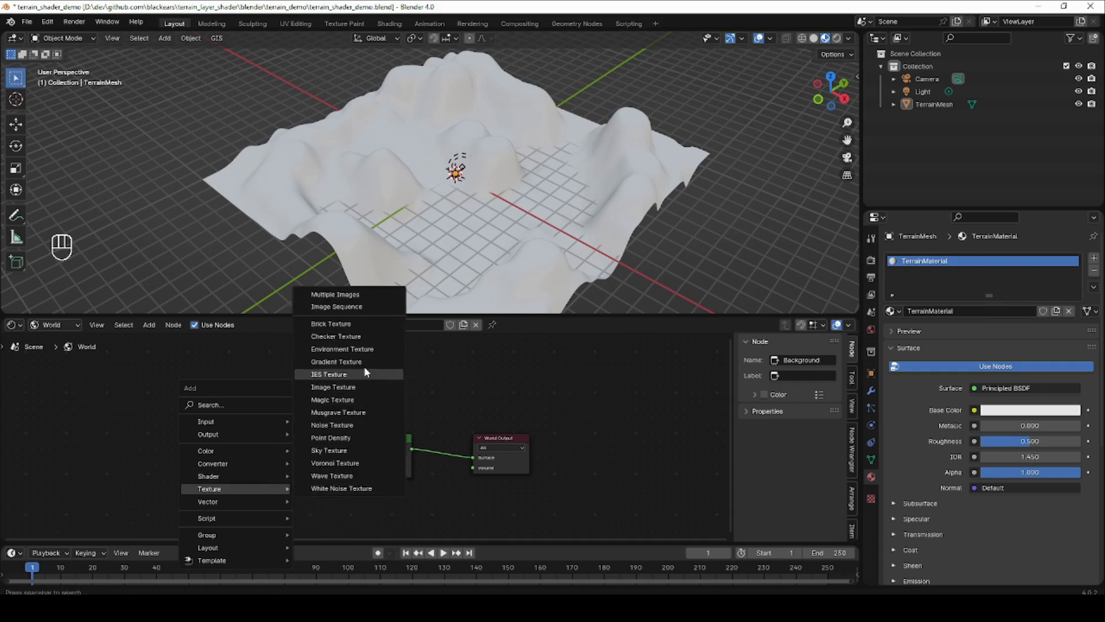
left_click(362, 349)
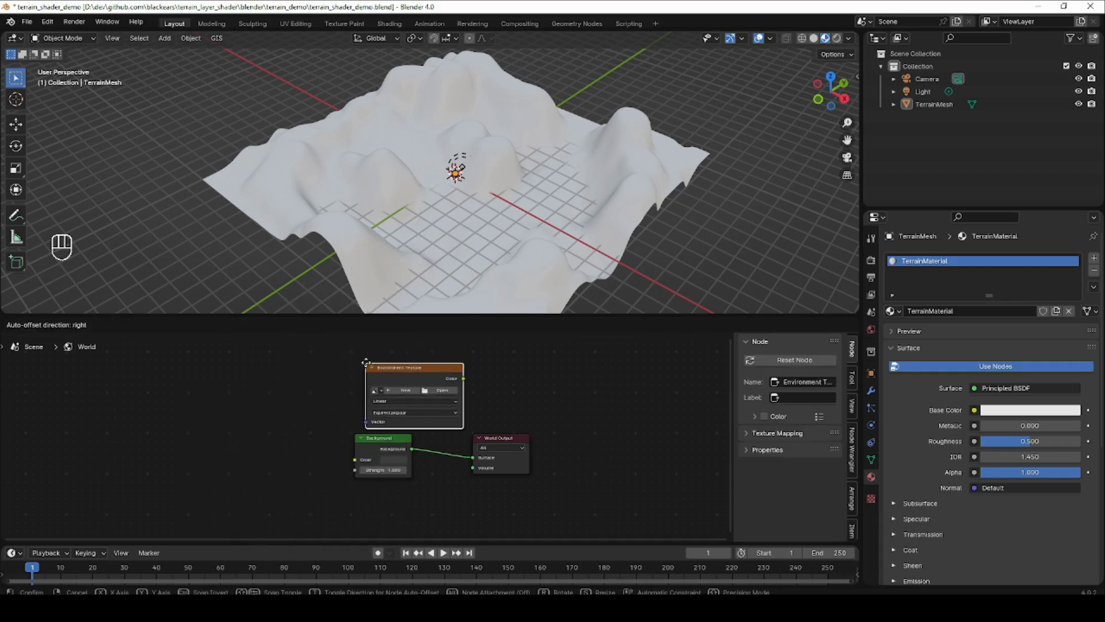
left_click(231, 422)
scroll(231, 423, "up", 1)
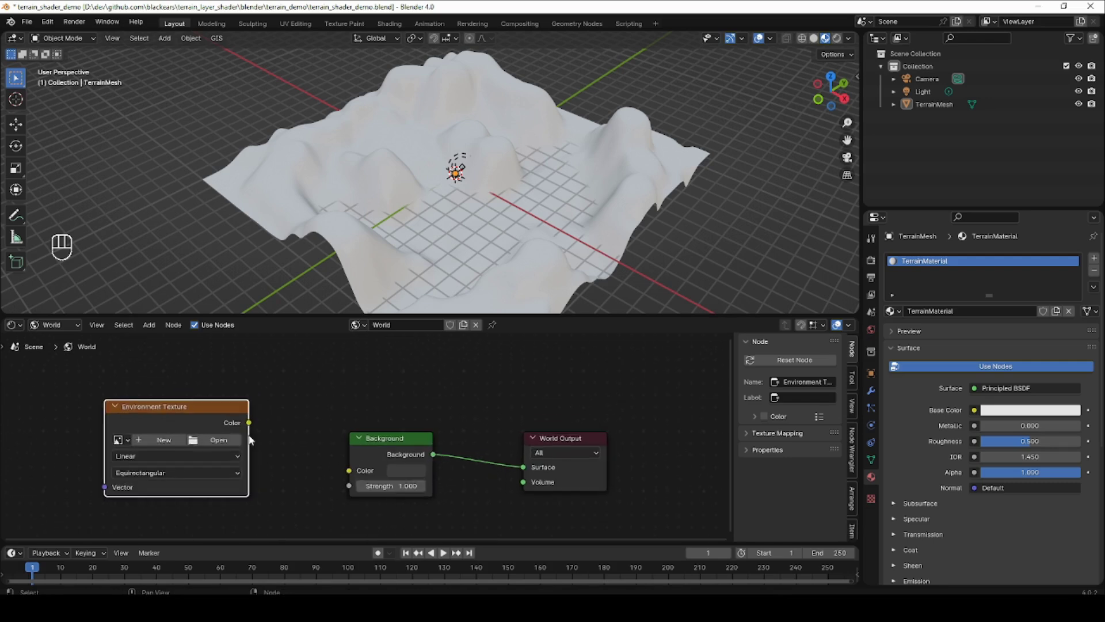
left_click_drag(341, 477, 348, 471)
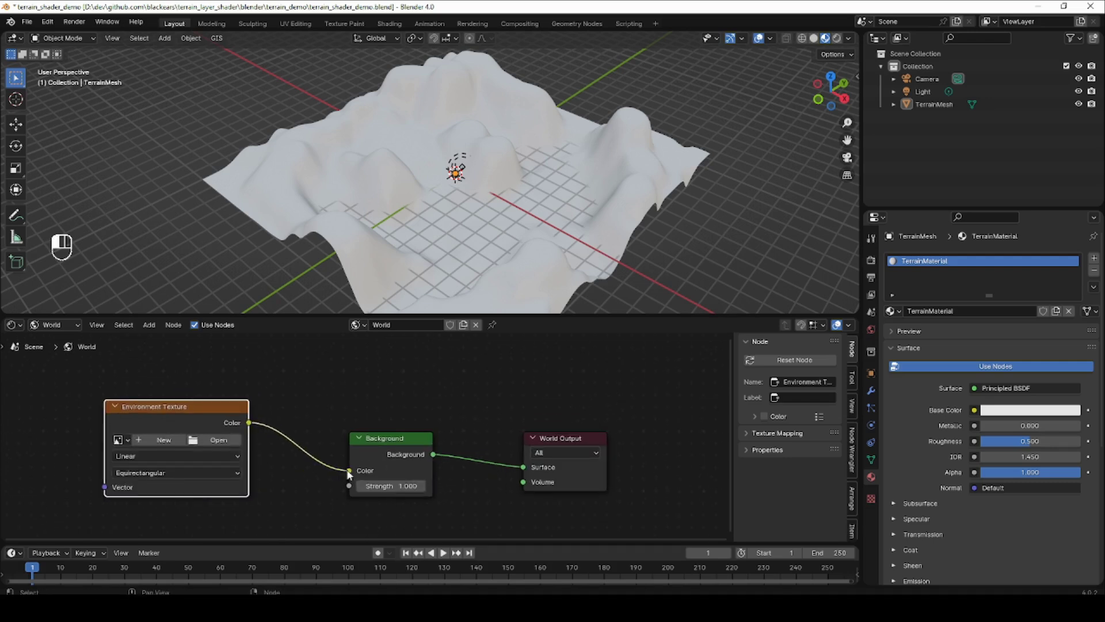
Load autumn_field_1k.exr from the hdri folder into the Environment Texture node.
left_click(229, 441)
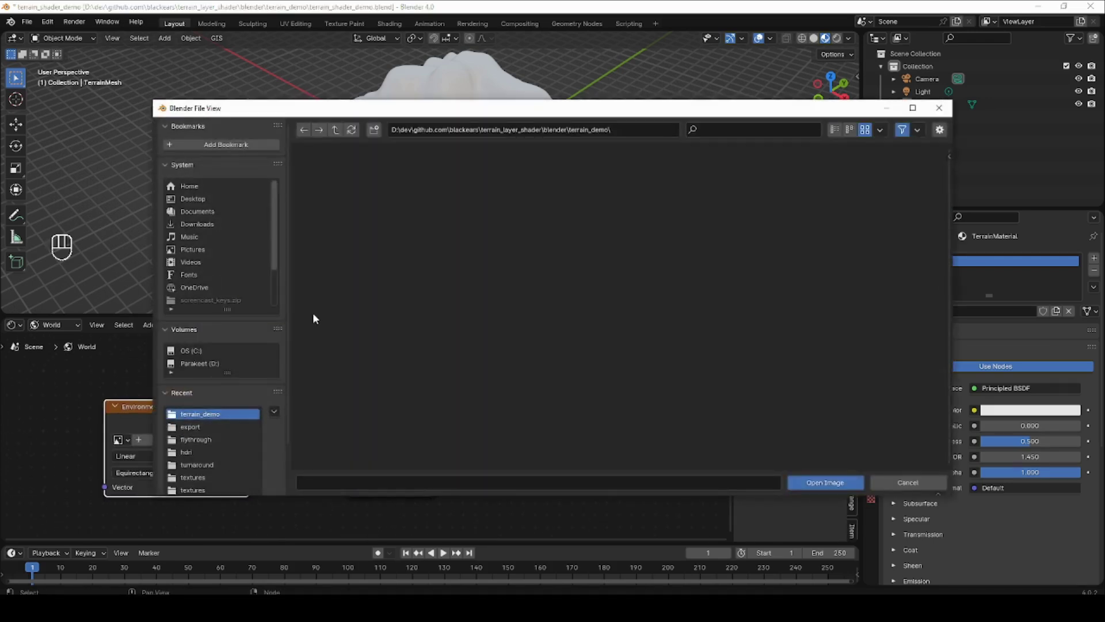
left_click(335, 130)
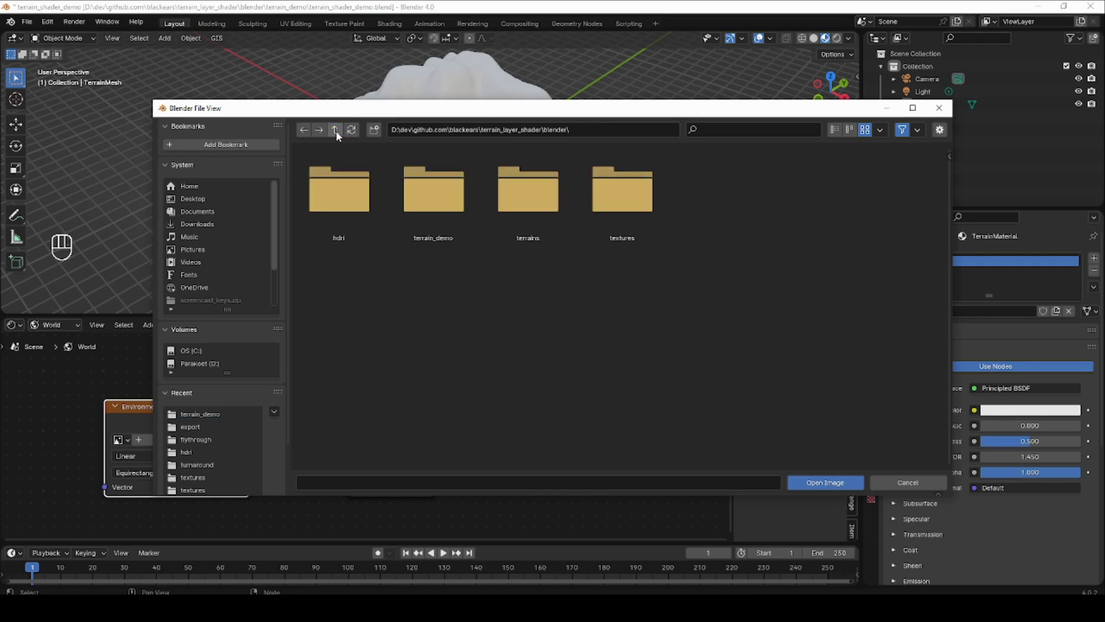
double_click(355, 183)
left_click(356, 189)
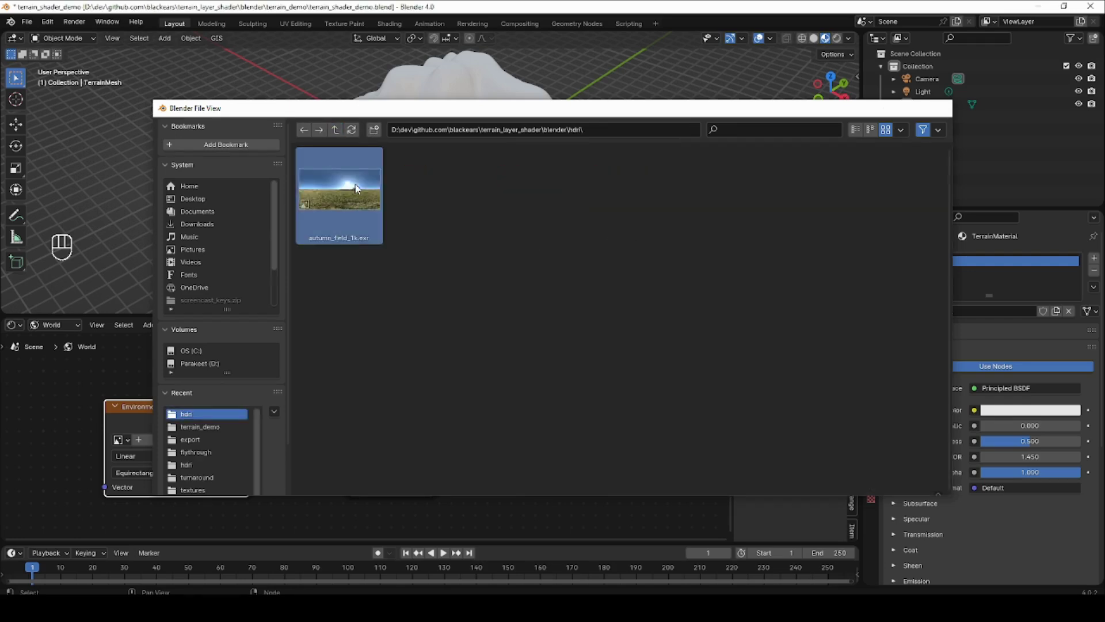
double_click(357, 188)
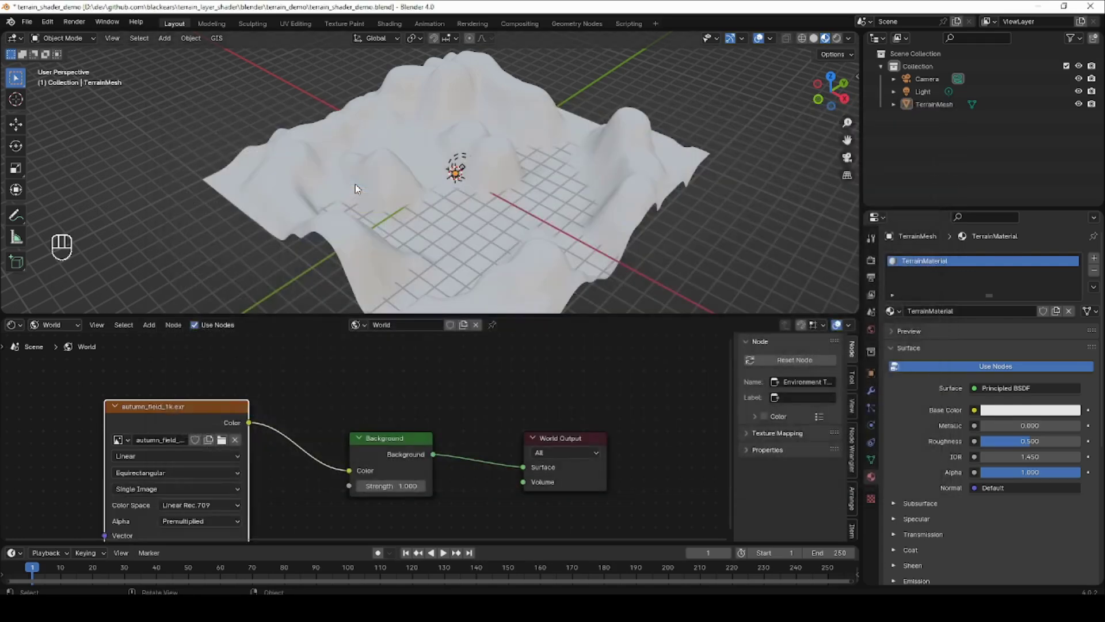
Set the Background node's Strength to 0.2.
left_click(403, 485)
type(".2")
key("Return")
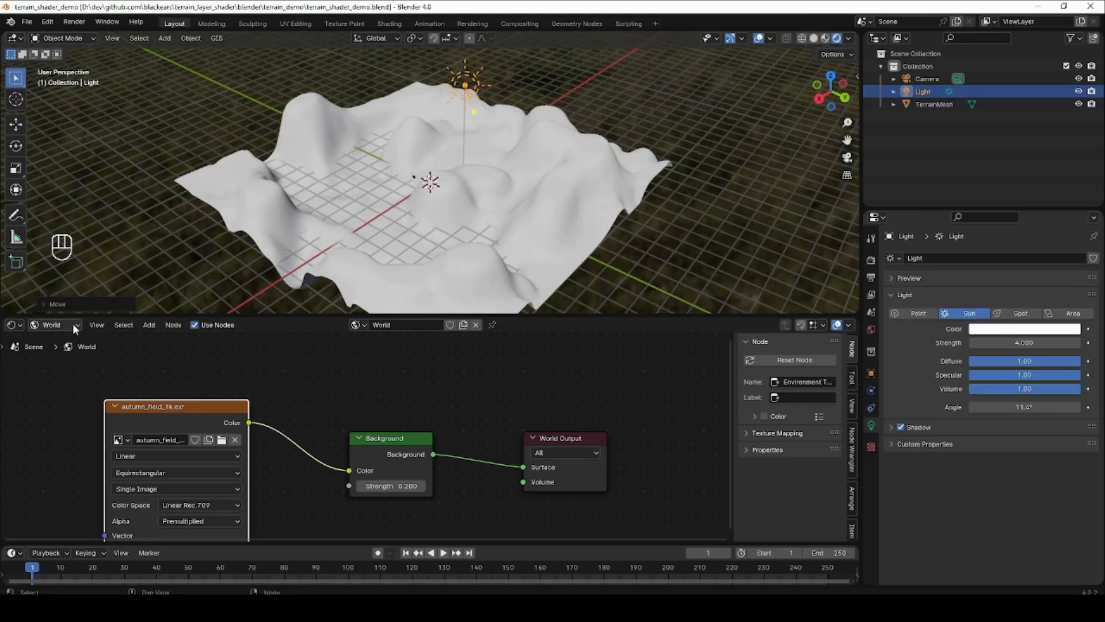
Return the Shader Editor to the Object shader type and select the terrain mesh to show its TerrainMaterial nodes.
left_click(72, 323)
left_click(78, 352)
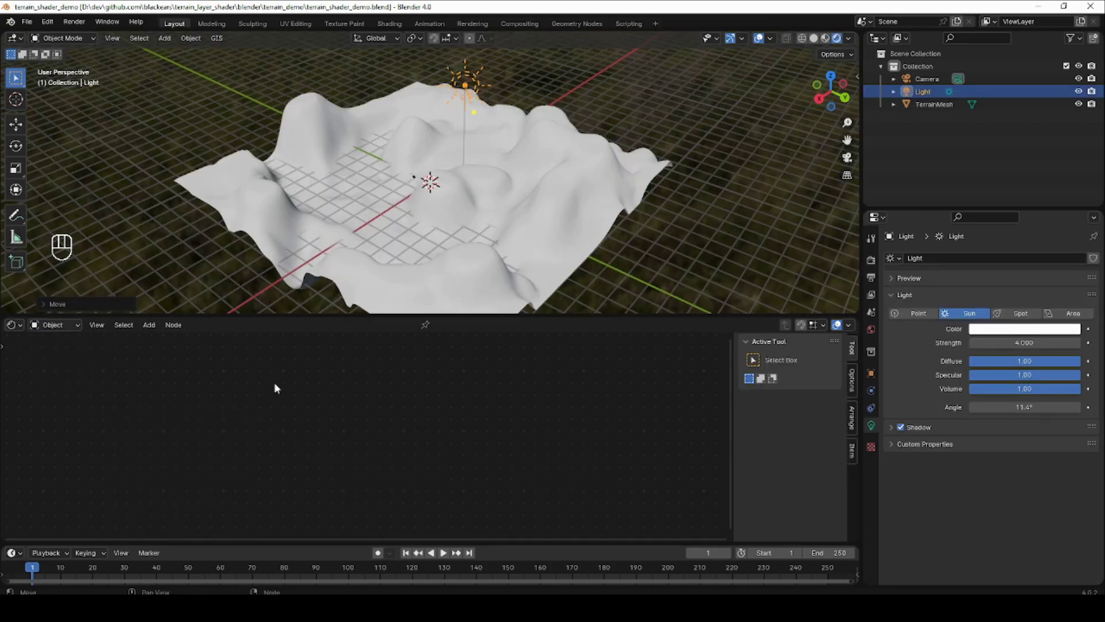
left_click(478, 247)
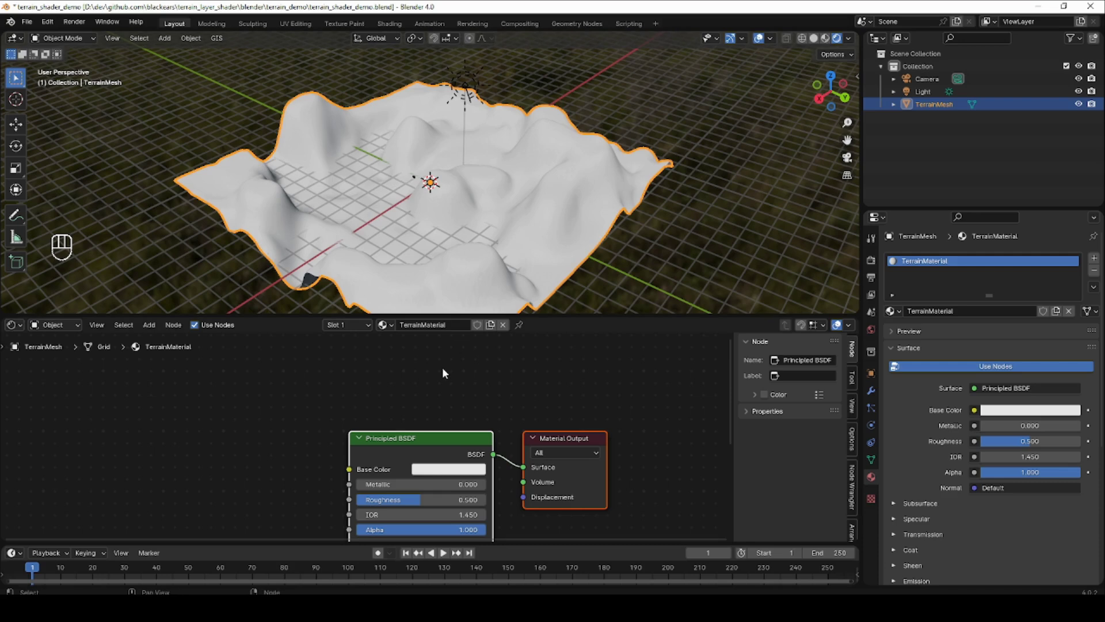
Load brown_mud_leaves_01_diff_1k.jpg into an Image Texture node beside the Principled BSDF and widen that node.
middle_click_drag(426, 375, 535, 328)
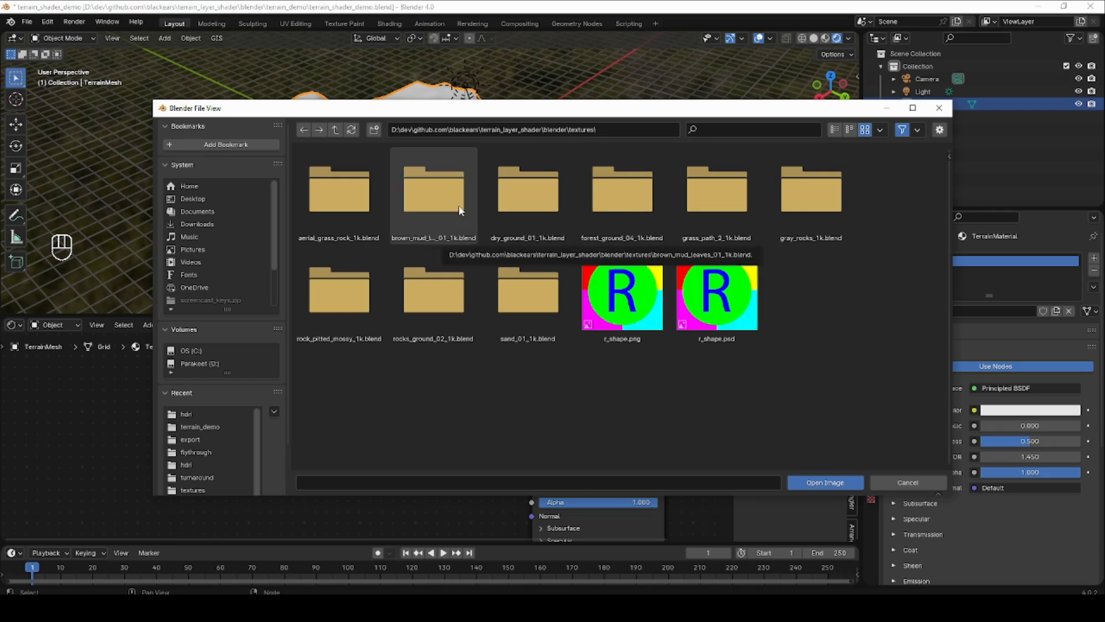
double_click(436, 190)
double_click(330, 193)
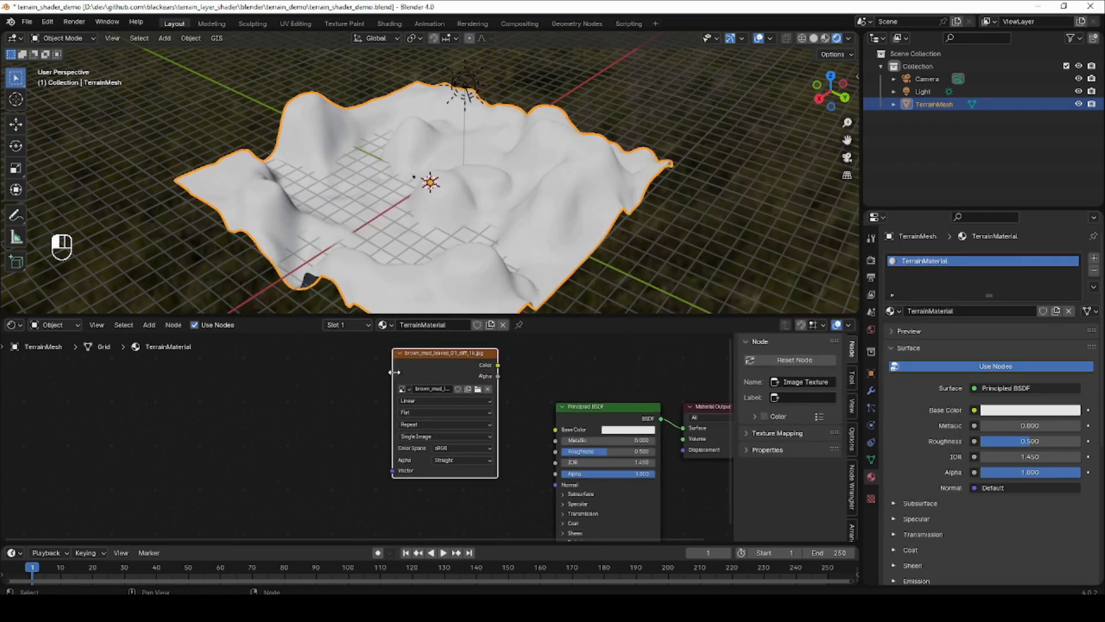
left_click_drag(396, 370, 340, 370)
Add Texture Coordinate and Mapping nodes to the image texture and connect its Color output to the Principled BSDF's Base Color.
key("ctrl+t")
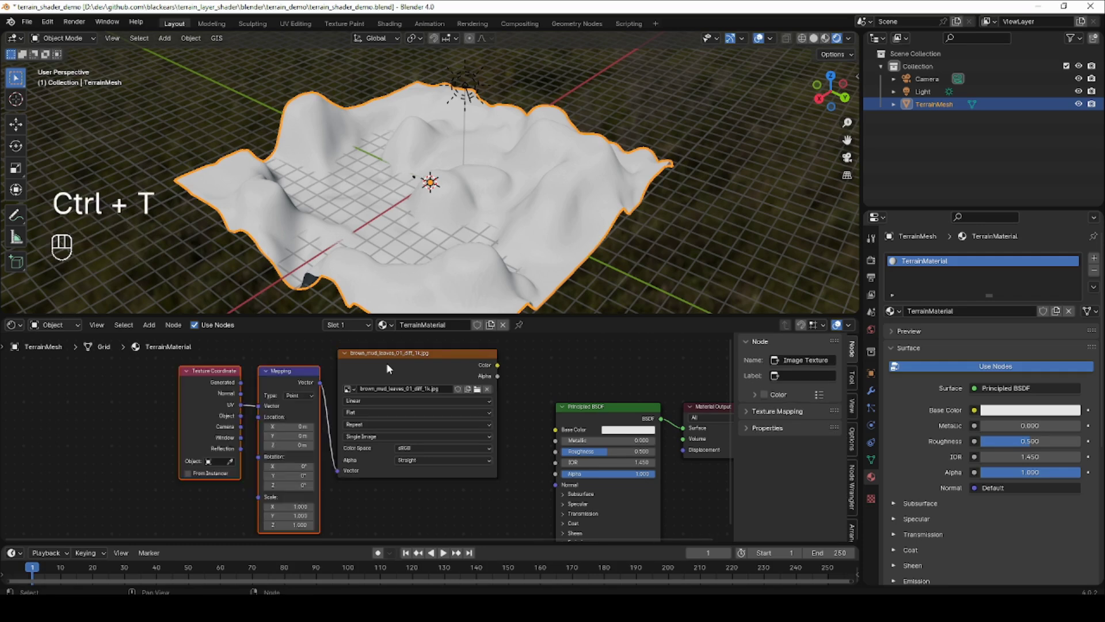
left_click_drag(497, 365, 547, 431)
Duplicate the diffuse image texture node, place the copy below it and load the brown_mud_leaves_01 rough_1k.jpg image into it.
scroll(461, 422, "down", 1)
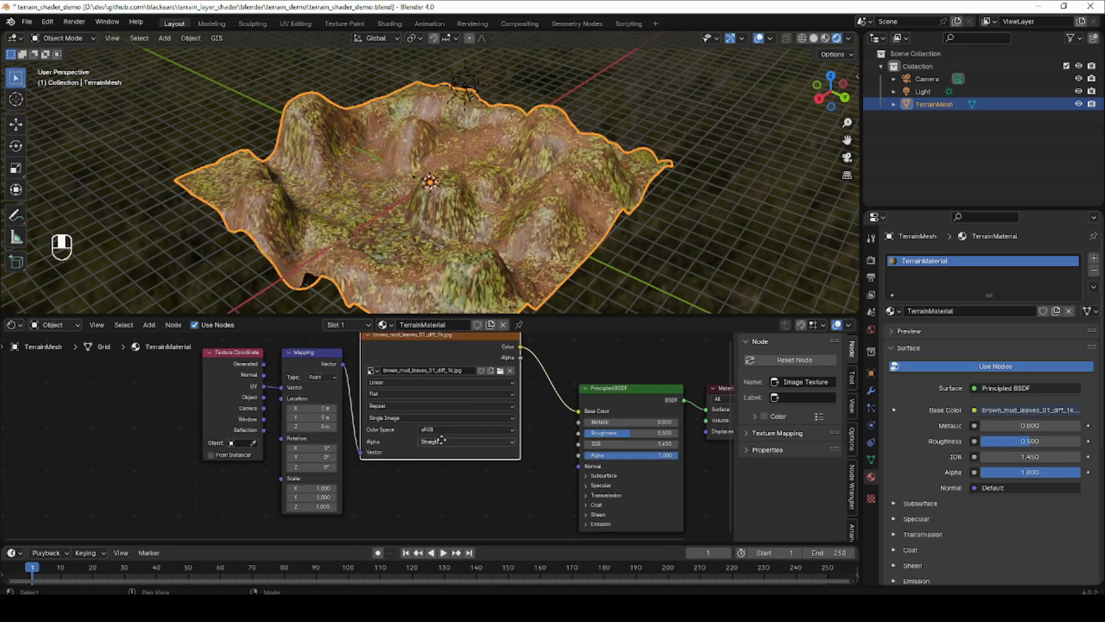
key("shift+d")
left_click(500, 406)
left_click(520, 439)
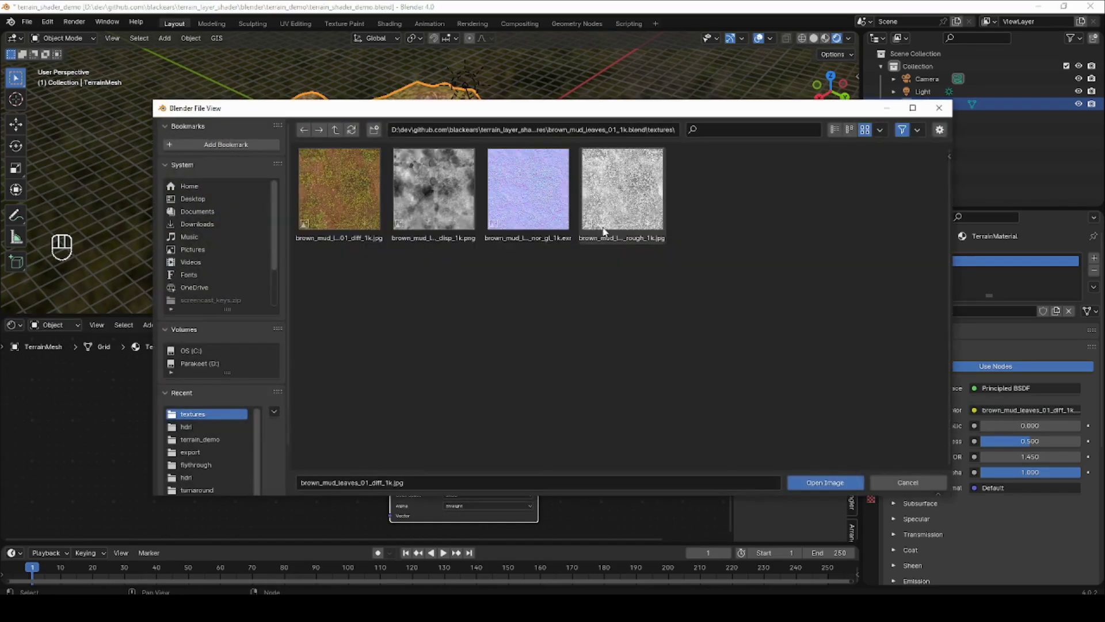
double_click(605, 221)
Duplicate the roughness image node, load the brown_mud_leaves_01 nor_gl_1k.exr image into the copy and enlarge the node editor.
middle_click_drag(486, 473, 447, 391)
key("shift+d")
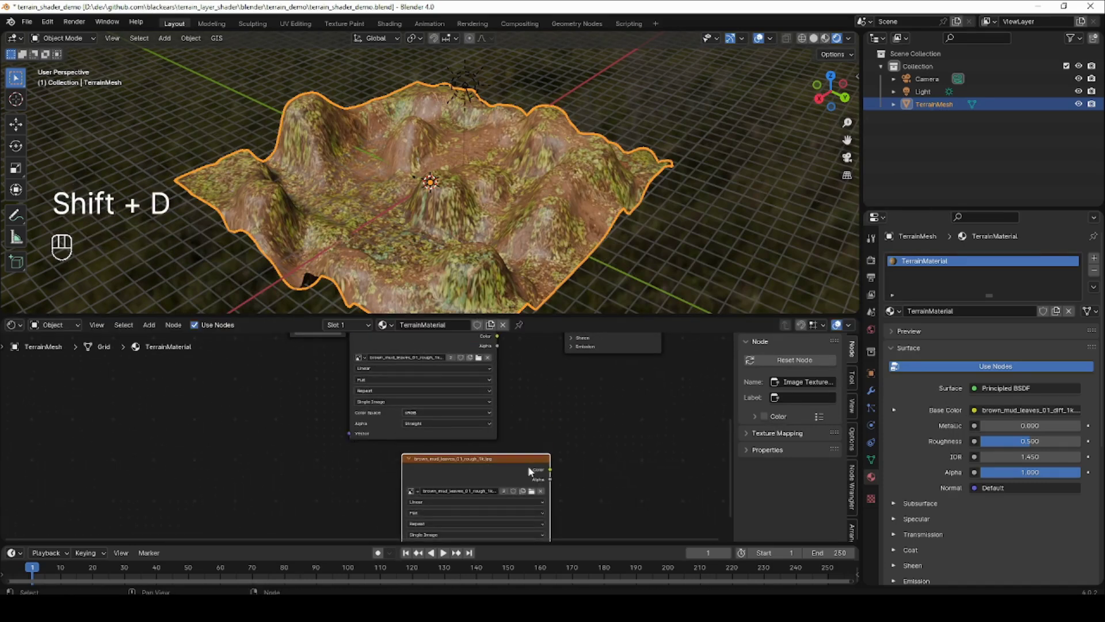
left_click(529, 471)
left_click(531, 490)
double_click(528, 196)
left_click_drag(535, 315, 536, 216)
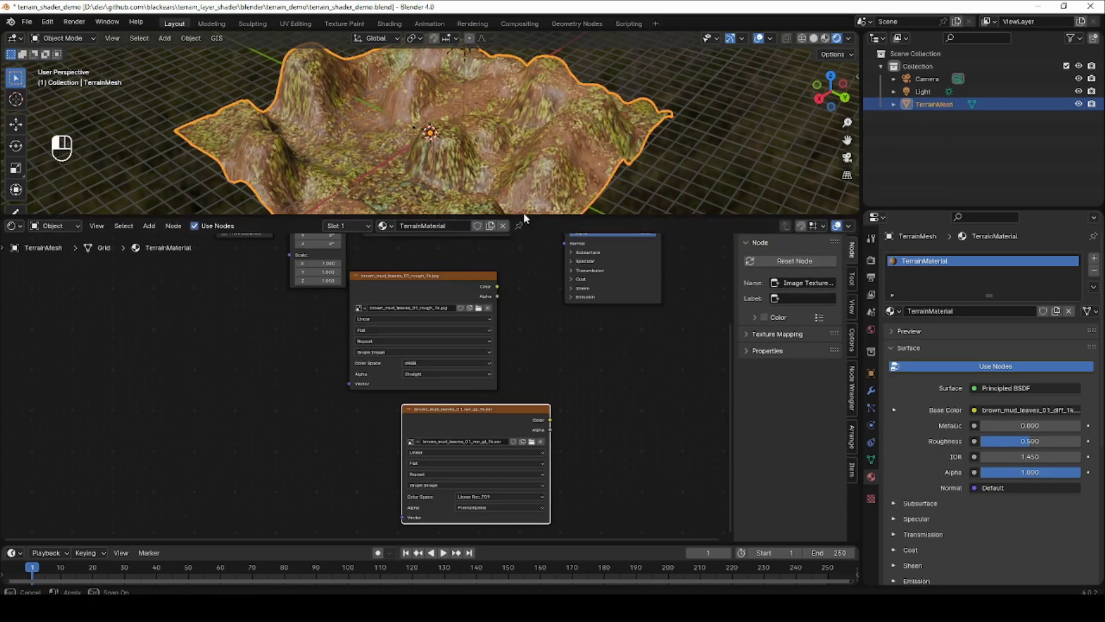
Move the Texture Coordinate and Mapping nodes aside and connect Mapping's Vector output to the roughness and normal image textures.
middle_click_drag(460, 345, 542, 435)
left_click(507, 261)
key("ctrl+t")
left_click_drag(440, 304, 337, 325)
middle_click_drag(338, 325, 348, 302)
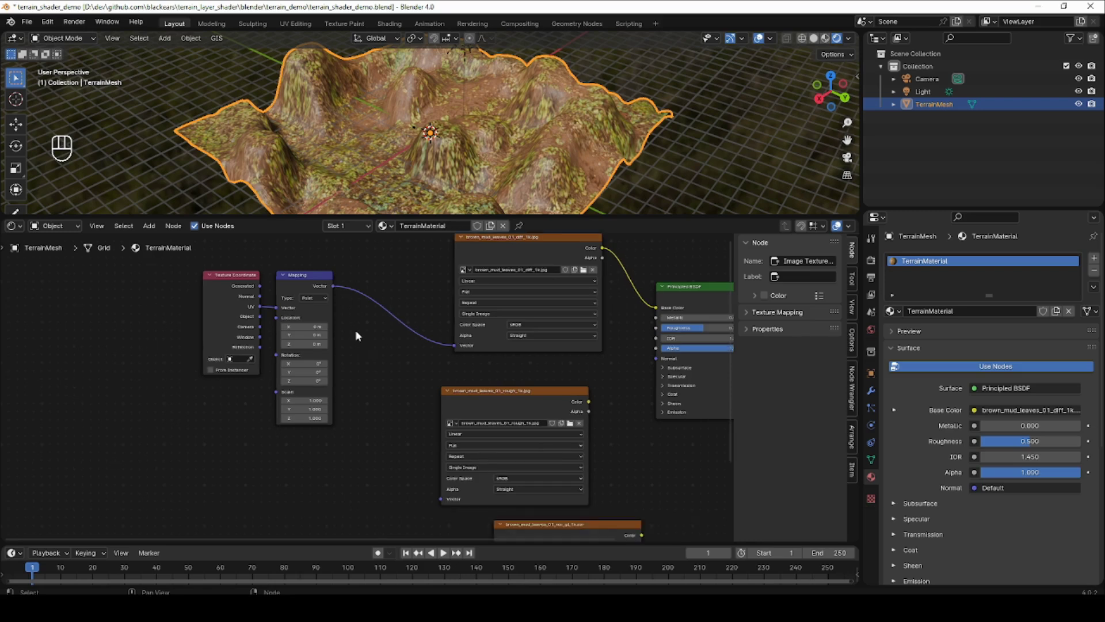
left_click_drag(333, 286, 493, 508)
Move the Principled BSDF and Material Output further along and connect the roughness image's Color to the Roughness input.
middle_click_drag(614, 354, 404, 469)
left_click_drag(633, 261, 530, 322)
left_click_drag(467, 277, 509, 280)
left_click_drag(380, 392, 478, 321)
Add a Normal Map node, feed it the normal image's Color and connect its Normal output to the Principled BSDF's Normal.
middle_click_drag(454, 450, 469, 368)
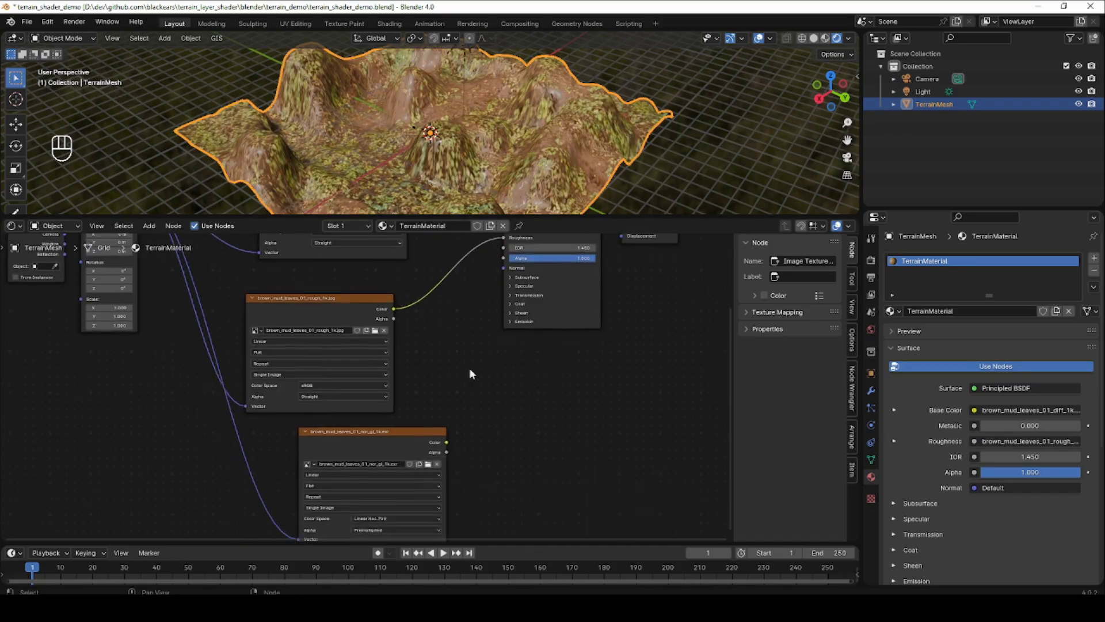
key("ctrl+a")
key("shift+a")
type("normal")
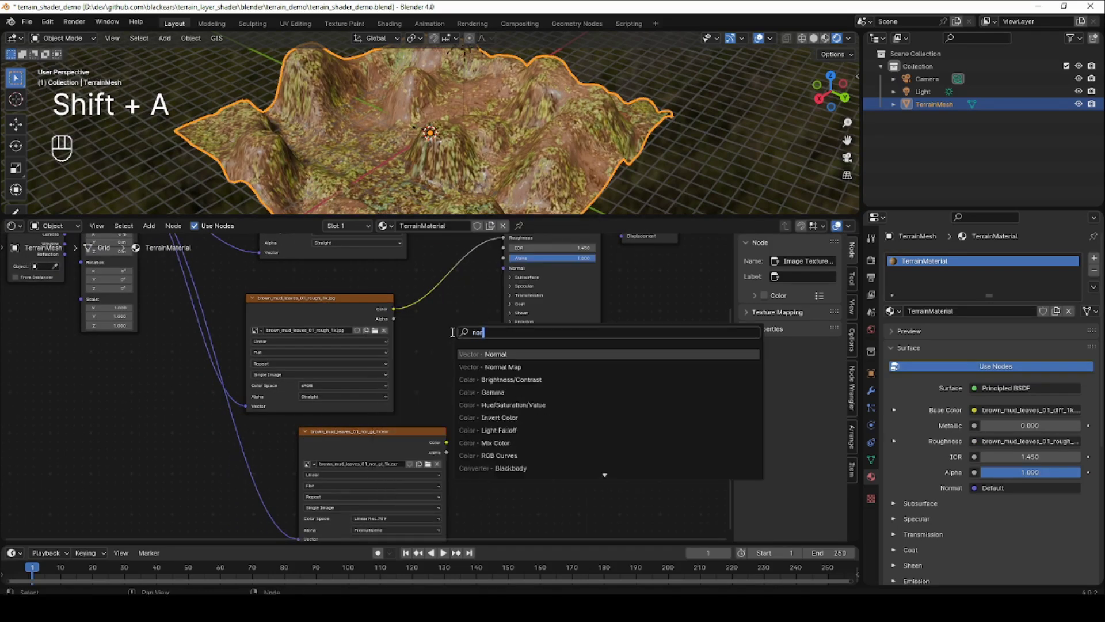
left_click(489, 367)
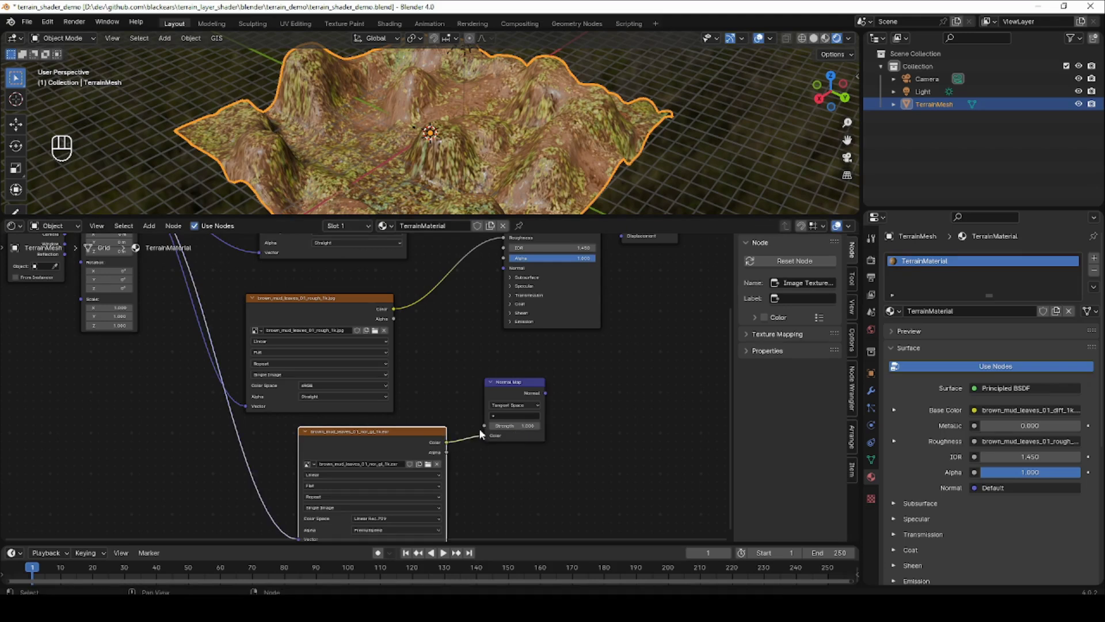
middle_click_drag(507, 380, 396, 475)
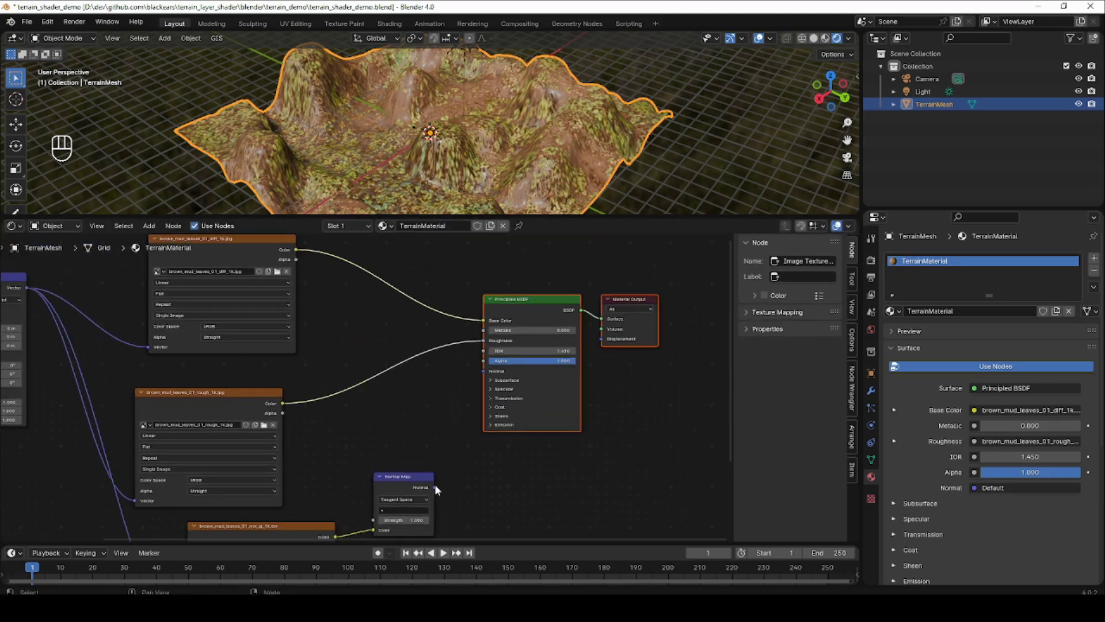
left_click_drag(434, 487, 490, 370)
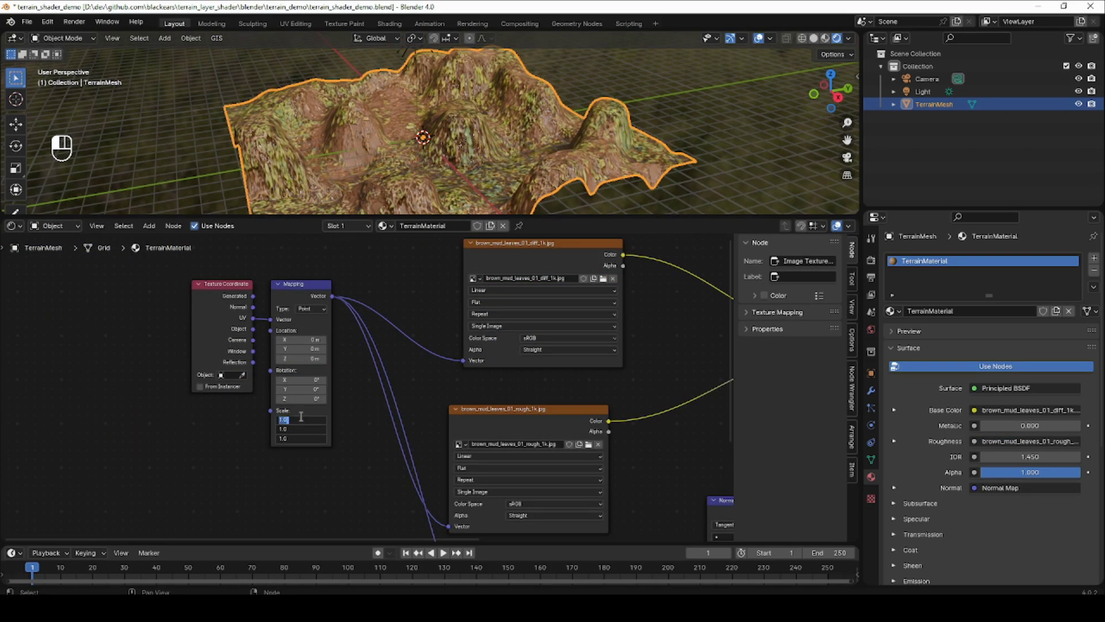
Set the Mapping node's Scale to 40 on all three axes and inspect the texture tiling on the terrain.
key("Return")
mouse_move(299, 419)
left_mouse_down()
mouse_move(300, 438)
mouse_move(338, 438)
mouse_move(297, 420)
left_mouse_up()
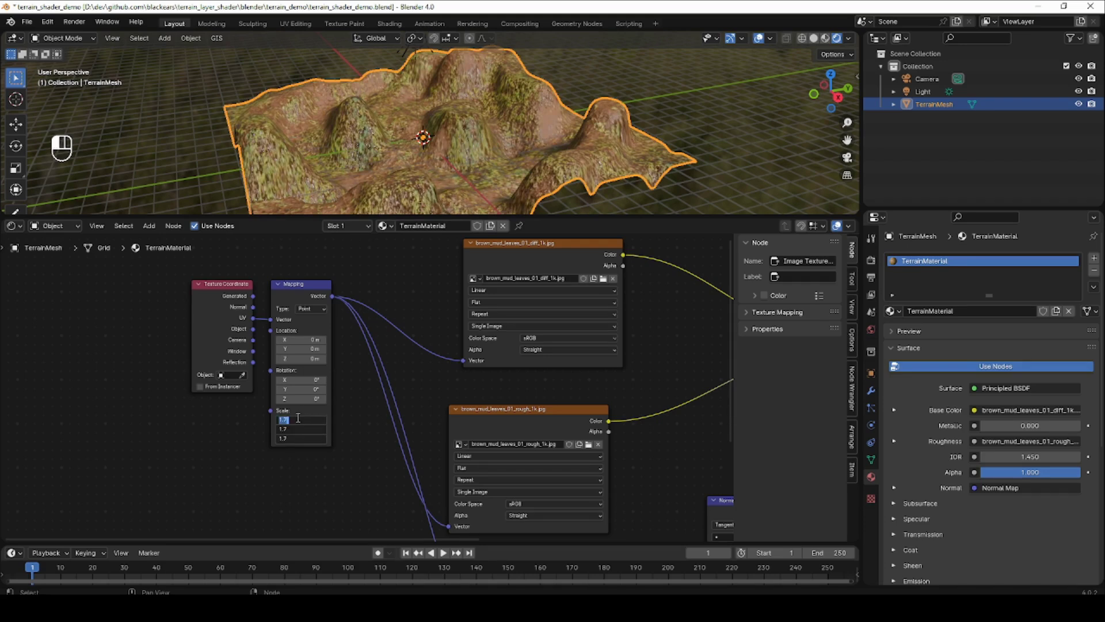
key("Return")
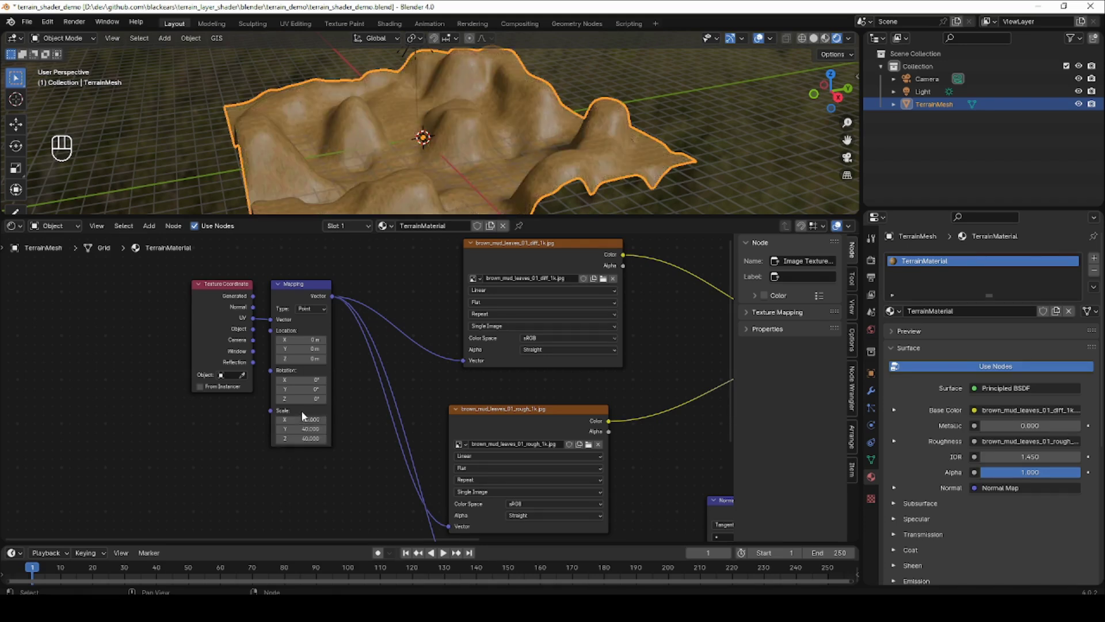
scroll(400, 143, "up", 3)
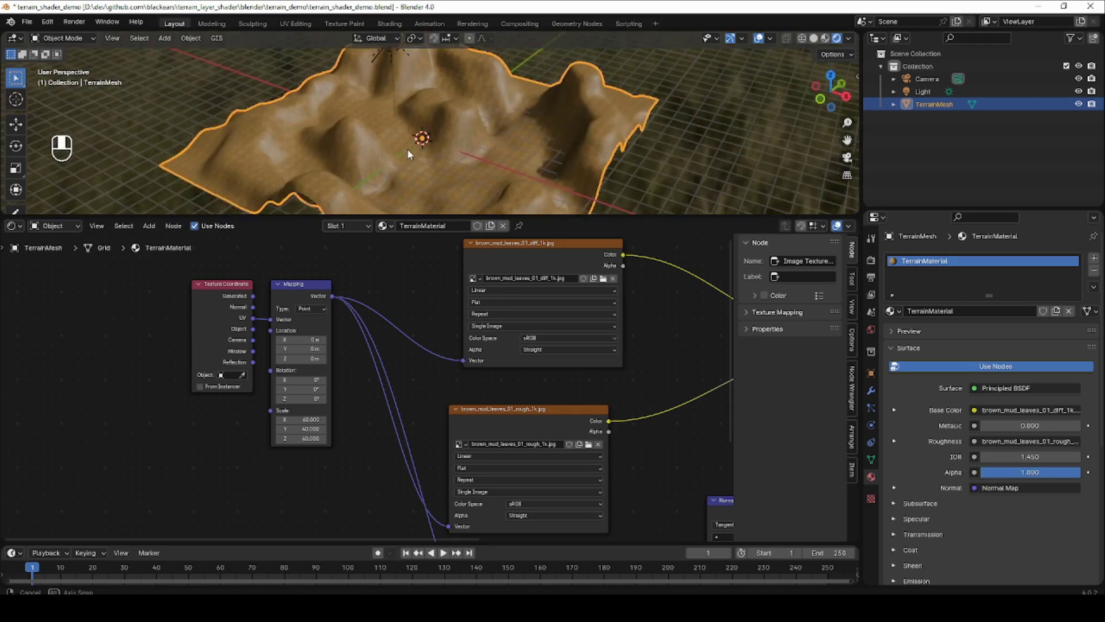
middle_click_drag(406, 148, 473, 155)
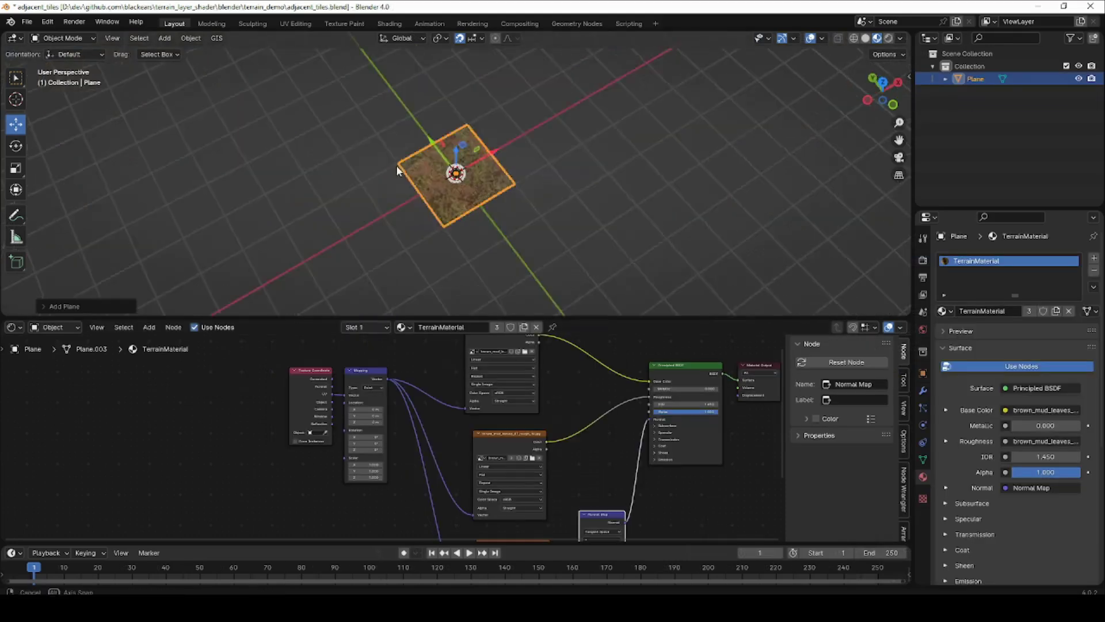
In adjacent_tiles.blend, duplicate the textured plane onto its -Y and +Y sides, giving each copy its own single-user material.
key("shift+d")
left_click(538, 238)
left_click(1055, 312)
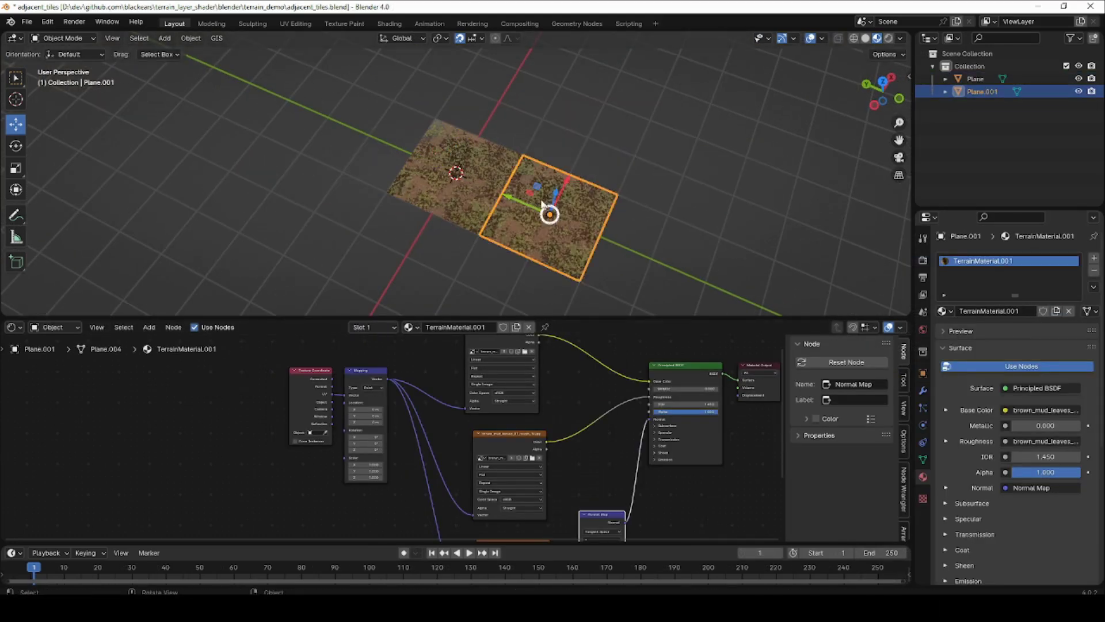
middle_click_drag(550, 165, 509, 206)
key("shift+d")
left_click(415, 75)
left_click(1055, 312)
Duplicate three more tiles to form the grid's +X column, each with its own single-user copy of the material.
key("shift+d")
middle_click_drag(522, 138, 622, 91, "shift")
left_click(610, 178)
left_click(1056, 312)
key("shift+d")
left_click(633, 242)
left_click(1055, 312)
key("shift+d")
left_click(624, 254)
left_click(1055, 312)
Duplicate three tiles along the -X side to complete the 3 × 3 grid, making each tile's material single-user.
key("shift+d")
left_click(492, 193)
left_click(1055, 312)
key("shift+d")
left_click(421, 181)
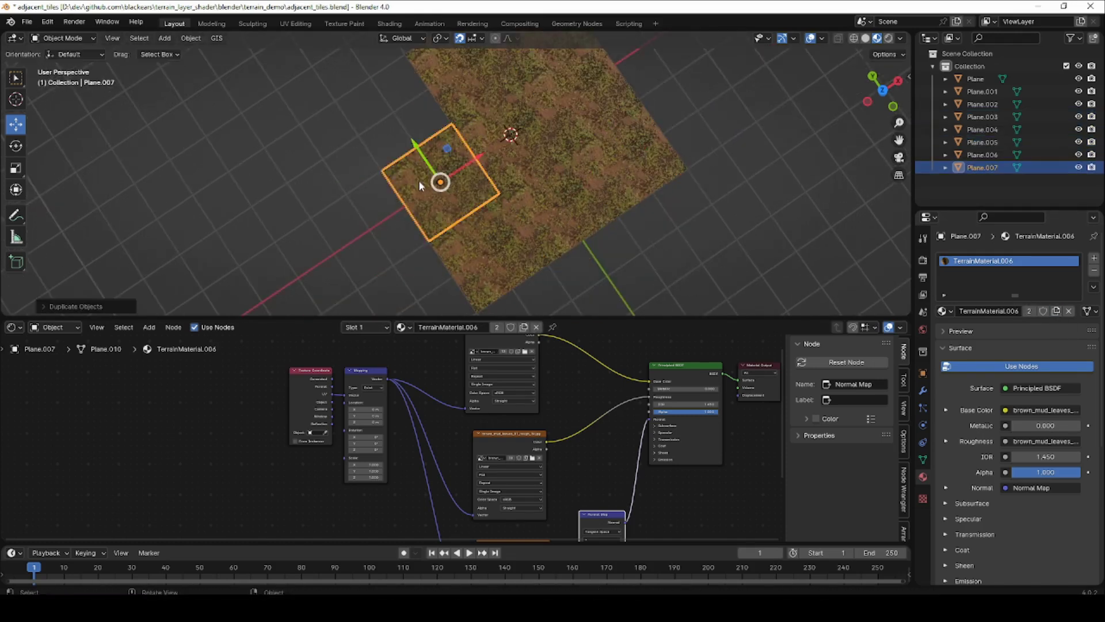
left_click(1056, 312)
key("shift+d")
left_click(512, 162)
left_click(1056, 312)
View the tile grid from the top, deselect the last tile and enlarge the 3D viewport.
middle_click_drag(529, 202, 549, 224)
key("KP_7")
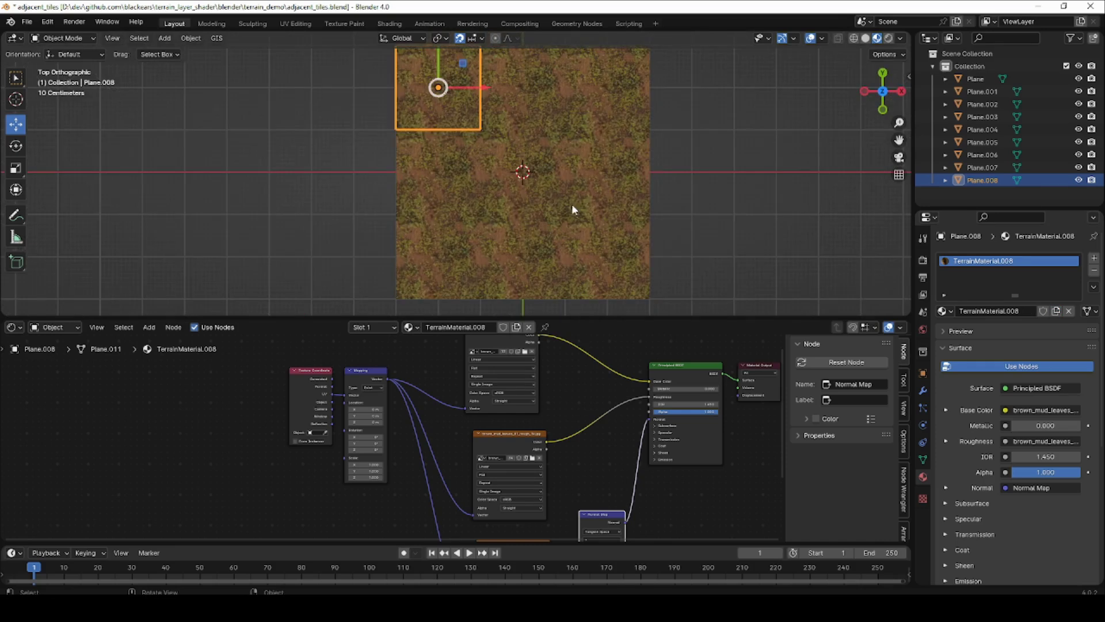
left_click(703, 164)
middle_click_drag(704, 163, 651, 168, "shift")
scroll(650, 167, "down", 1)
scroll(651, 169, "up", 1)
left_click_drag(652, 316, 652, 368)
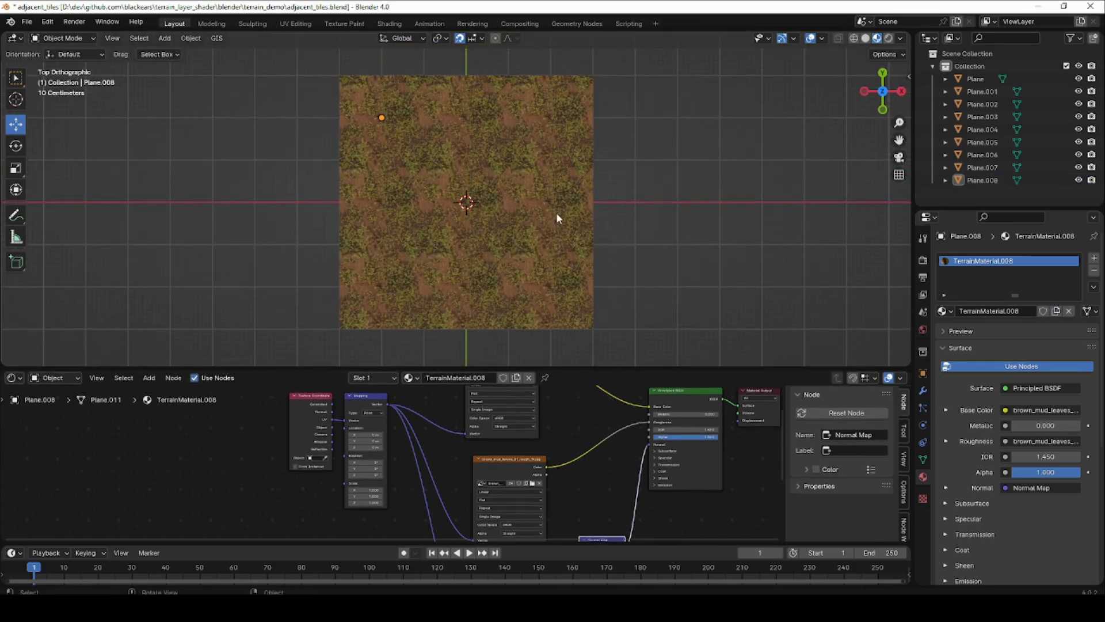
Shift and rotate the Mapping of the grid's middle-left tile, and set the centre tile's to about X 1.5 m, Y -1.6 m, Z rotation 42.1°.
left_click(347, 206)
scroll(308, 452, "up", 3)
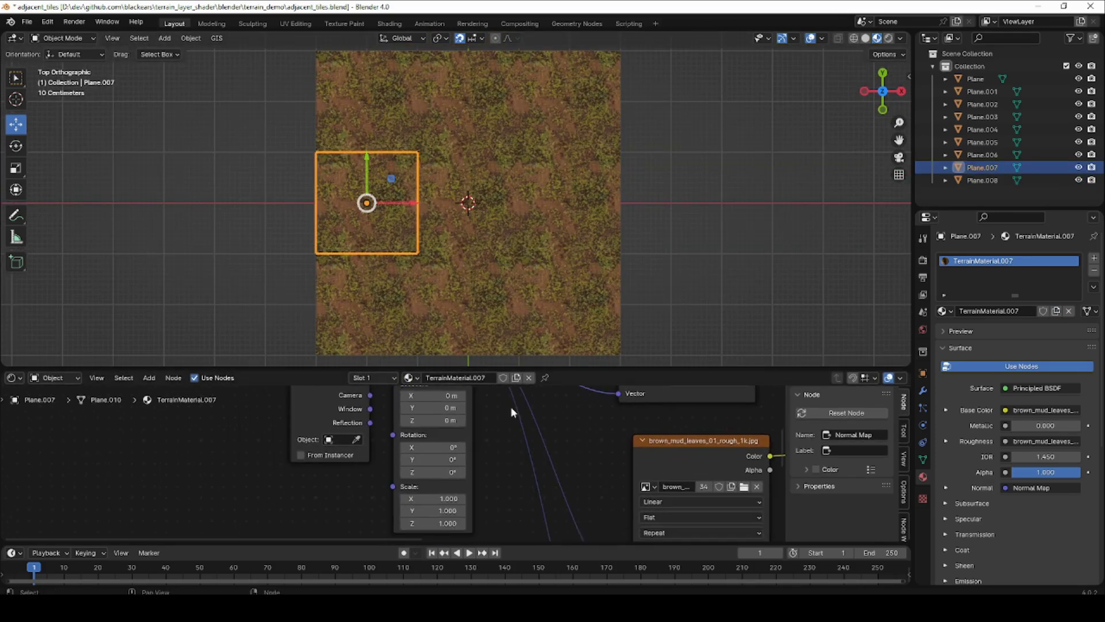
left_click_drag(437, 472, 461, 472)
mouse_move(437, 408)
left_mouse_down()
mouse_move(455, 407)
mouse_move(429, 395)
left_mouse_up()
left_click(461, 204)
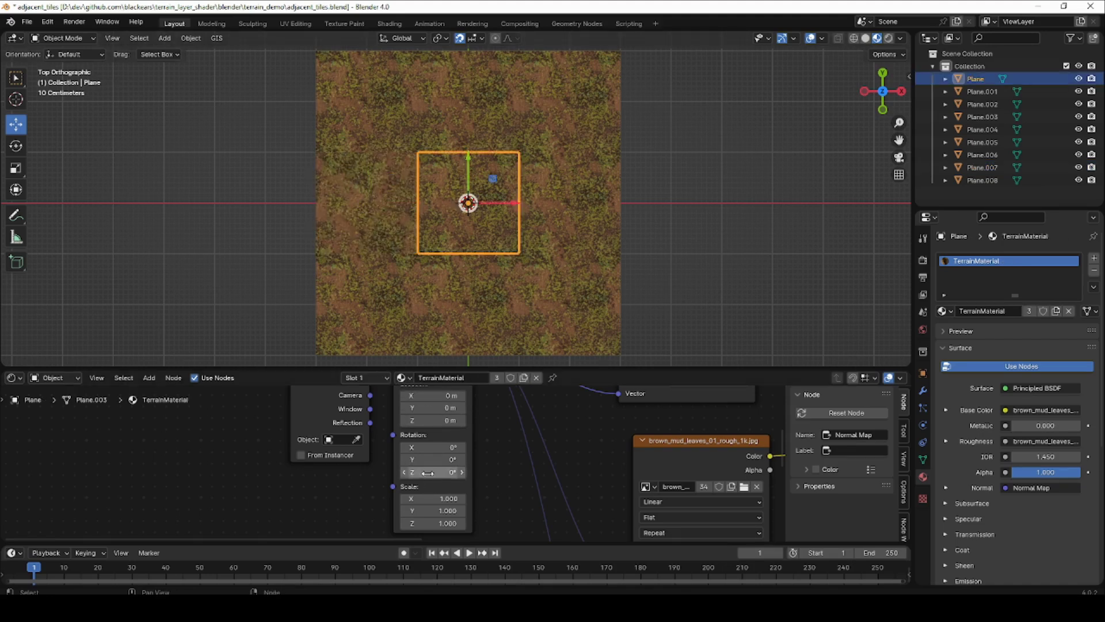
left_click_drag(437, 472, 455, 472)
left_click_drag(437, 408, 442, 395)
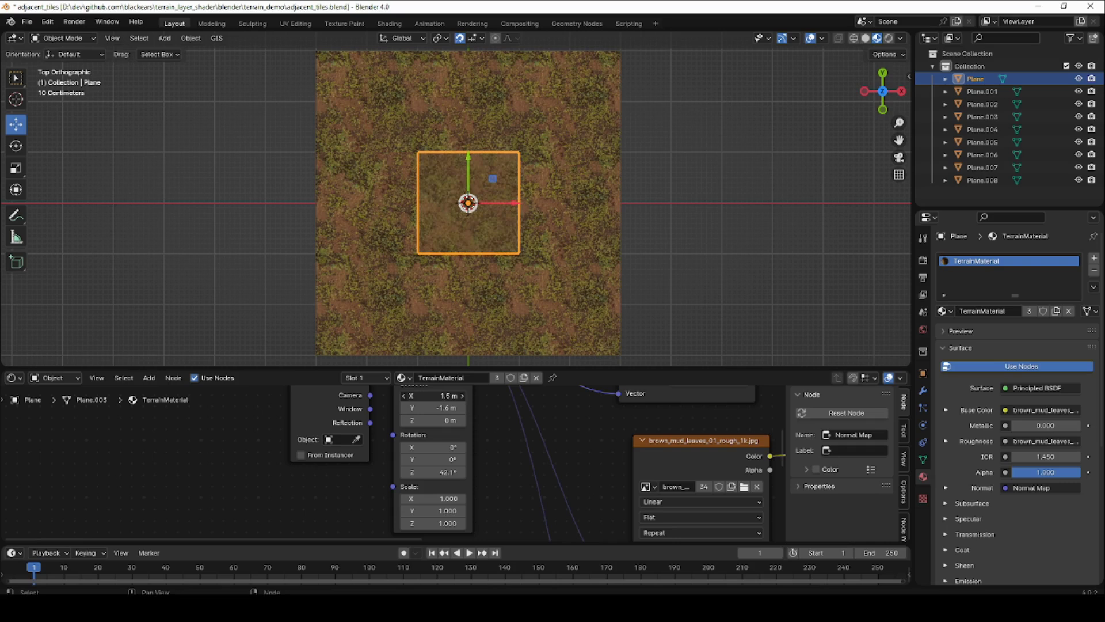
Set the bottom-left tile's Mapping to about -2.2 m Y location and 231° Z rotation, and offset and rotate the bottom-right tile's Mapping.
left_click(367, 317)
left_click_drag(432, 472, 461, 472)
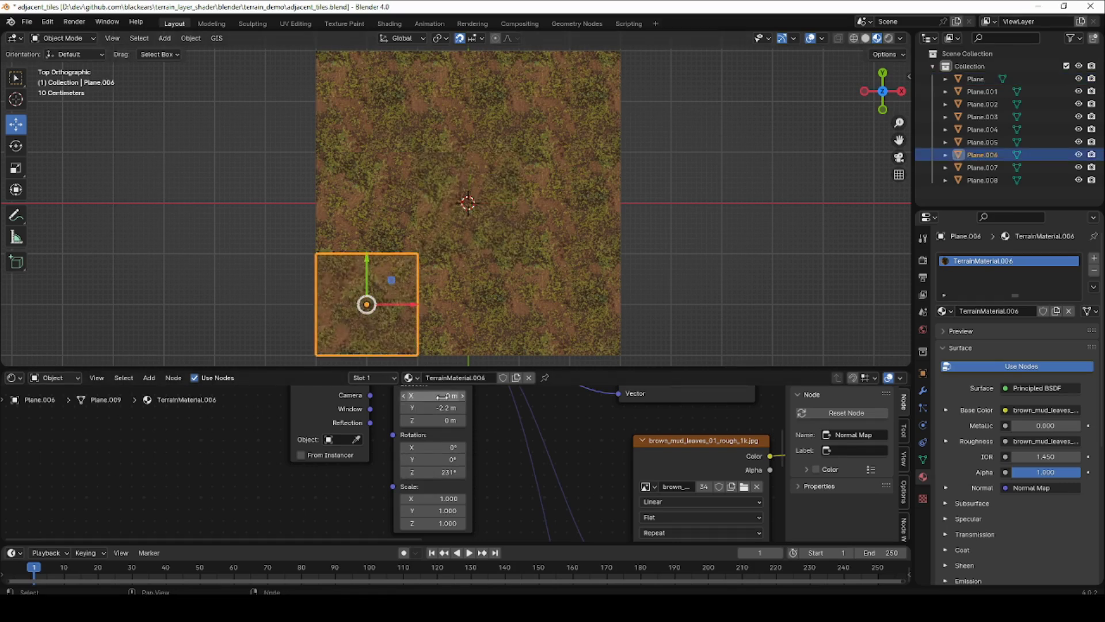
left_click(553, 303)
mouse_move(437, 408)
left_mouse_down()
mouse_move(460, 408)
mouse_move(420, 395)
left_mouse_up()
left_click_drag(438, 472, 455, 472)
Set the top-right tile's Mapping to about X 24.4 m, Y -10.6 m, Z rotation 35.1°, and offset and rotate the top-middle tile's Mapping.
left_click(552, 101)
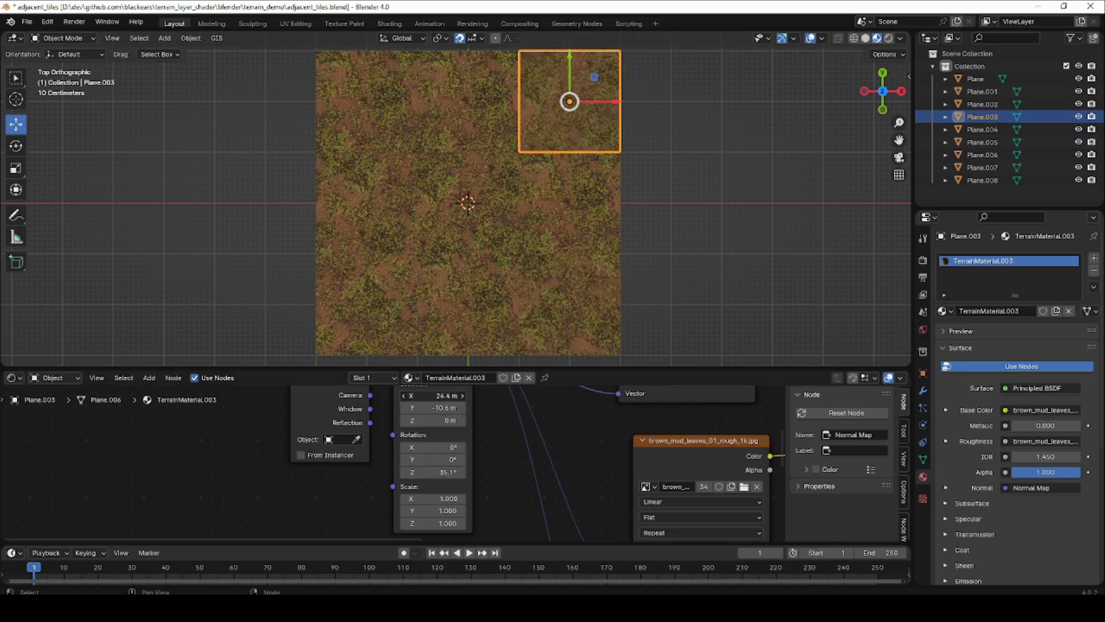
left_click(467, 102)
left_click_drag(461, 408, 483, 408)
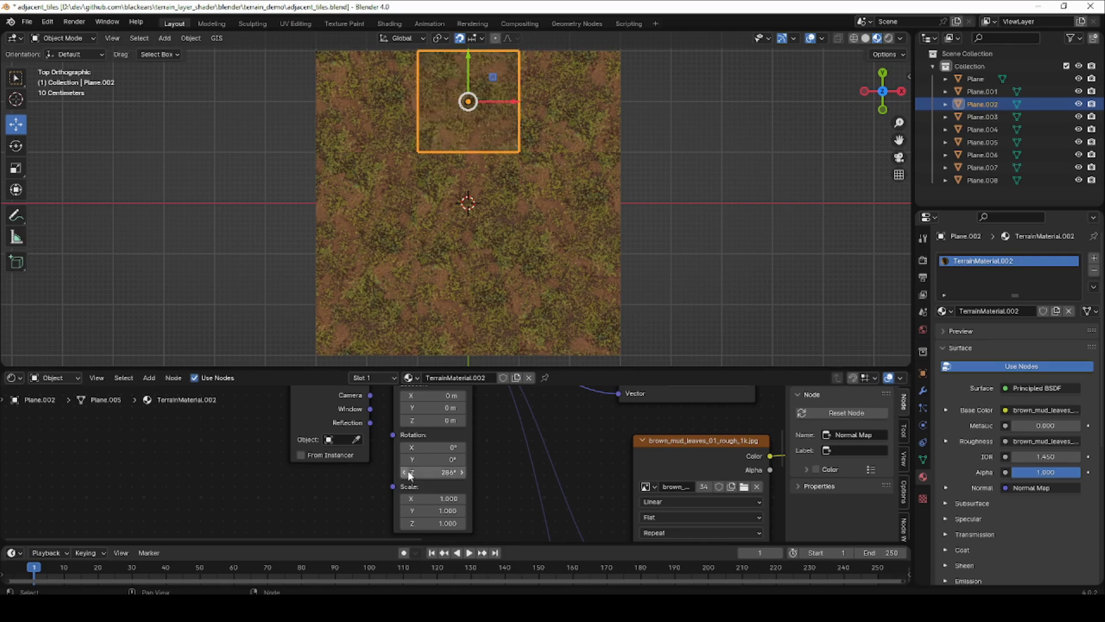
left_click_drag(437, 472, 466, 472)
left_click_drag(438, 395, 421, 396)
left_click(636, 203)
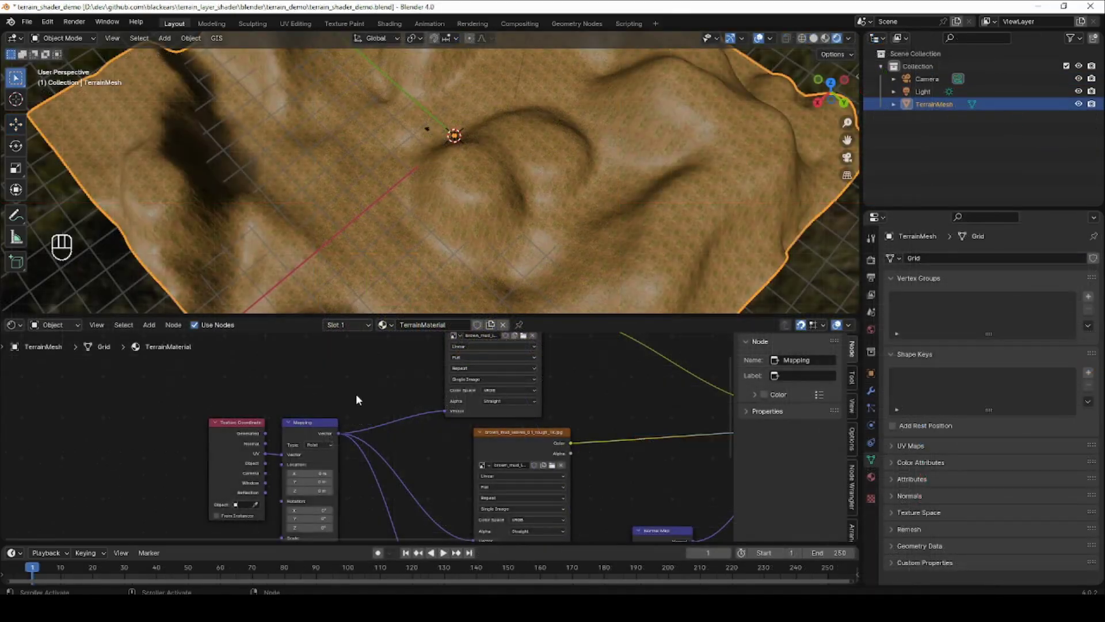
In terrain_shader_demo.blend, add a second Mapping node to TerrainMaterial and place it in empty space beside the Texture Coordinate node.
middle_click_drag(355, 399, 333, 433)
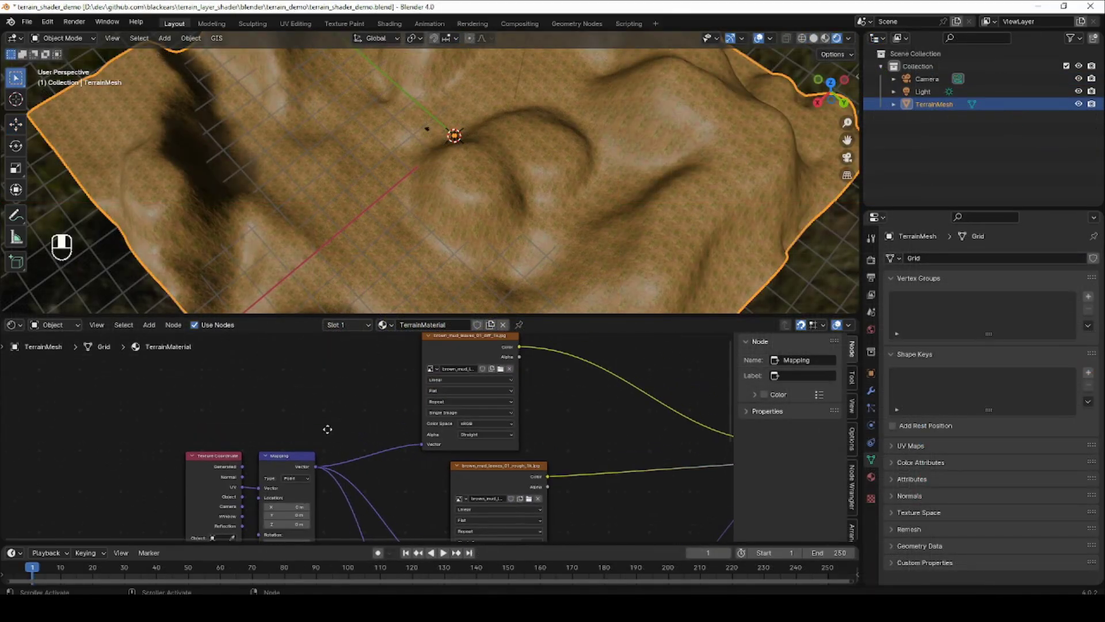
key("shift+a")
type("m")
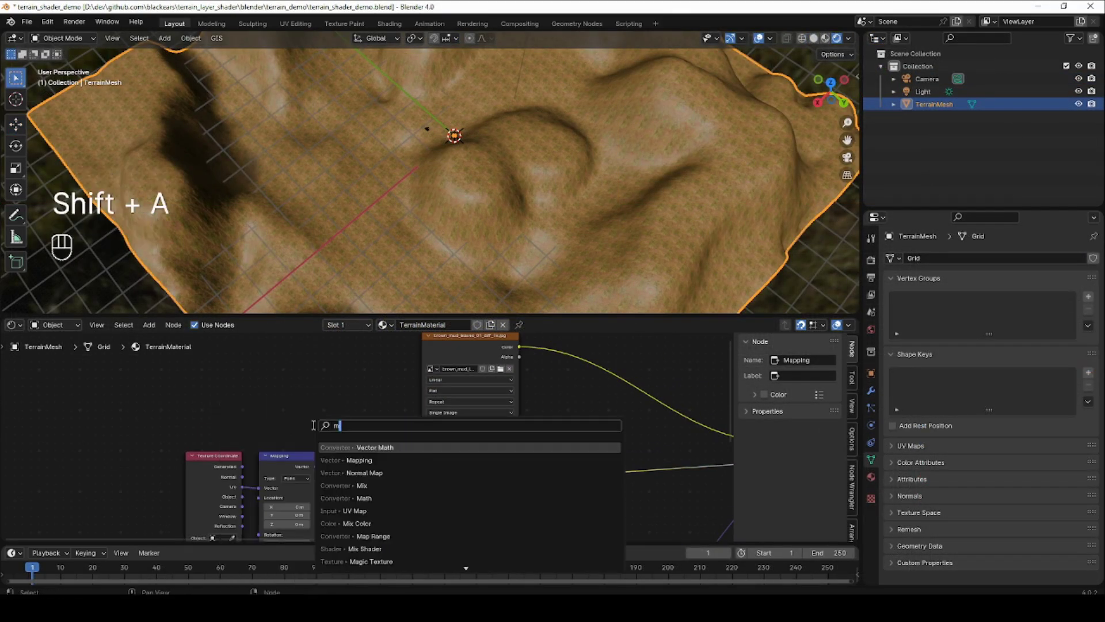
type("appin")
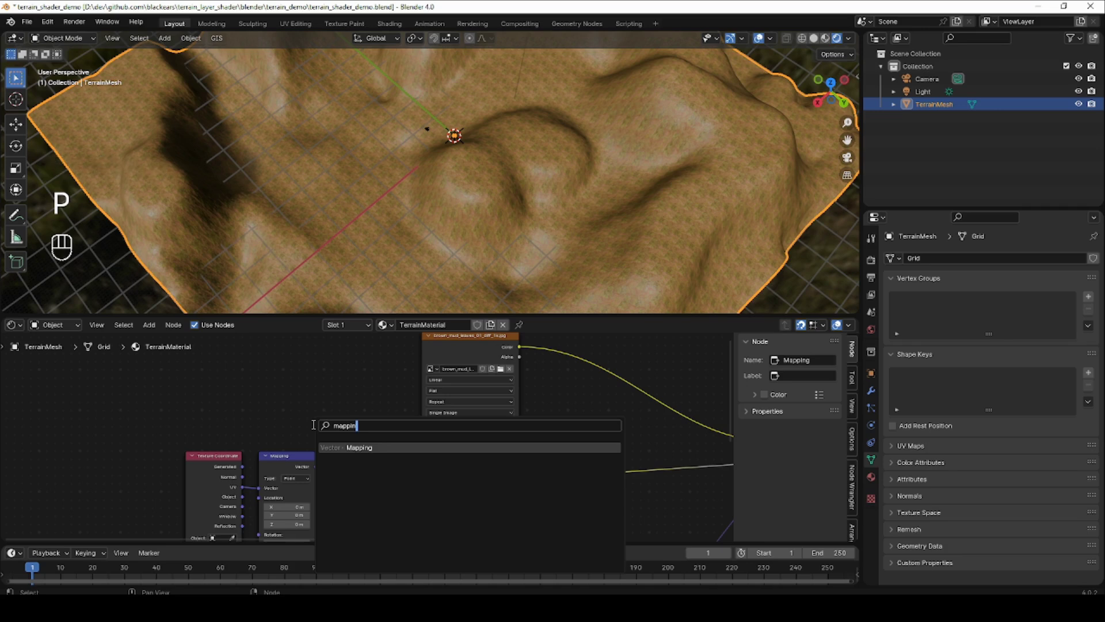
left_click(365, 448)
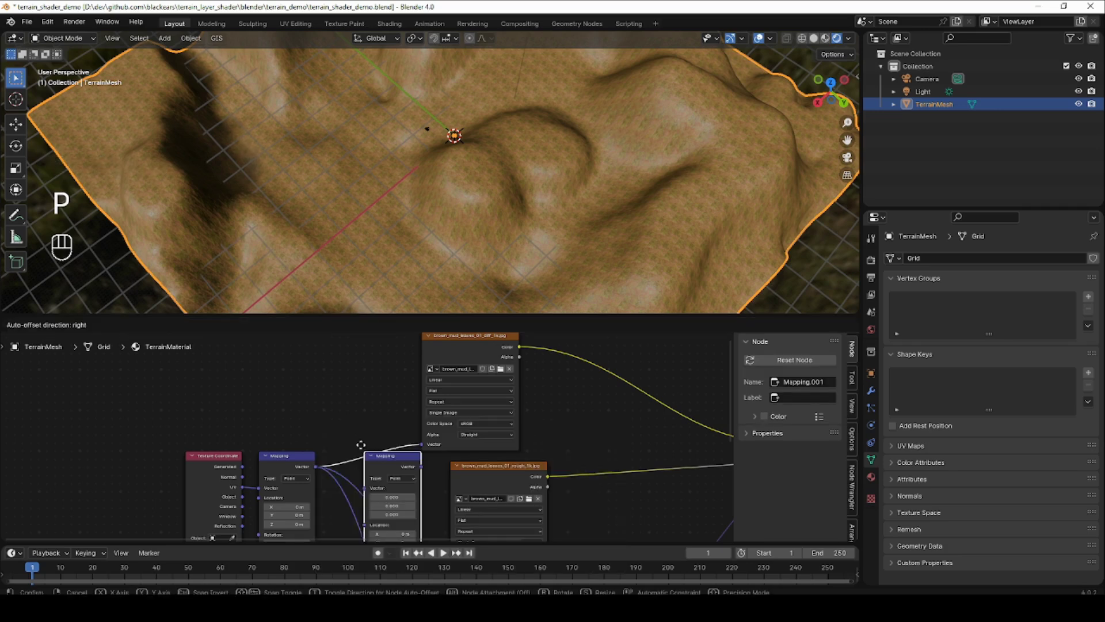
left_click(102, 372)
Move Texture Coordinate and the original Mapping away from the images, enlarge the node editor and insert the new Mapping before the diffuse image.
scroll(139, 386, "down", 5)
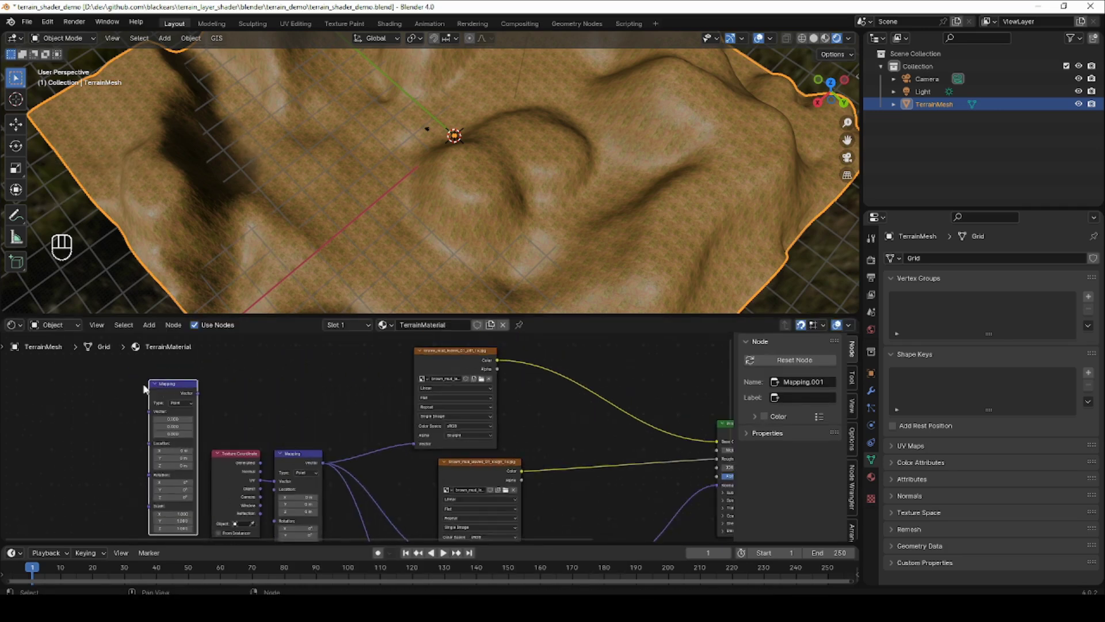
left_click_drag(253, 414, 143, 447)
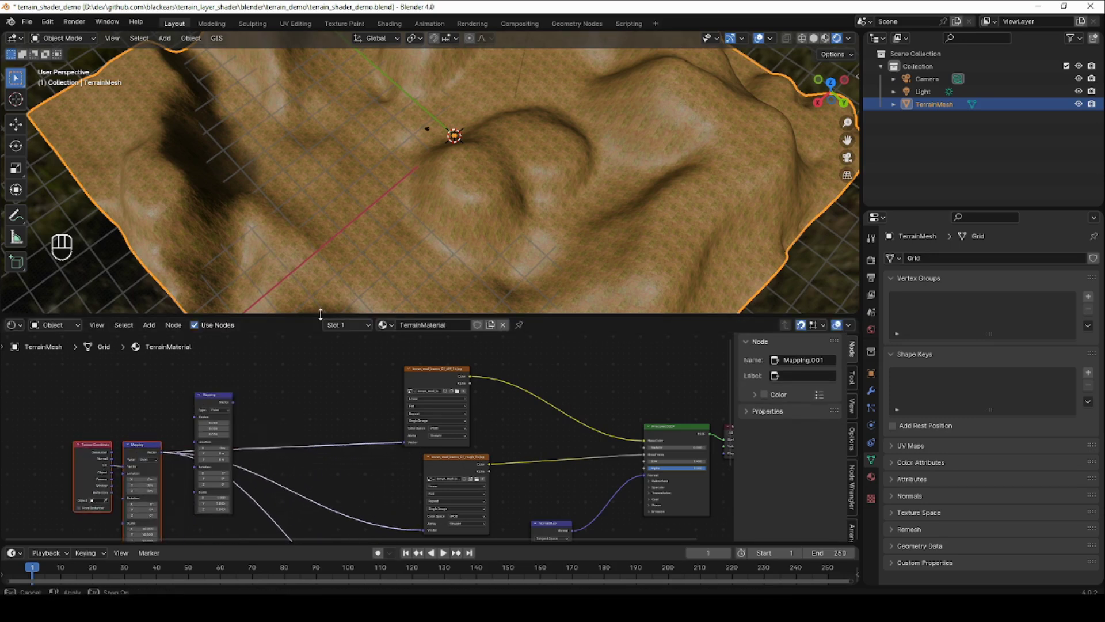
left_click_drag(321, 314, 320, 223)
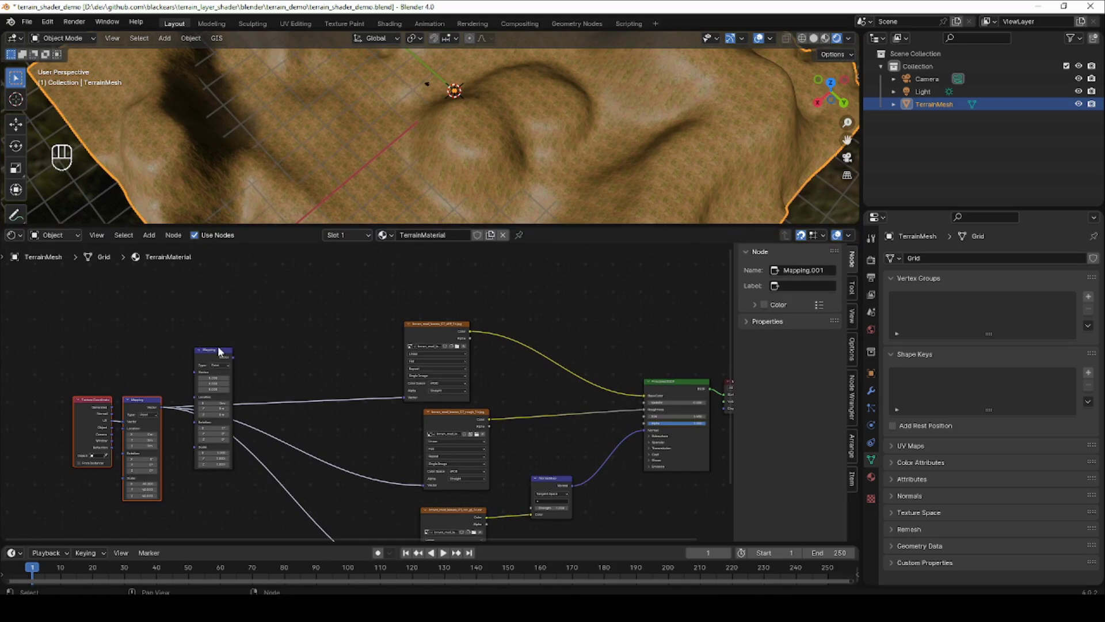
left_click_drag(219, 349, 335, 350)
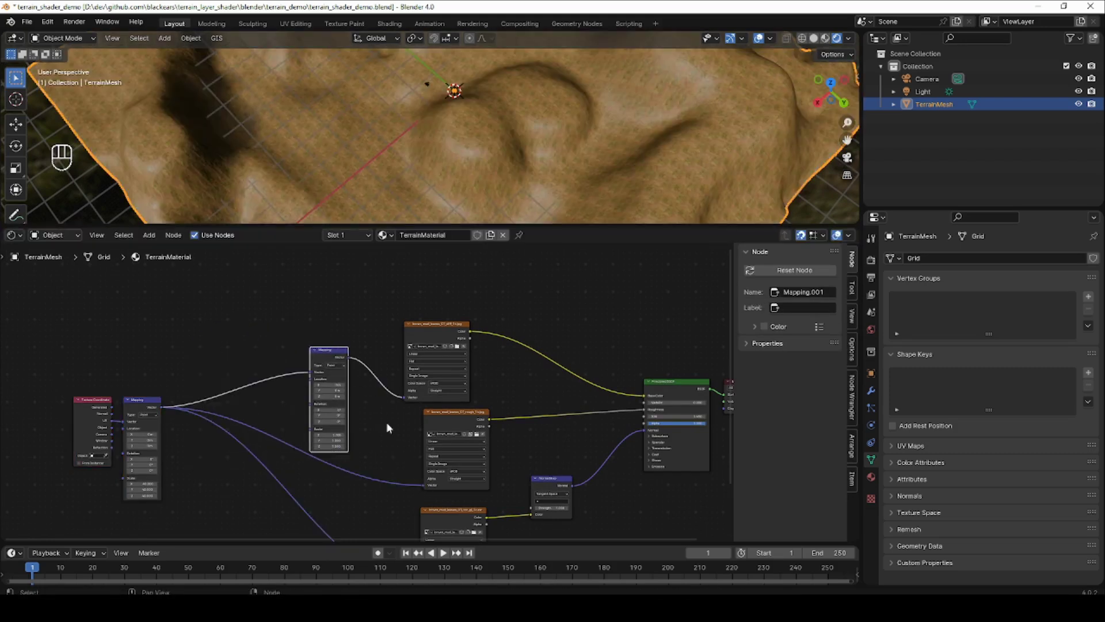
Put the newly inserted Mapping node into its own node group.
key("ctrl")
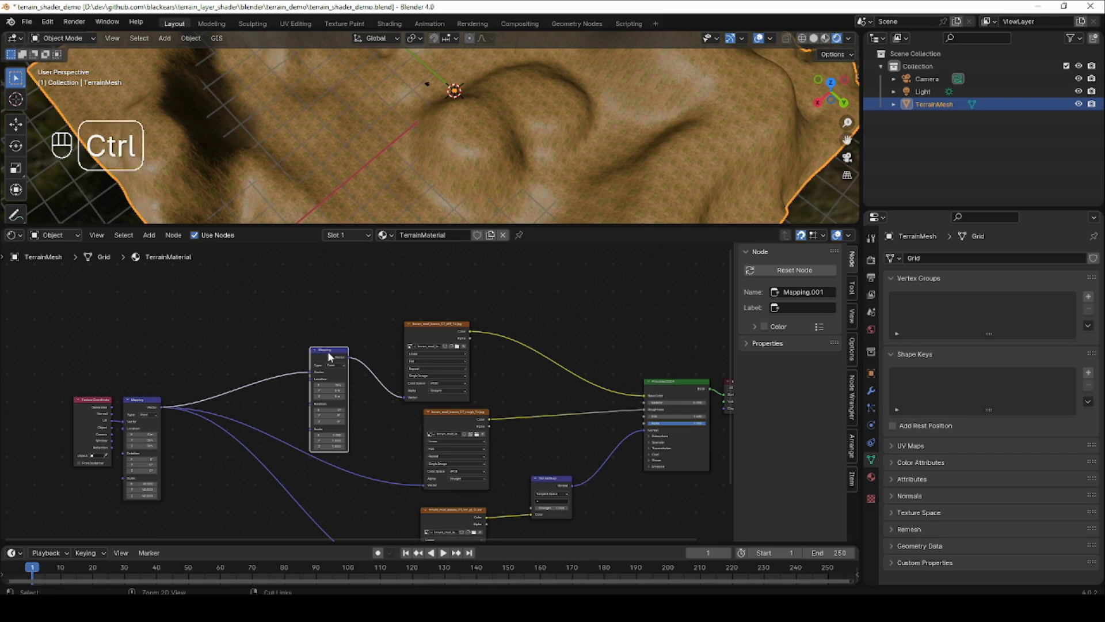
key("ctrl+g")
scroll(346, 372, "up", 4)
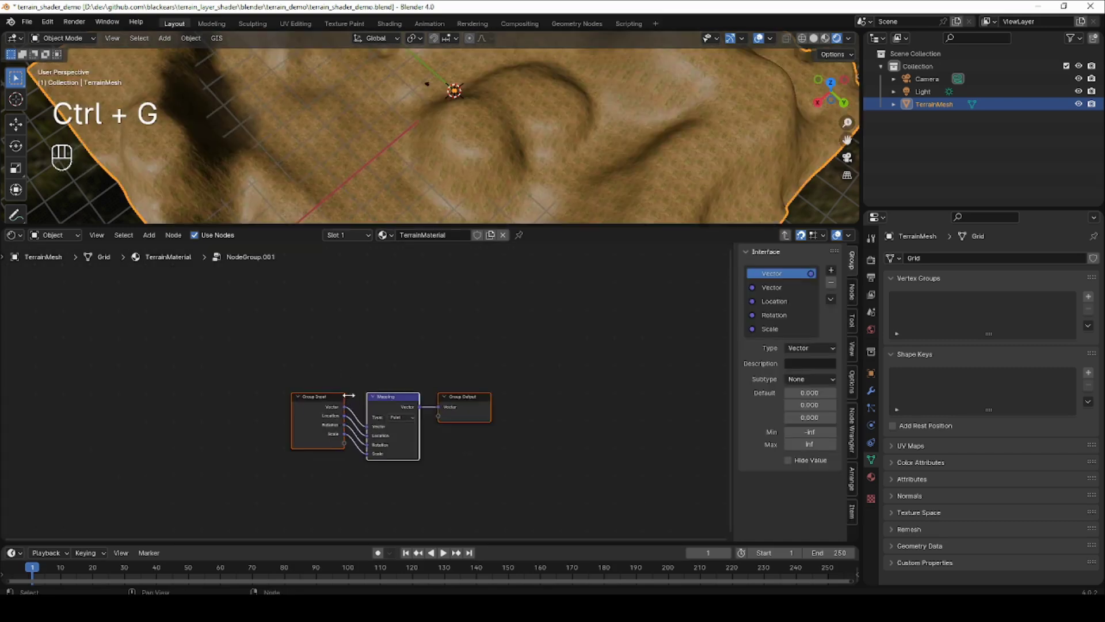
Remove the Location, Rotation and Scale inputs from the node group's interface and return to the material's main node tree.
scroll(349, 395, "up", 1)
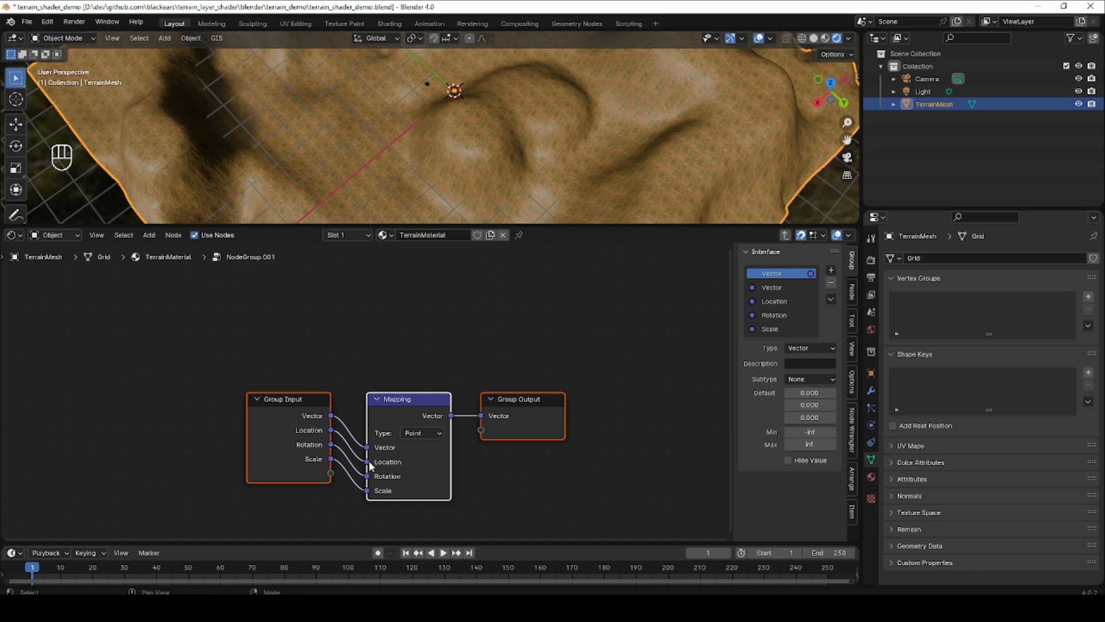
left_click(299, 399)
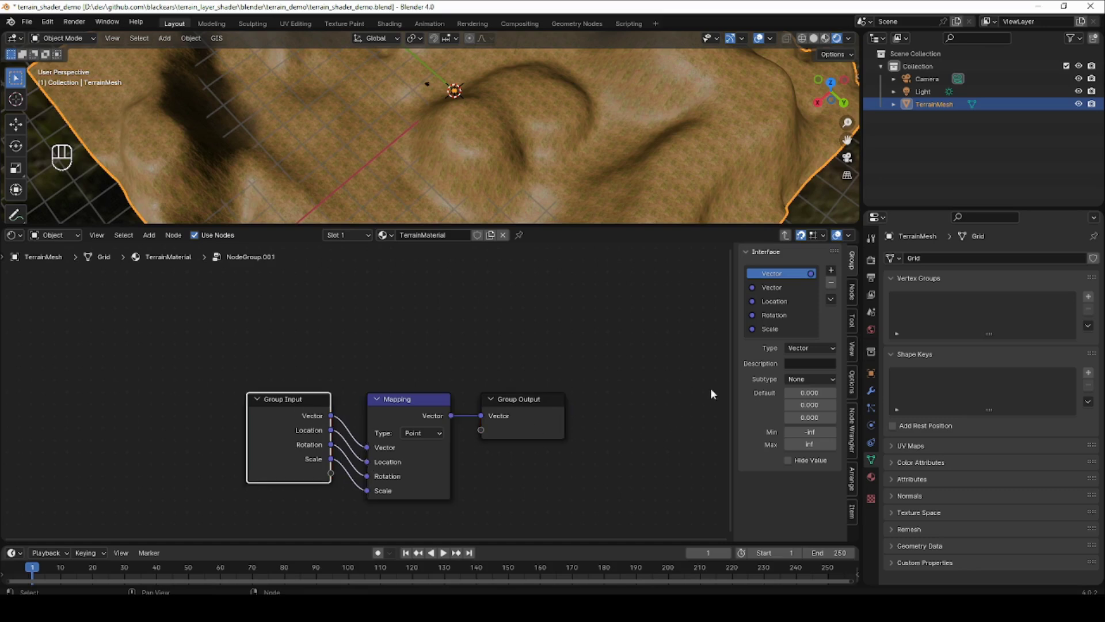
left_click(789, 300)
left_click(830, 284)
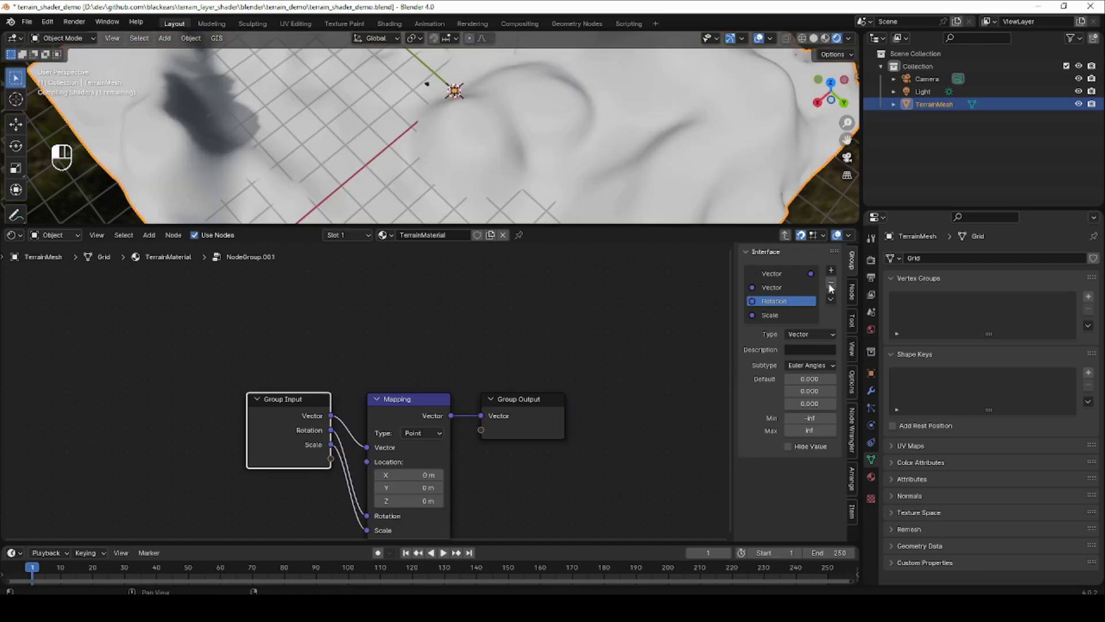
left_click(830, 285)
left_click(831, 284)
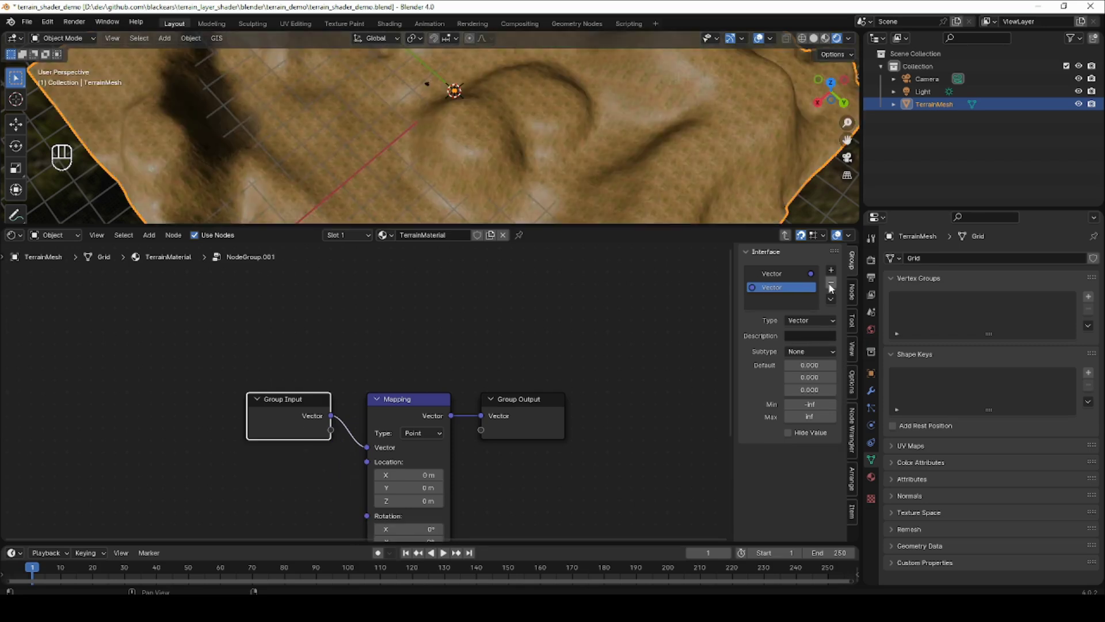
key("ctrl+Tab")
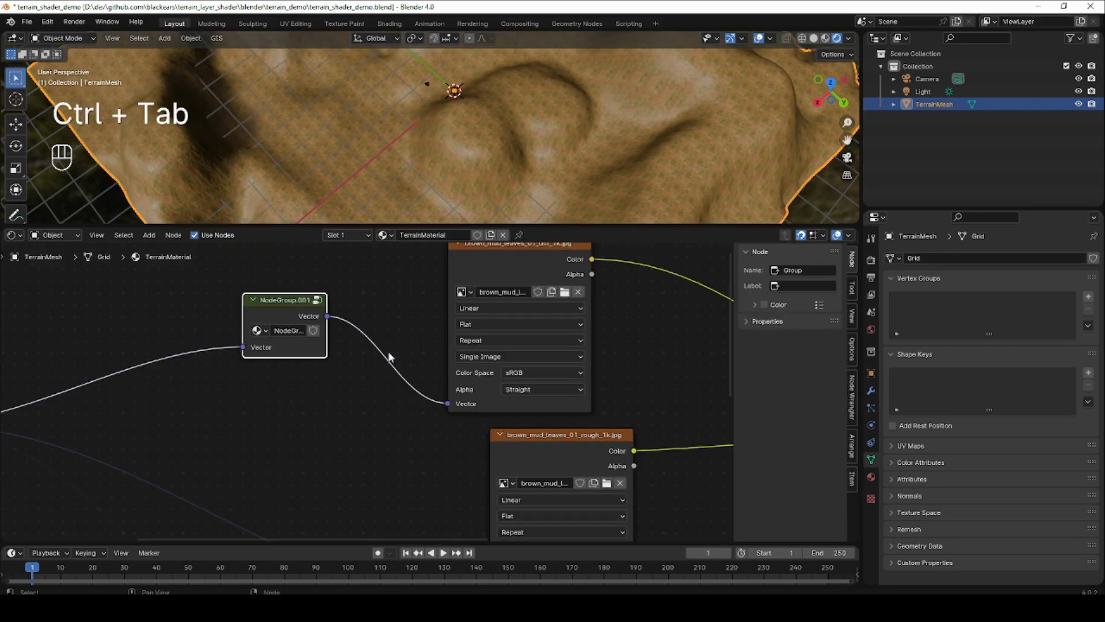
Connect the group's Vector output to the roughness and normal images, and move Texture Coordinate and Mapping closer to the group.
scroll(262, 409, "down", 1)
scroll(250, 404, "down", 1)
middle_click_drag(250, 405, 373, 356)
scroll(373, 357, "up", 1)
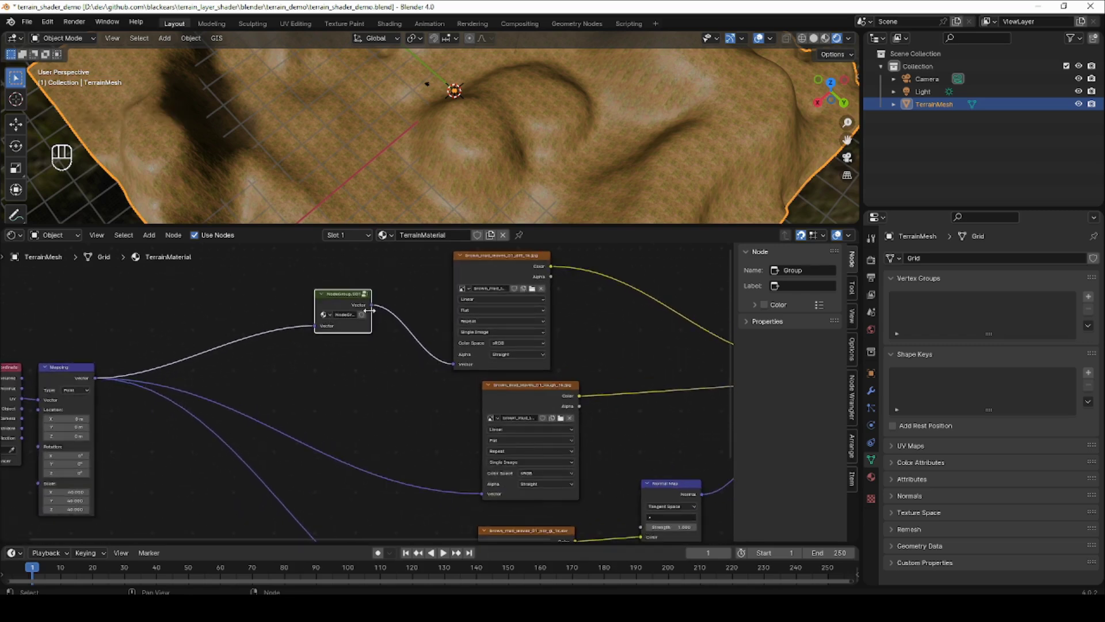
left_click_drag(370, 303, 484, 494)
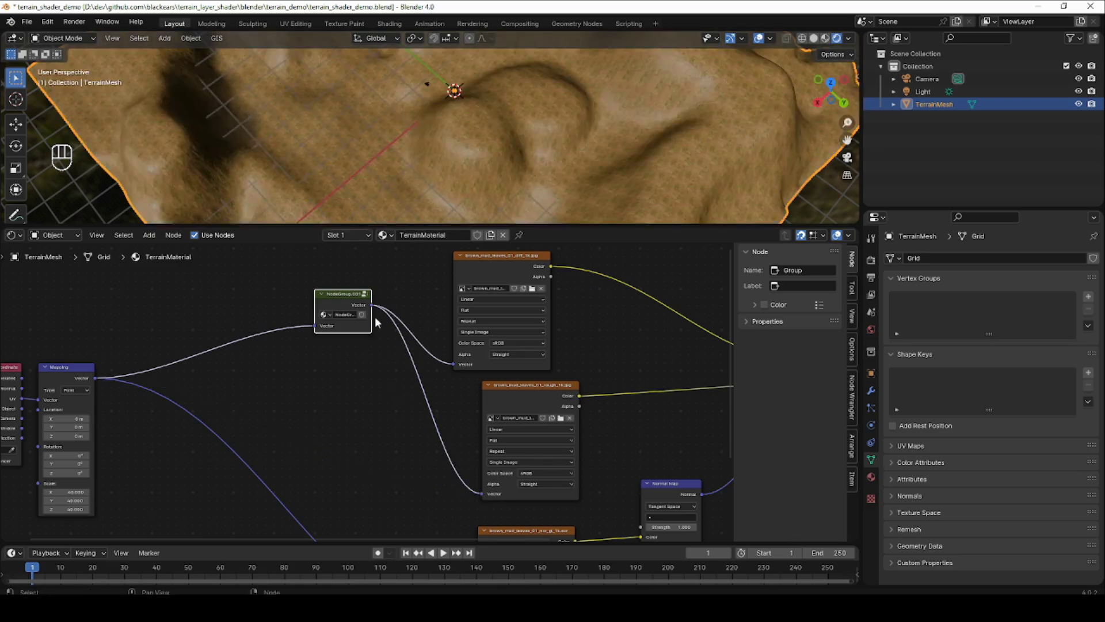
left_click_drag(373, 308, 476, 470)
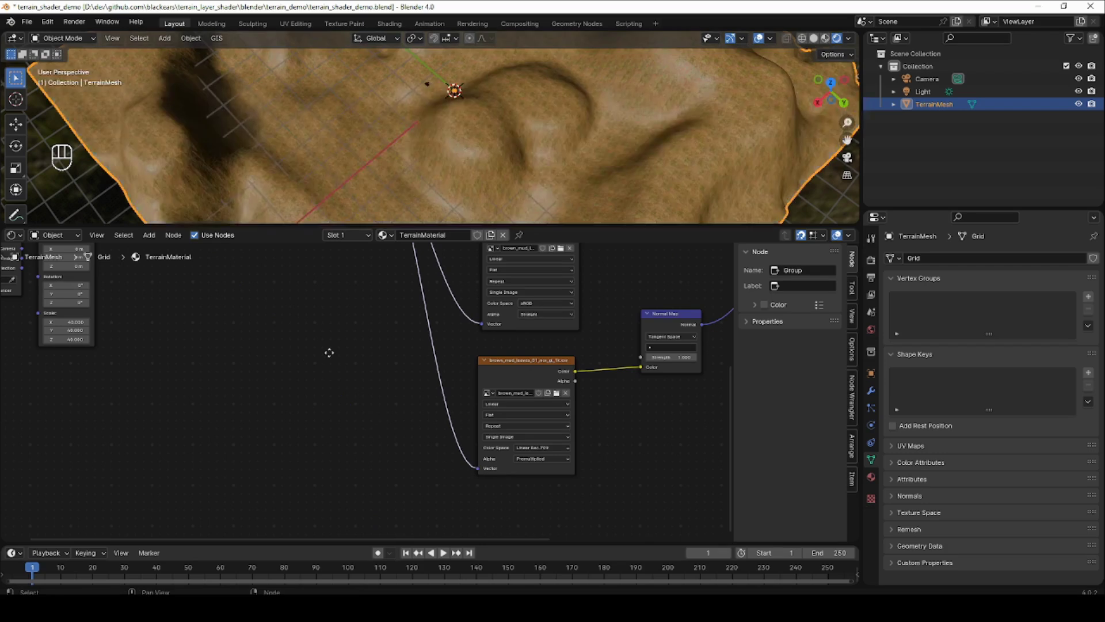
middle_click_drag(328, 353, 456, 517)
left_click_drag(118, 343, 349, 317)
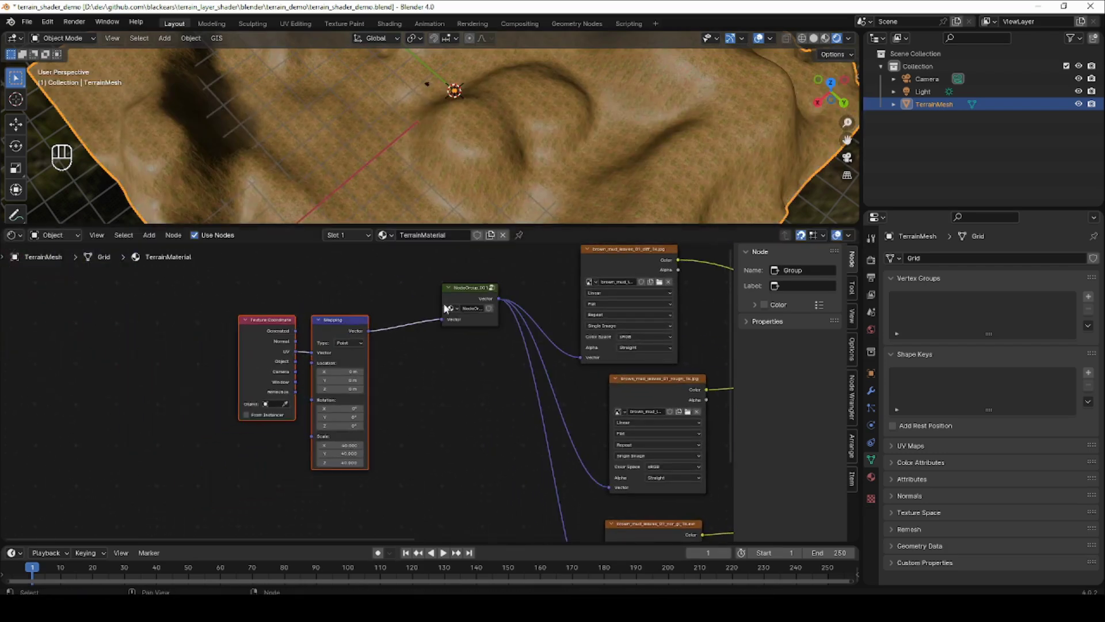
Open NodeGroup.001 for editing and move Group Input well away from the Mapping node to make room between them.
left_click(469, 287)
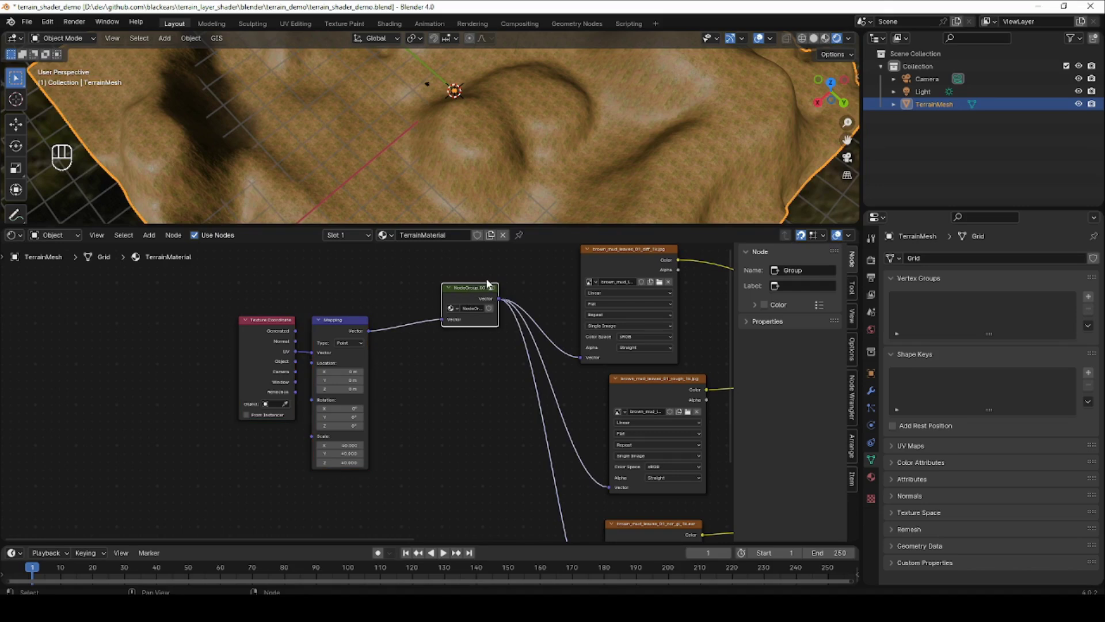
key("Tab")
scroll(391, 401, "up", 3)
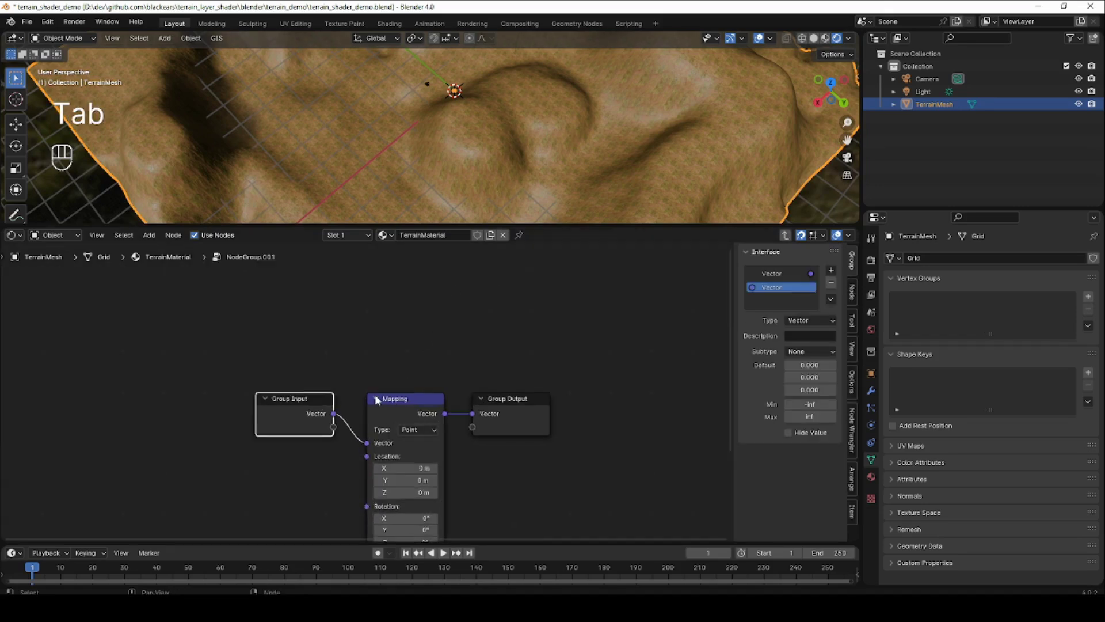
scroll(375, 387, "down", 4)
middle_click_drag(300, 420, 450, 374)
left_click_drag(484, 347, 108, 415)
middle_click_drag(228, 375, 295, 350)
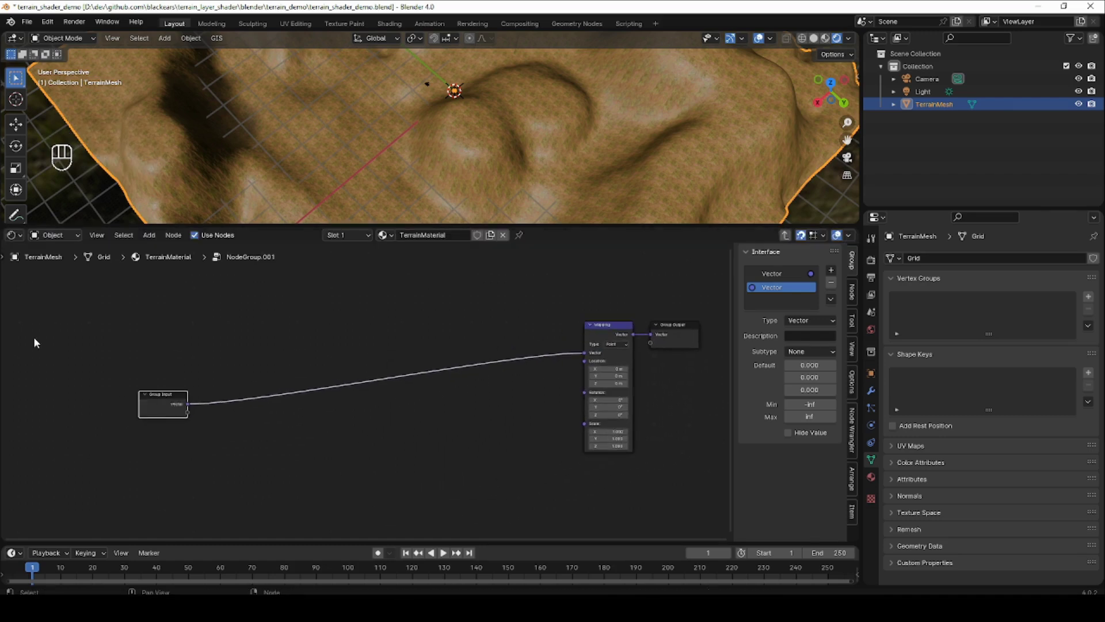
key("alt+Tab")
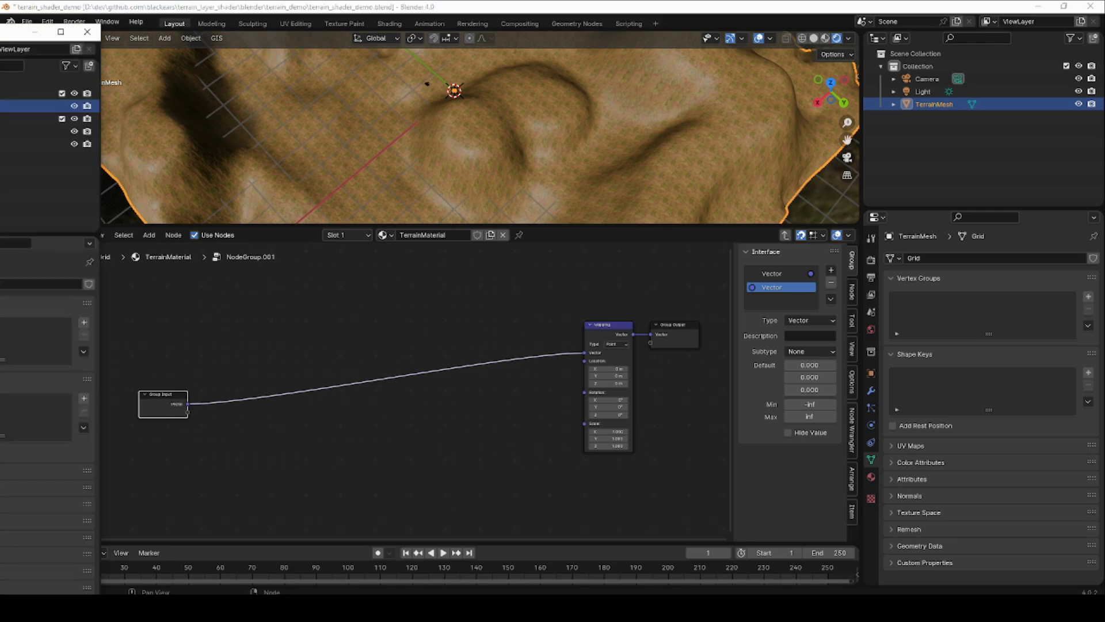
left_click(264, 423)
Add a Vector Math node set to Floor beside Group Input and feed it the group's input Vector.
scroll(271, 420, "up", 2)
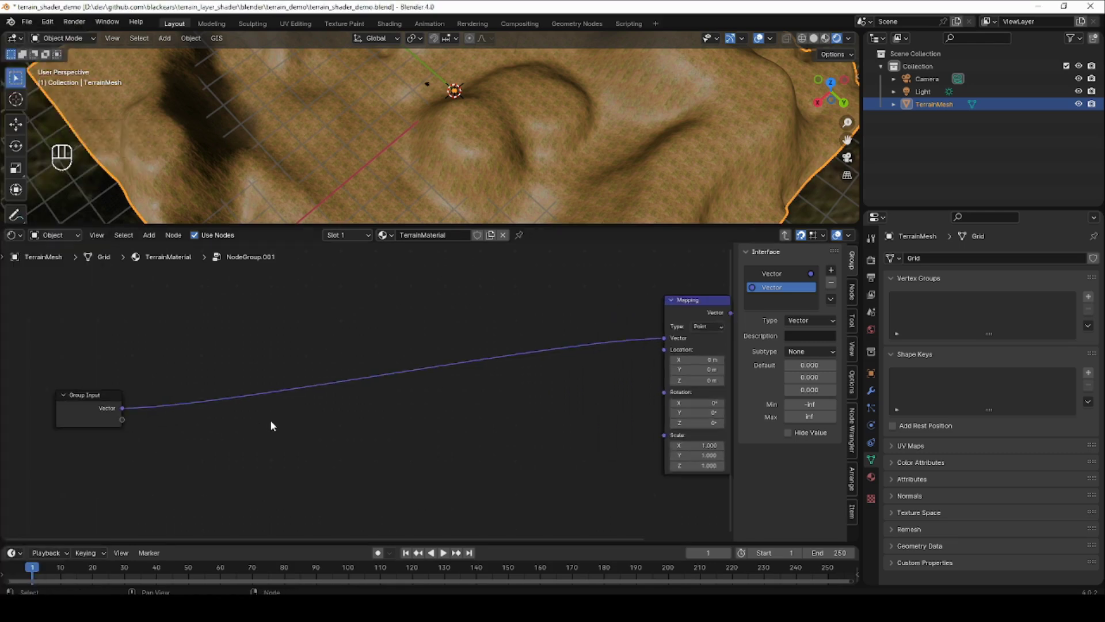
mouse_move(271, 419)
middle_mouse_down()
mouse_move(304, 417)
mouse_move(284, 427)
middle_mouse_up()
key("shift+a")
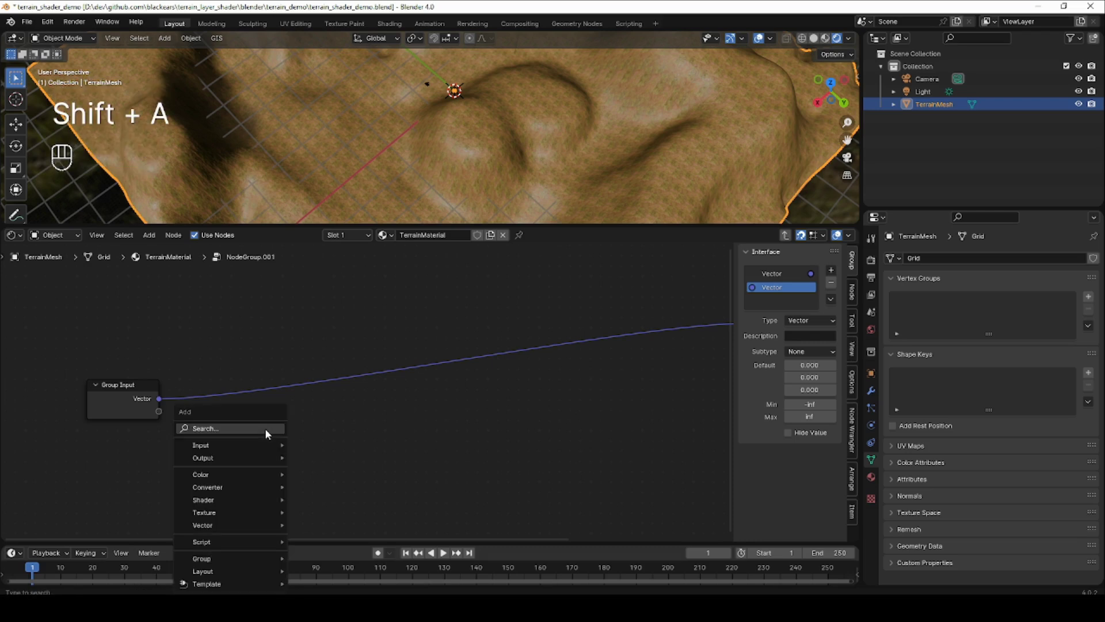
left_click(265, 428)
type("vector")
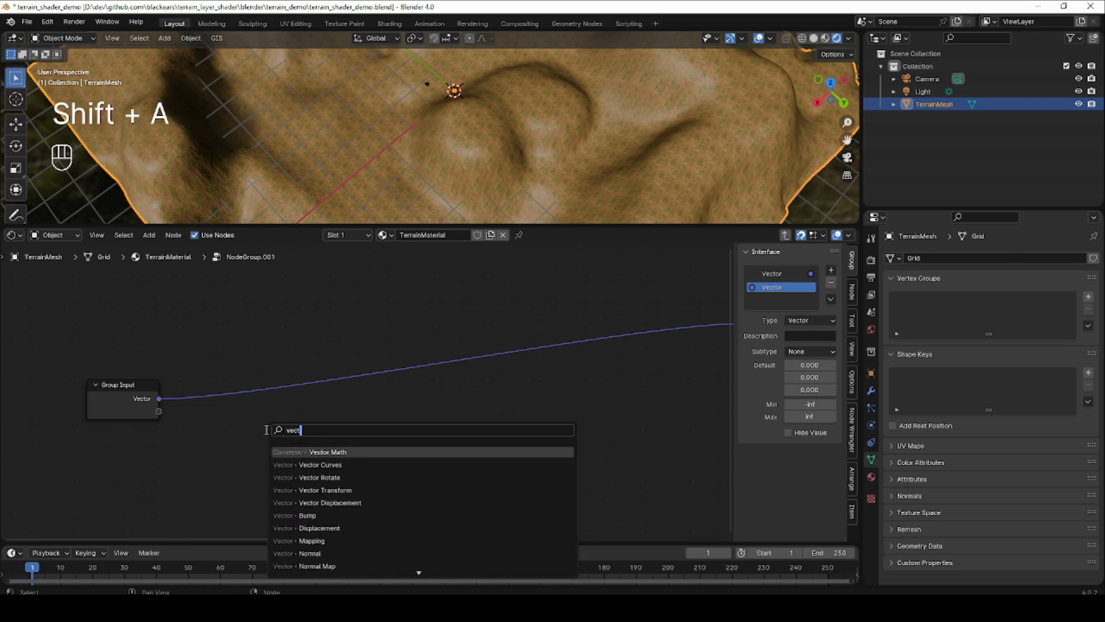
left_click(327, 452)
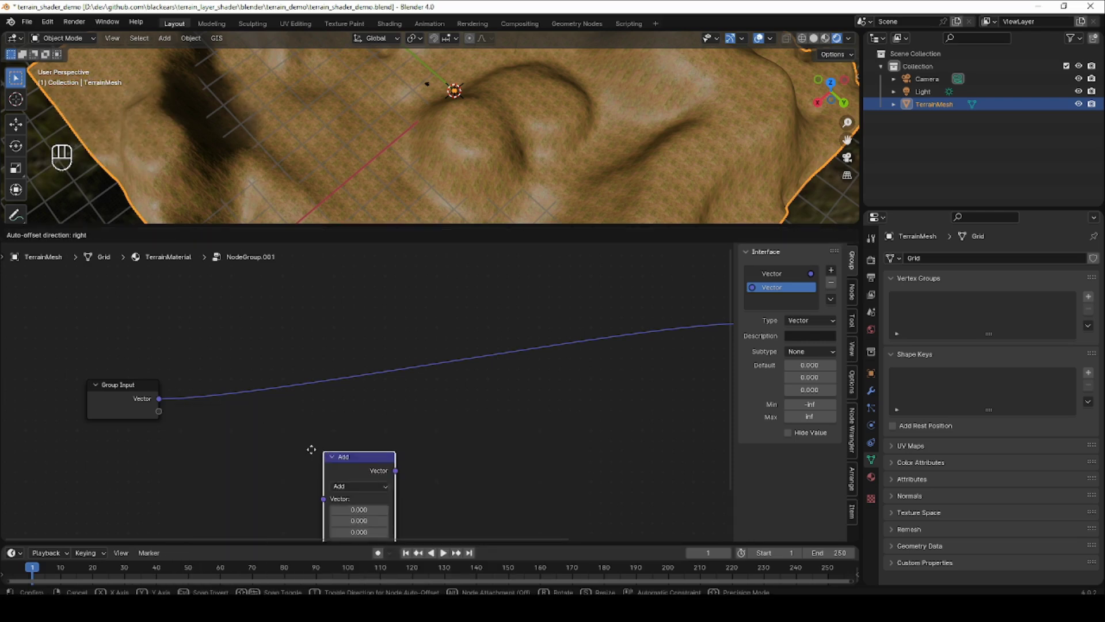
left_click(311, 466)
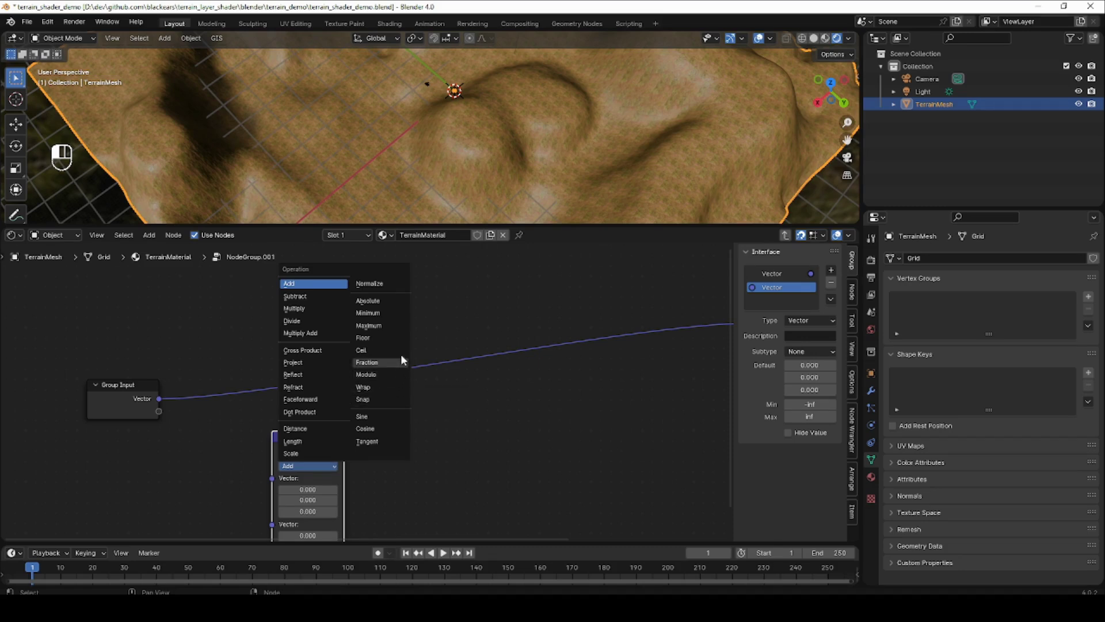
left_click(396, 337)
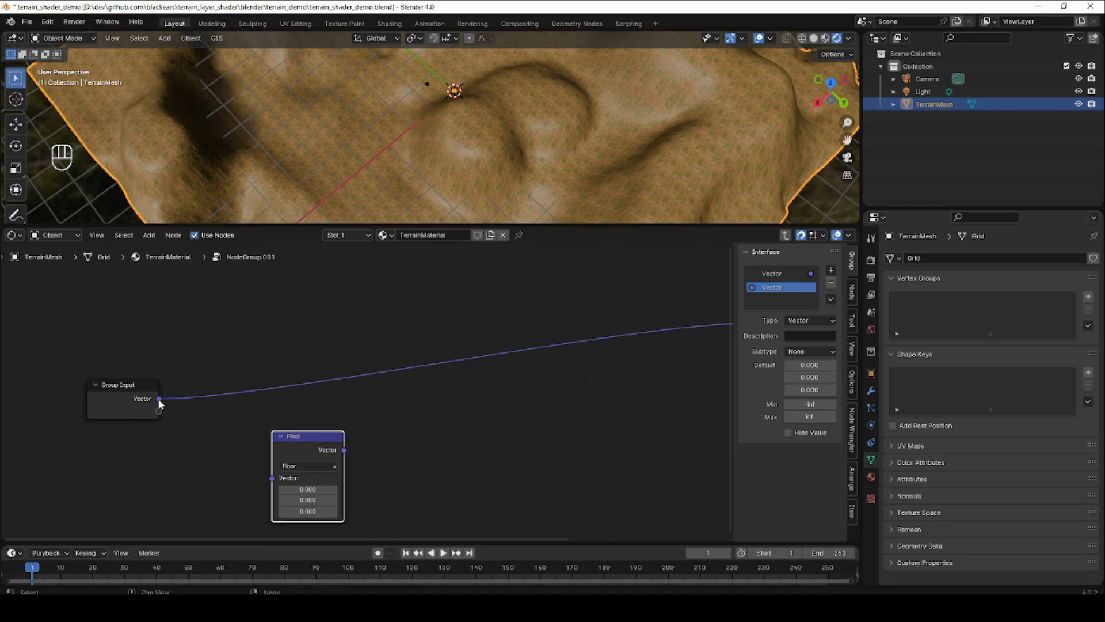
left_click_drag(159, 401, 271, 478)
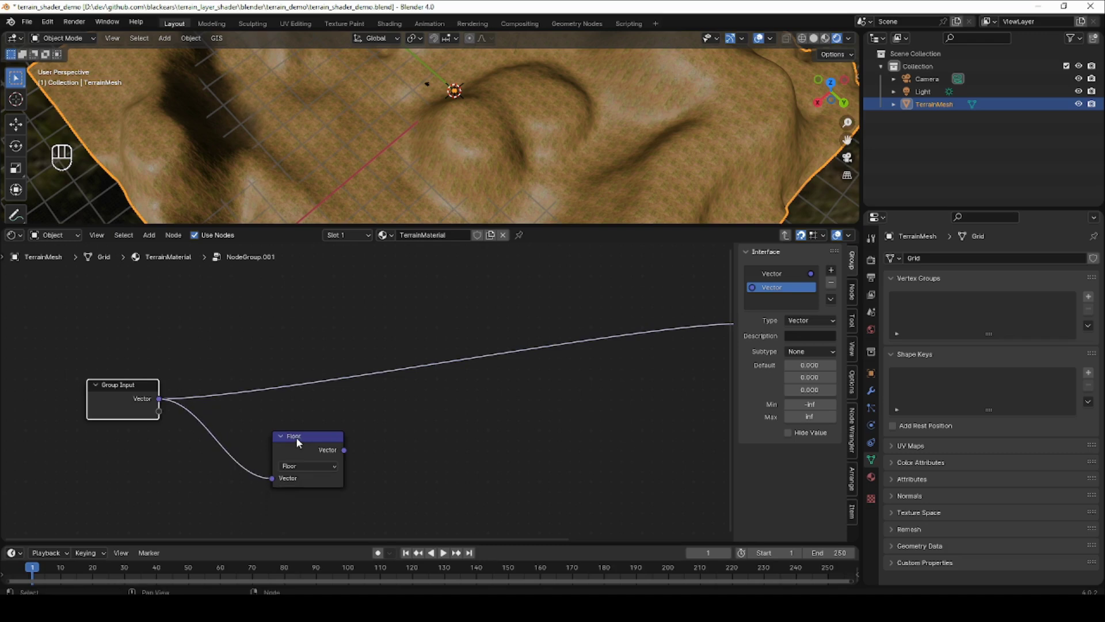
left_click_drag(296, 437, 275, 427)
Add a White Noise Texture node after Floor and connect Floor's Vector output to its Vector input.
key("shift+a")
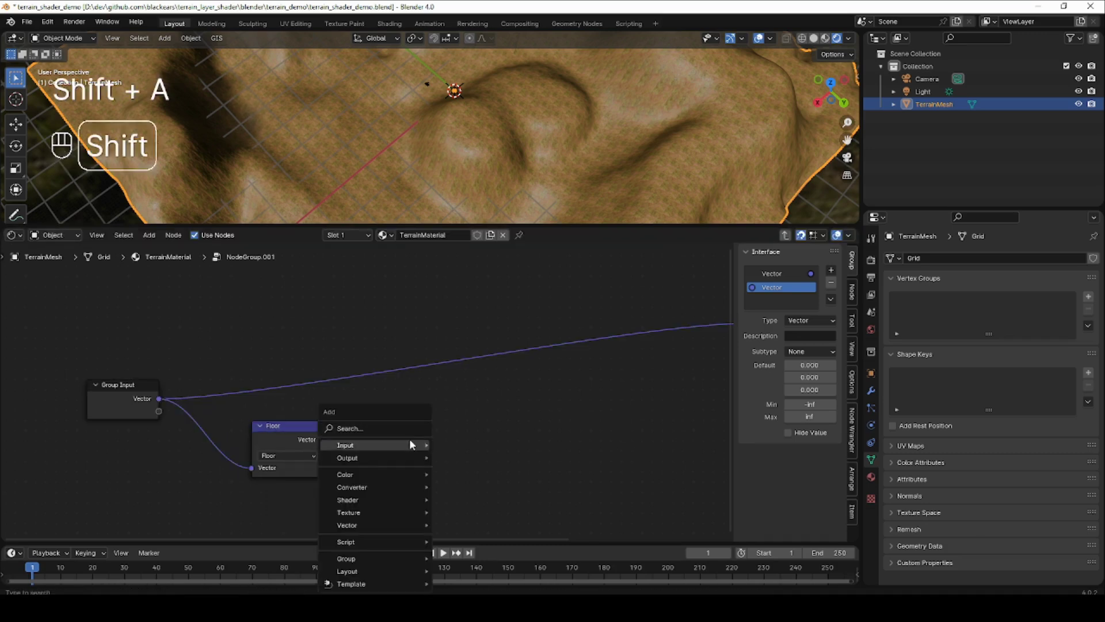
left_click(410, 429)
type("whi")
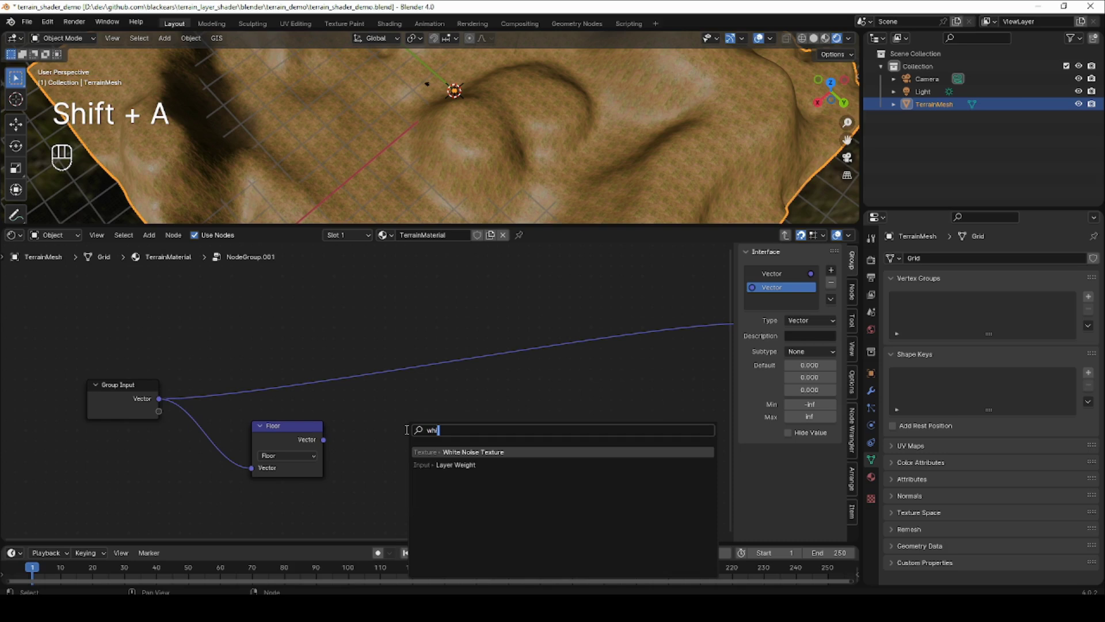
type("te")
left_click(448, 451)
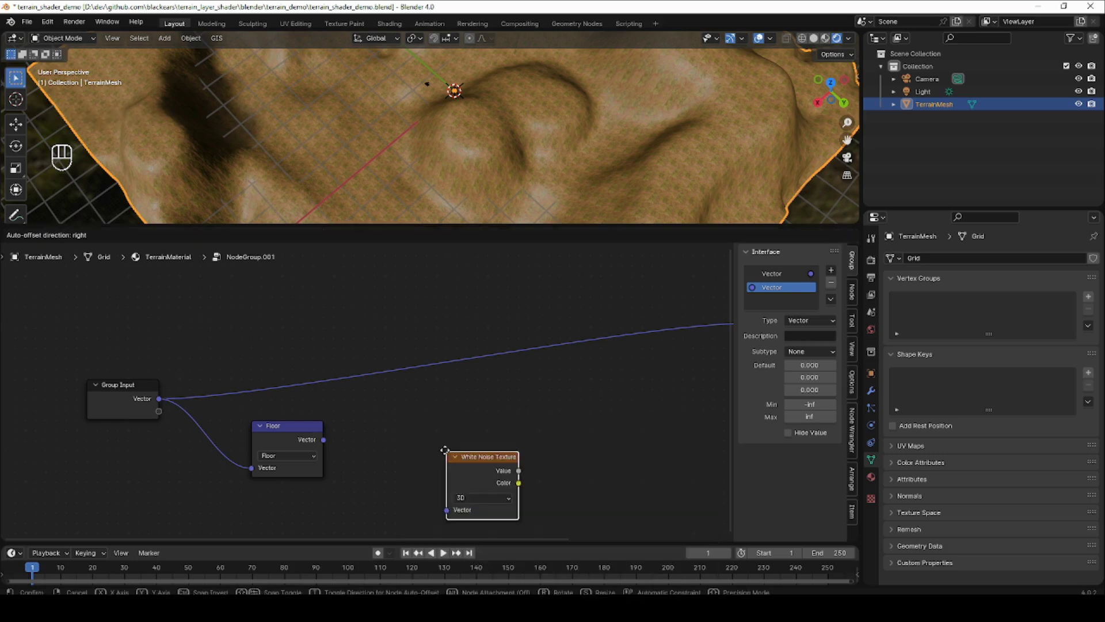
left_click(400, 415)
left_click_drag(323, 439, 395, 469)
left_click_drag(433, 416, 420, 420)
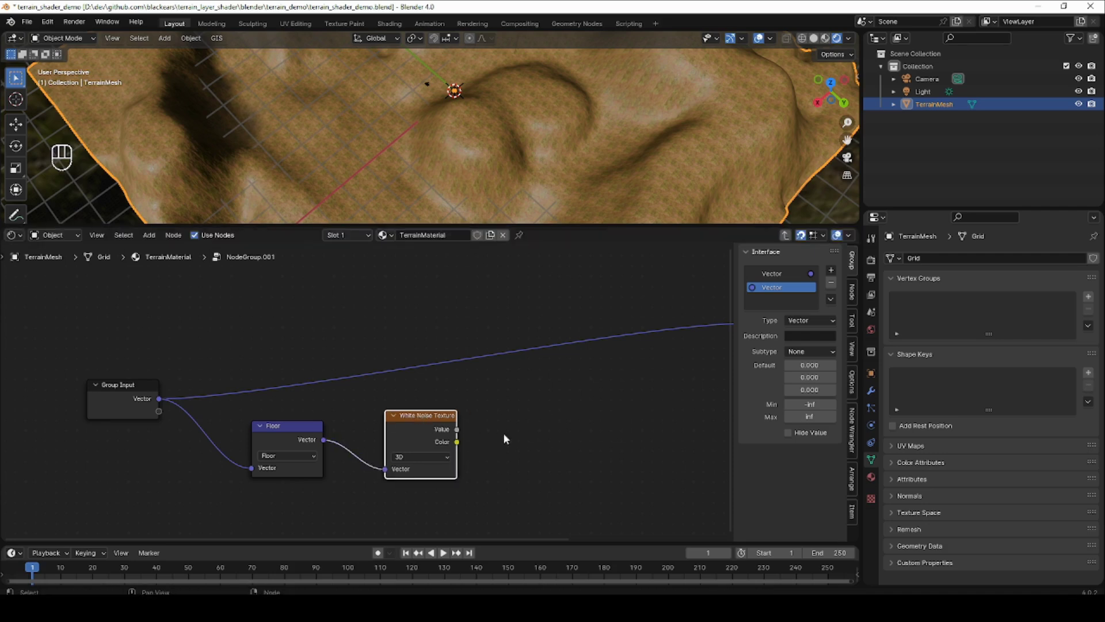
Add a Separate Color node after the White Noise Texture and connect the noise's Color output to it.
middle_click_drag(503, 433, 328, 459)
left_click(318, 438)
key("shift+a")
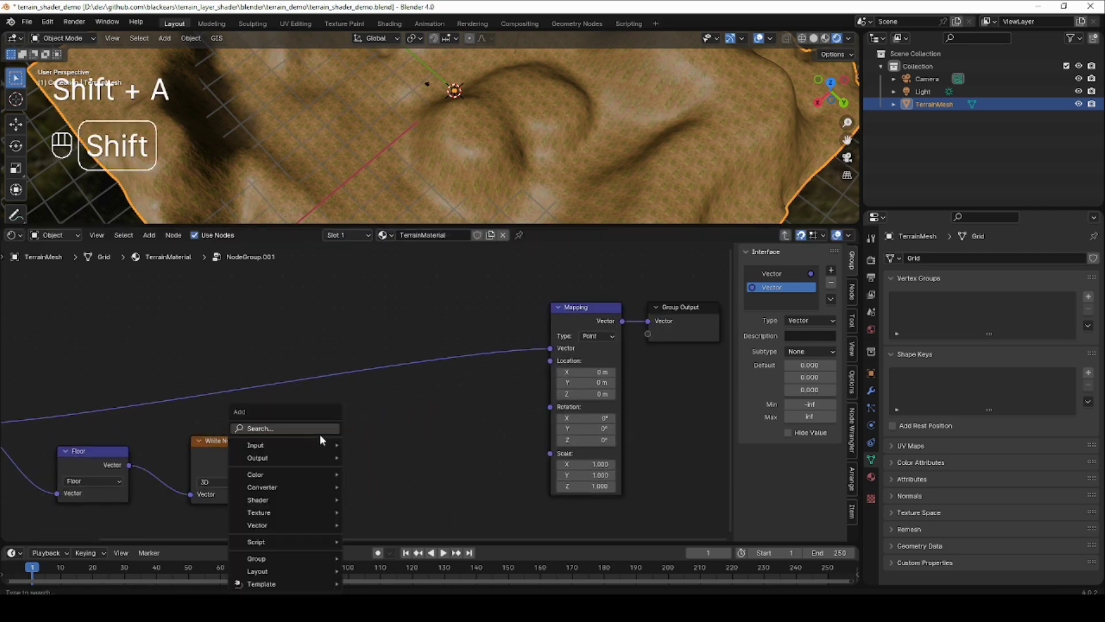
type("sep")
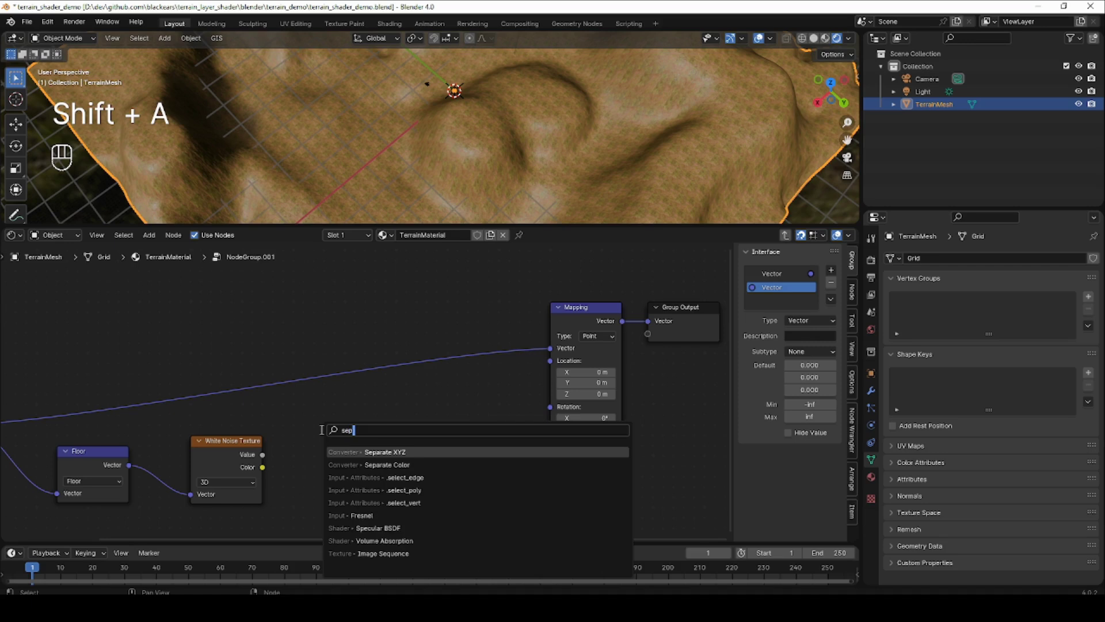
left_click(368, 465)
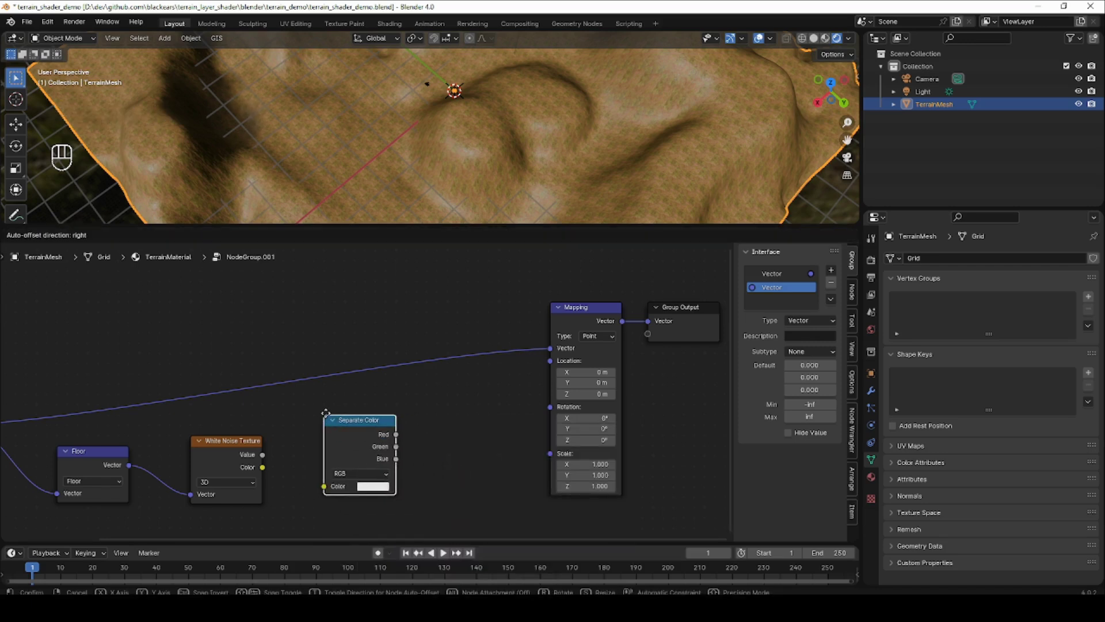
left_click(325, 418)
left_click_drag(263, 467, 325, 486)
left_click_drag(351, 423, 347, 423)
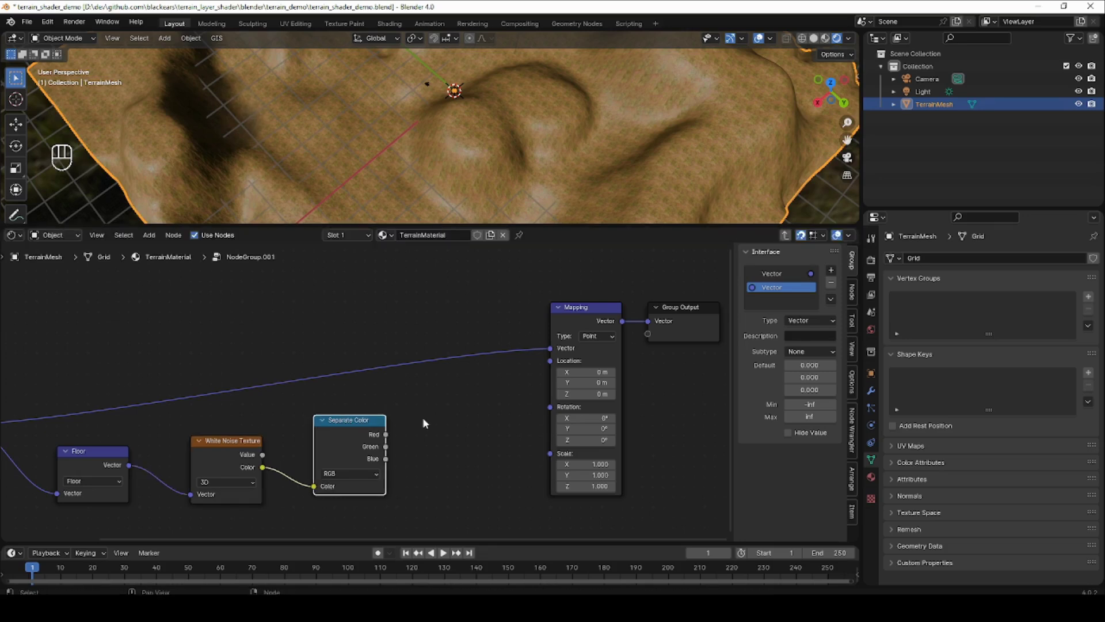
Add a Combine XYZ node between Separate Color and Mapping.
left_click(440, 414)
key("shift+a")
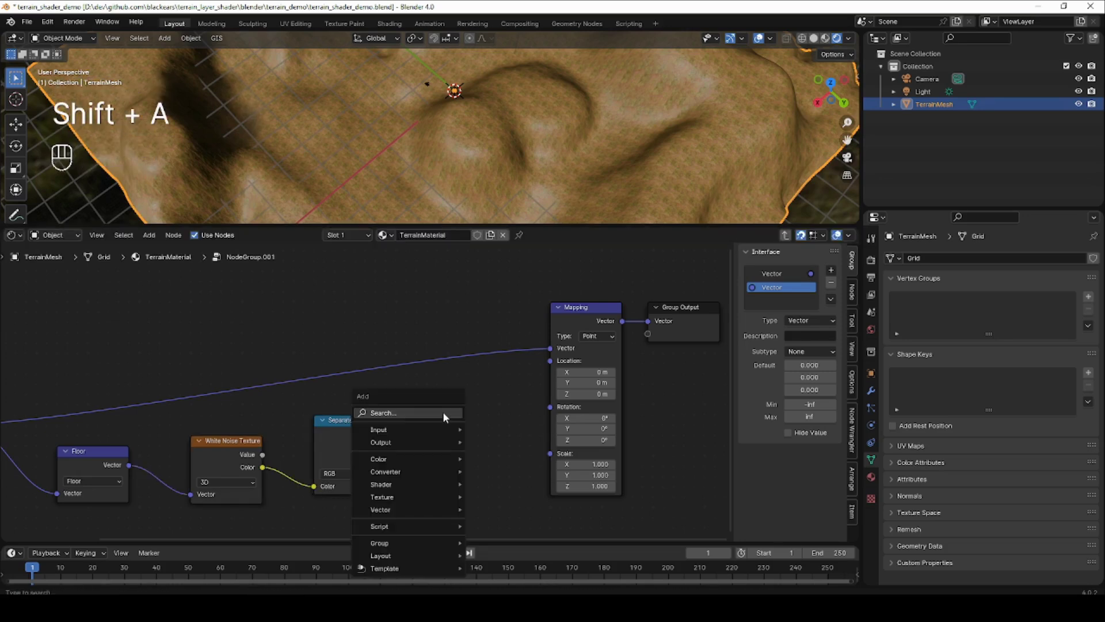
type("comb")
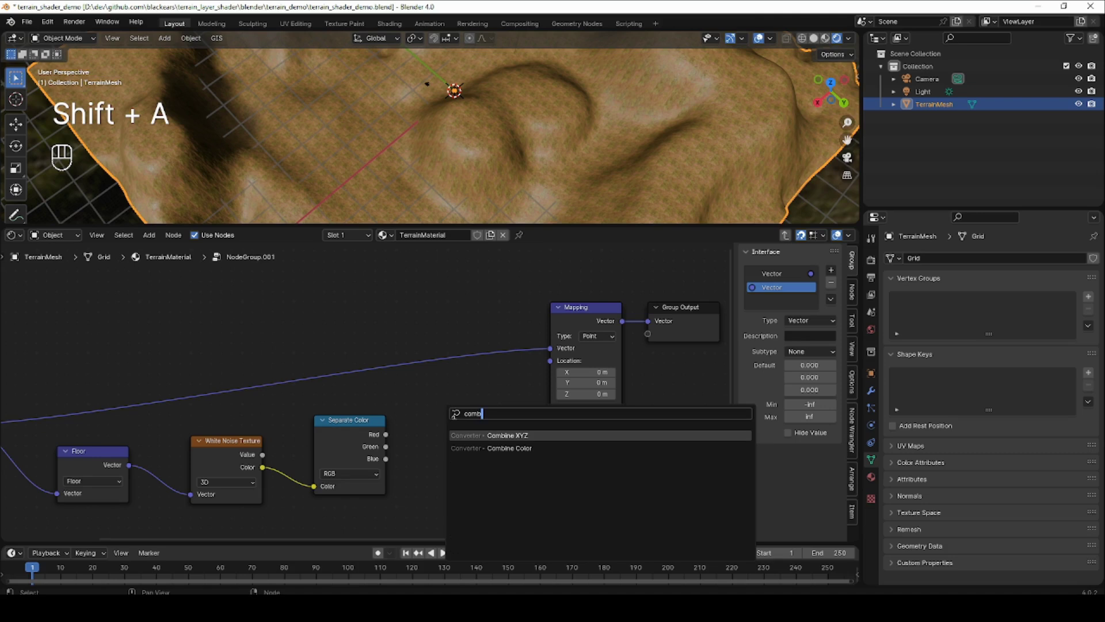
left_click(513, 435)
left_click(435, 382)
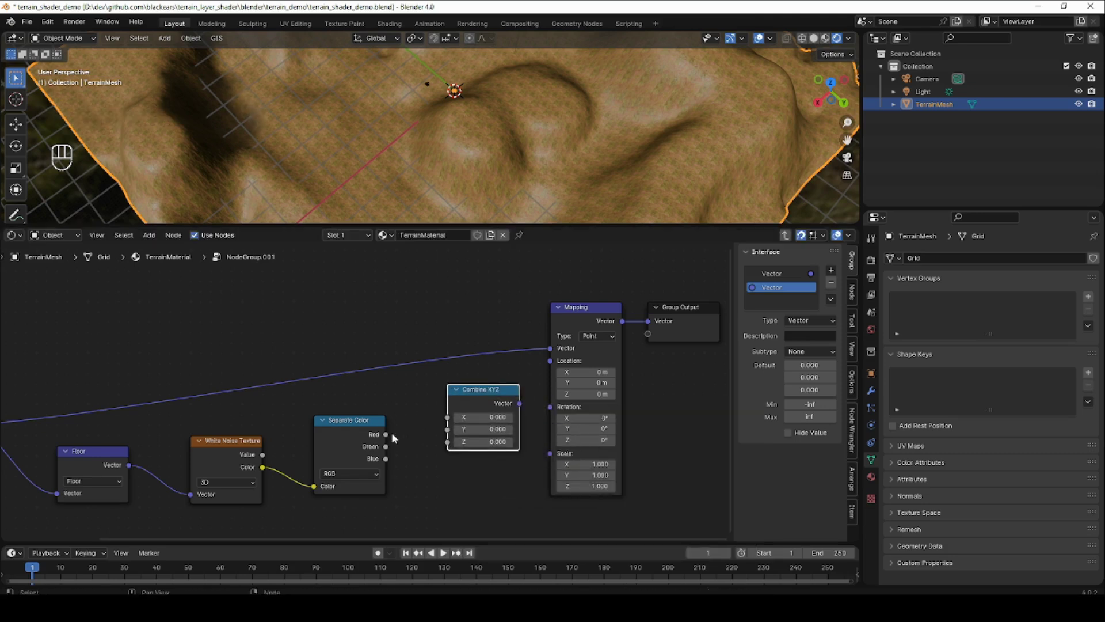
Connect Separate Color's Red and Green to Combine XYZ's X and Y, and its Vector to the Mapping's Location.
left_click_drag(386, 434, 447, 417)
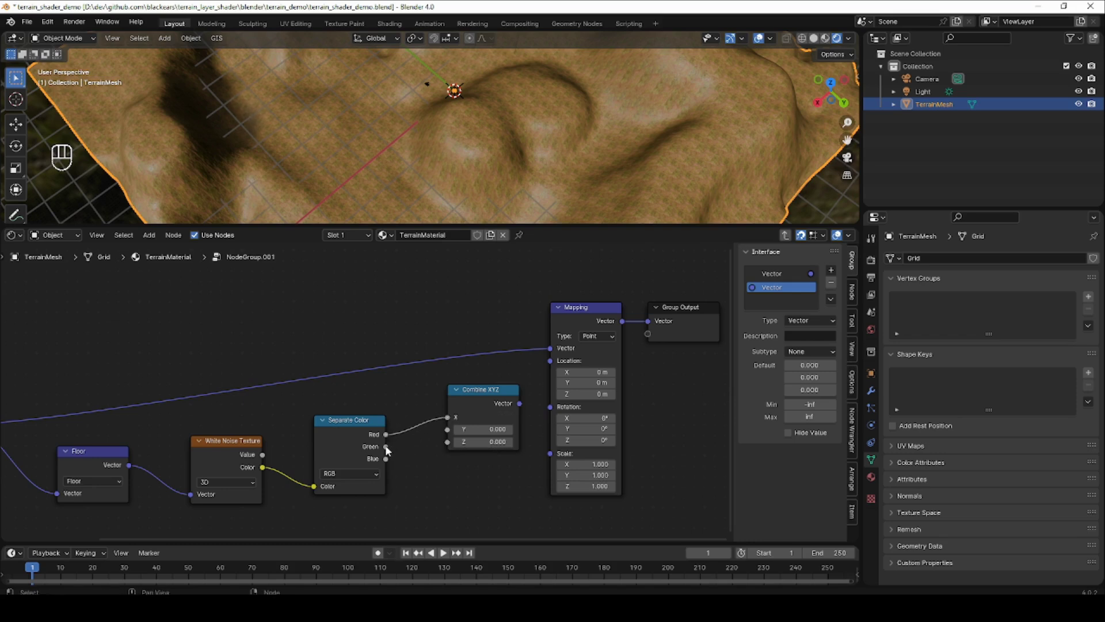
left_click_drag(386, 446, 447, 428)
middle_click_drag(500, 409, 465, 416)
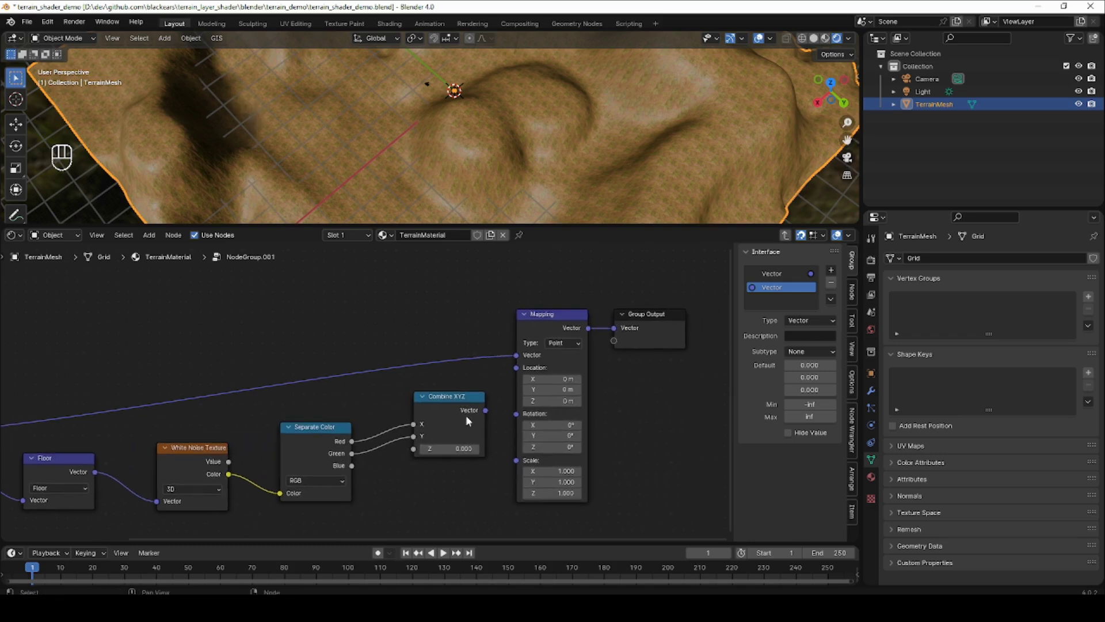
left_click_drag(482, 413, 513, 368)
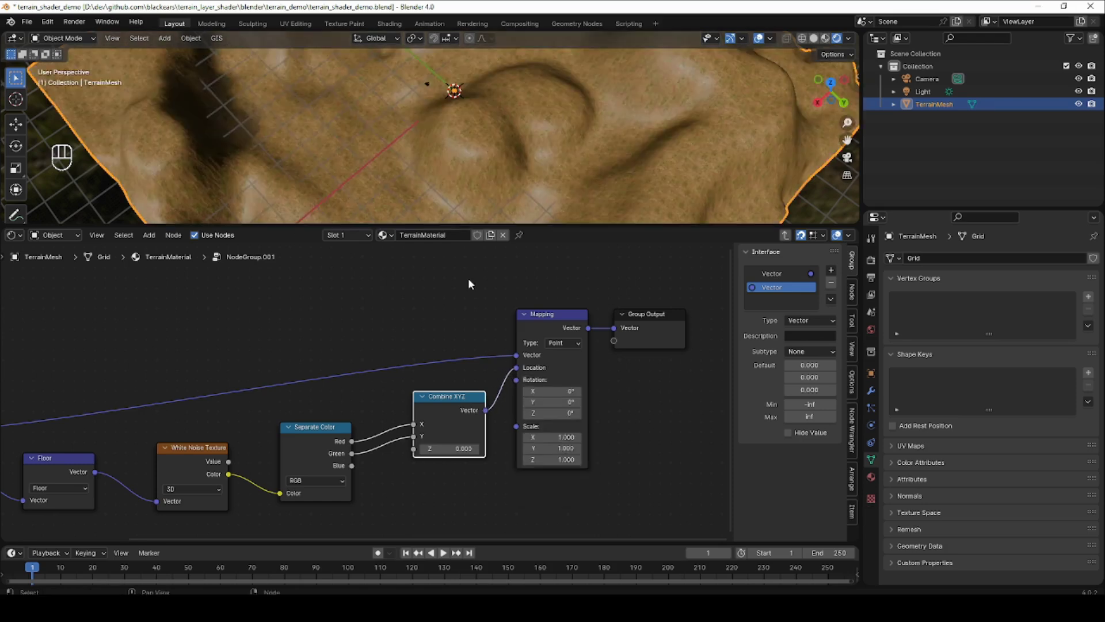
Enlarge the 3D viewport for a close view of the terrain and move Group Output farther from the Mapping node.
left_click_drag(555, 224, 495, 298)
scroll(460, 223, "up", 3)
middle_click_drag(440, 209, 524, 198)
scroll(510, 156, "up", 2)
left_click_drag(651, 355, 696, 345)
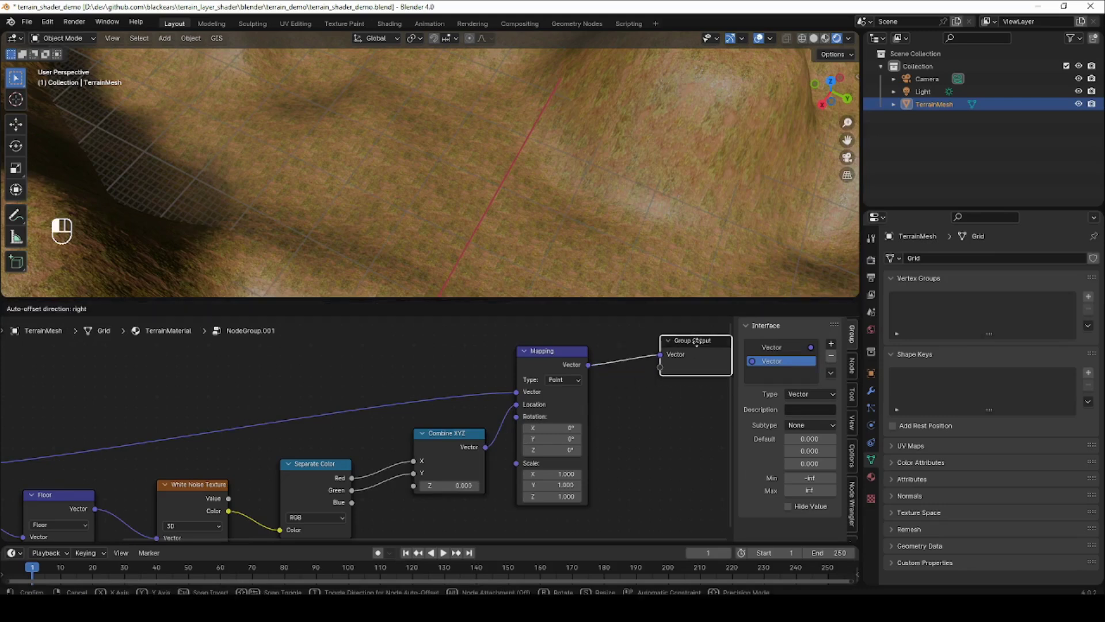
Move the Mapping node slightly away from Combine XYZ and add a Map Range node below Combine XYZ.
left_click_drag(563, 351, 605, 342)
middle_click_drag(365, 463, 371, 378)
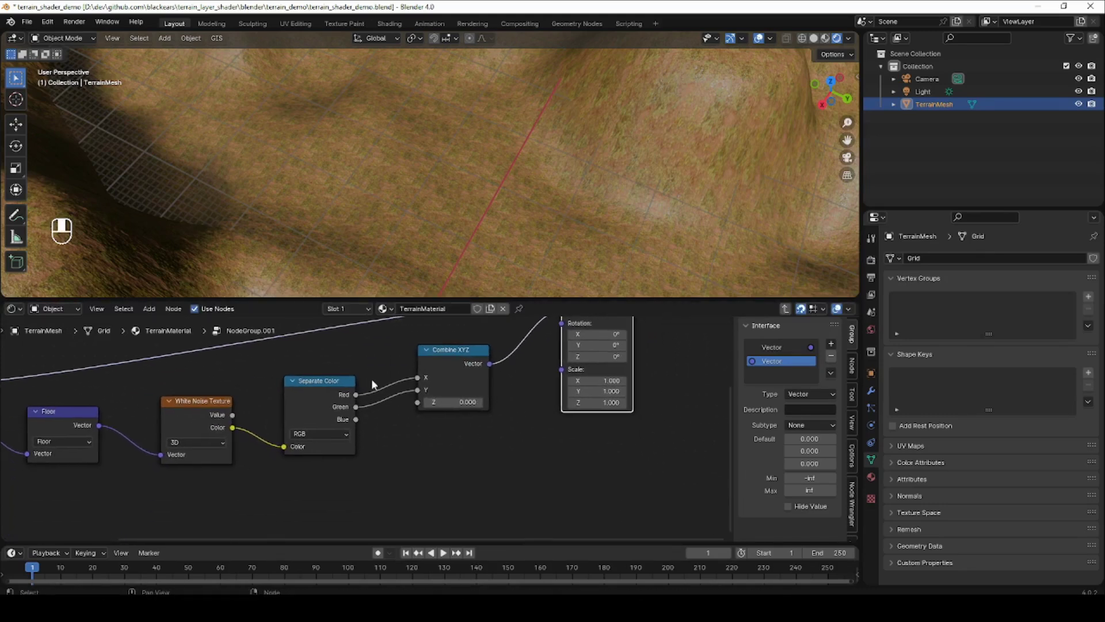
left_click(333, 383)
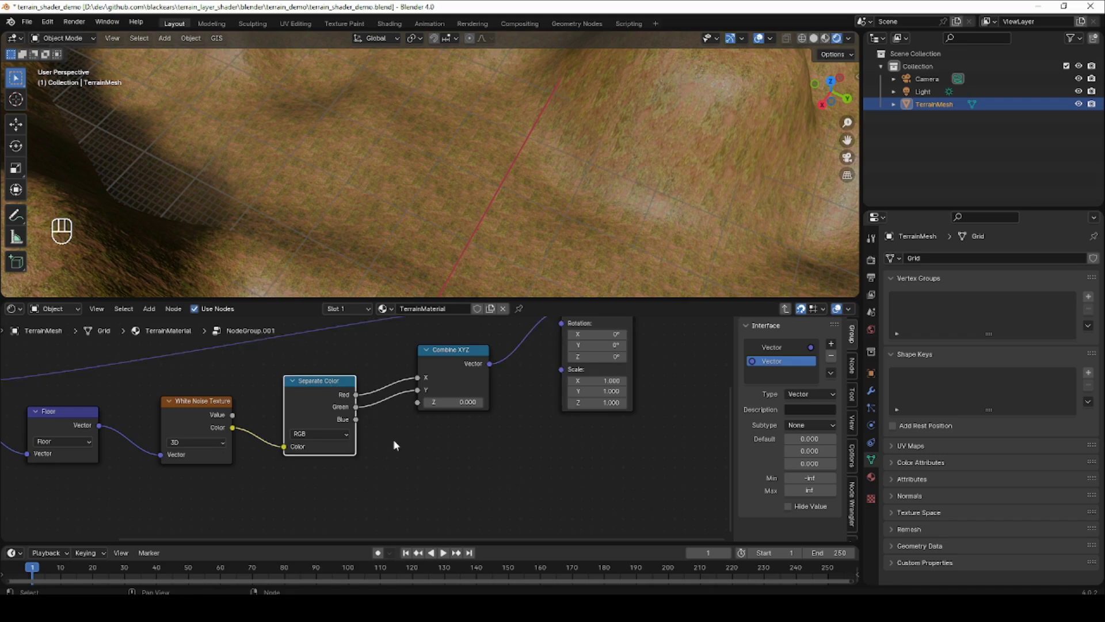
key("shift+a")
mouse_move(396, 445)
left_click(392, 426)
type("map")
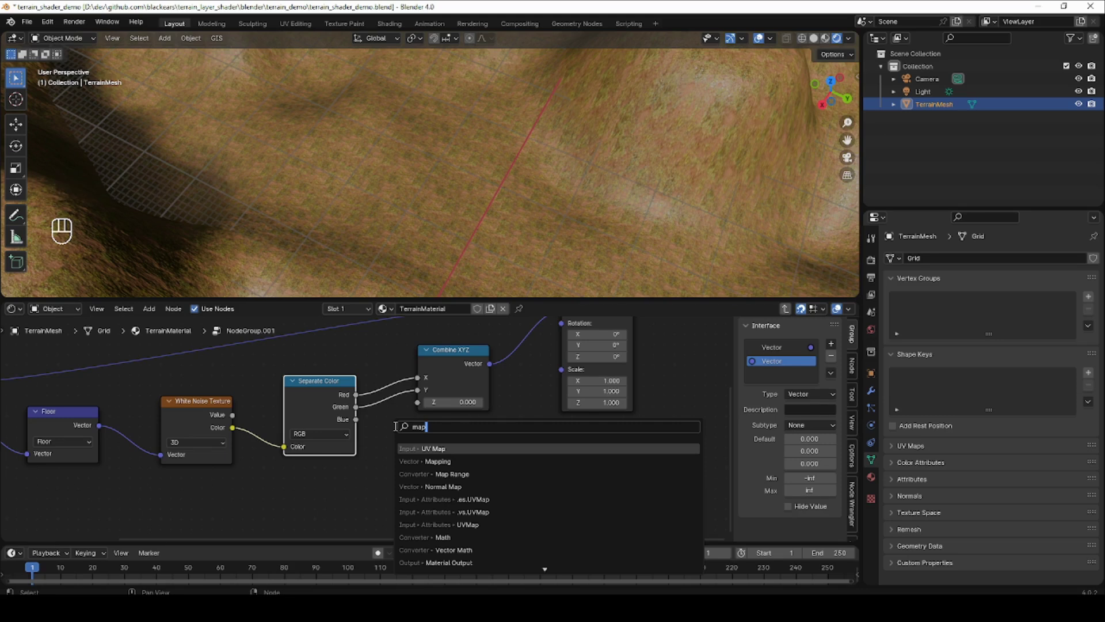
type("ran")
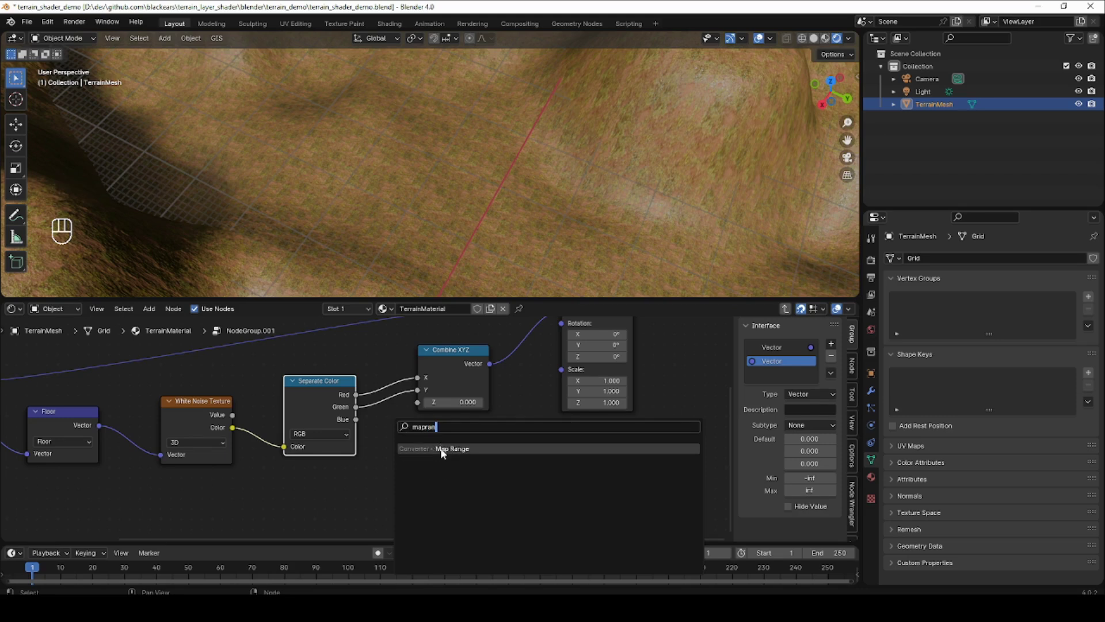
left_click(443, 453)
left_click(444, 437)
Connect Separate Color's Blue output to the Map Range's Value input.
middle_click_drag(381, 476, 401, 414)
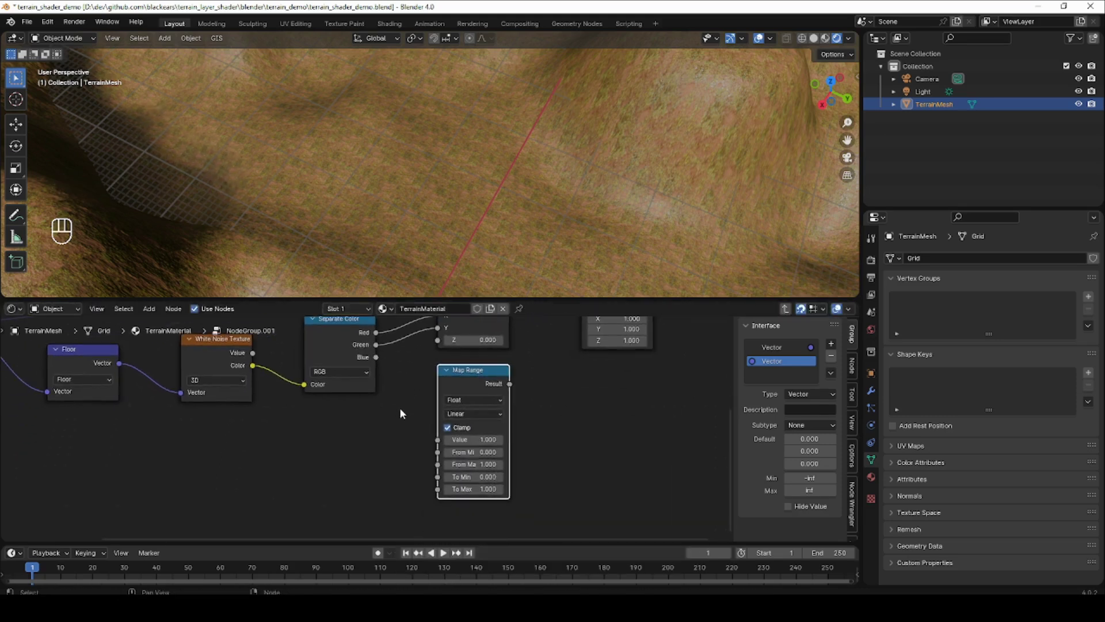
left_click_drag(375, 357, 407, 378)
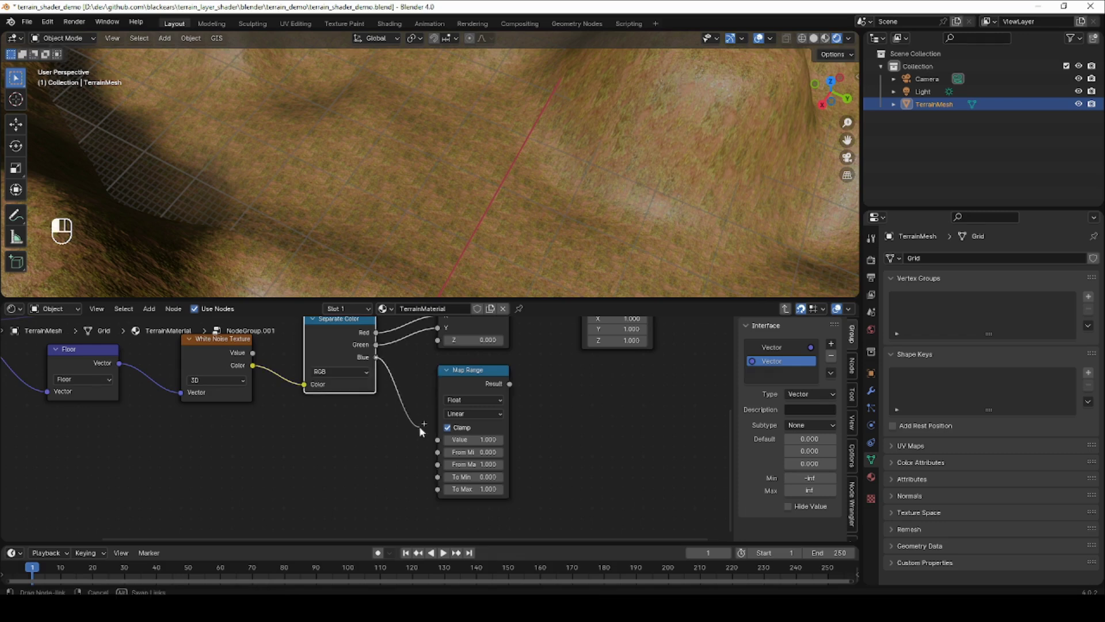
left_click_drag(421, 431, 437, 439)
Set the Map Range's To Max to a full turn in radians, 6.283.
scroll(452, 460, "up", 2)
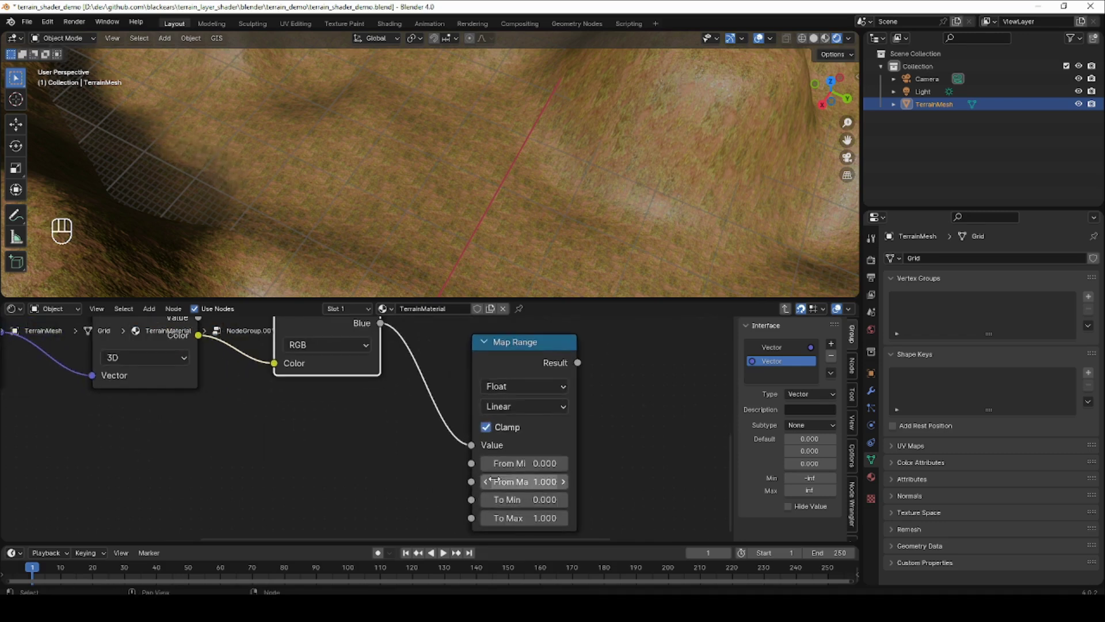
middle_click_drag(495, 479, 426, 450)
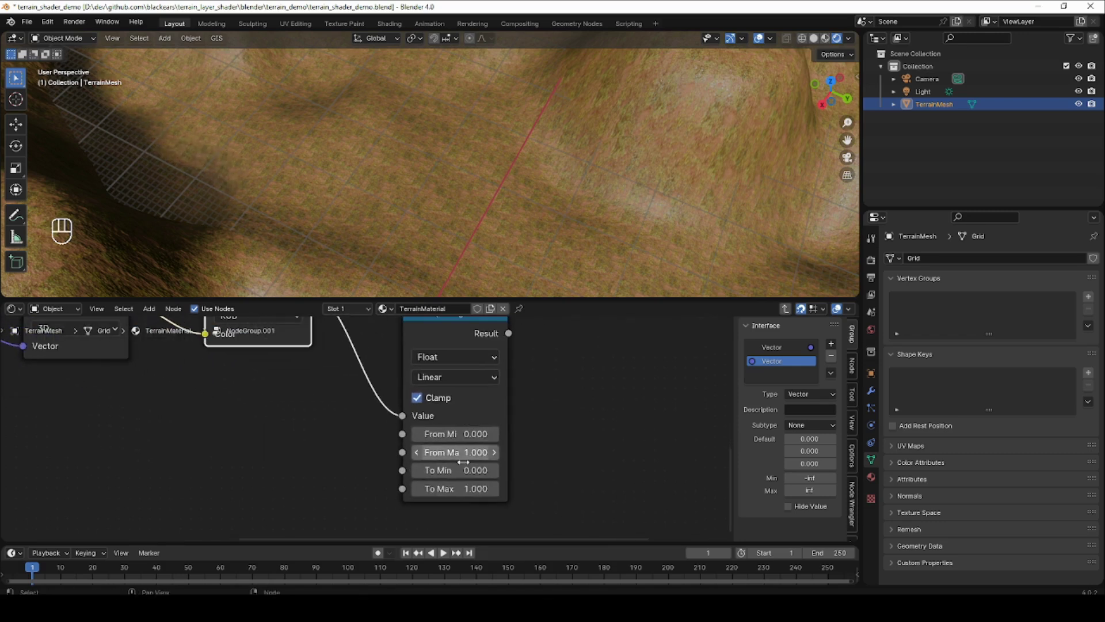
left_click(461, 491)
type("2")
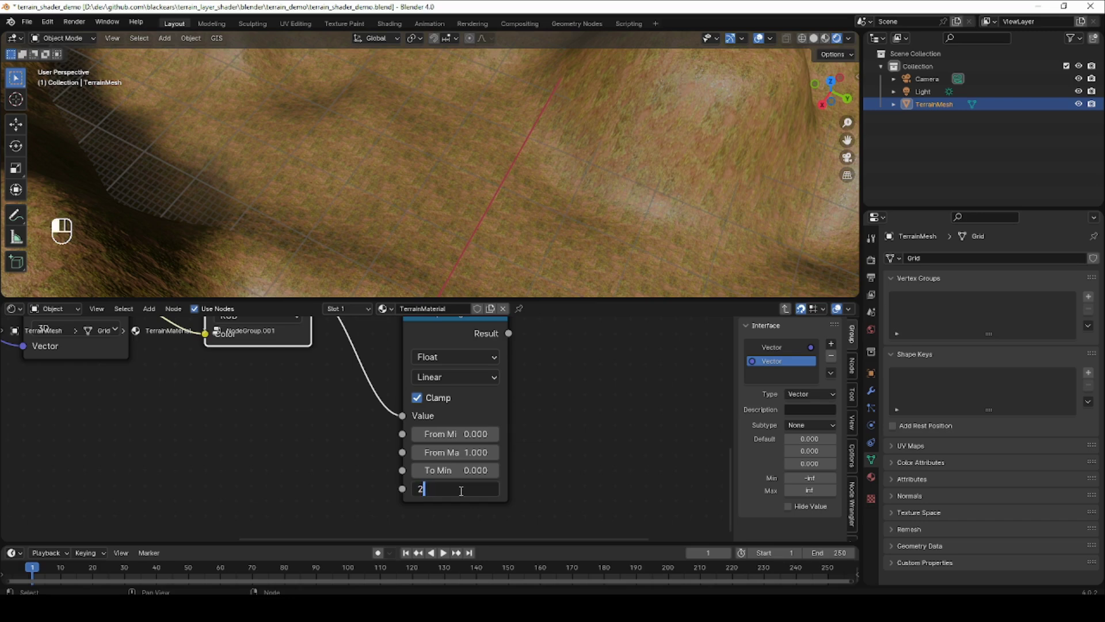
type(" *")
key("Return")
scroll(510, 374, "down", 4)
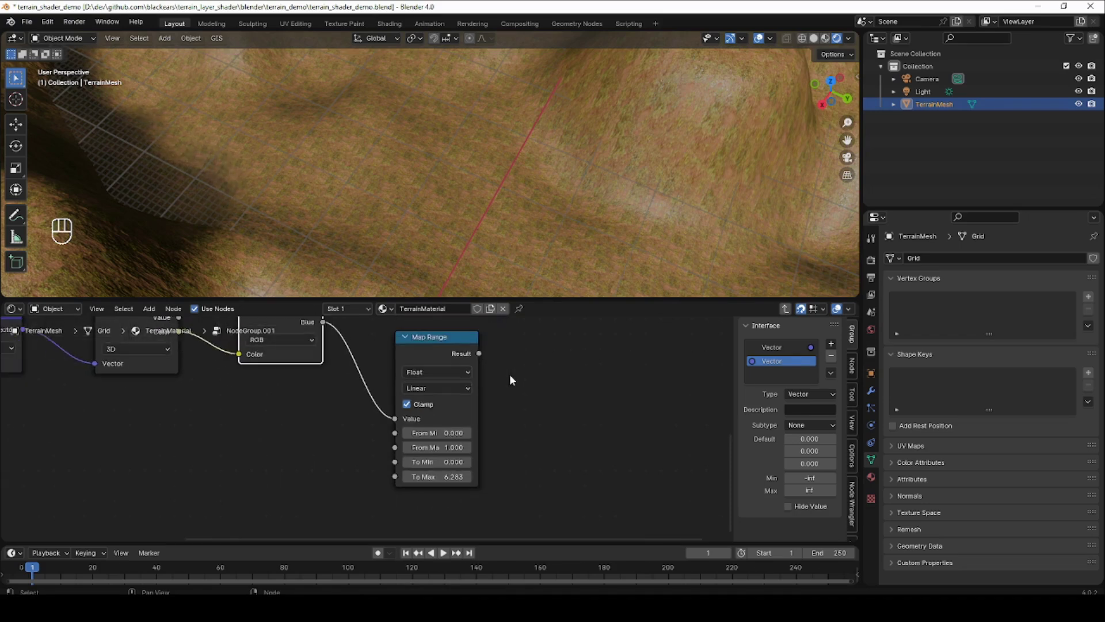
Move the Mapping and Group Output nodes together farther from Combine XYZ to make room for another node.
middle_click_drag(519, 368, 419, 473)
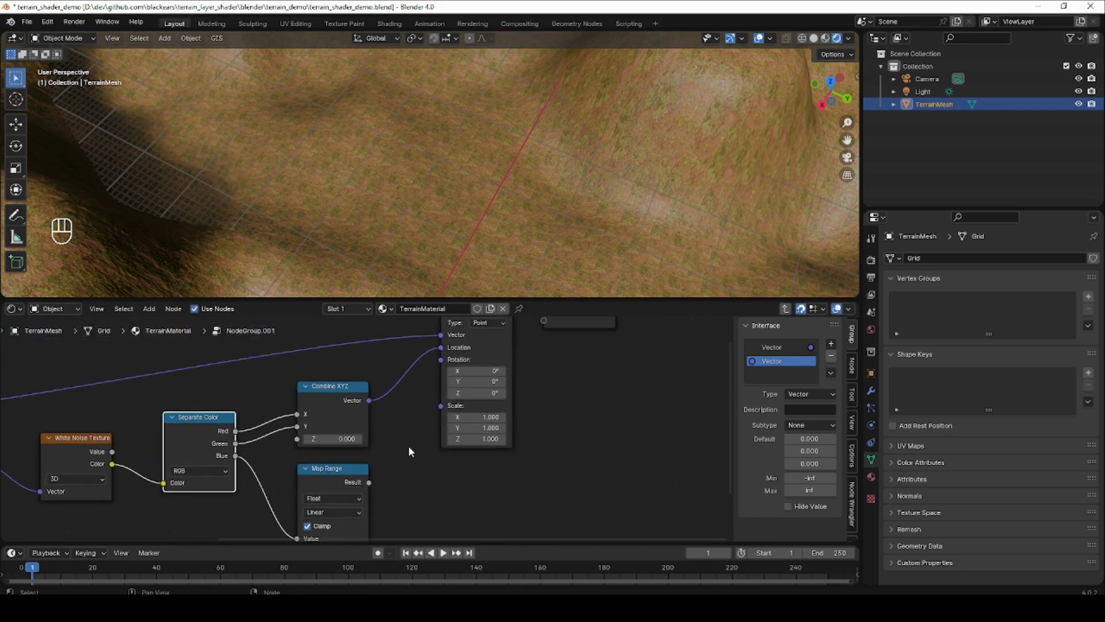
middle_click_drag(560, 378, 547, 425)
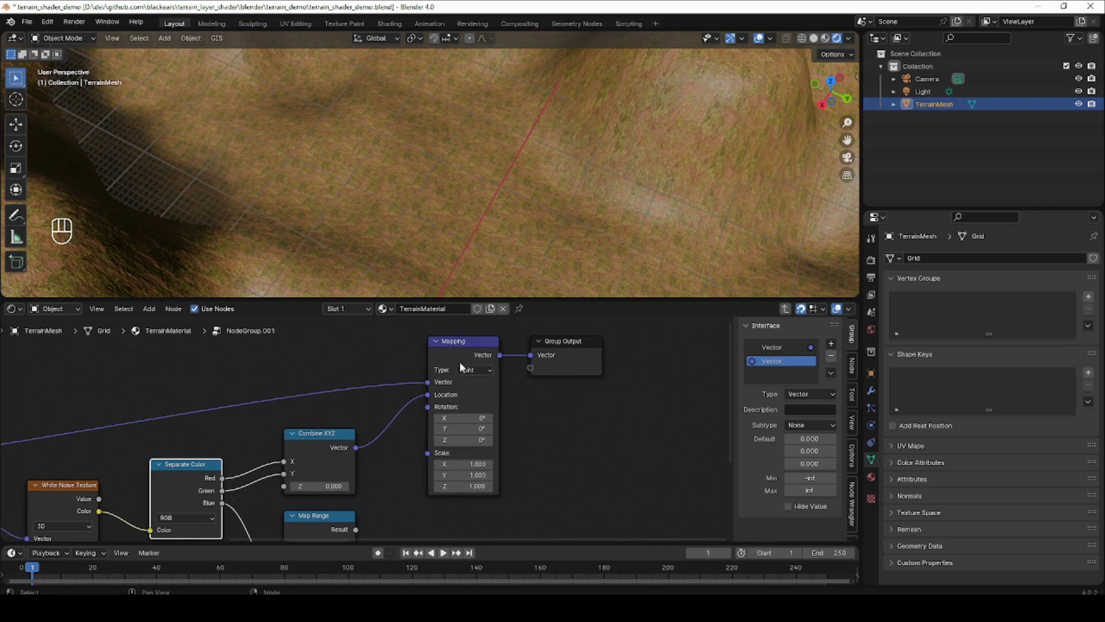
left_click_drag(412, 341, 569, 372)
left_click_drag(465, 342, 506, 342)
middle_click_drag(417, 489, 425, 409)
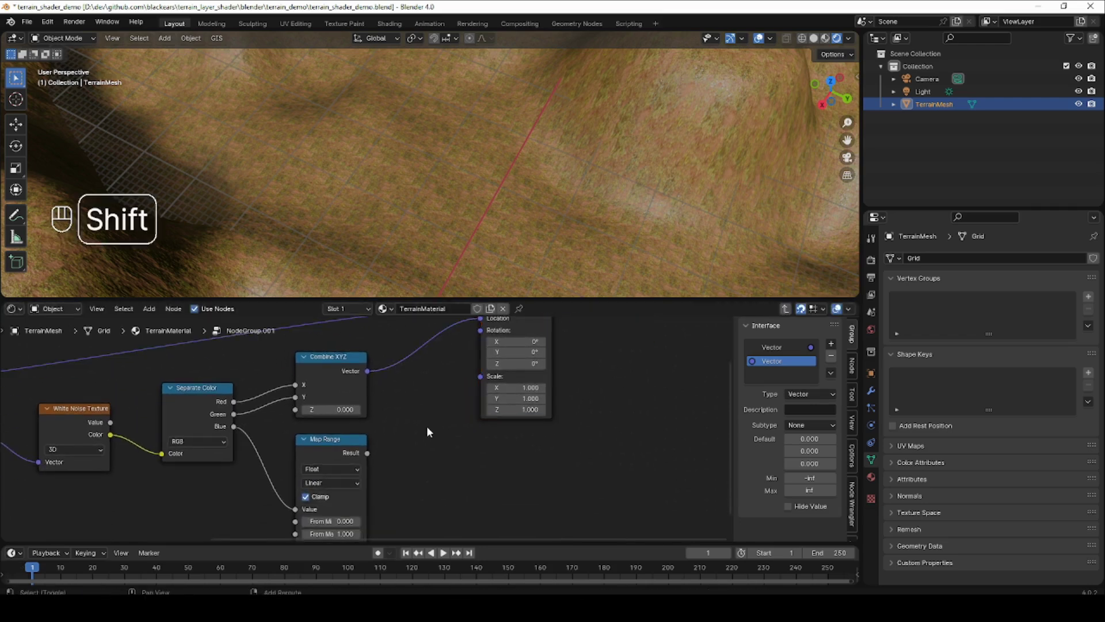
Add a second Combine XYZ node beside Map Range and connect Map Range's Result to its Z input.
key("shift+a")
left_click(426, 426)
type("comb")
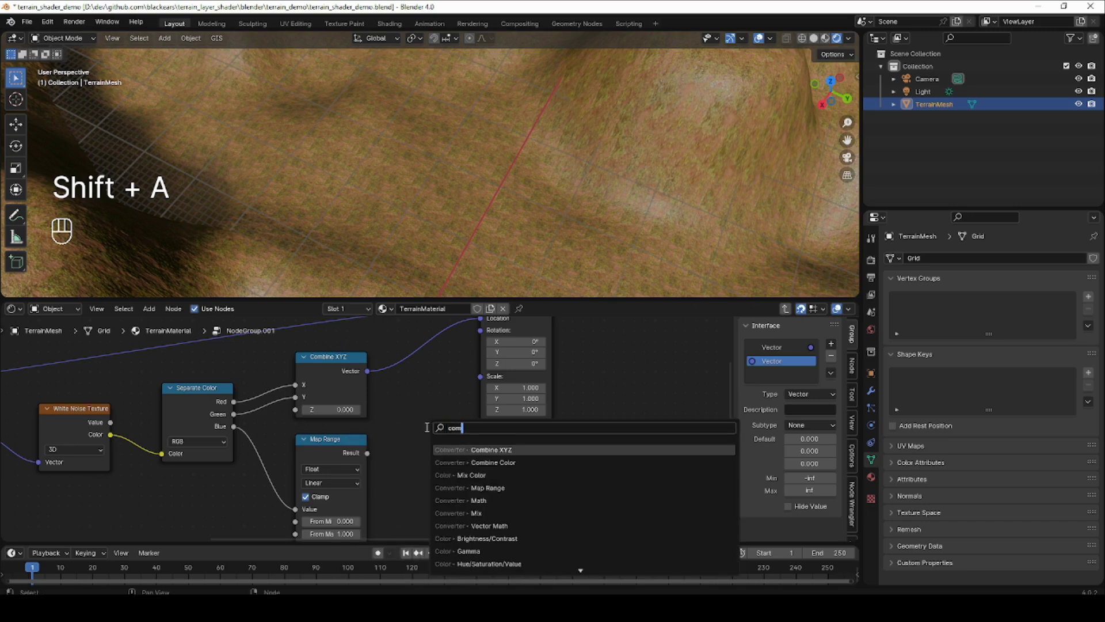
left_click(482, 449)
left_click(394, 444)
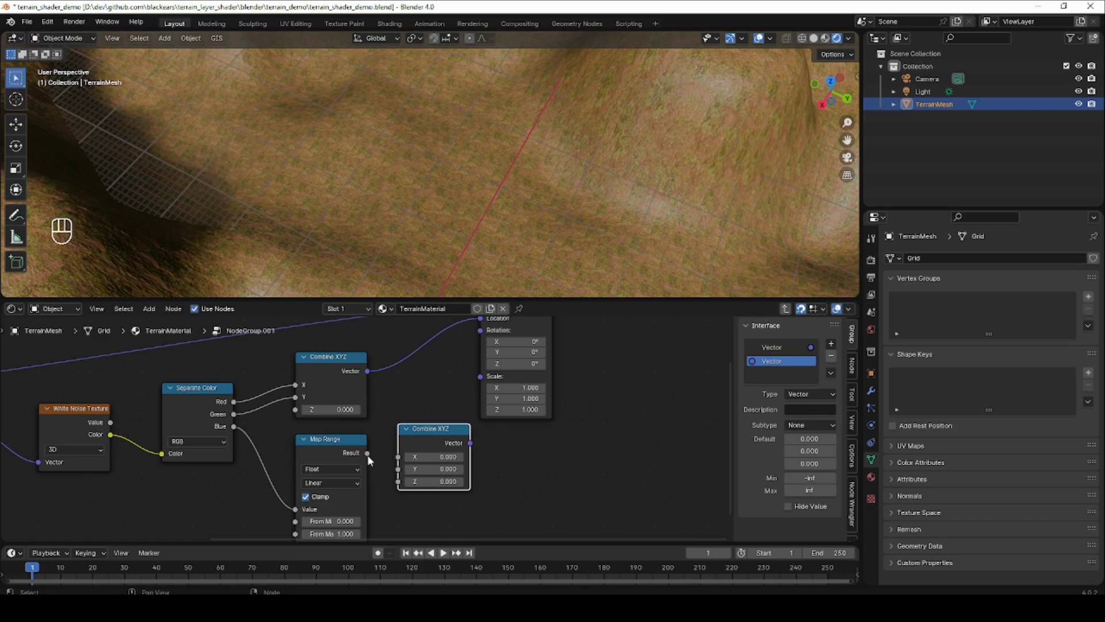
left_click_drag(368, 454, 397, 482)
Shift Mapping and Group Output farther away and connect the new Combine XYZ's Vector to the Mapping's Rotation.
middle_click_drag(438, 403, 284, 466)
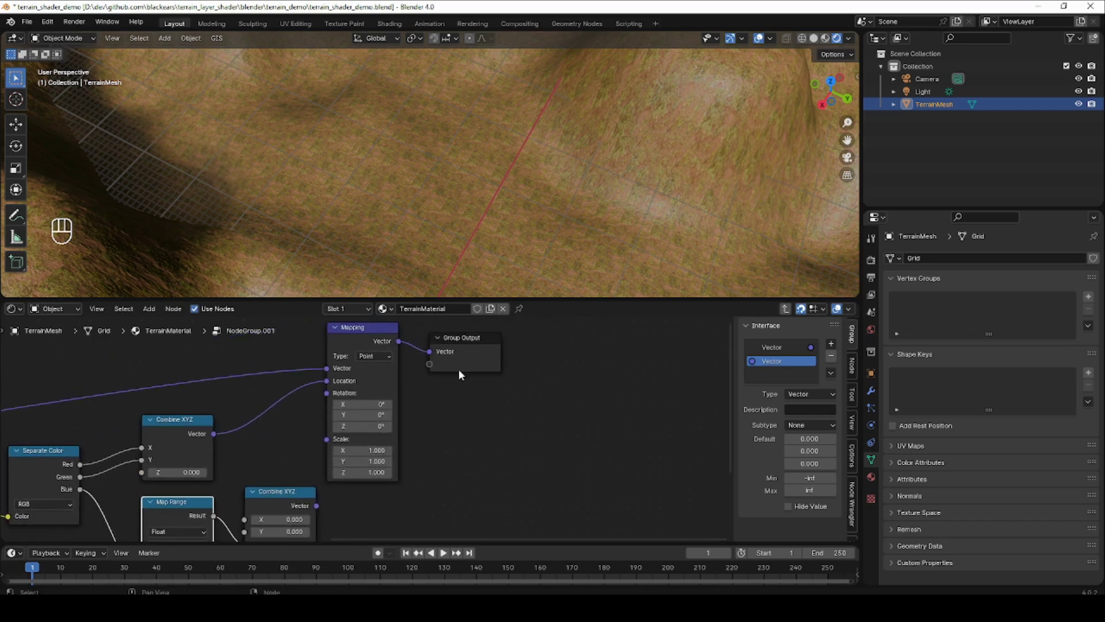
left_click_drag(482, 440, 427, 324)
left_click_drag(316, 506, 376, 394)
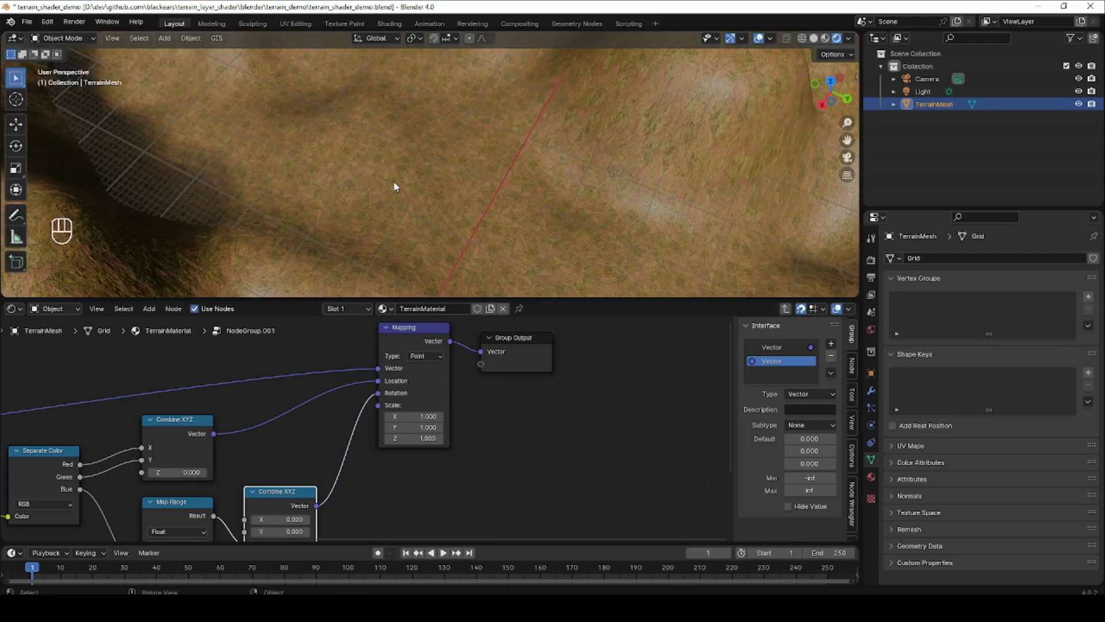
Examine the terrain up close for random tile offset and rotation, with the mud leaves texture and the r_shape.png test texture.
middle_click_drag(394, 187, 436, 197)
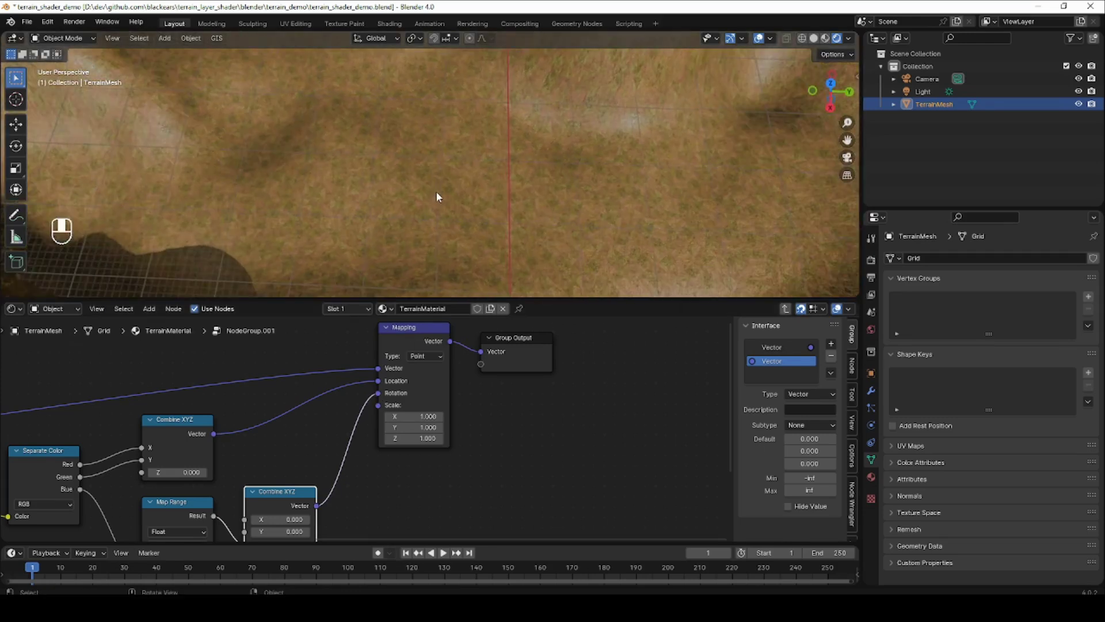
scroll(435, 192, "up", 2)
middle_click_drag(387, 152, 478, 174, "shift")
scroll(465, 177, "up", 3)
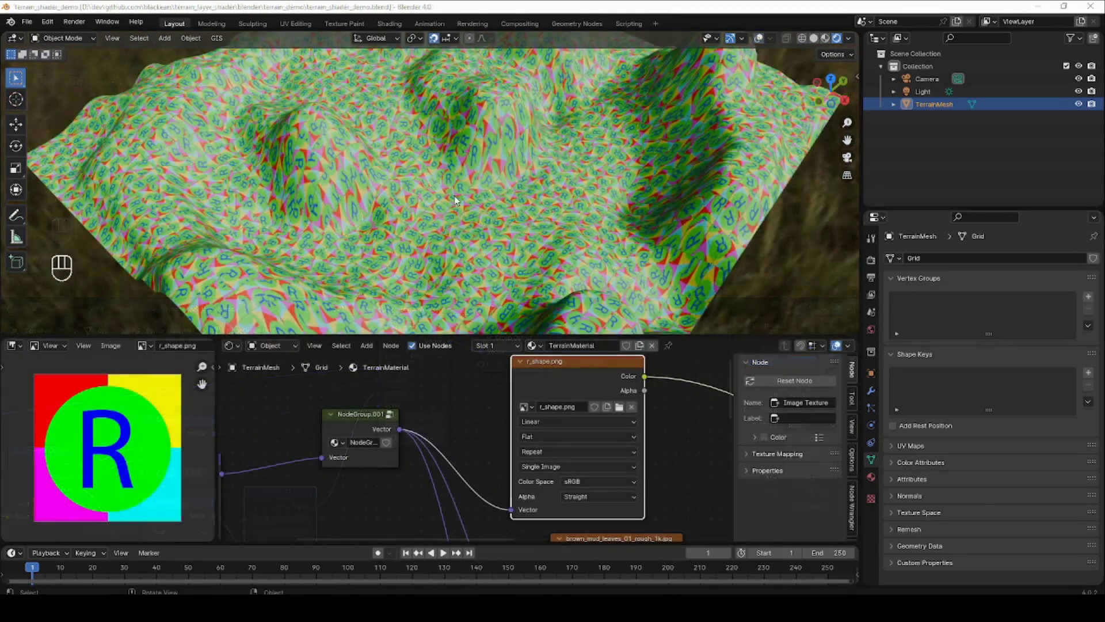
middle_click_drag(454, 195, 339, 198)
scroll(337, 192, "up", 6)
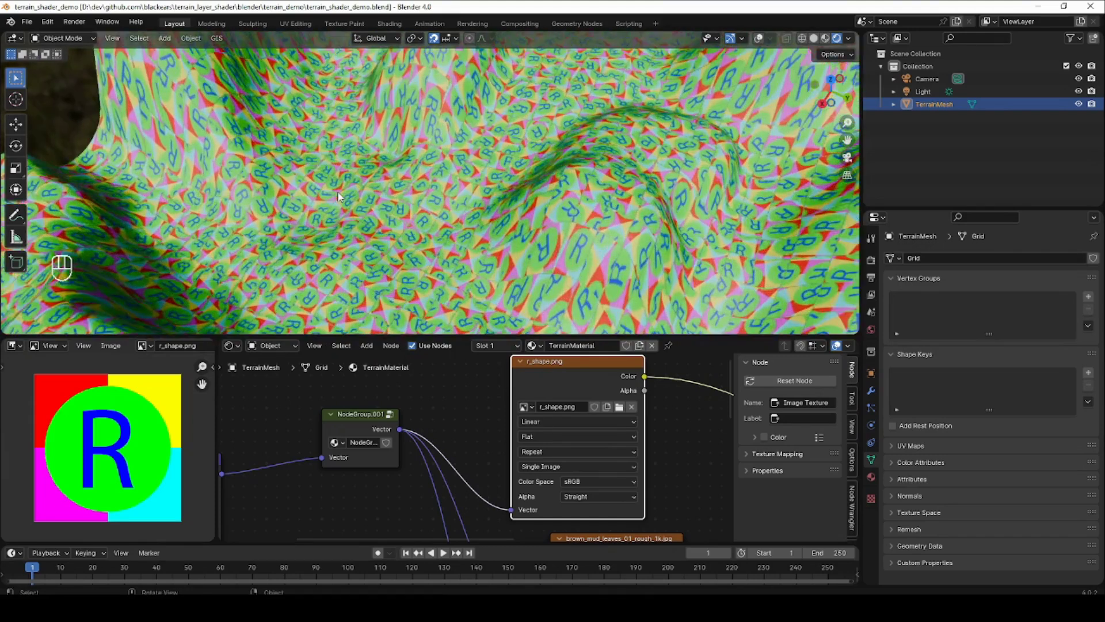
scroll(338, 190, "up", 1)
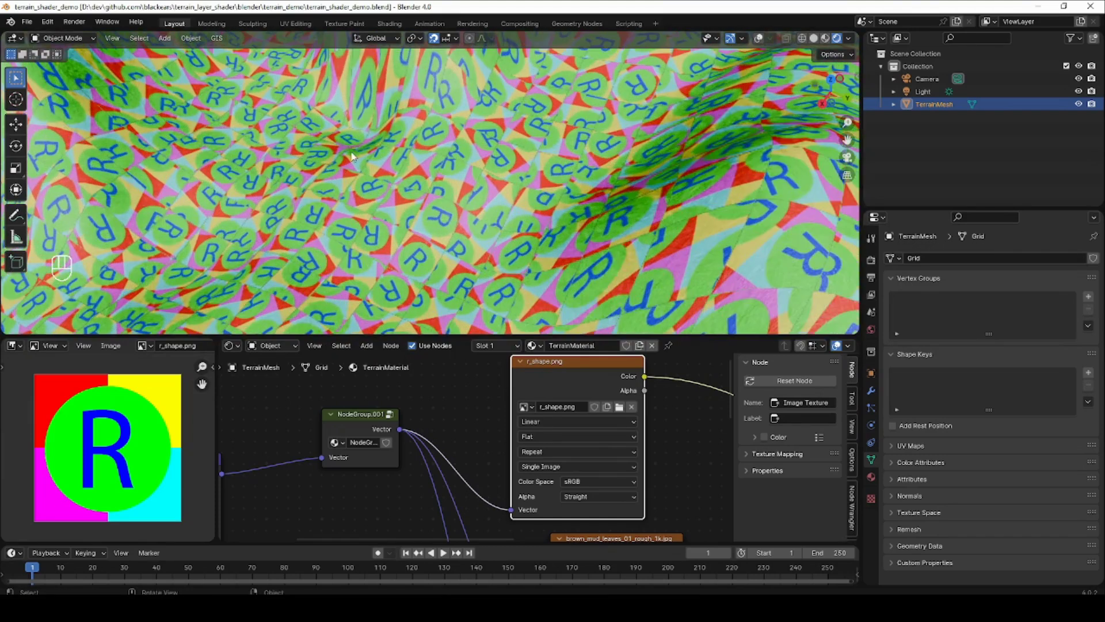
middle_click_drag(352, 155, 355, 178)
middle_click_drag(519, 126, 494, 197, "shift")
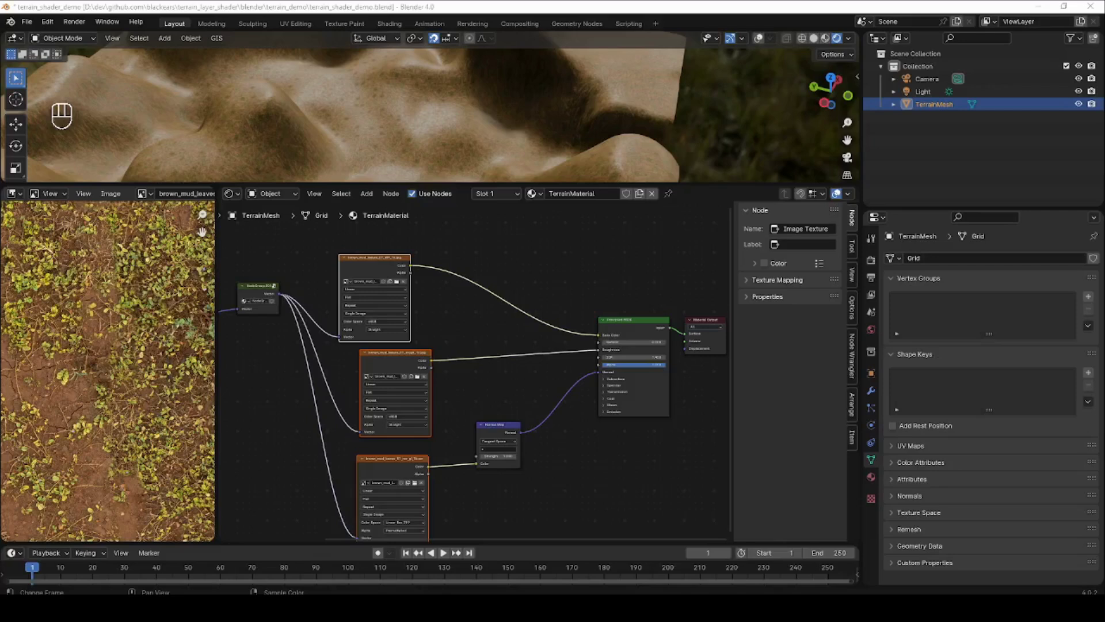
Combine the three brown mud leaves Image Texture nodes into a new node group.
middle_click_drag(318, 402, 320, 389)
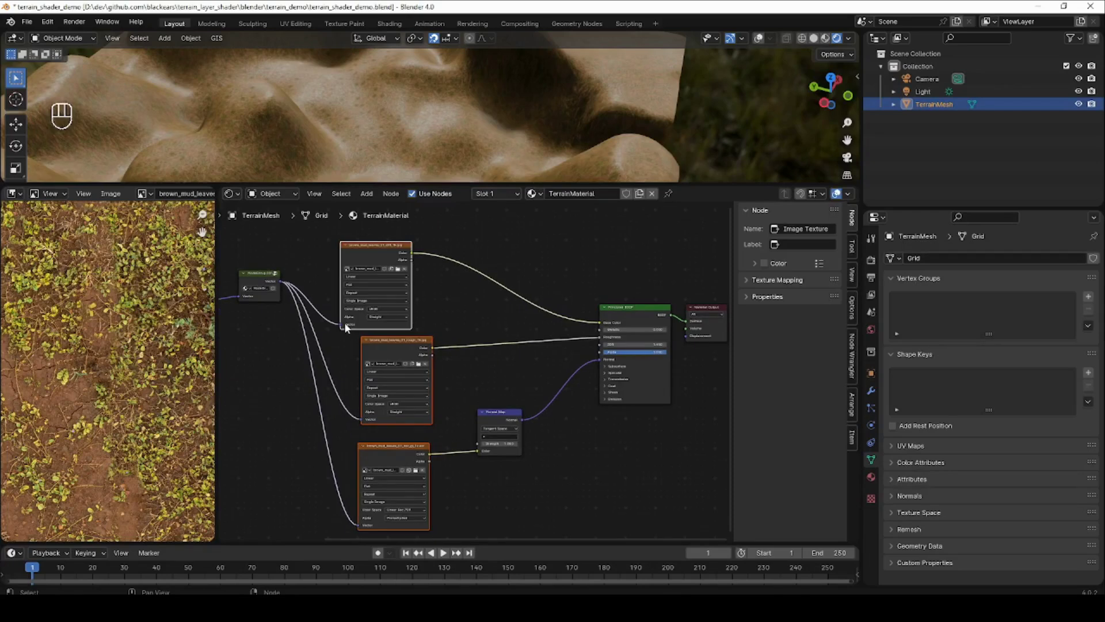
left_click_drag(321, 234, 443, 530)
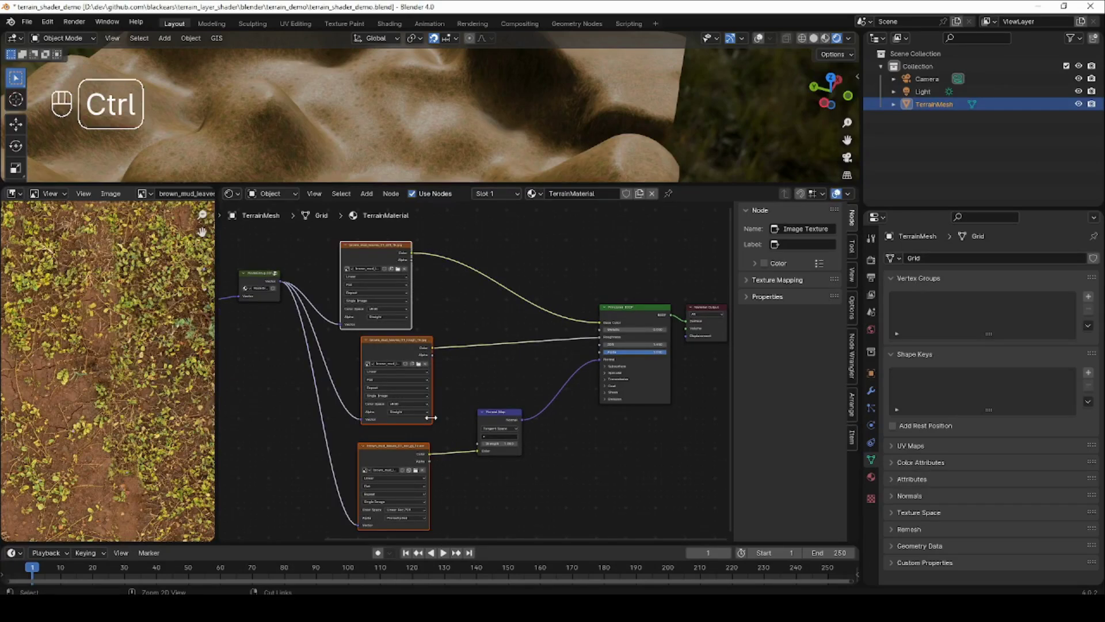
key("ctrl+g")
Spread the Group Input and Group Output nodes farther from the image textures inside the new group.
scroll(477, 376, "up", 2)
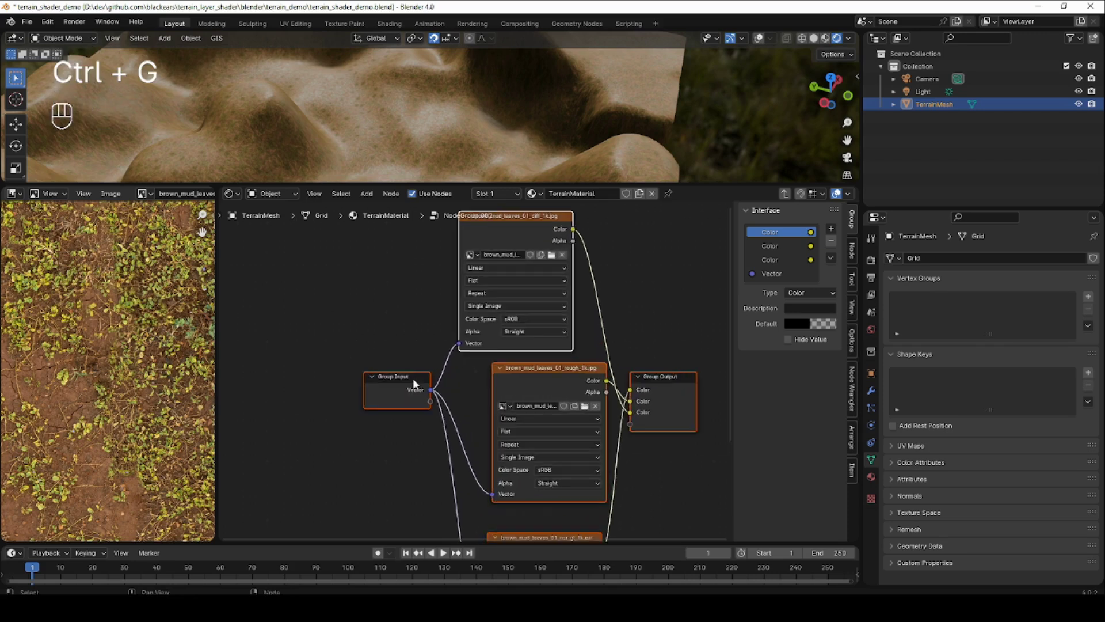
left_click_drag(396, 378, 272, 382)
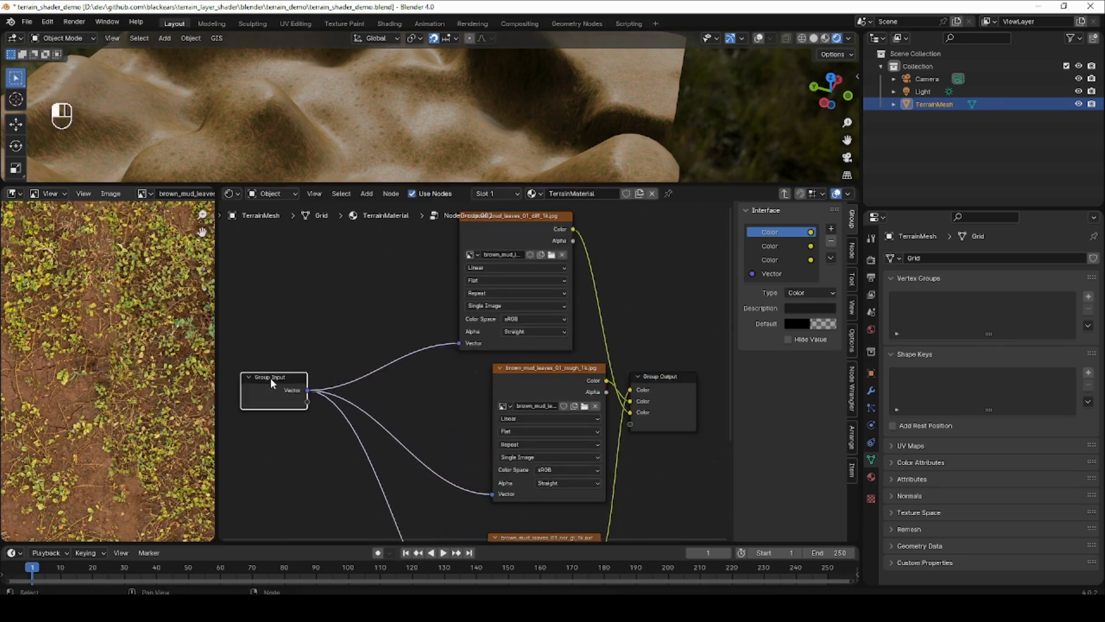
left_click_drag(654, 377, 683, 356)
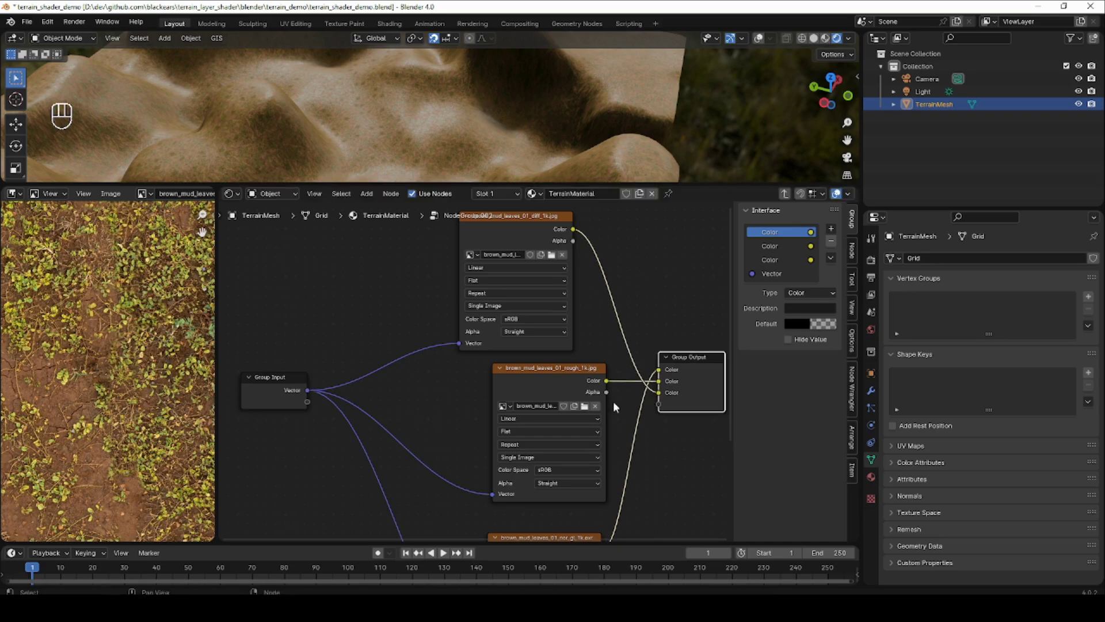
scroll(632, 425, "down", 1)
Rename the first Color output of the group as Normal and move it below the other two Color outputs.
middle_click_drag(636, 426, 530, 392)
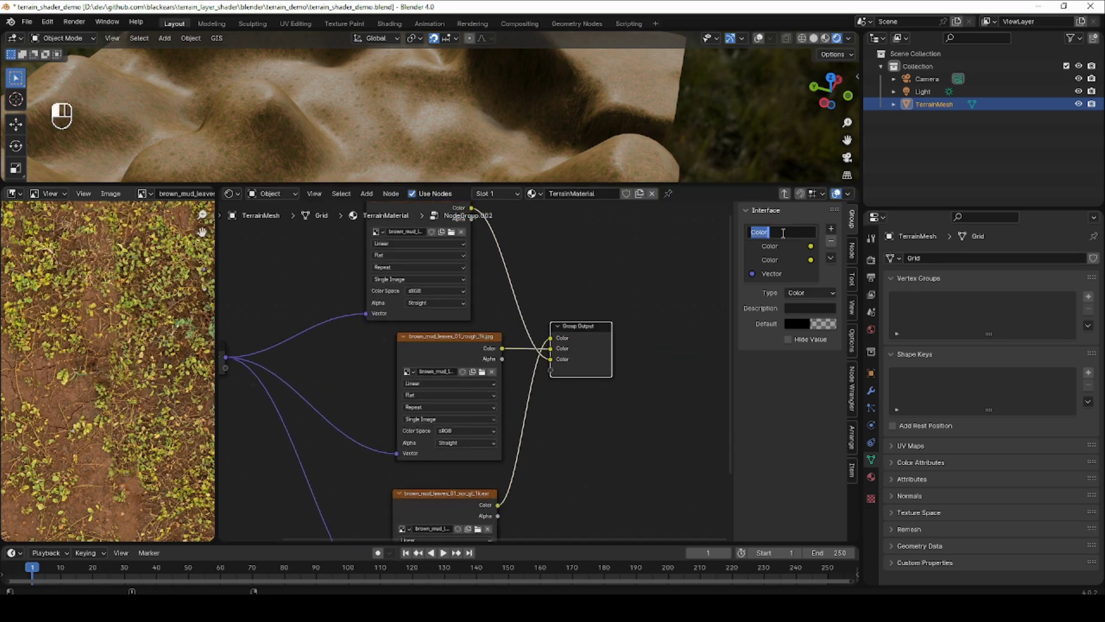
type("Normal")
key("Return")
left_click_drag(772, 238, 789, 264)
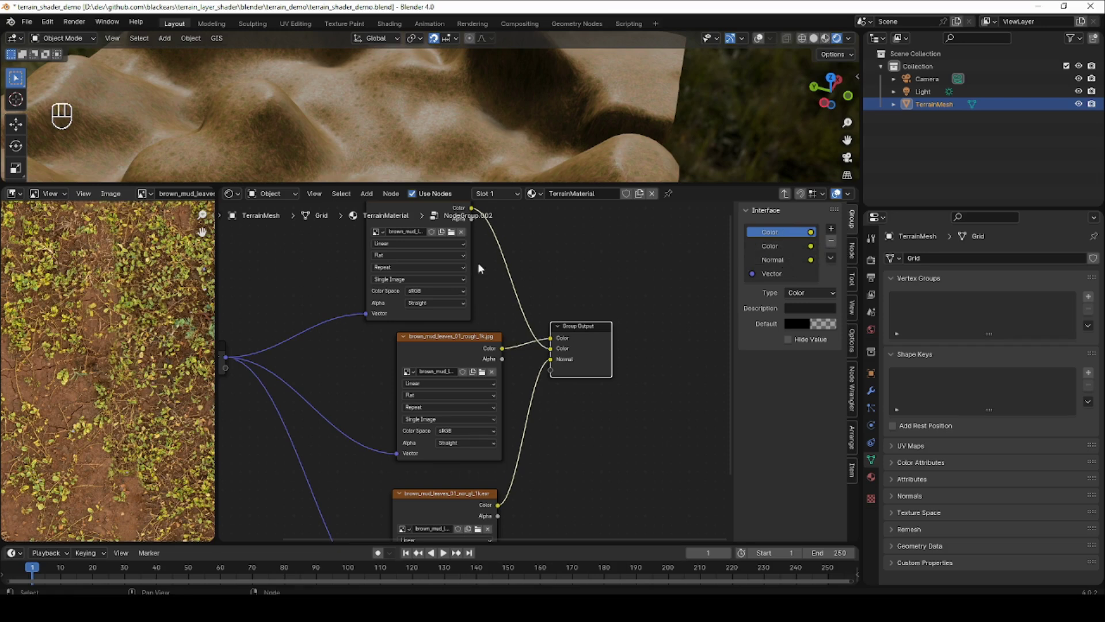
Rename the Color output fed by the diffuse texture as Diffuse and move it to the first position.
type("Diffuse")
key("Return")
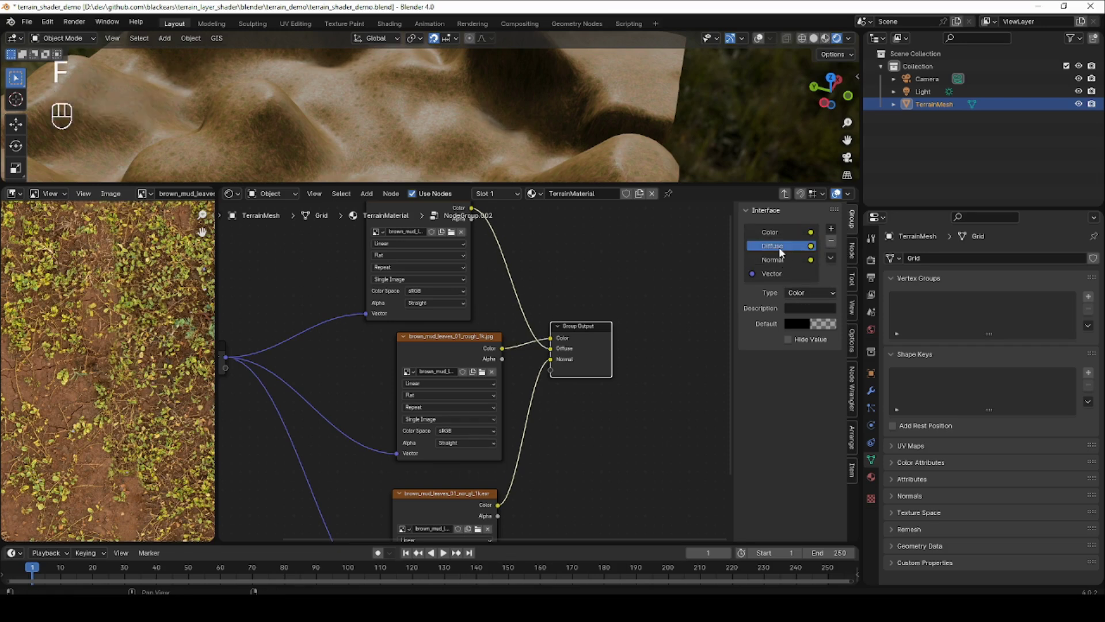
left_click_drag(778, 230, 782, 243)
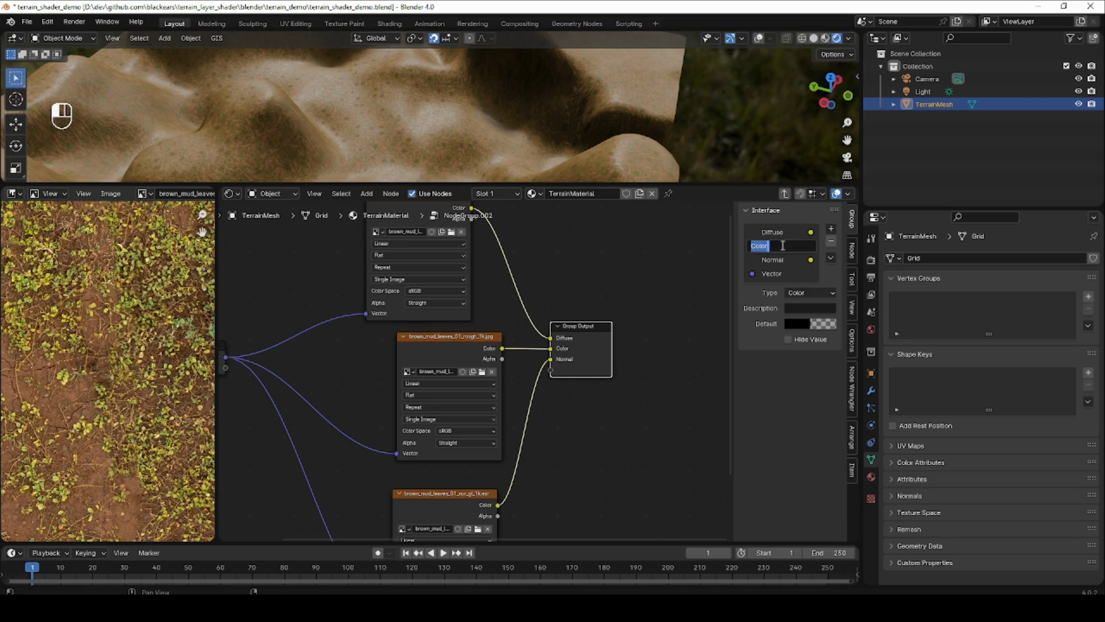
Rename the remaining Color output as Roughness and return to the main TerrainMaterial node tree.
type("Roughness")
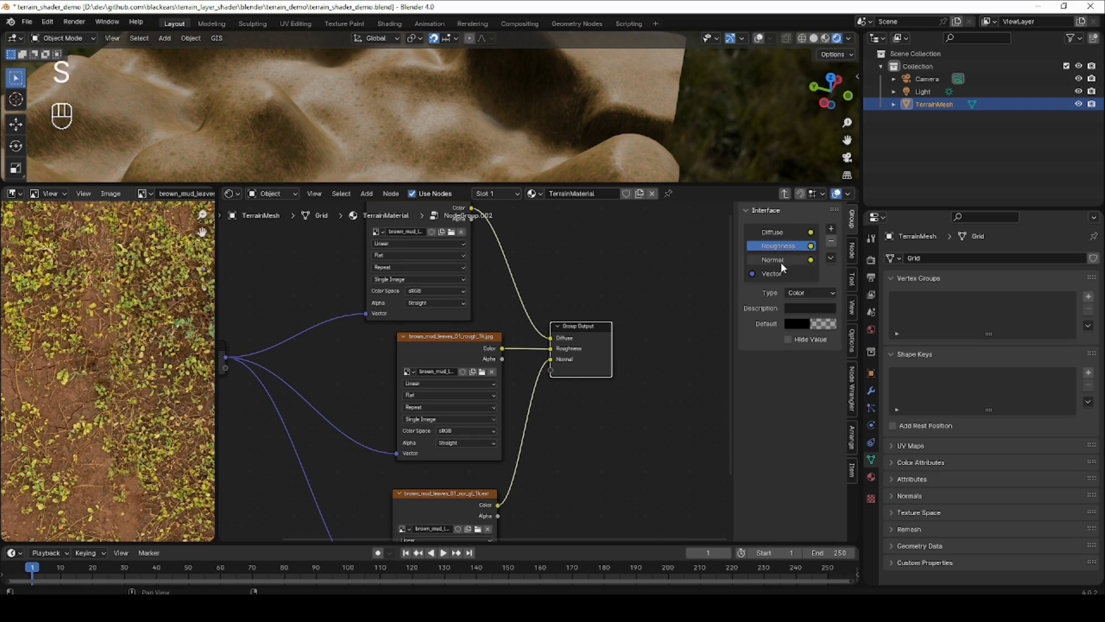
key("ctrl+Tab")
Duplicate the texture node group and place the copy below the original.
middle_click_drag(424, 367, 439, 338)
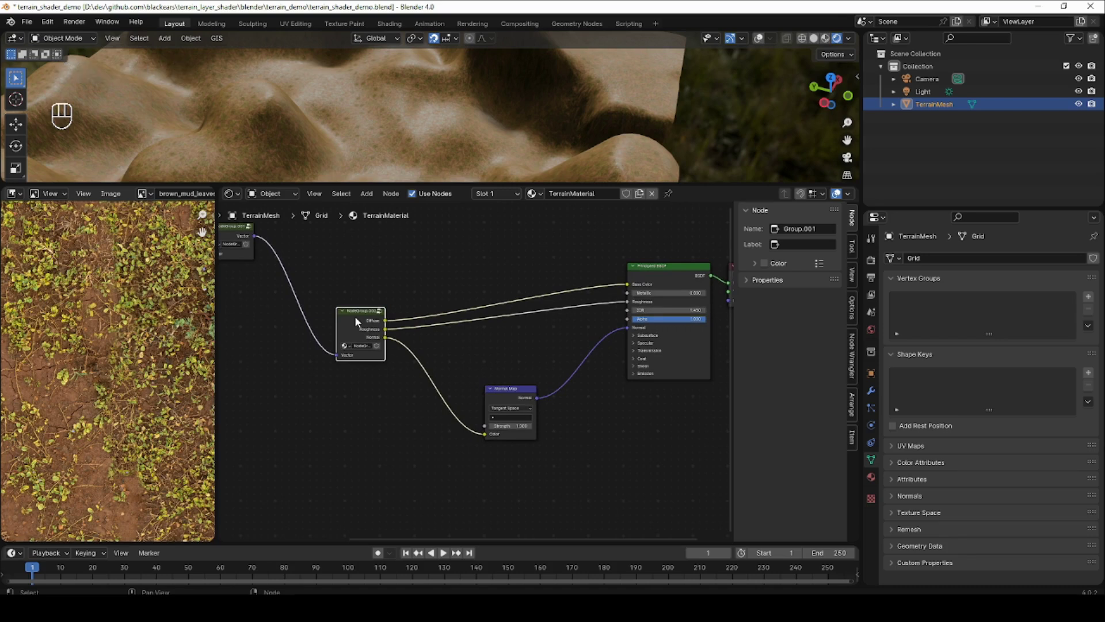
key("shift+d")
left_click(371, 428)
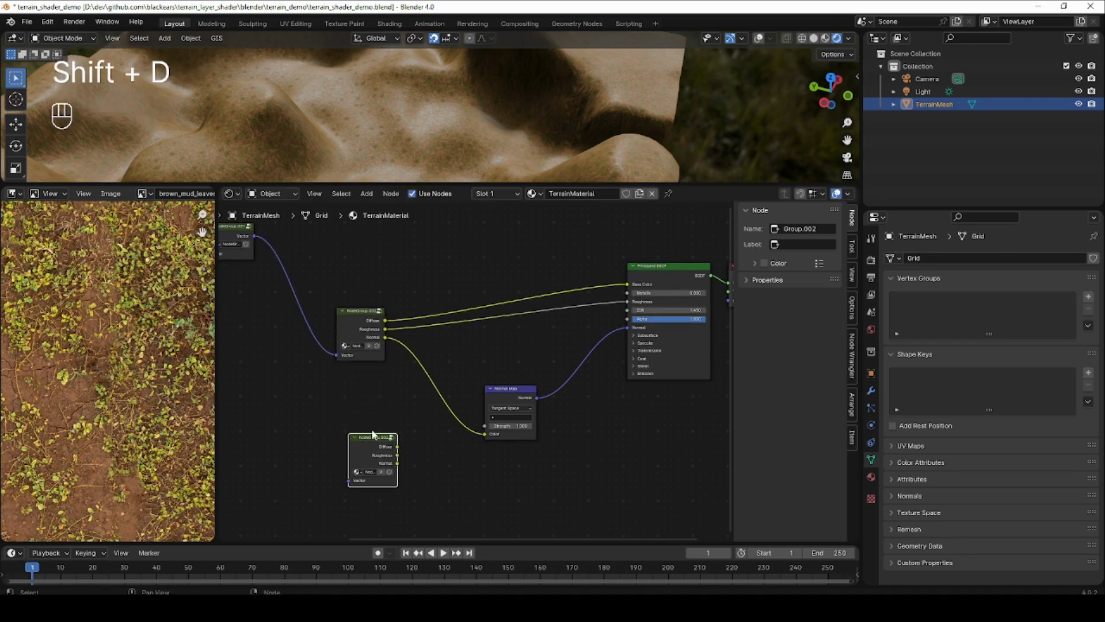
scroll(372, 430, "up", 3)
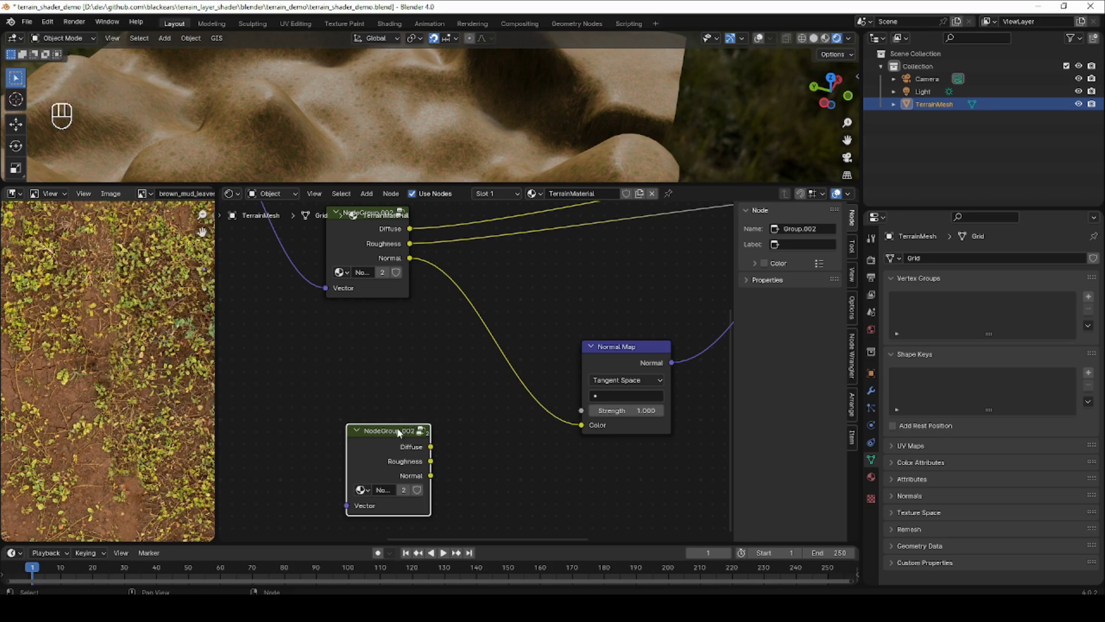
Move the duplicated texture group closer to the original and make it a single-user copy.
left_click_drag(399, 432, 417, 364)
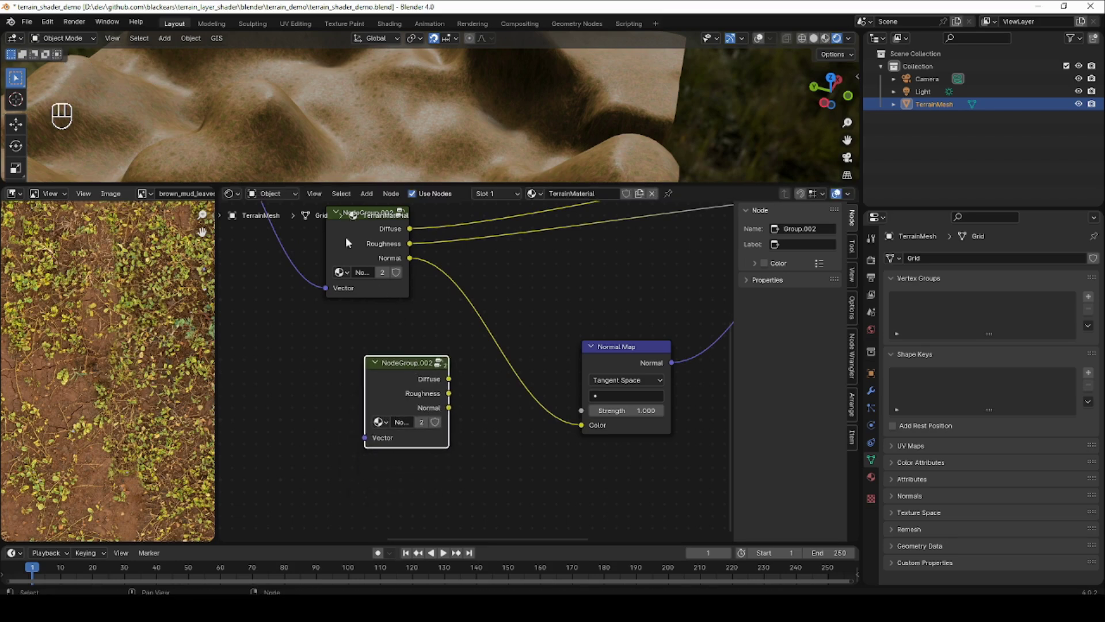
left_click(422, 422)
middle_click_drag(386, 303, 400, 349)
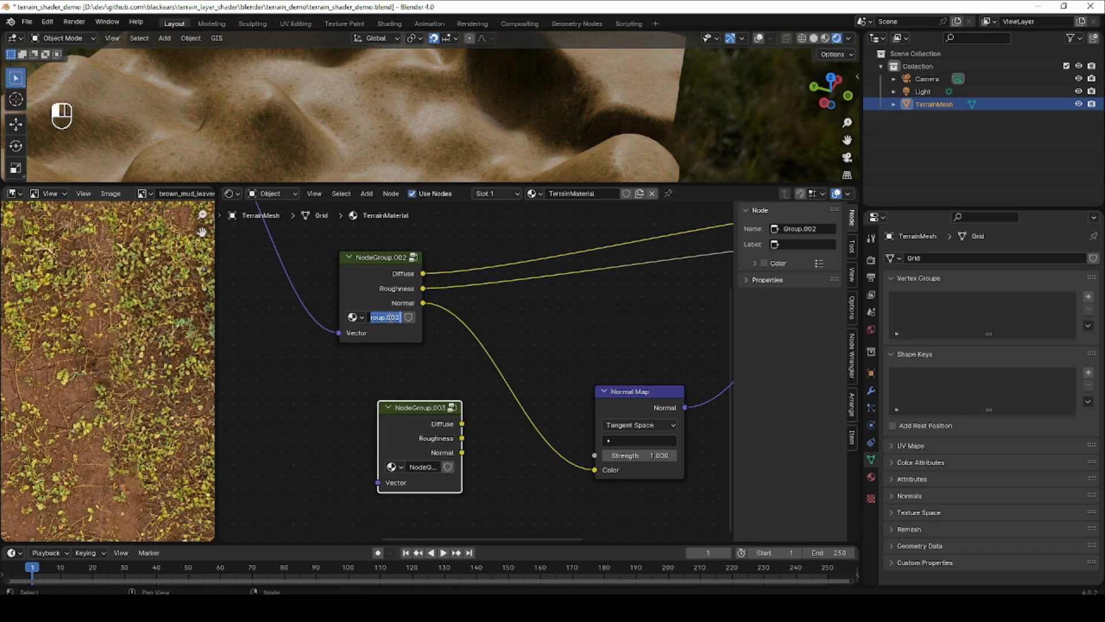
Rename the original texture group as brown_mud, widen its node and save the file.
type("brown_mud")
key("Return")
left_click_drag(338, 289, 322, 291)
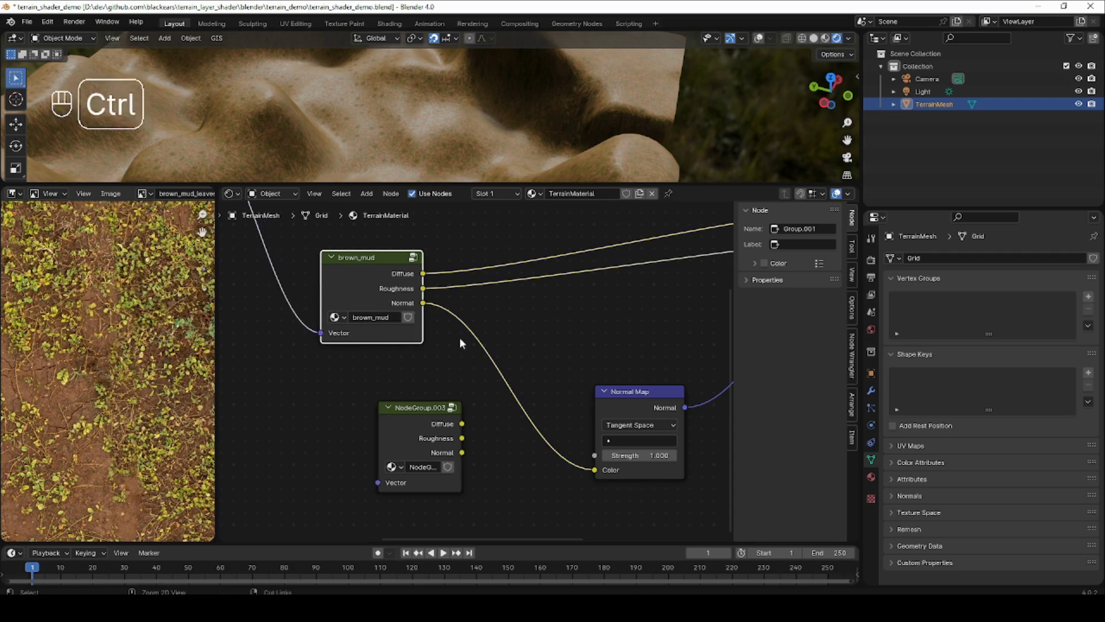
key("ctrl+s")
key("alt+Tab")
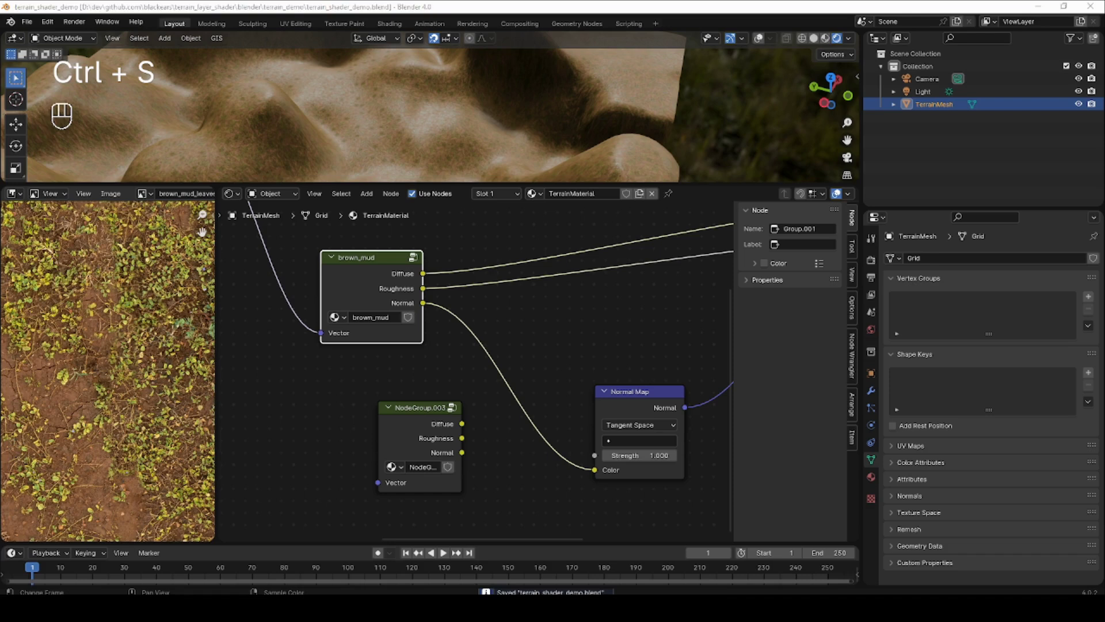
Inside the duplicated group, replace the diffuse image with forest_ground_04_diff_1k.jpg from the forest_ground_04_1k.blend textures folder.
left_click(422, 417)
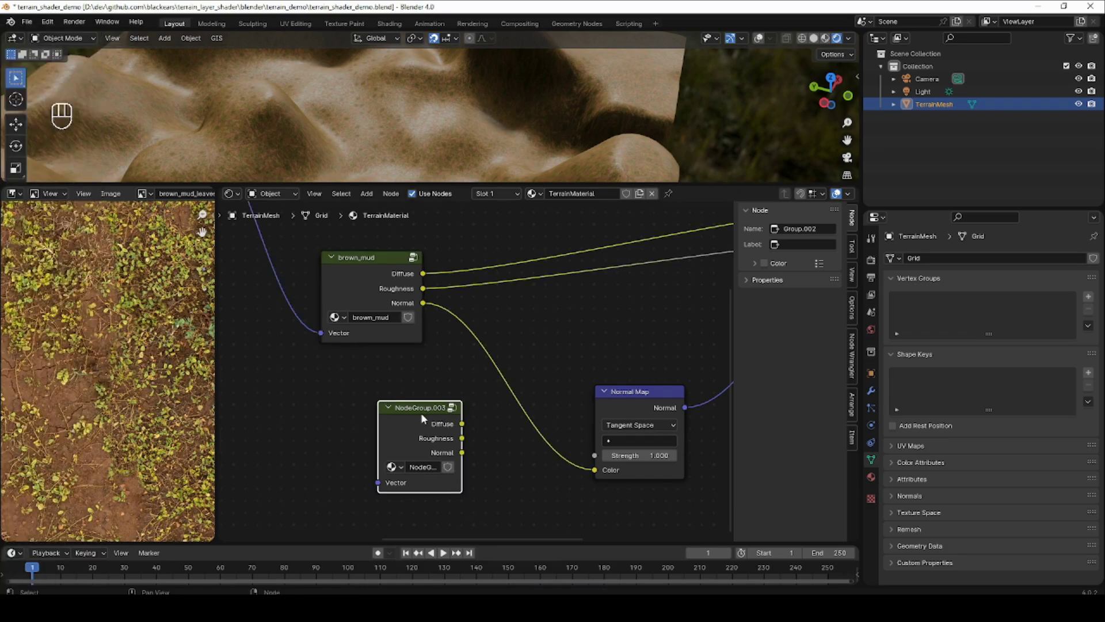
key("Tab")
scroll(449, 380, "up", 3)
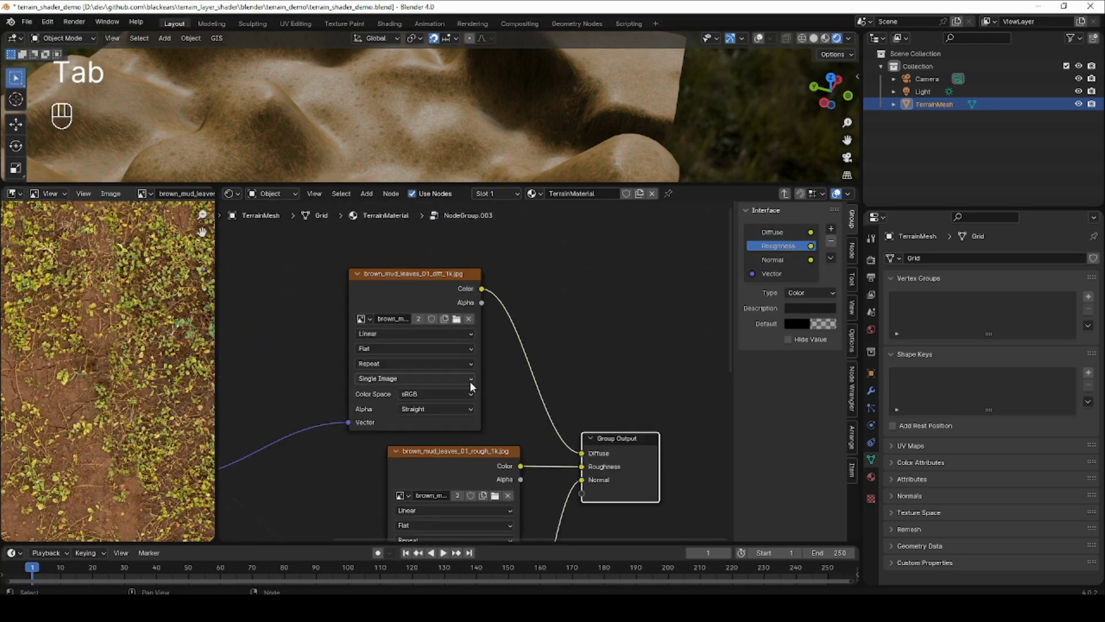
left_click(456, 319)
left_click(336, 129)
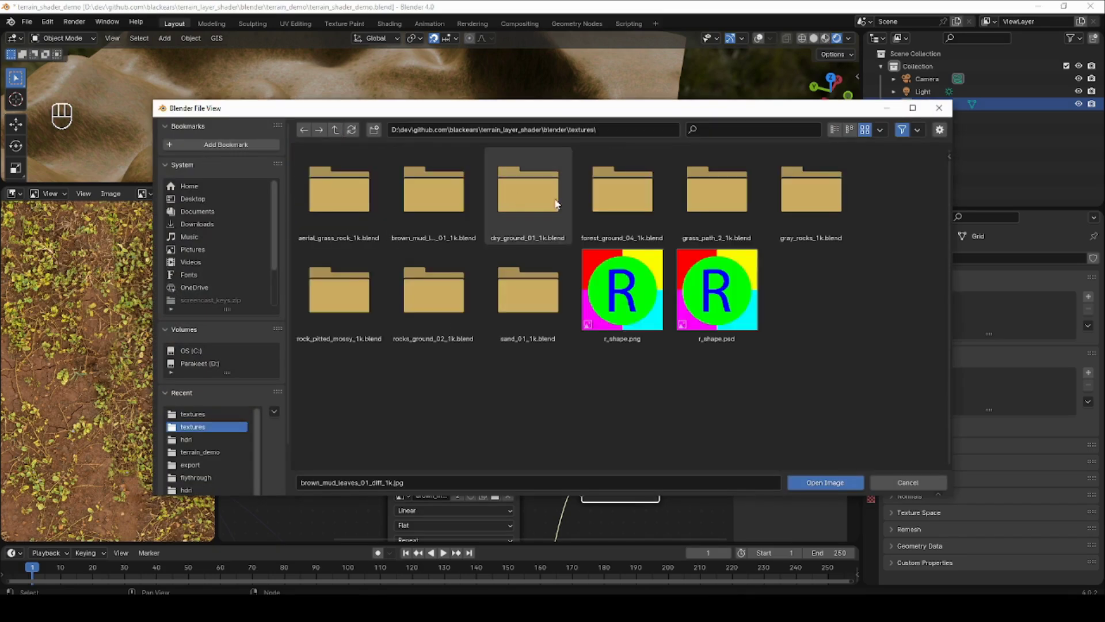
double_click(622, 190)
double_click(337, 189)
double_click(346, 198)
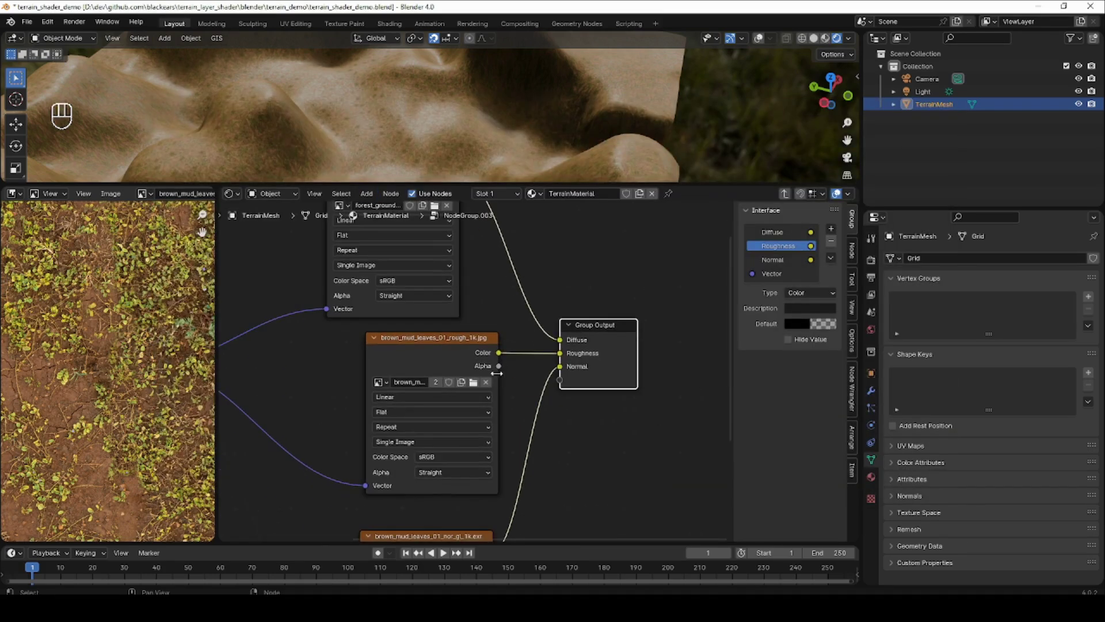
Replace the group's roughness image with the forest_ground_04_rough texture.
left_click(473, 382)
left_click(196, 414)
double_click(609, 199)
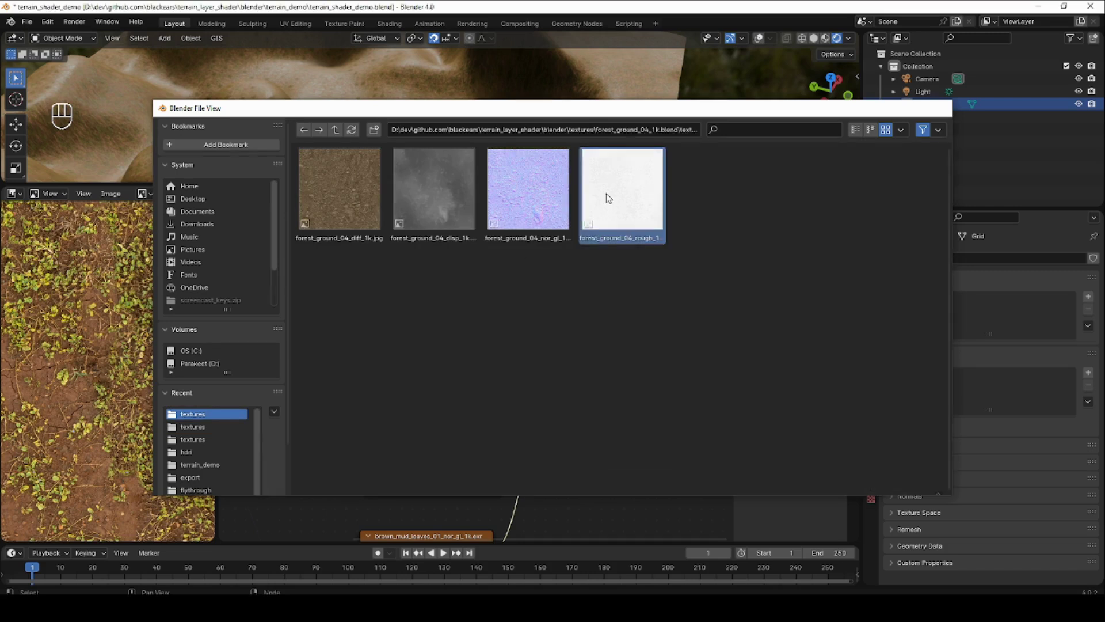
Replace the group's normal image with the forest_ground_04_nor_gl texture and return to the main TerrainMaterial node tree.
left_click(472, 449)
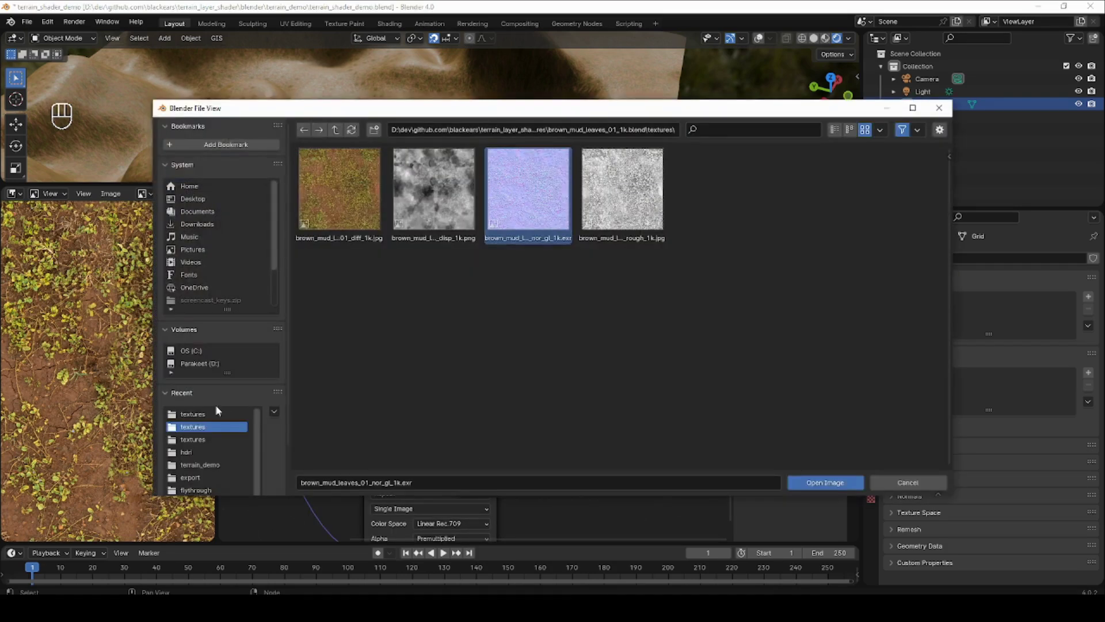
left_click(215, 412)
double_click(529, 183)
scroll(516, 375, "down", 2)
key("ctrl+Tab")
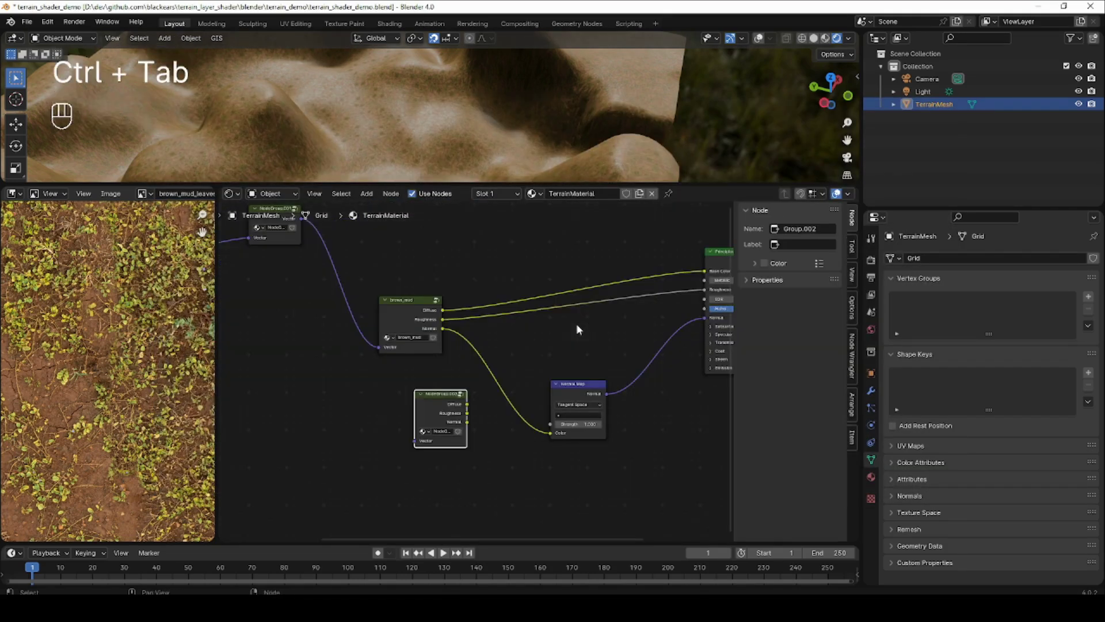
Widen the duplicated group node and rename its group as forest_ground.
scroll(478, 420, "up", 2)
scroll(469, 428, "up", 1)
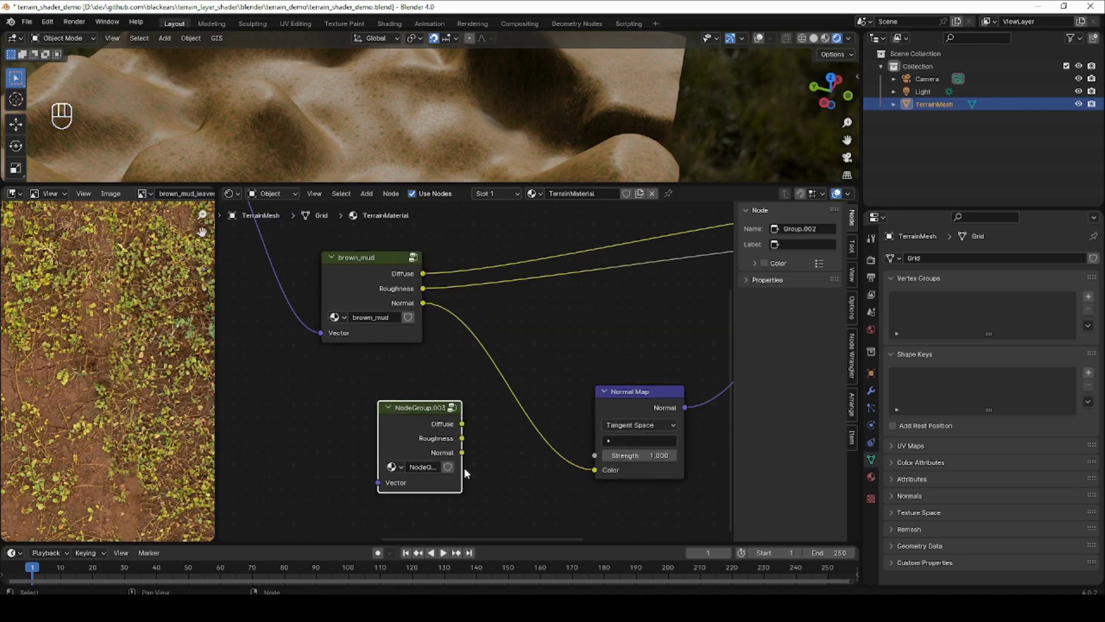
left_click_drag(378, 442, 303, 443)
left_click(386, 468)
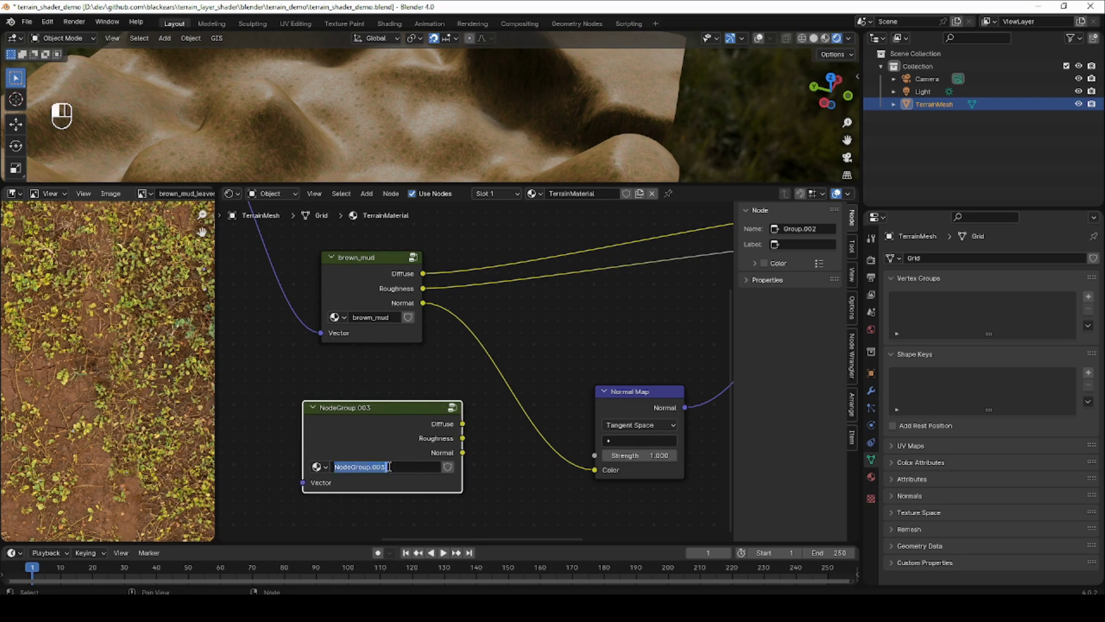
type("torest_ground")
key("Return")
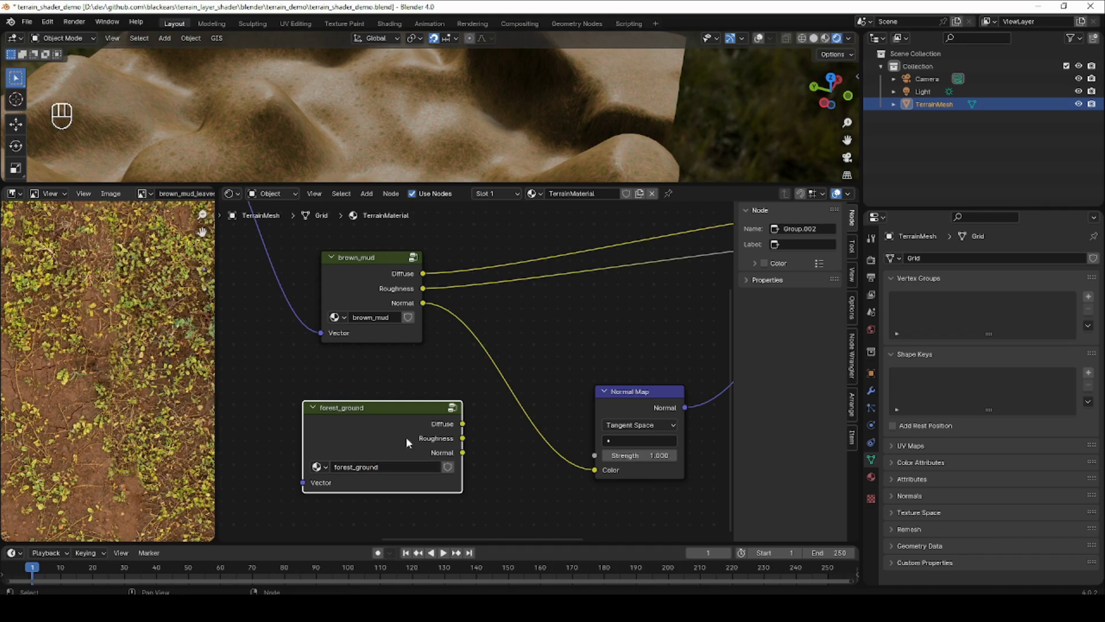
Add an Image Texture node below the forest_ground group.
scroll(466, 415, "down", 2)
key("shift+a")
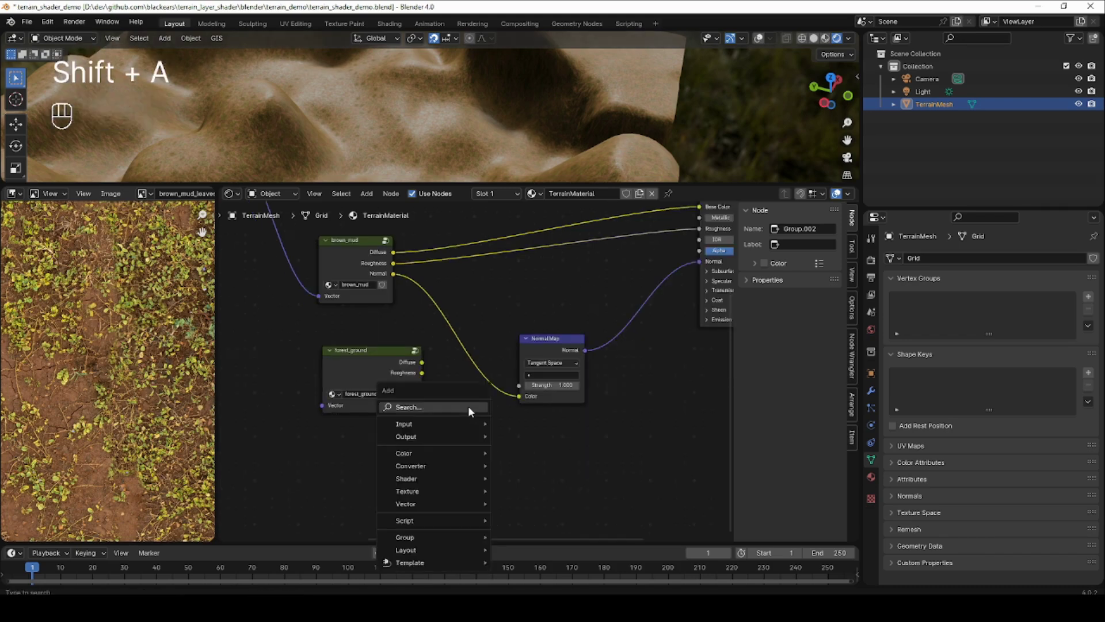
left_click(469, 408)
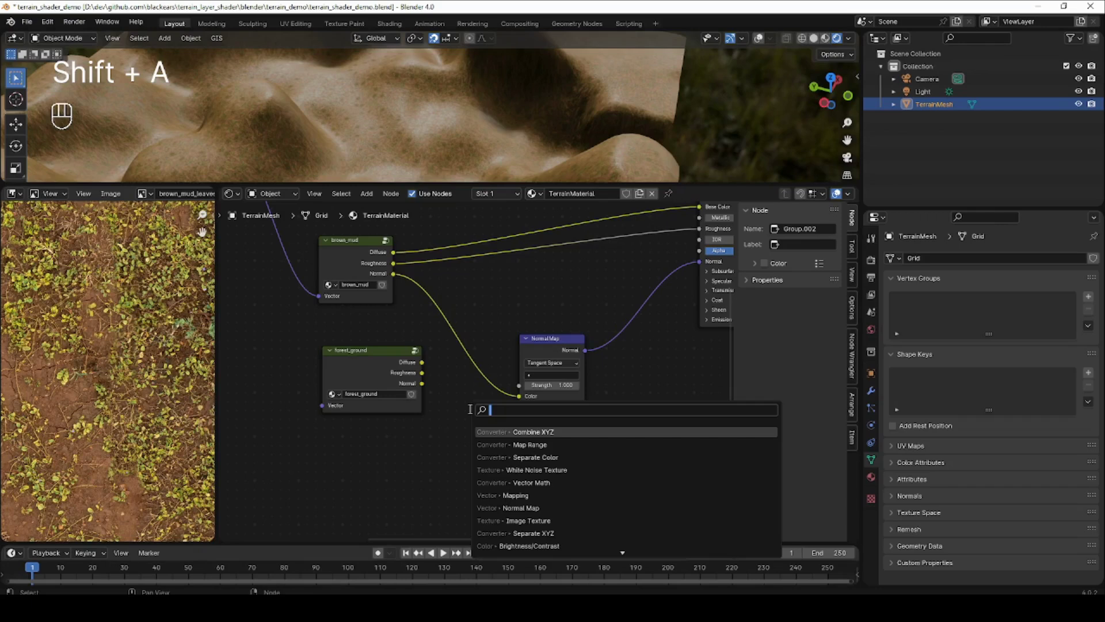
type("image")
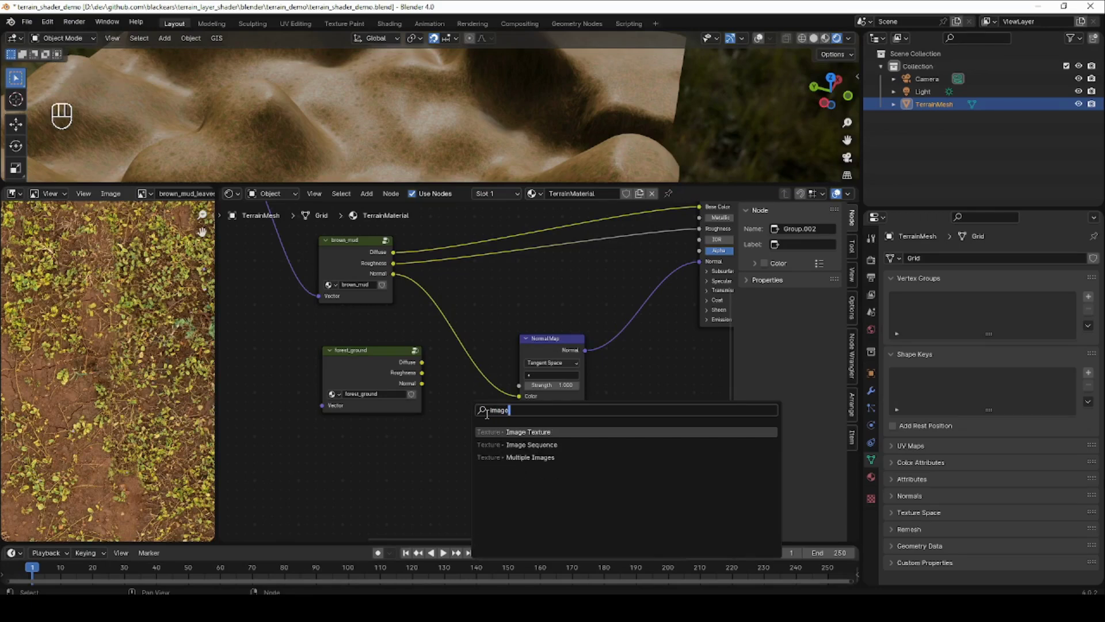
left_click(530, 431)
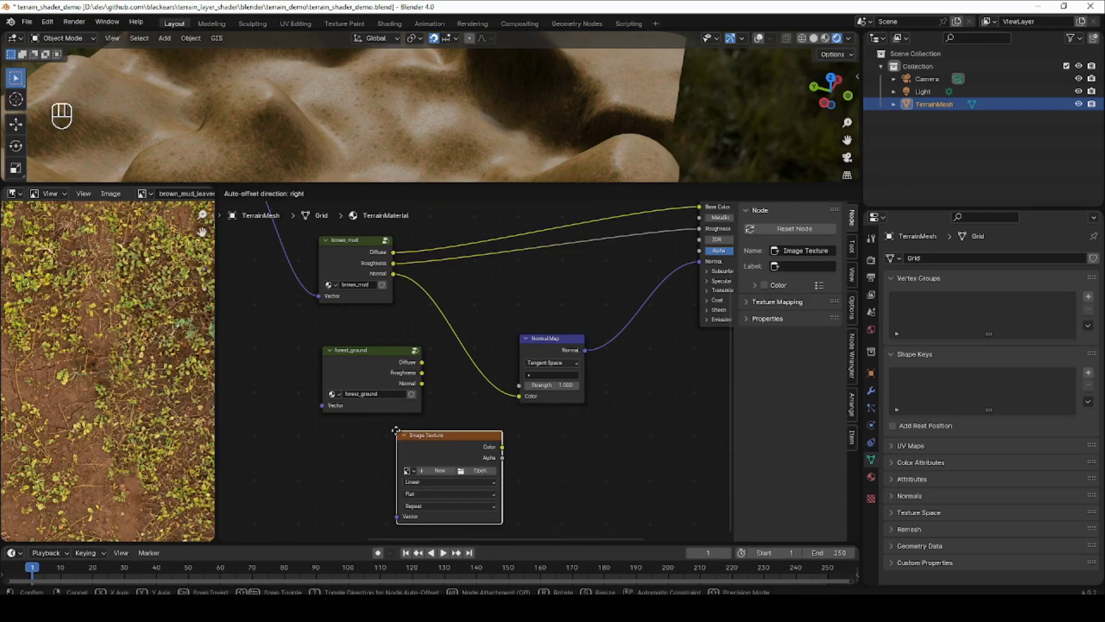
left_click(423, 425)
scroll(423, 403, "up", 2)
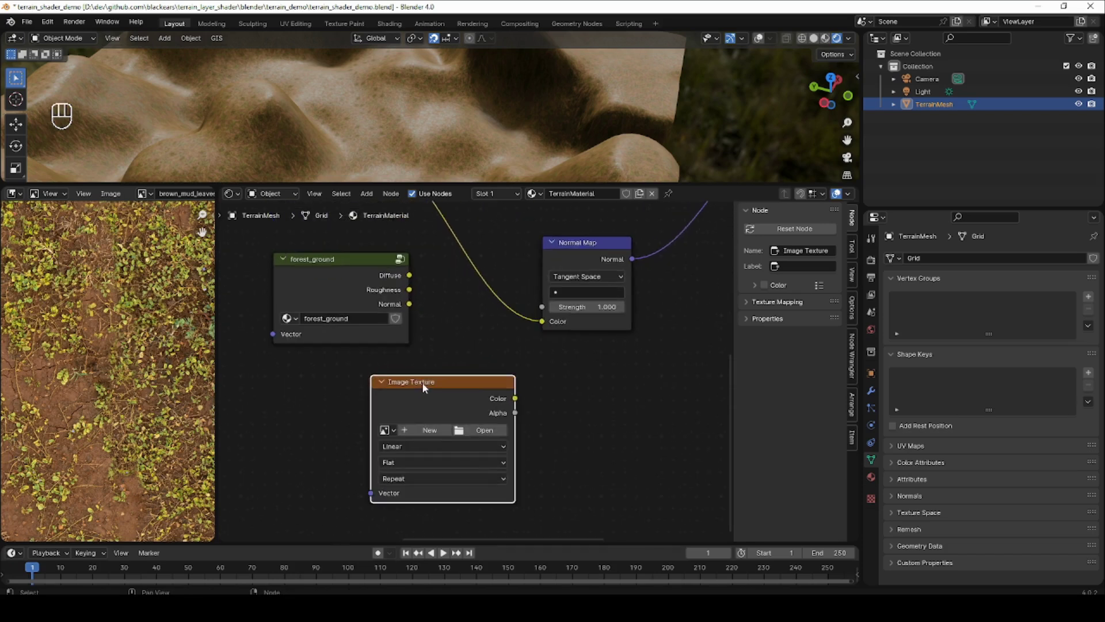
Create a new image named mask_forest_ground in the added Image Texture node, keeping the default size and color.
left_click(425, 436)
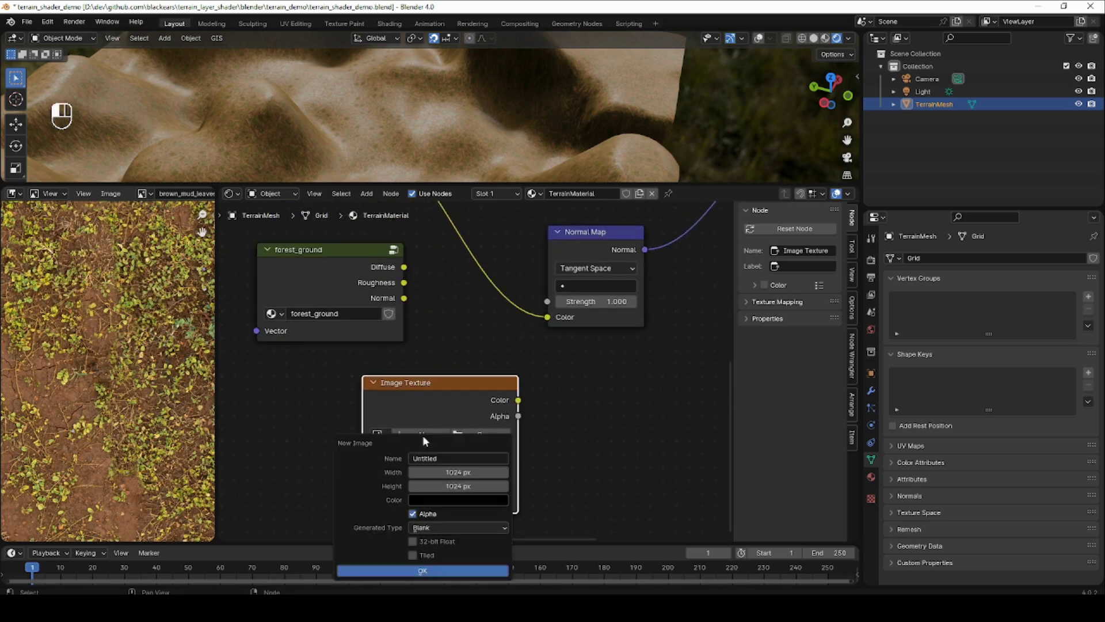
left_click(463, 458)
type("forest_g")
type("mask_")
key("Return")
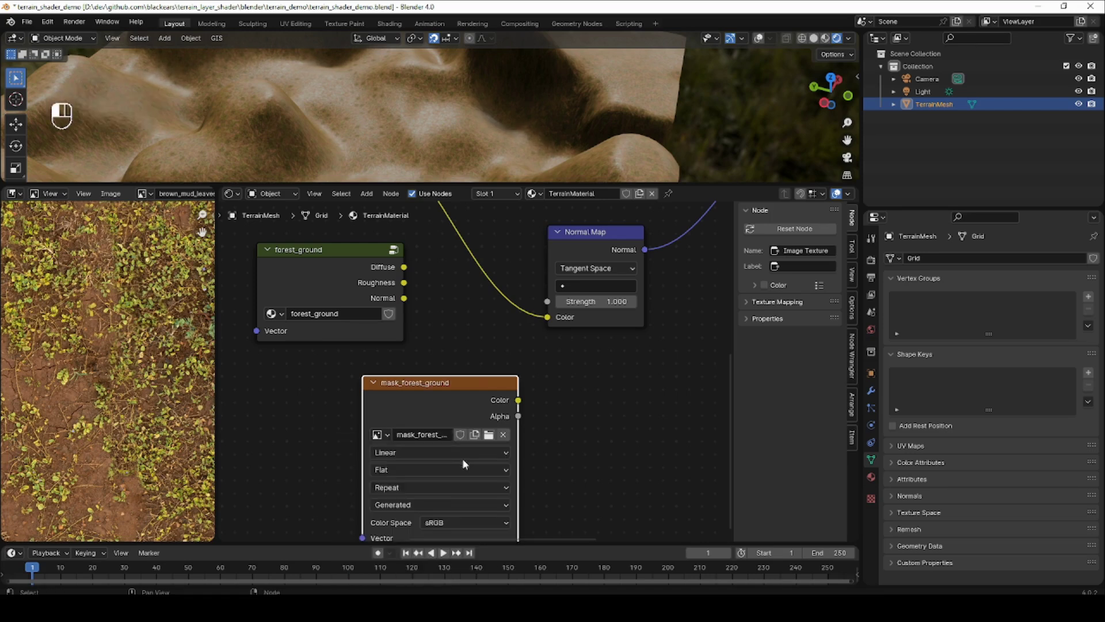
Move the mask_forest_ground node beneath the forest_ground group and add a Mix Color node beside it.
scroll(462, 458, "down", 3)
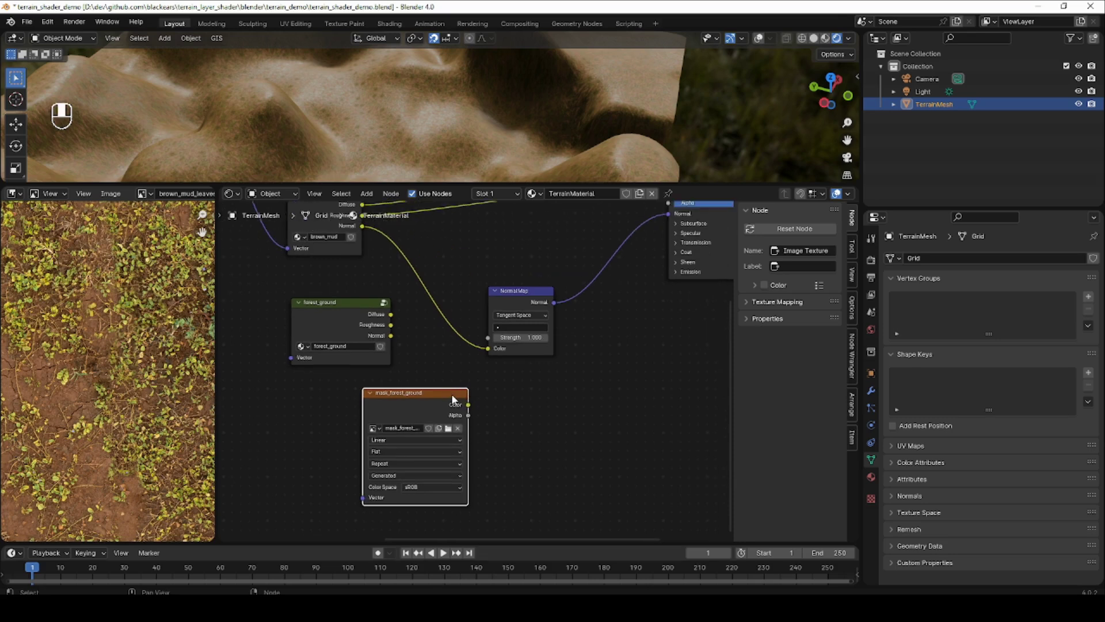
left_click_drag(439, 396, 386, 408)
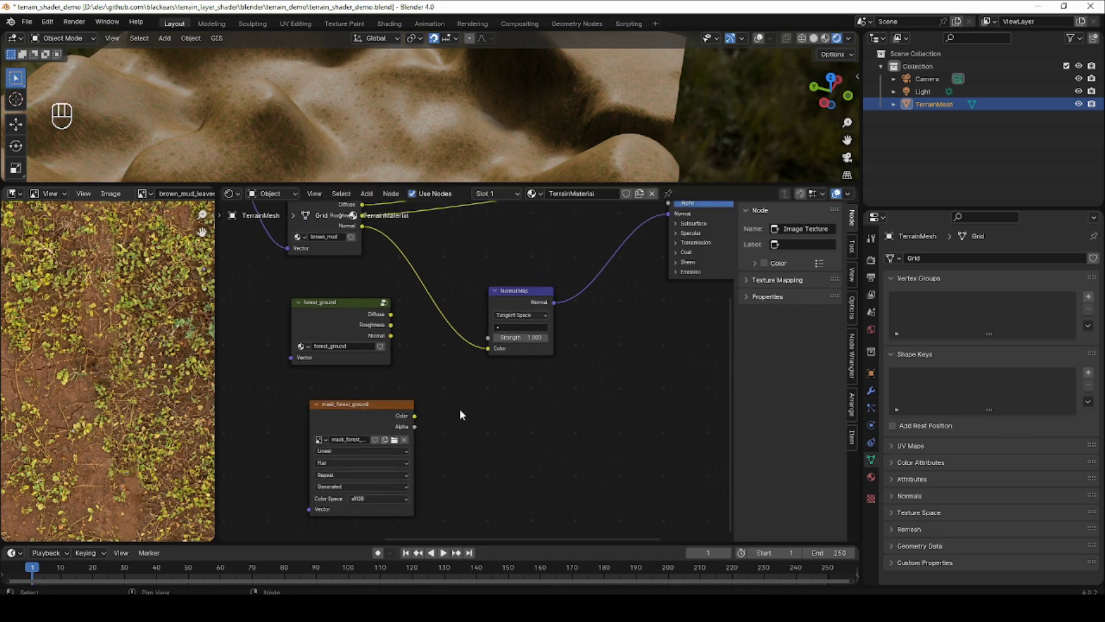
key("shift+a")
type("mix")
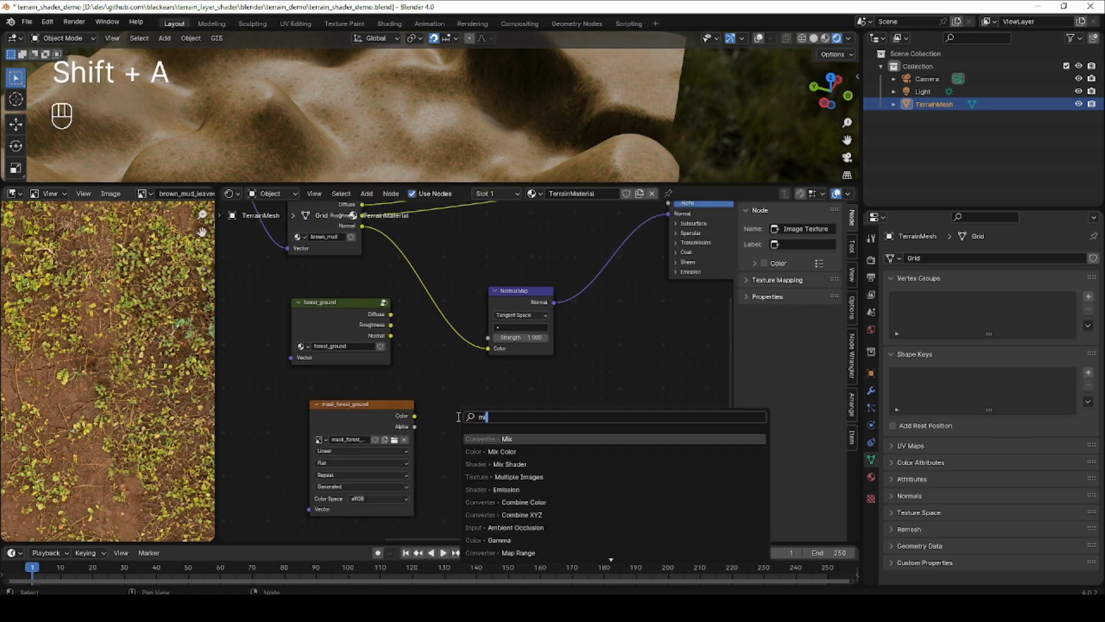
left_click(507, 450)
left_click(488, 402)
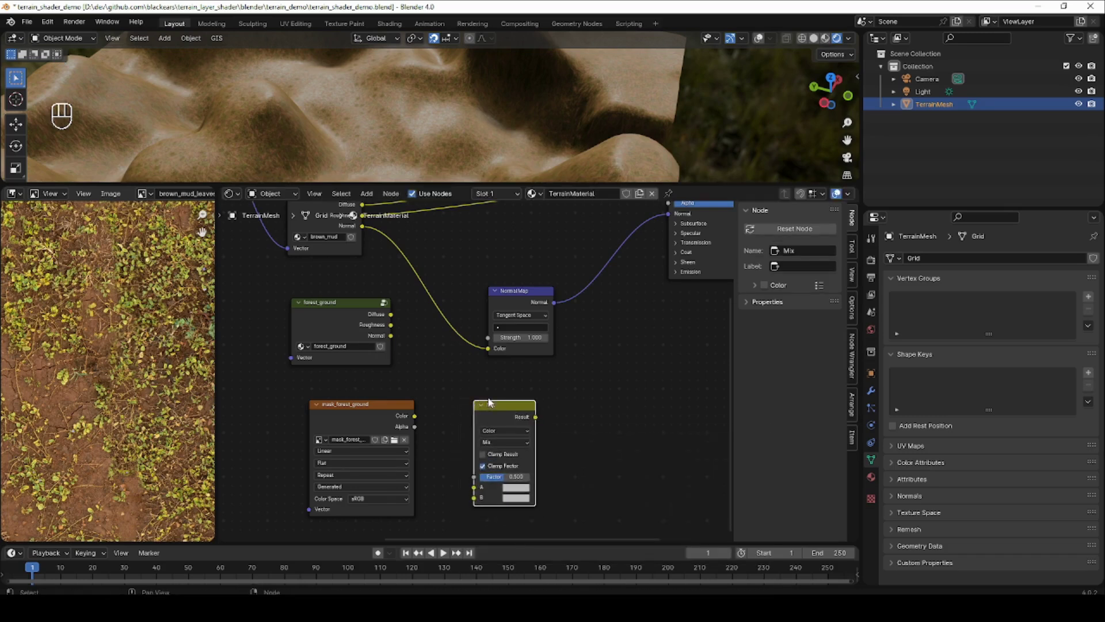
Move the Normal Map node closer to the Principled shader and place the Mix node in the freed space beside forest_ground.
scroll(605, 436, "down", 2)
middle_click_drag(607, 438, 523, 468)
left_click_drag(462, 359, 631, 326)
scroll(374, 360, "up", 1)
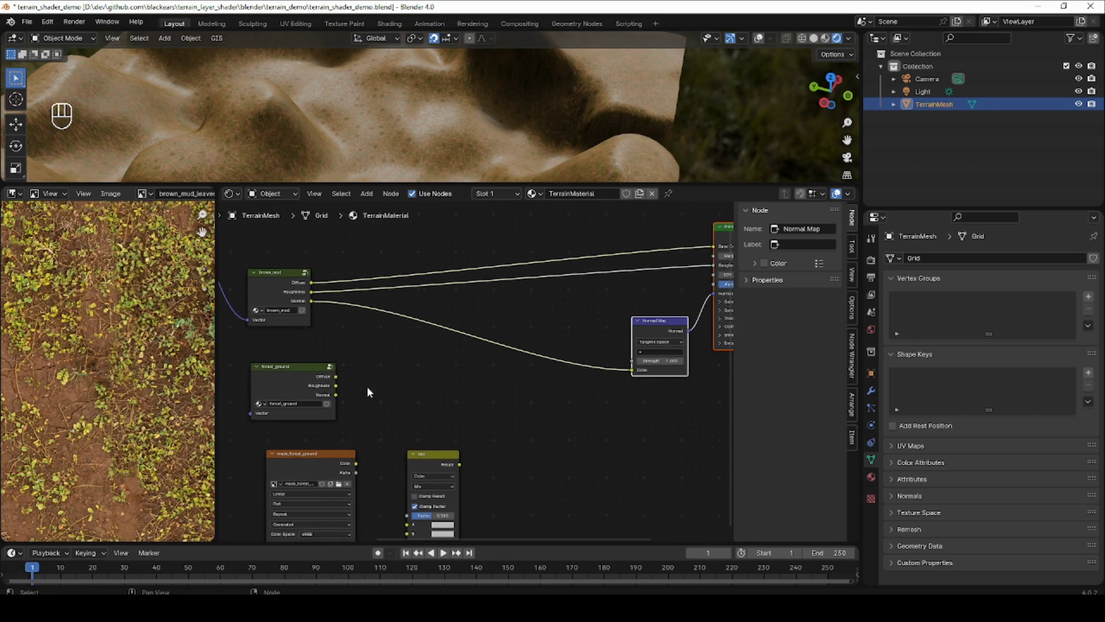
left_click_drag(437, 458, 464, 359)
scroll(332, 345, "up", 1)
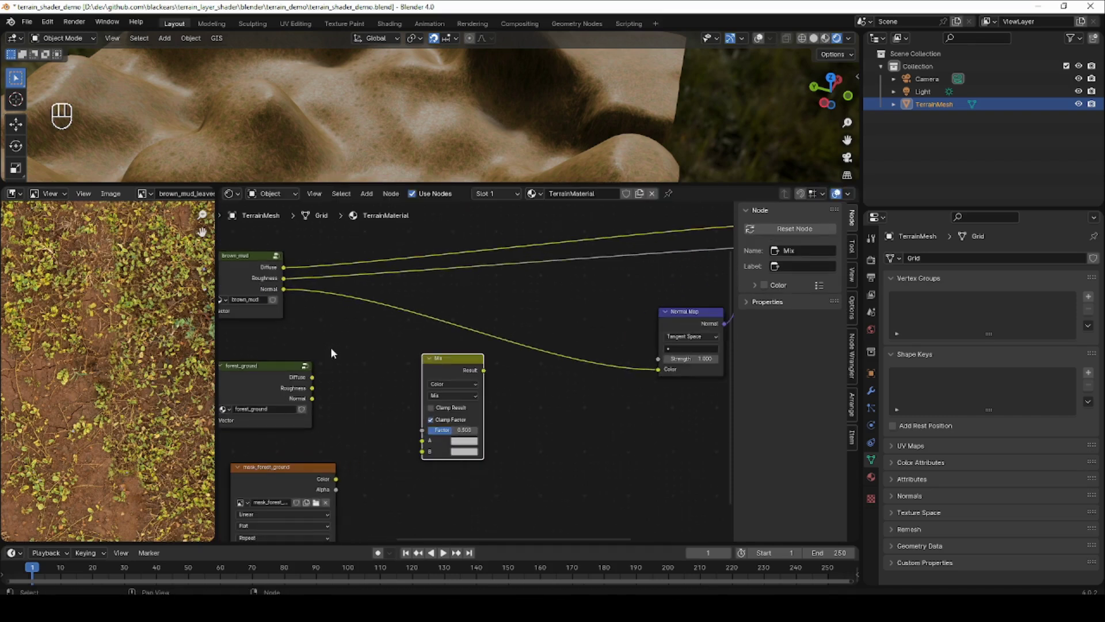
Connect the mask's Color to the Mix Factor, brown_mud's Diffuse to A and forest_ground's Diffuse to B.
left_click_drag(336, 480, 420, 430)
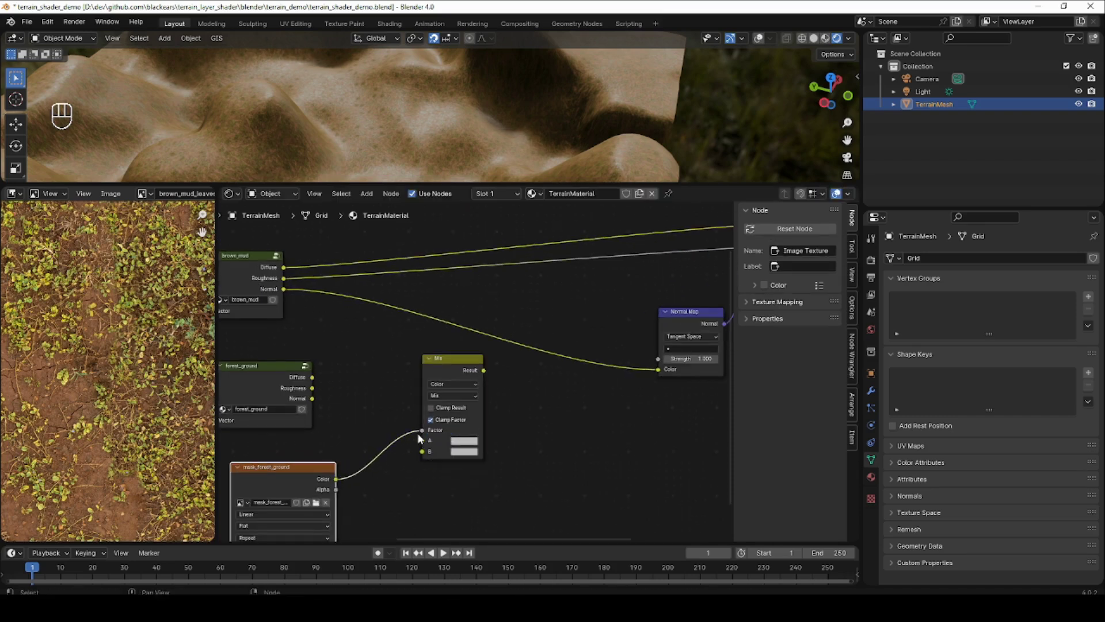
middle_click_drag(363, 386, 431, 399)
left_click_drag(351, 281, 489, 454)
left_click_drag(380, 392, 489, 465)
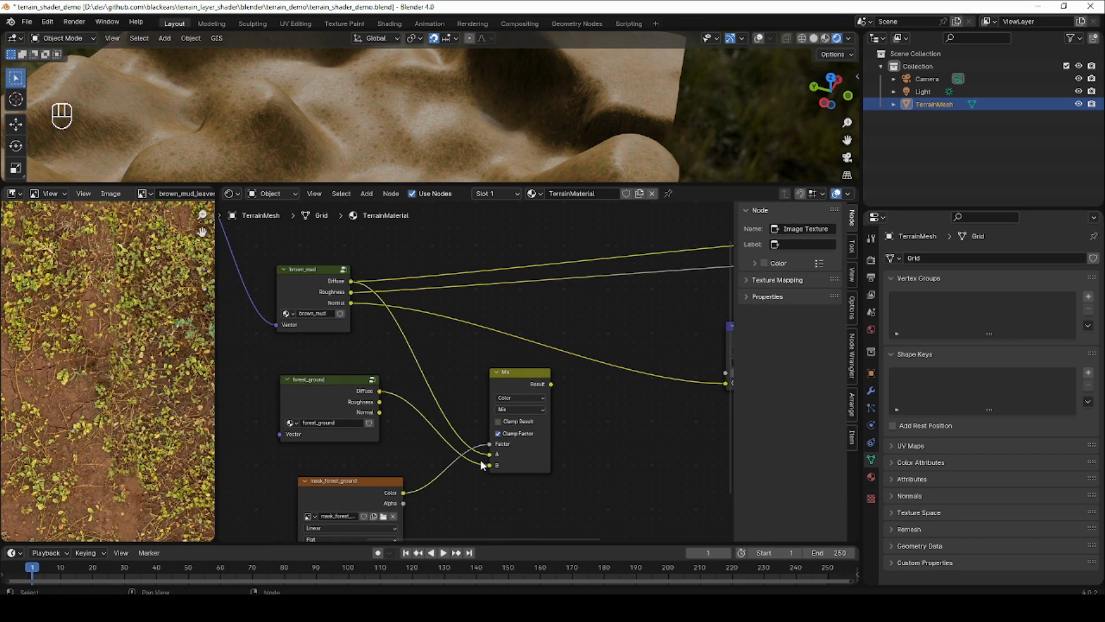
Duplicate the Mix node for roughness, connecting the mask's Color to Factor, brown_mud's Roughness to A and forest_ground's Roughness to B.
scroll(480, 459, "down", 2)
left_click(509, 388)
key("shift+d")
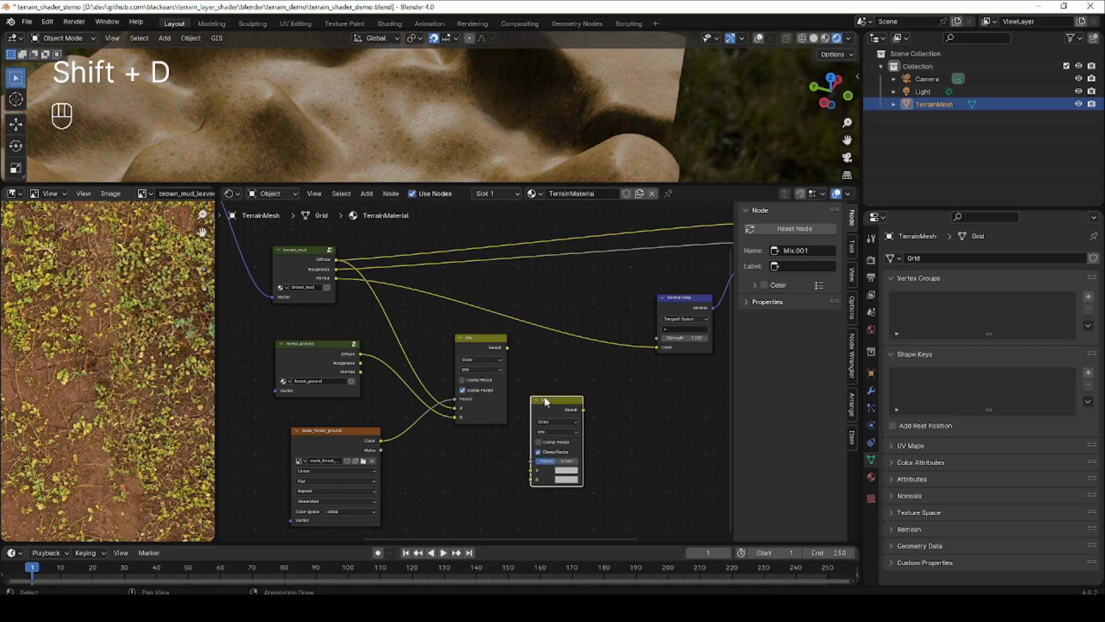
left_click_drag(381, 440, 530, 460)
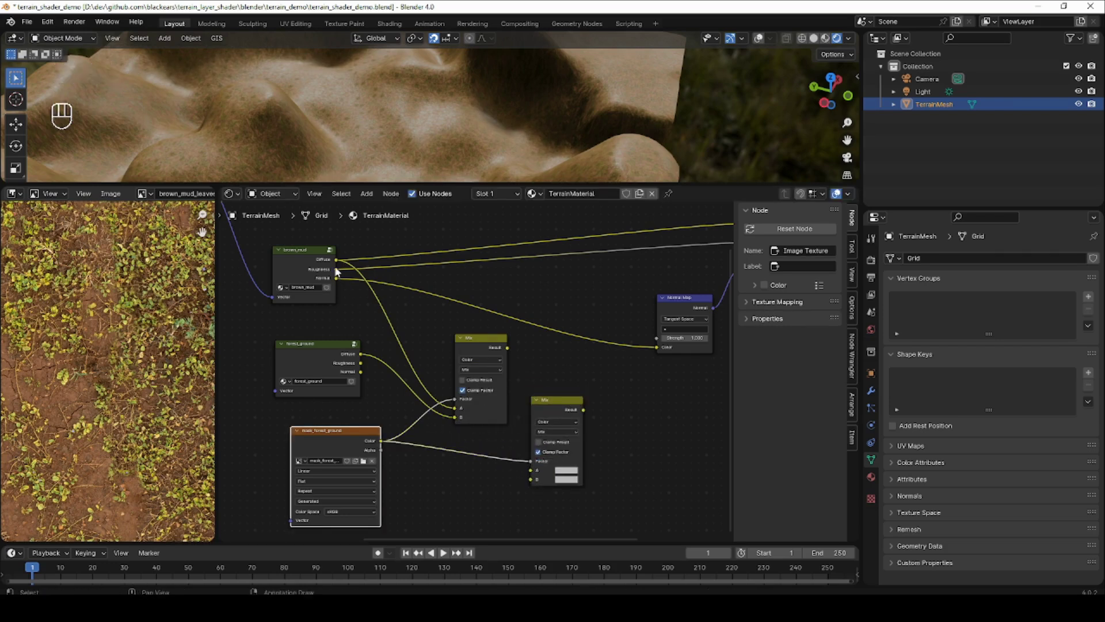
left_click_drag(336, 268, 530, 470)
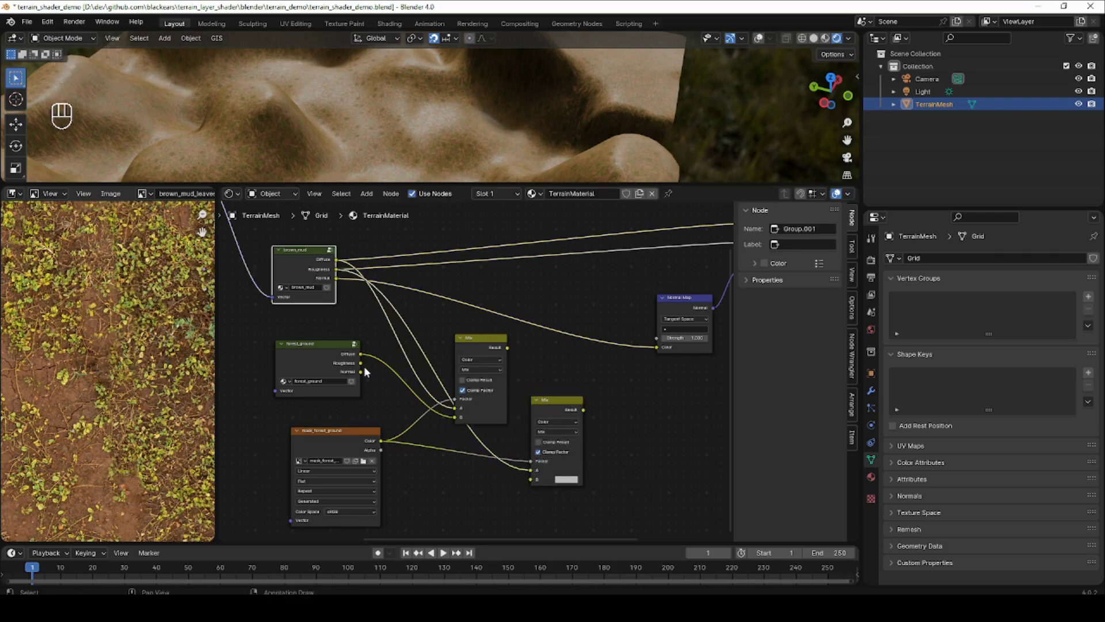
left_click_drag(361, 363, 530, 479)
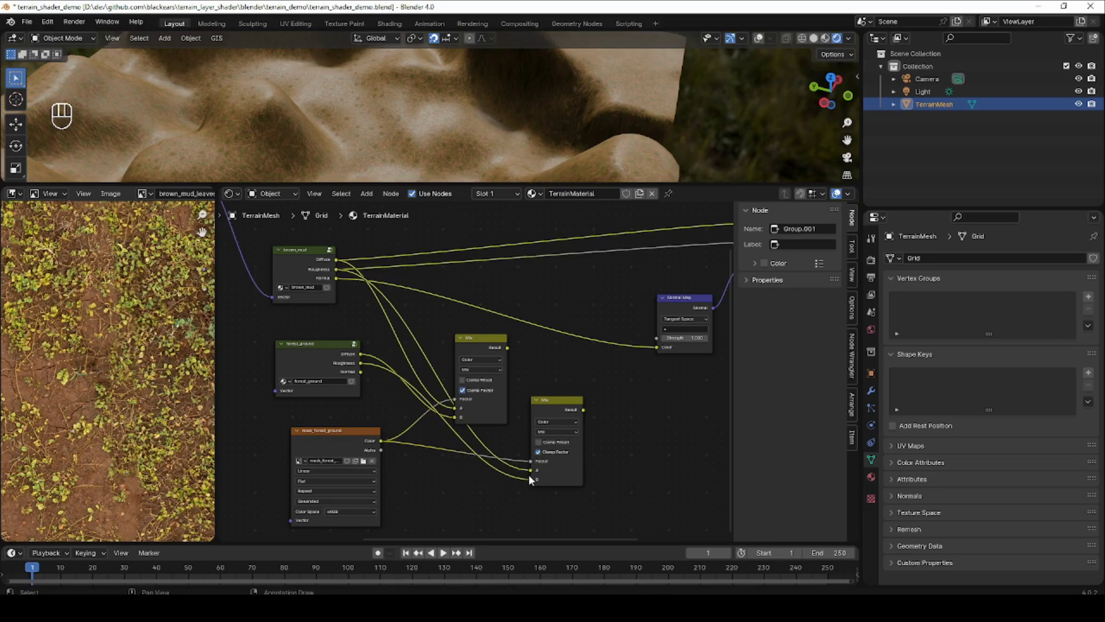
Duplicate the roughness Mix node and place the third Mix node below the other two.
left_click(548, 406)
key("shift+d")
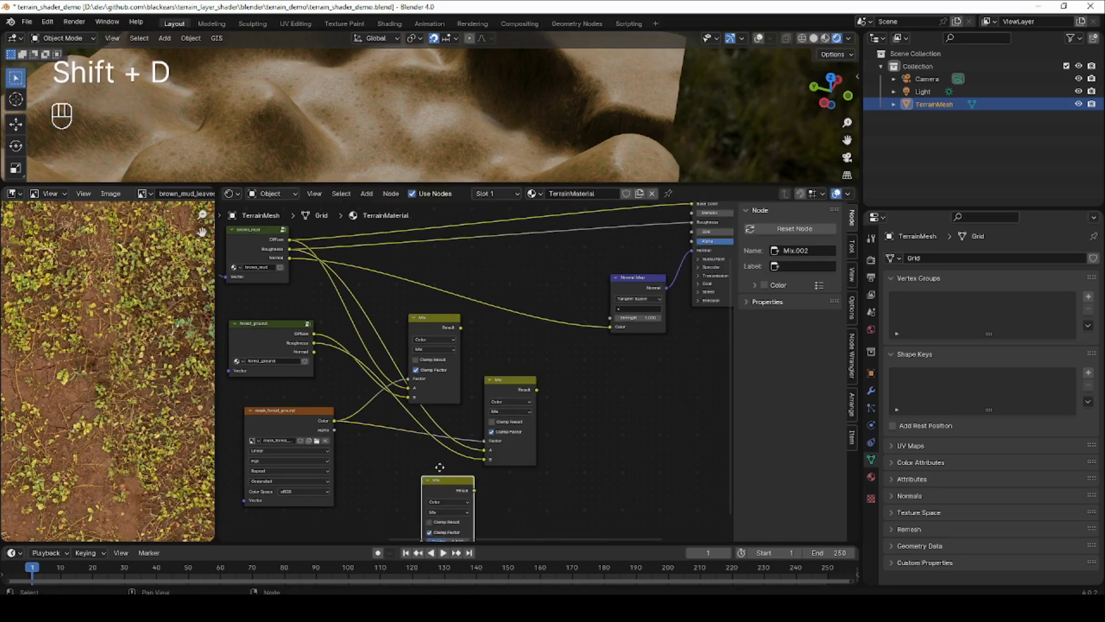
left_click(442, 472)
scroll(440, 400, "down", 3)
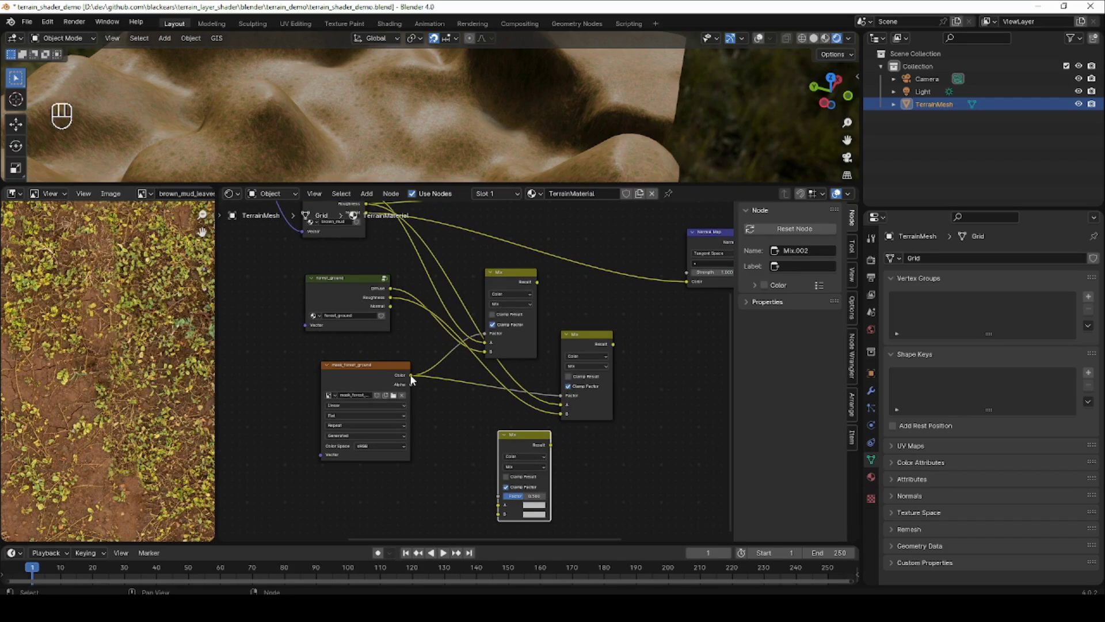
Connect the mask's Color to the third Mix node's Factor, brown_mud's Normal to A and forest_ground's Normal to B.
left_click_drag(411, 378, 496, 495)
scroll(404, 312, "up", 1)
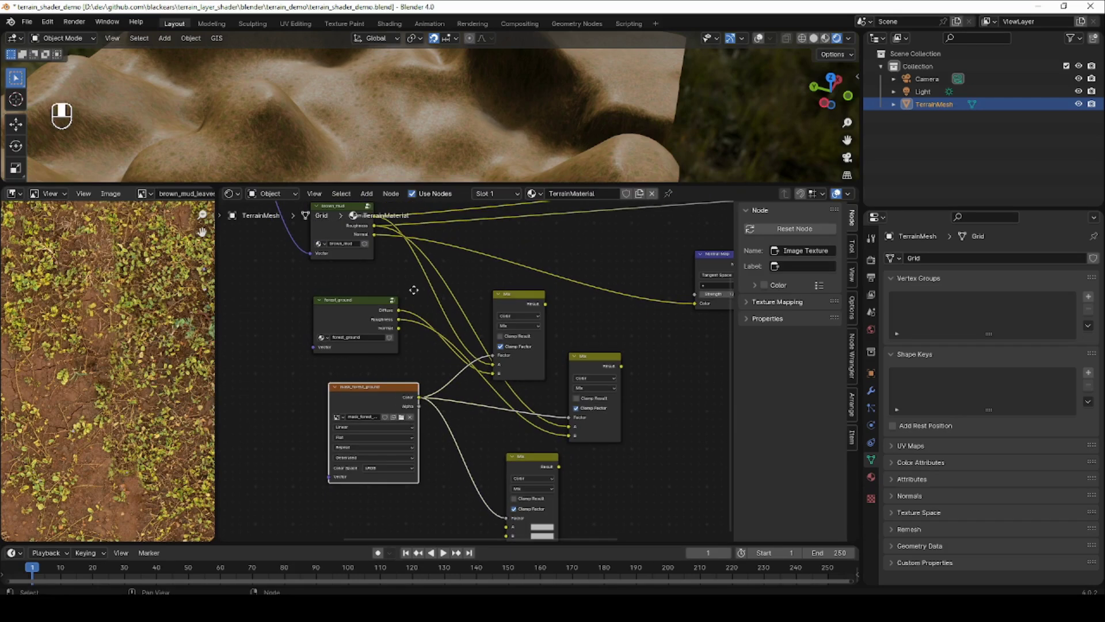
left_click_drag(375, 235, 500, 489)
scroll(392, 279, "up", 2)
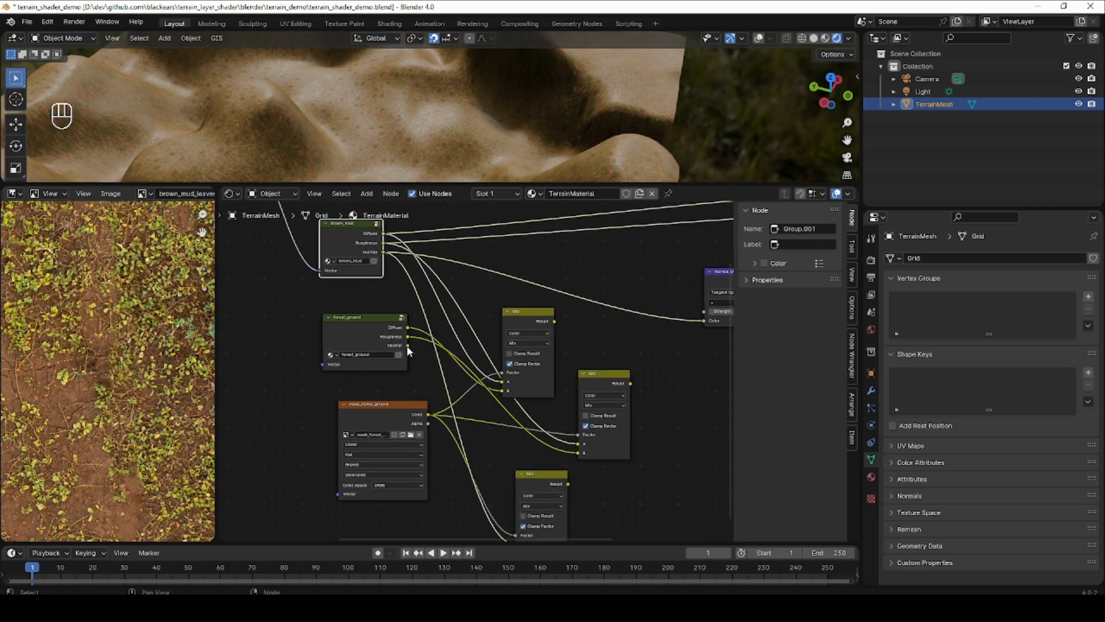
left_click_drag(406, 345, 517, 444)
Connect the diffuse Mix Result to Base Color, the roughness Result to Roughness and the normal Result to the Normal Map's Color.
middle_click_drag(596, 219, 430, 386)
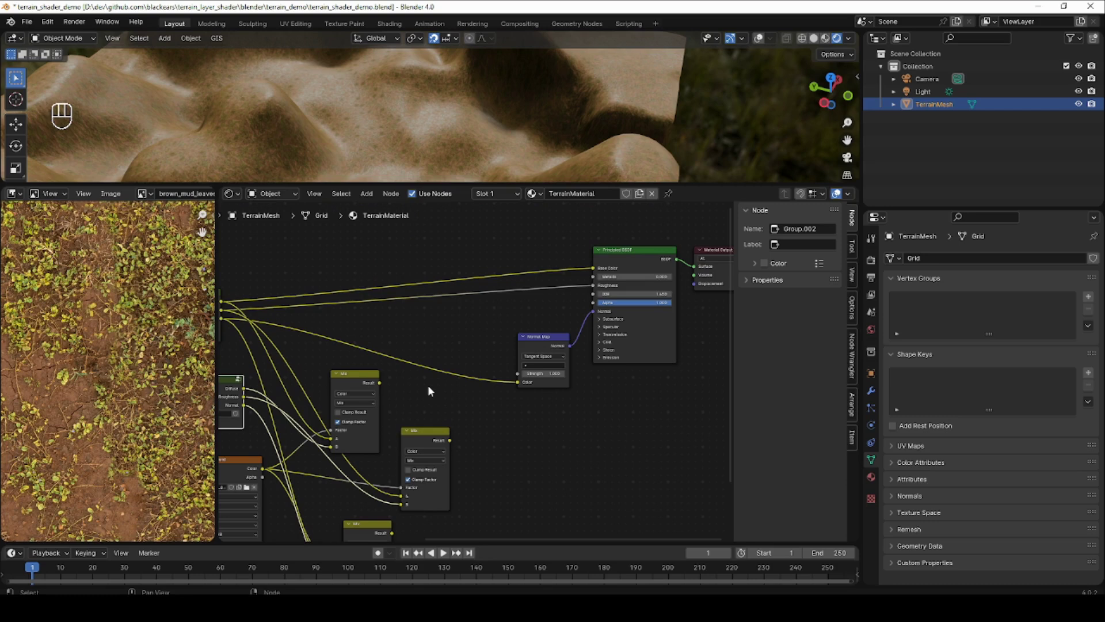
left_click_drag(379, 383, 590, 268)
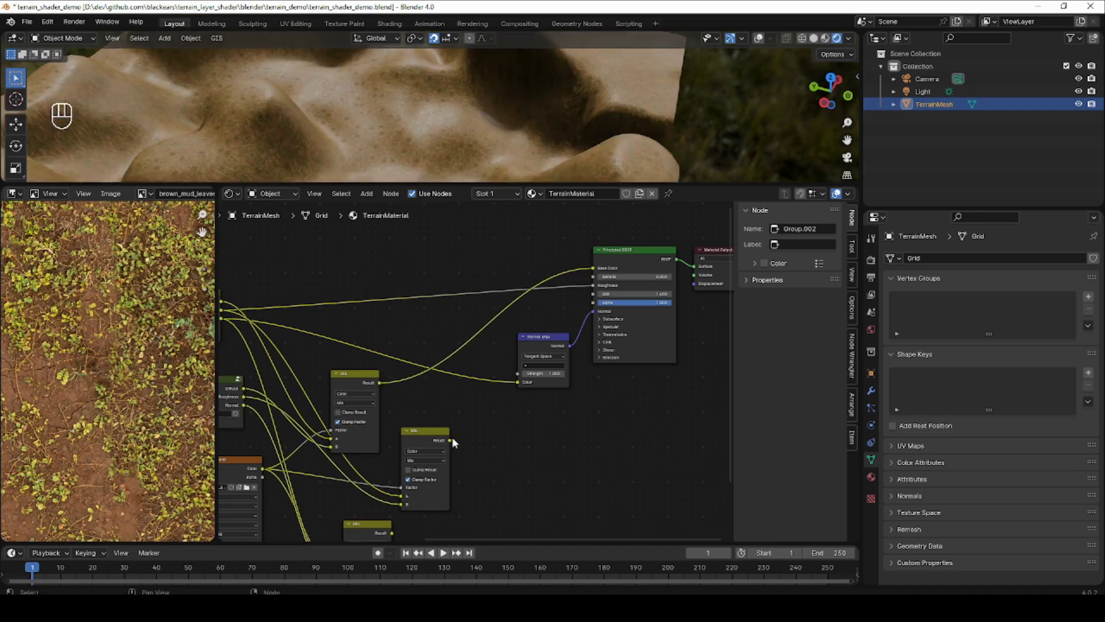
left_click_drag(450, 439, 593, 285)
middle_click_drag(487, 486, 520, 413)
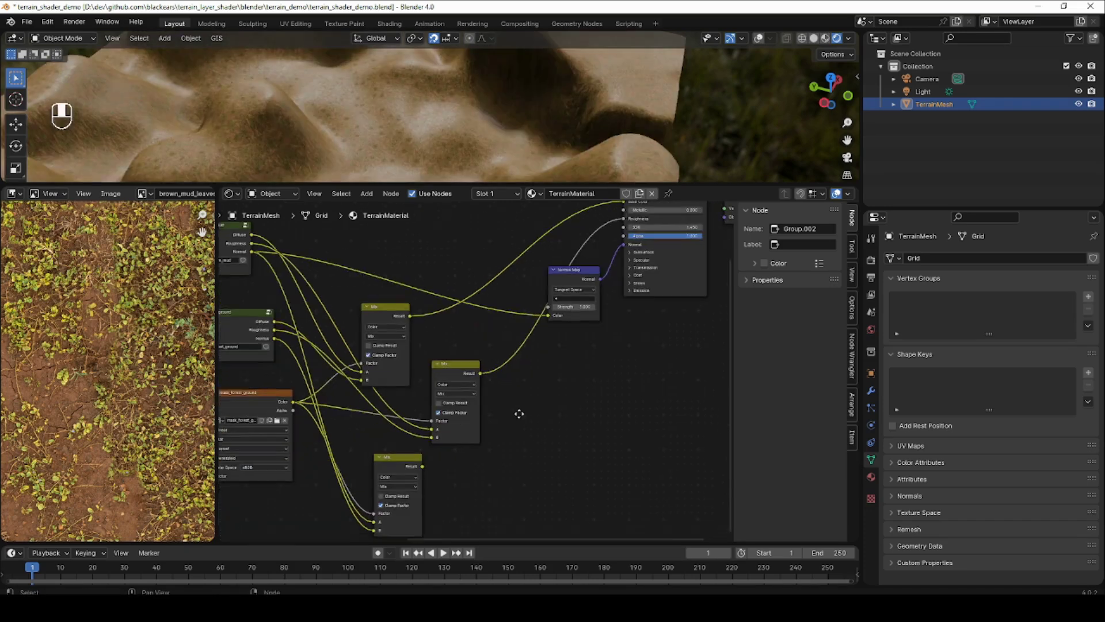
left_click_drag(423, 465, 569, 340)
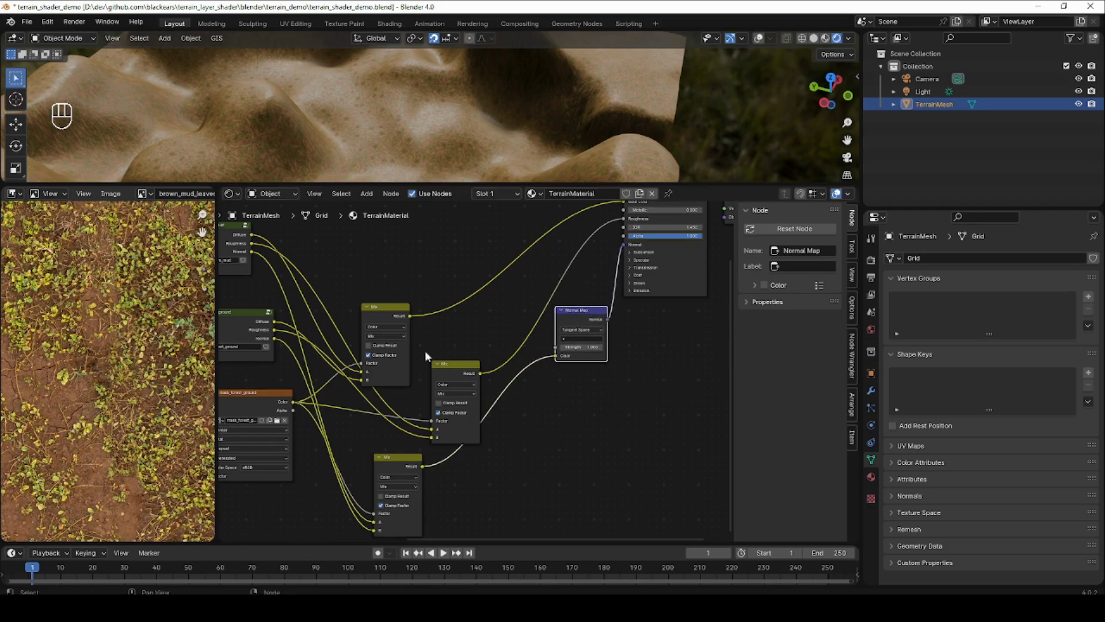
Select the three Mix nodes and combine them into one node group.
scroll(403, 379, "down", 1)
scroll(389, 410, "up", 1)
left_click_drag(330, 249, 464, 514)
key("ctrl+g")
left_click(340, 373)
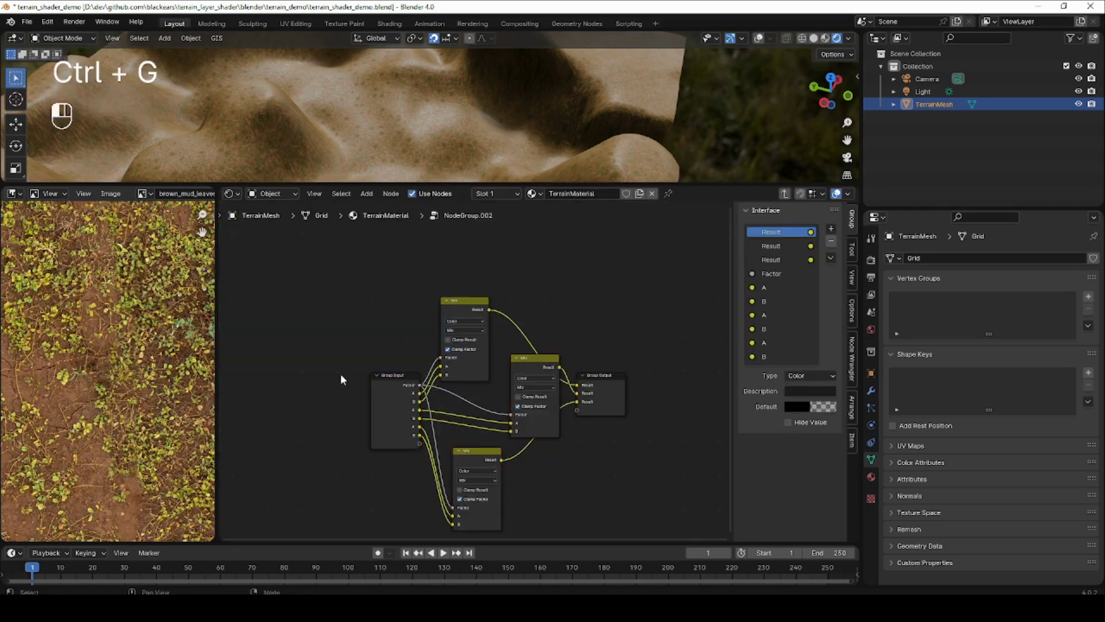
Spread out the Group Input, diffuse Mix and roughness Mix nodes inside the group so their links are readable.
left_click_drag(380, 377, 309, 373)
left_click_drag(462, 295, 445, 253)
left_click(445, 253)
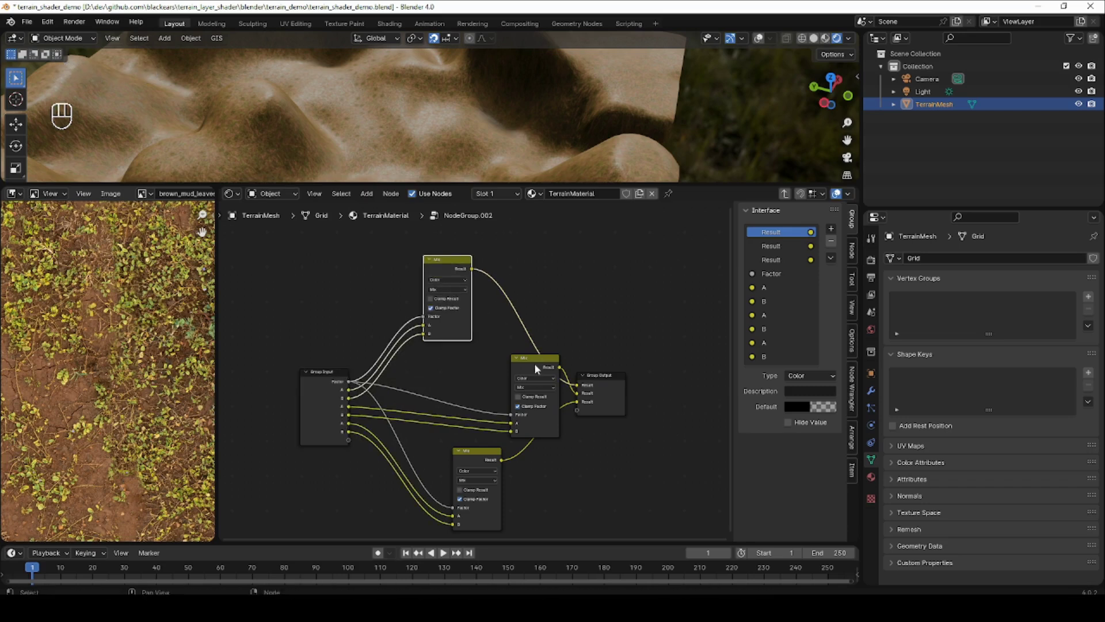
left_click_drag(534, 364, 488, 365)
Rename the group output fed by the first Mix node as Diffuse.
scroll(510, 370, "up", 2)
middle_click_drag(553, 397, 524, 425)
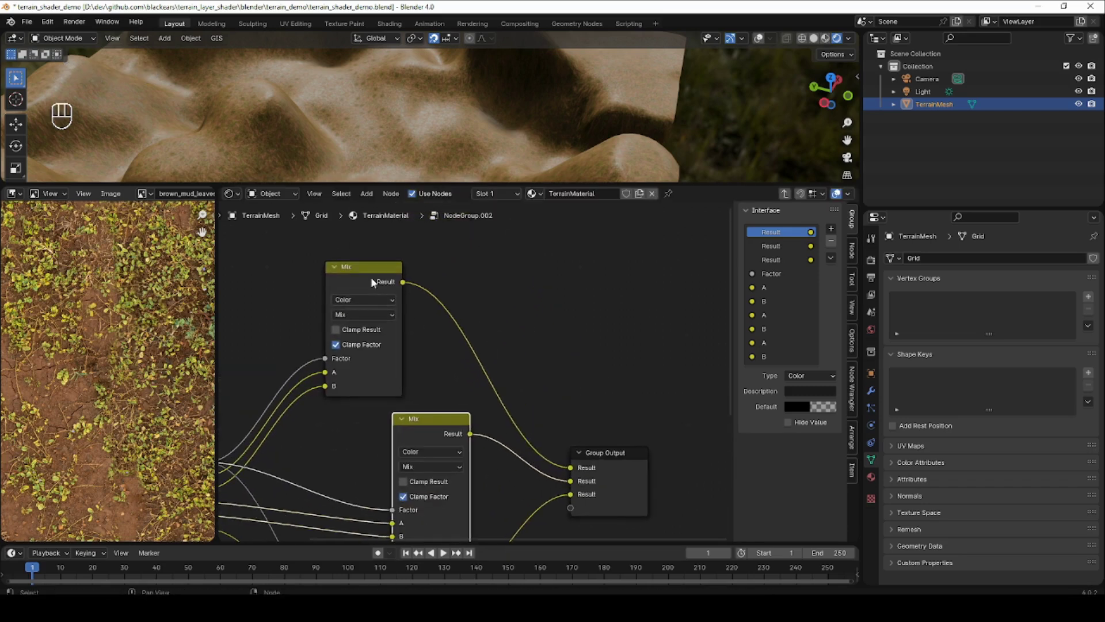
left_click(371, 277)
scroll(572, 374, "down", 1)
middle_click_drag(572, 374, 632, 366)
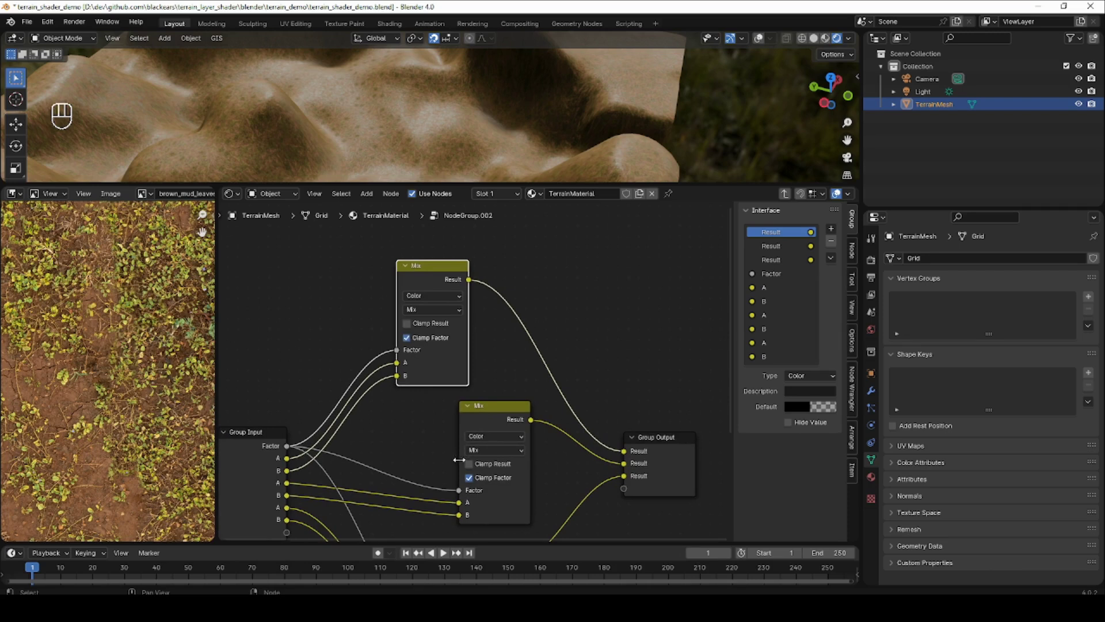
double_click(772, 232)
type("Diffuse")
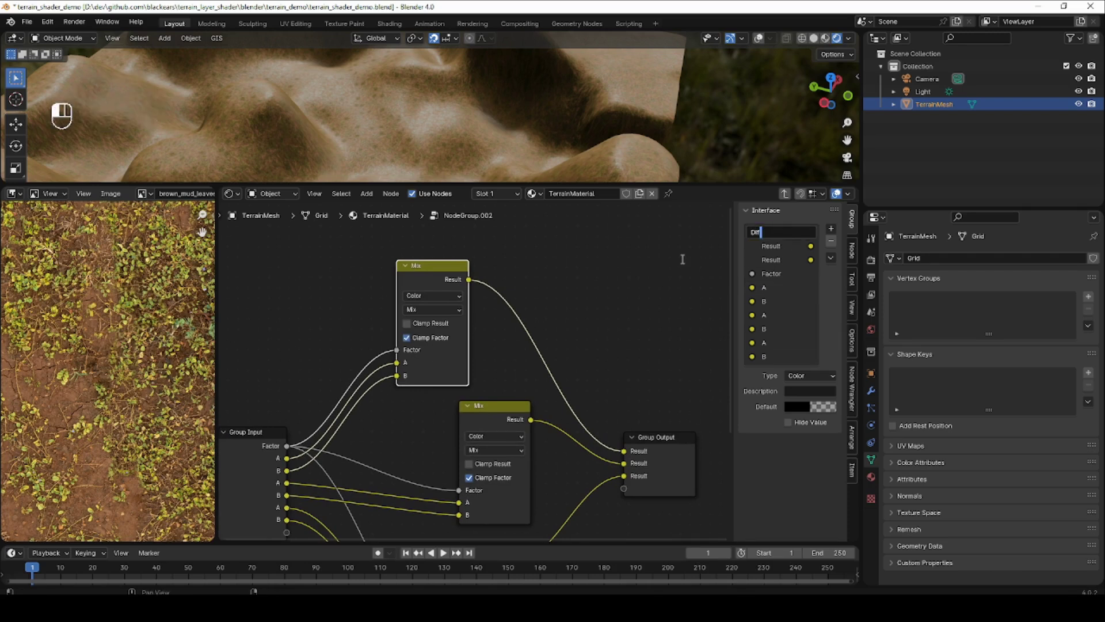
key("Return")
Rename the group's second output as Rough and its third output as Normal.
middle_click_drag(485, 403, 457, 315)
left_click(457, 315)
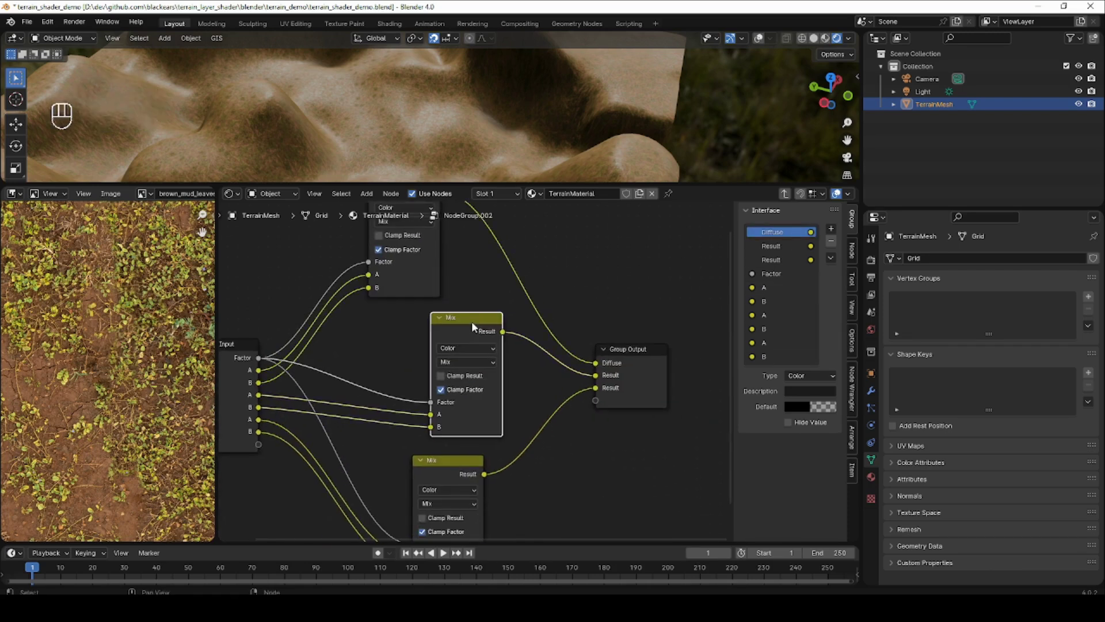
double_click(775, 245)
type("Rough")
key("BackSpace")
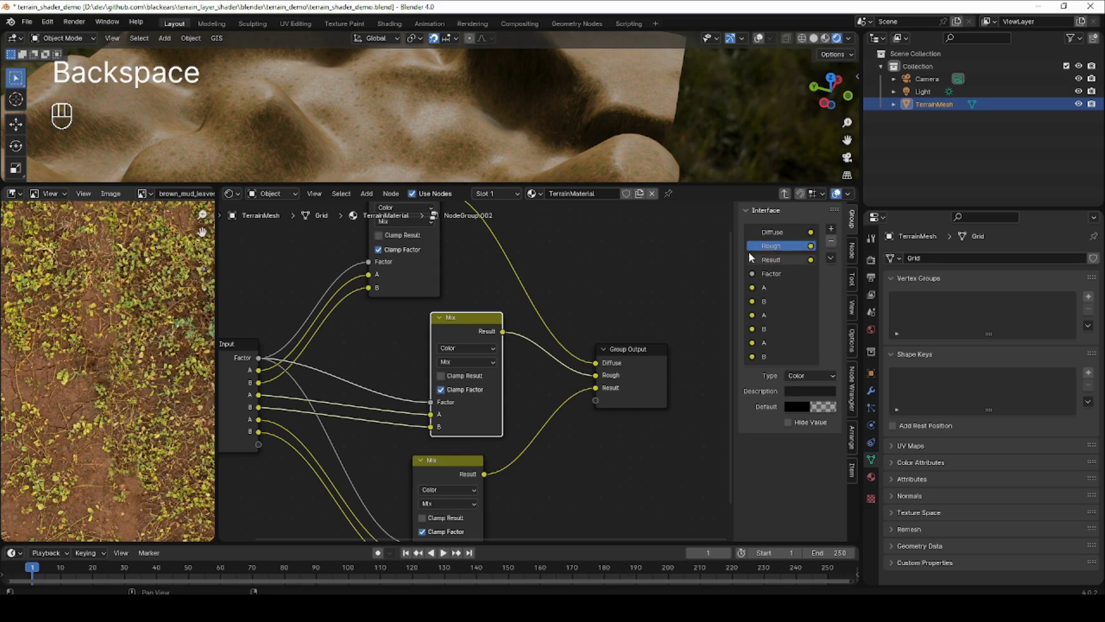
type("gh")
key("Return")
double_click(771, 260)
type("Normal")
key("Return")
Rename the first A and B group inputs as A Diffuse and B Diffuse.
double_click(775, 285)
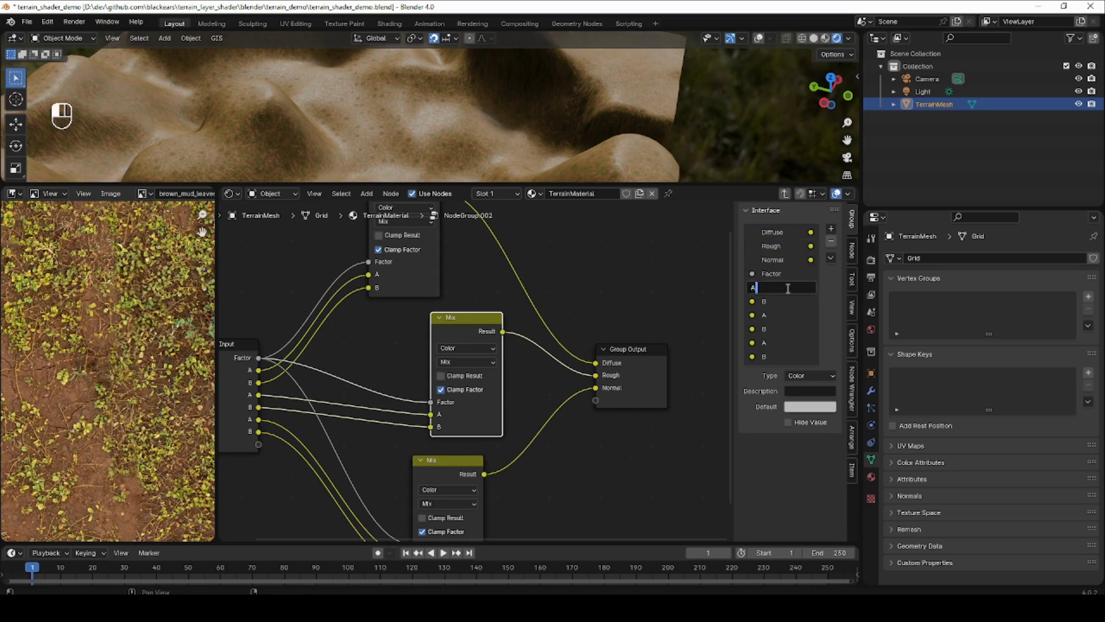
type("A Diffuse")
key("Return")
type("B Diffuse")
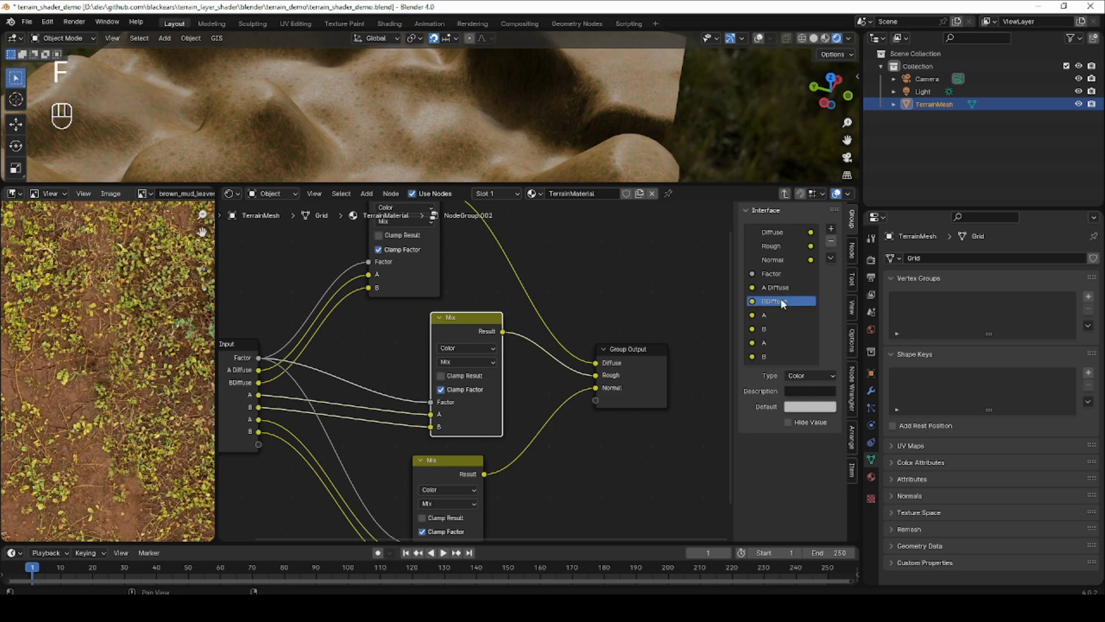
key("Return")
Rename the second pair of group inputs as A Rough and B Rough.
double_click(787, 314)
type("A Rough")
key("Return")
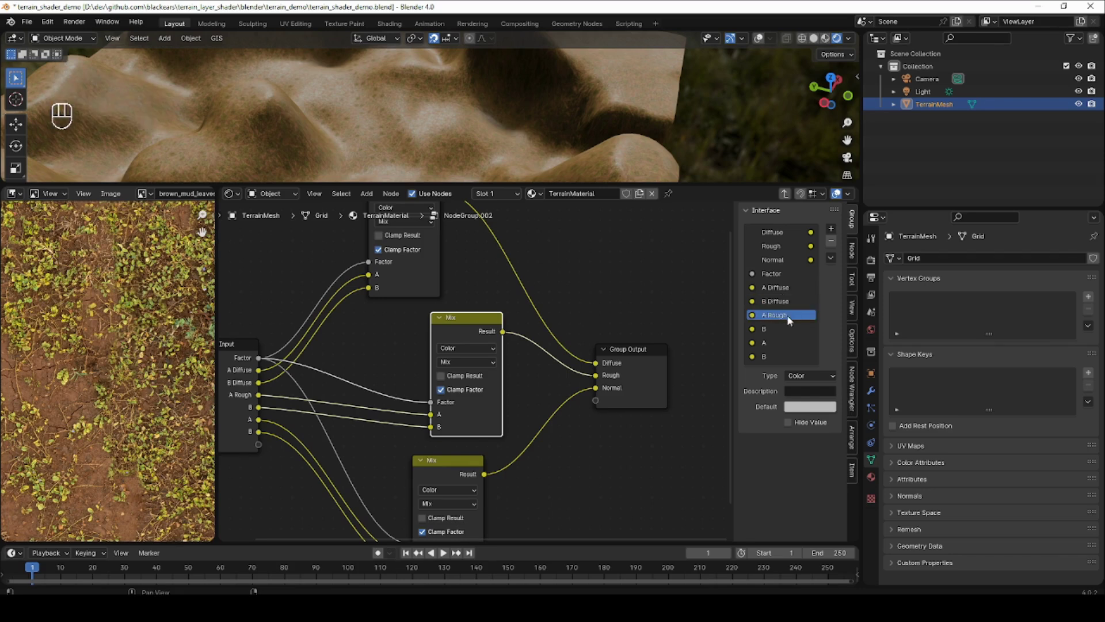
double_click(795, 329)
type("B Rough")
key("Return")
Rename the last pair of group inputs as A Normal and B Normal, and return to the main material nodes.
double_click(790, 341)
type("A Normal")
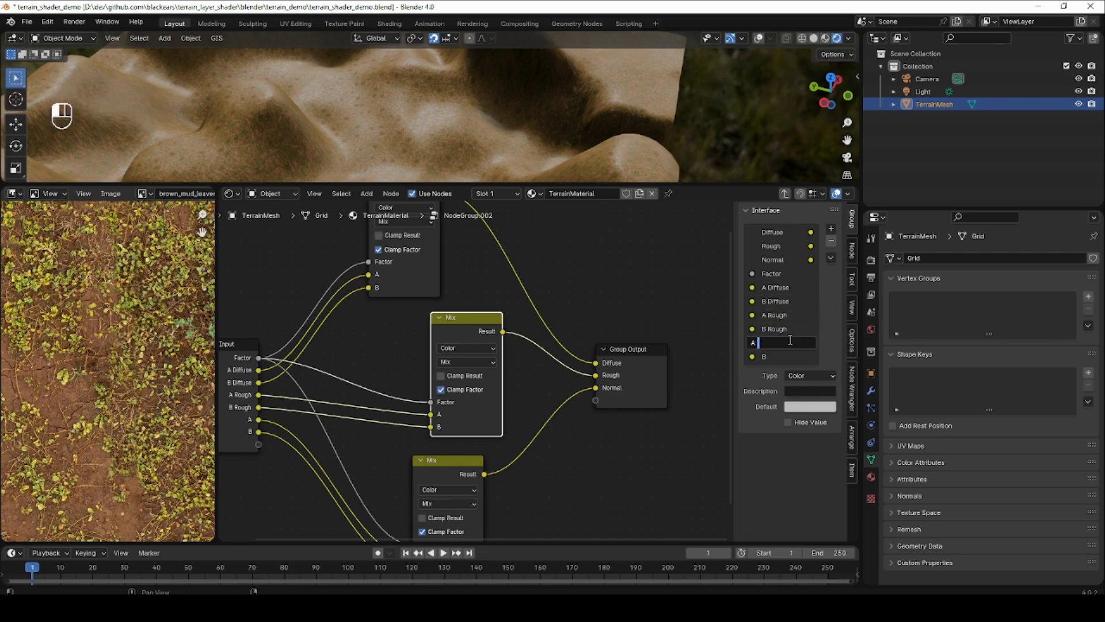
key("Return")
double_click(800, 355)
type("B Normal")
key("Return")
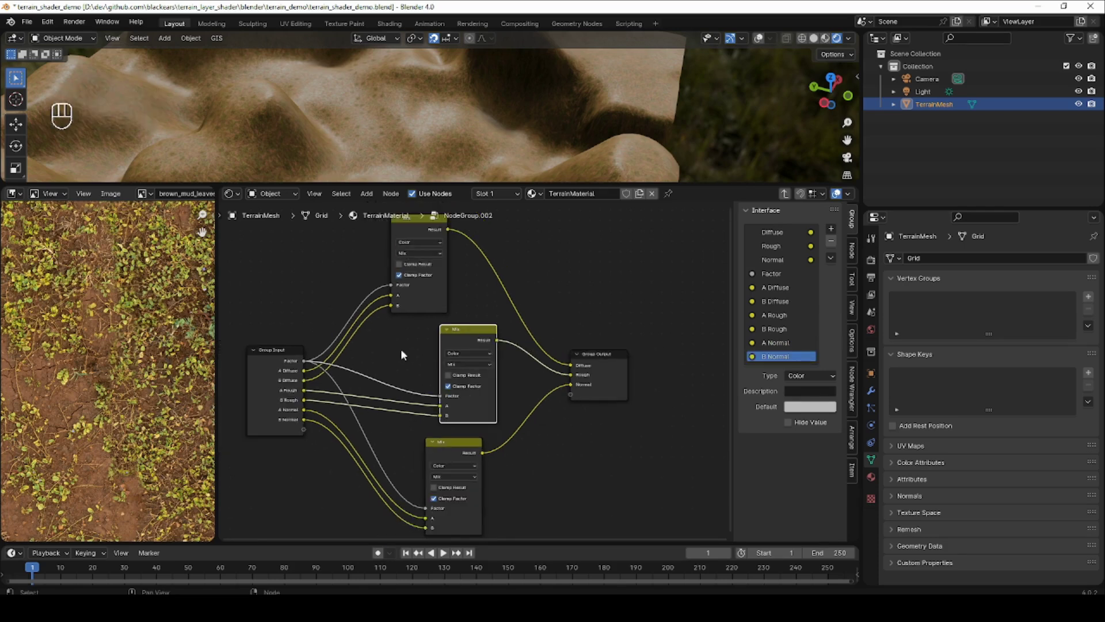
key("ctrl+Tab")
Switch the terrain mesh from Object Mode to Texture Paint mode.
middle_click_drag(400, 349, 475, 358)
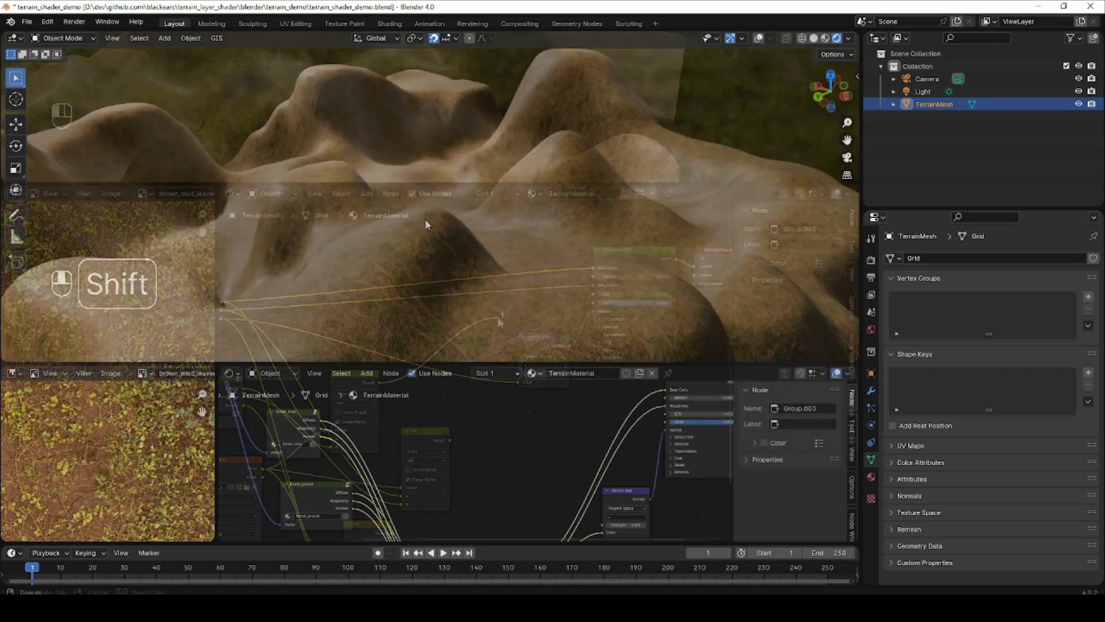
middle_click_drag(425, 219, 435, 183)
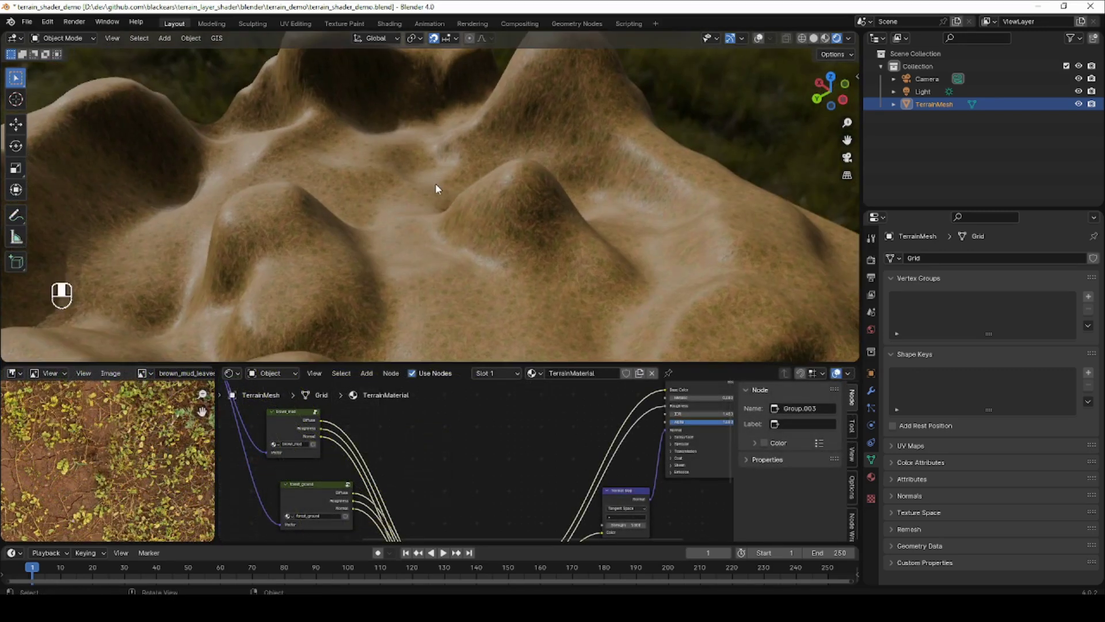
middle_click_drag(405, 460, 446, 543)
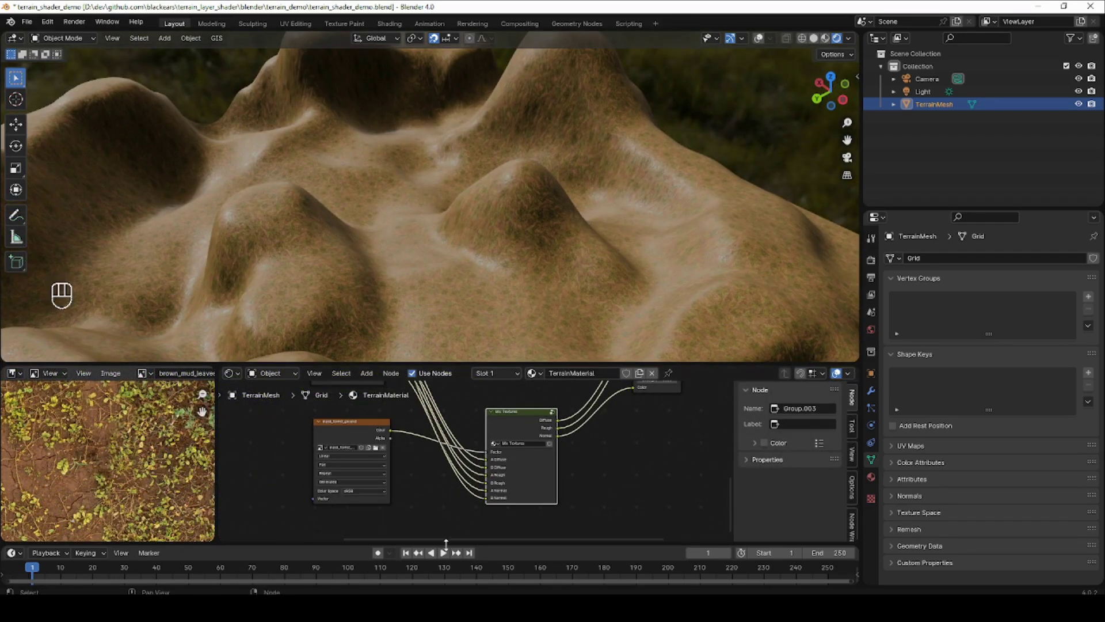
left_click(71, 35)
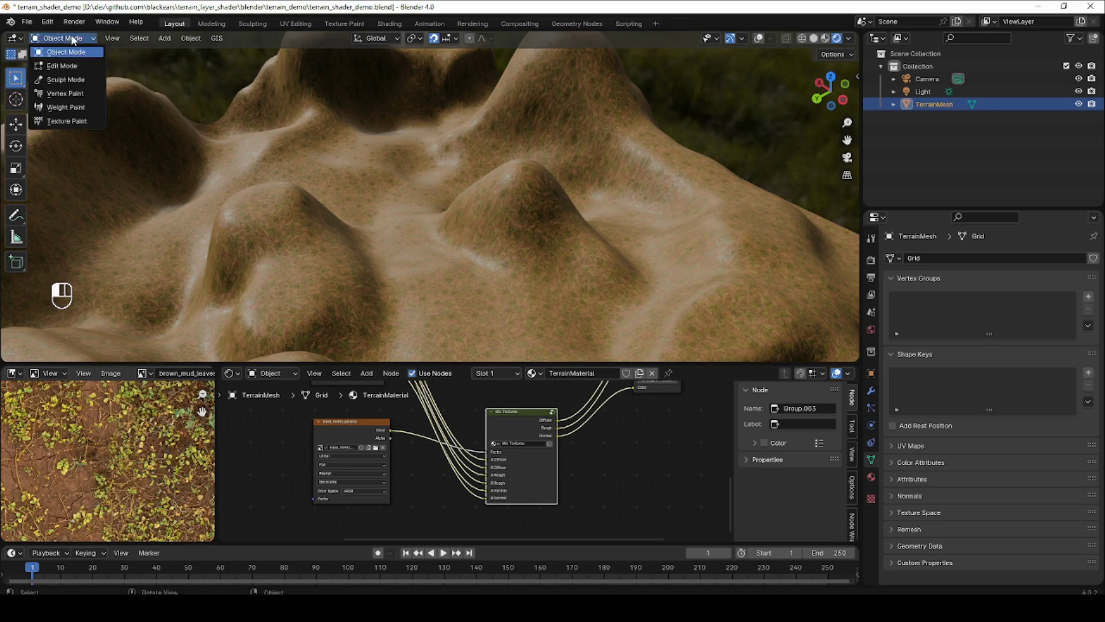
left_click(83, 122)
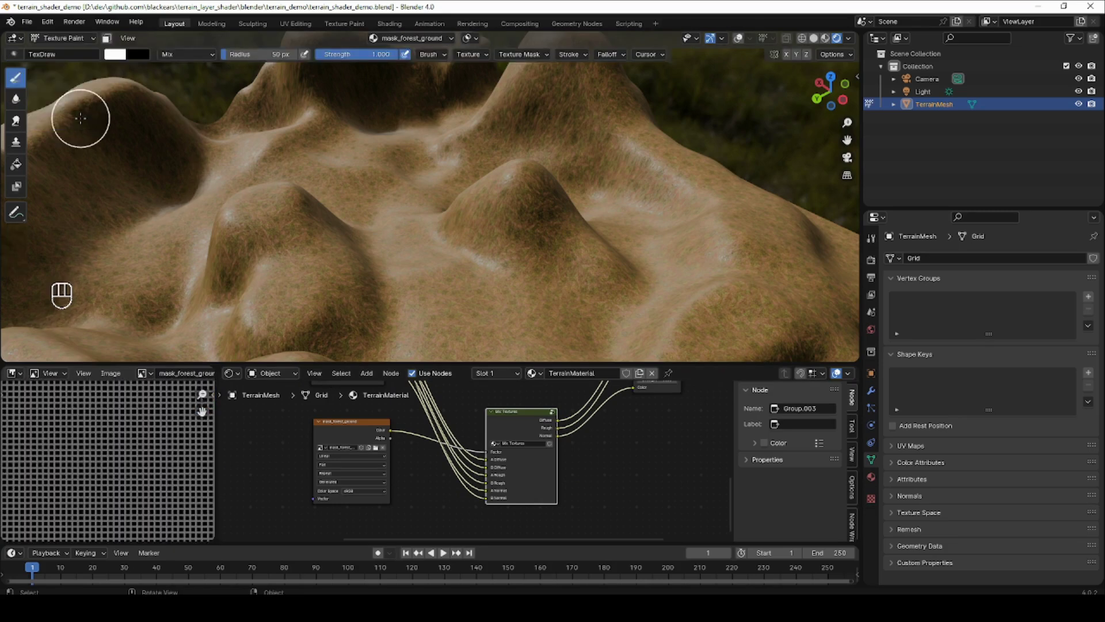
Select the mask_forest_ground node, fit its image in the image editor and turn off the overlays there.
left_click(347, 430)
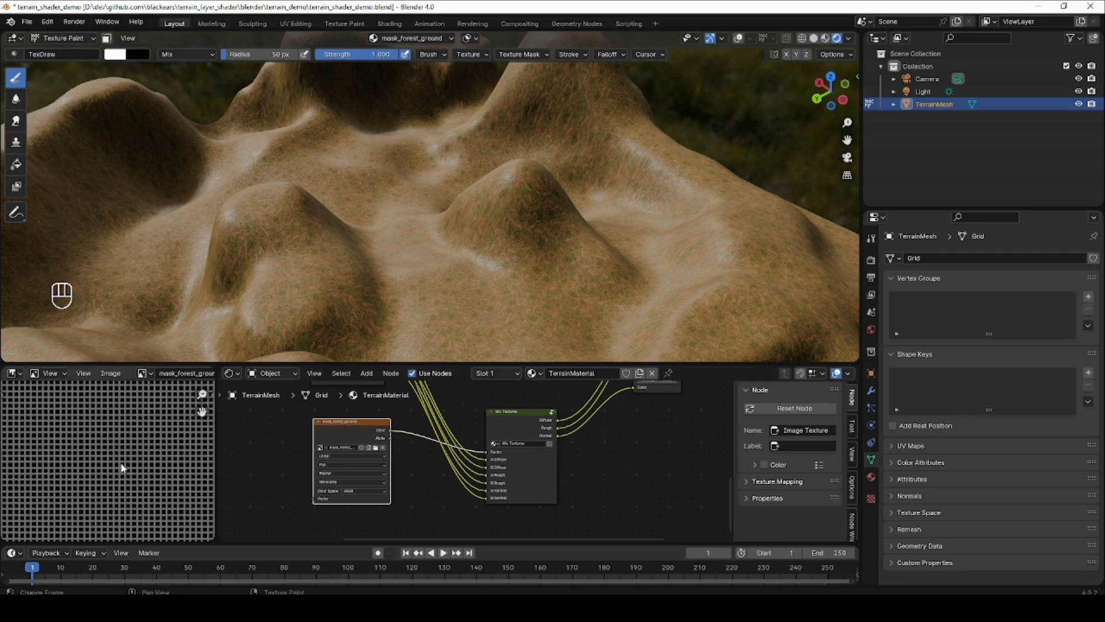
key("Home")
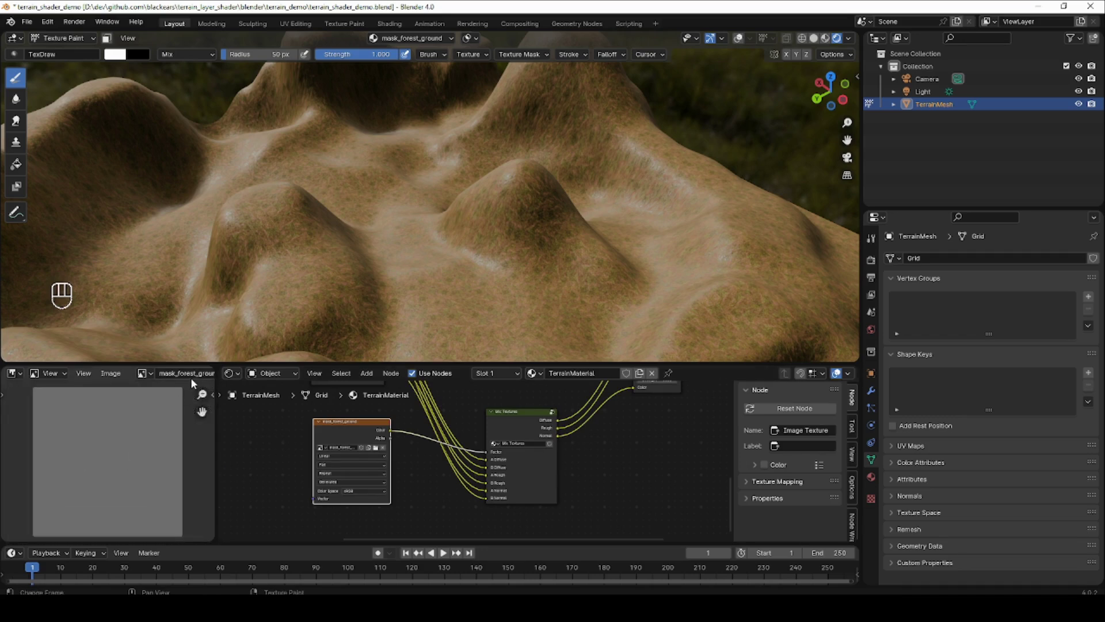
scroll(198, 373, "right", 5)
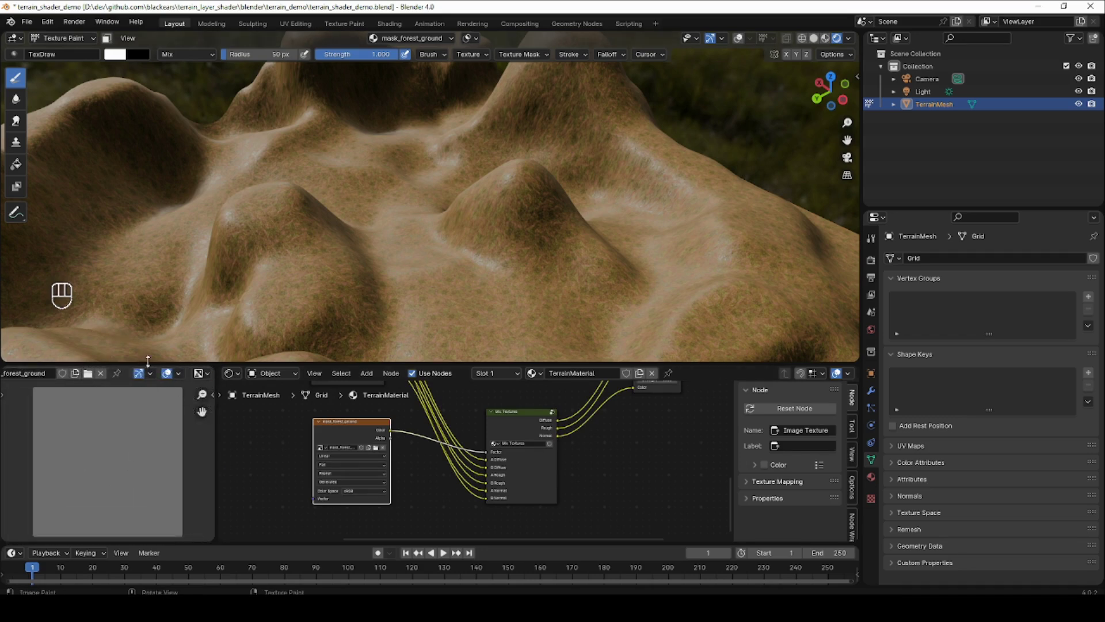
left_click(168, 374)
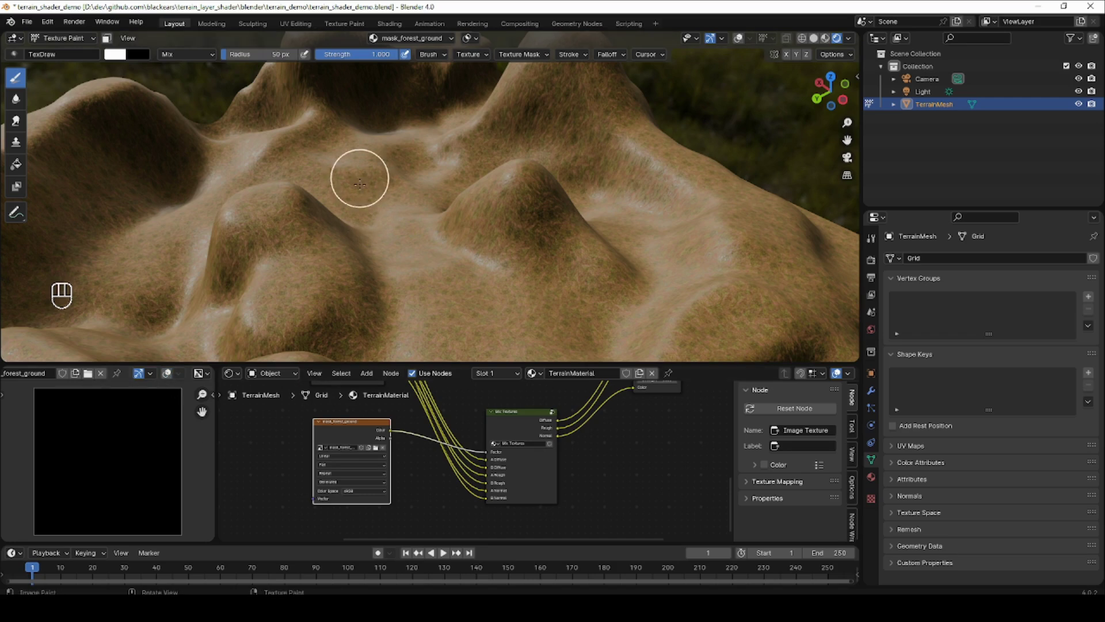
Paint a white patch on mask_forest_ground over the low ground between the terrain's hills.
middle_click_drag(360, 178, 328, 208)
mouse_move(351, 193)
left_mouse_down()
mouse_move(279, 154)
mouse_move(266, 174)
left_mouse_up()
mouse_move(237, 153)
left_mouse_down()
mouse_move(313, 141)
mouse_move(321, 129)
mouse_move(306, 120)
mouse_move(243, 186)
left_mouse_up()
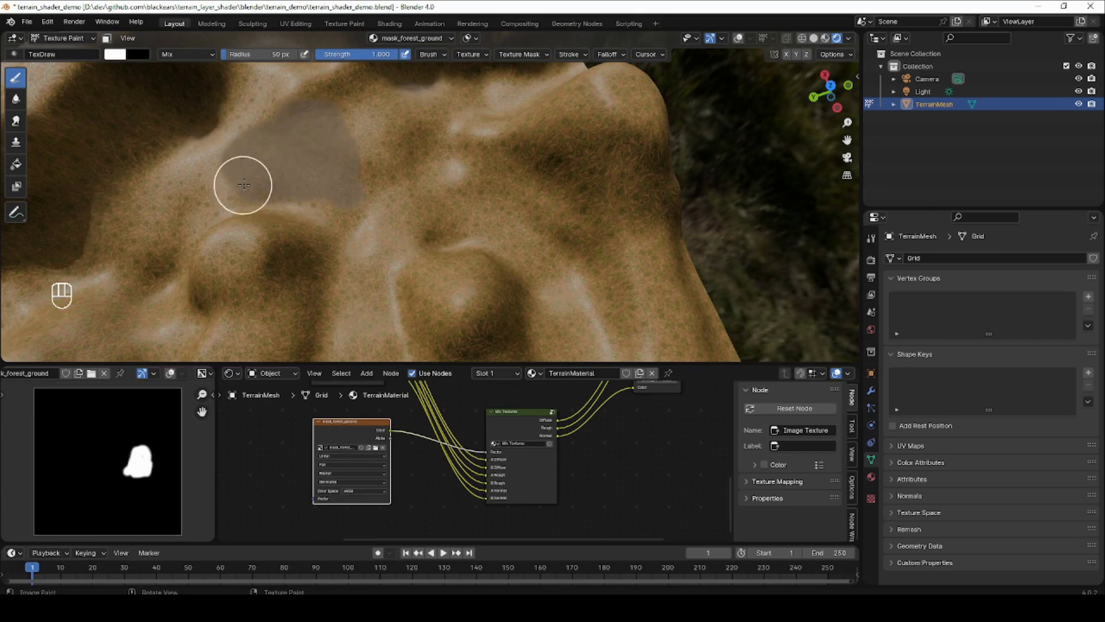
Extend the white mask painting along the valleys to form connected, branching forest-ground paths between the hills.
middle_click_drag(432, 214, 374, 230)
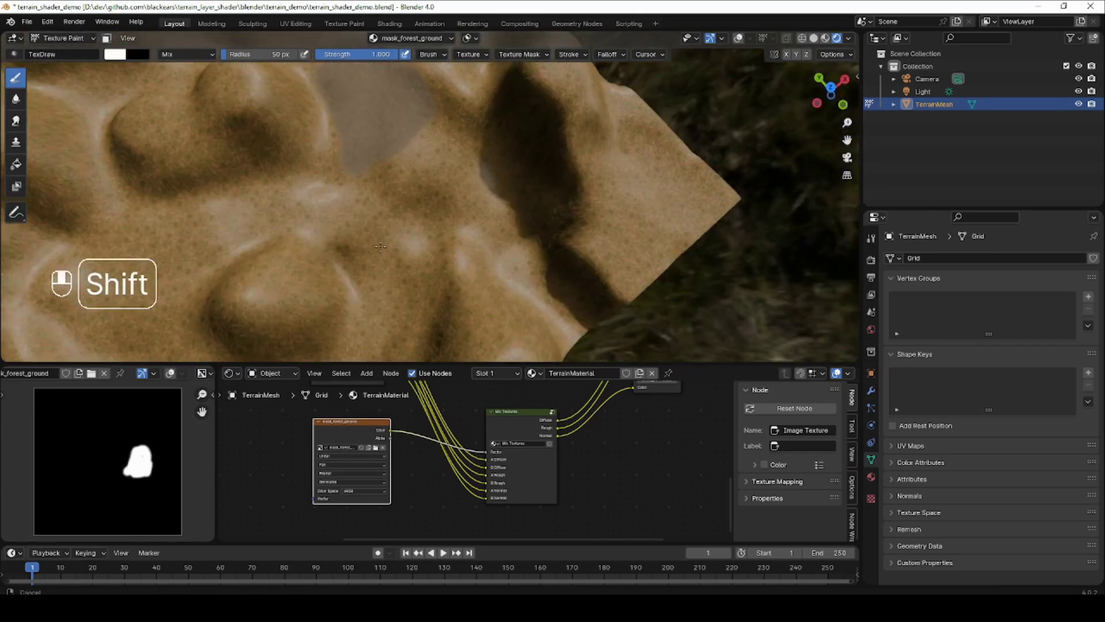
scroll(364, 235, "up", 2)
mouse_move(381, 209)
left_mouse_down()
mouse_move(395, 299)
mouse_move(365, 288)
mouse_move(438, 175)
left_mouse_up()
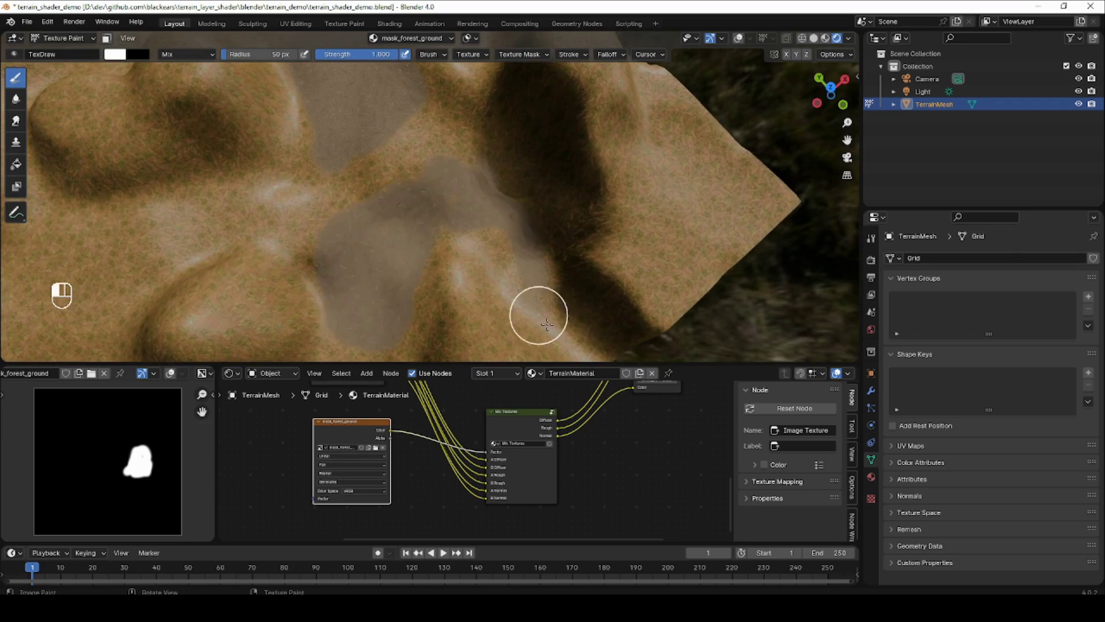
mouse_move(538, 313)
middle_mouse_down()
mouse_move(333, 215)
mouse_move(340, 264)
mouse_move(366, 244)
middle_mouse_up()
mouse_move(367, 244)
left_mouse_down()
mouse_move(425, 259)
mouse_move(410, 256)
mouse_move(337, 353)
mouse_move(402, 250)
left_mouse_up()
mouse_move(402, 251)
middle_mouse_down()
mouse_move(397, 198)
mouse_move(403, 230)
mouse_move(444, 247)
mouse_move(444, 282)
middle_mouse_up()
mouse_move(393, 327)
left_mouse_down()
mouse_move(418, 264)
mouse_move(632, 155)
mouse_move(422, 328)
mouse_move(398, 244)
left_mouse_up()
middle_click_drag(398, 244, 446, 219)
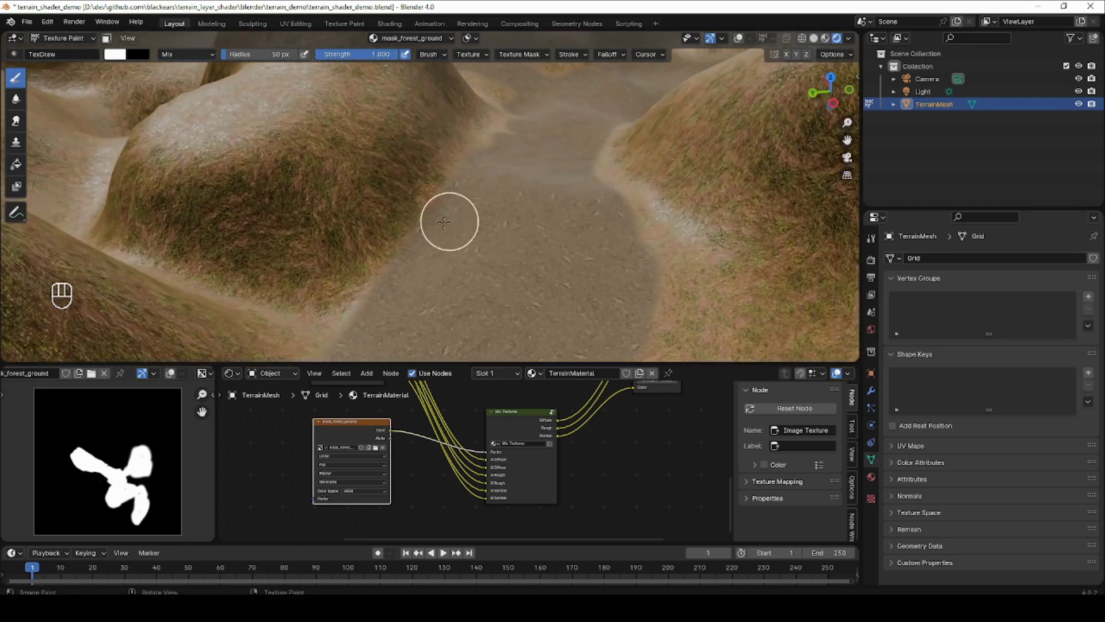
Add an Image Texture node below the forest ground mask and create a new image named mask_sand in it.
key("alt+Tab")
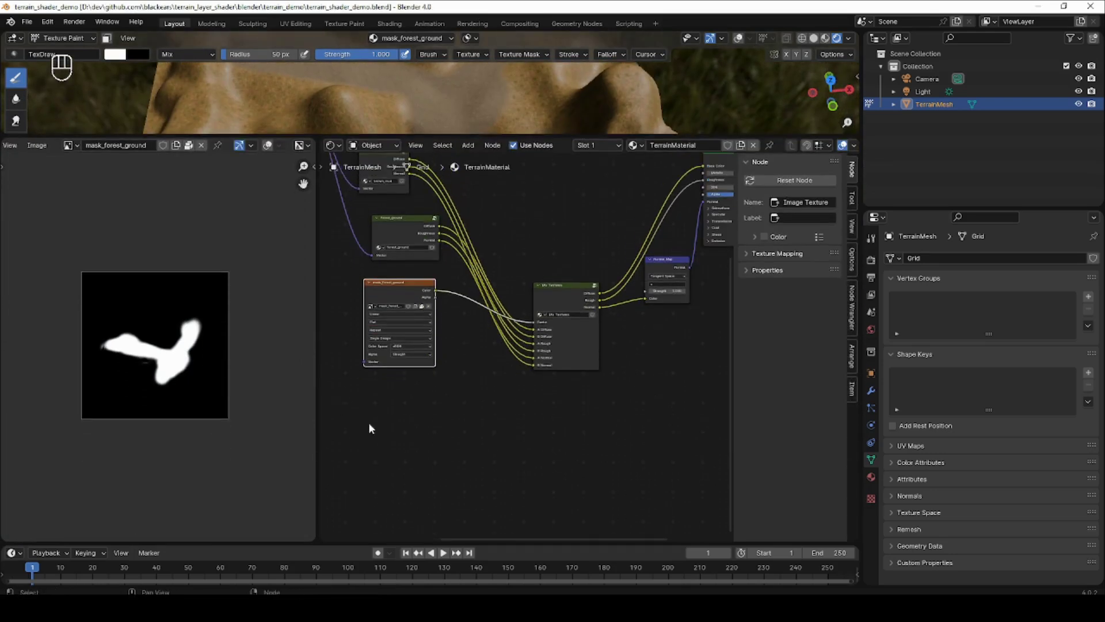
key("shift+a")
type("image")
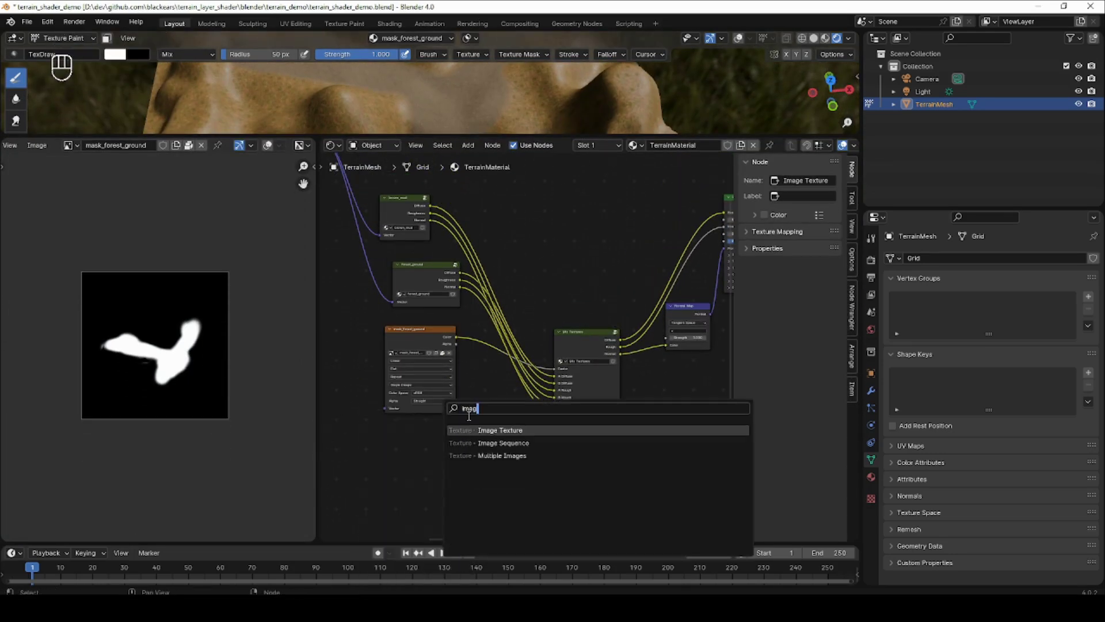
key("Return")
scroll(428, 447, "up", 1)
middle_click_drag(429, 446, 478, 340)
left_click(452, 382)
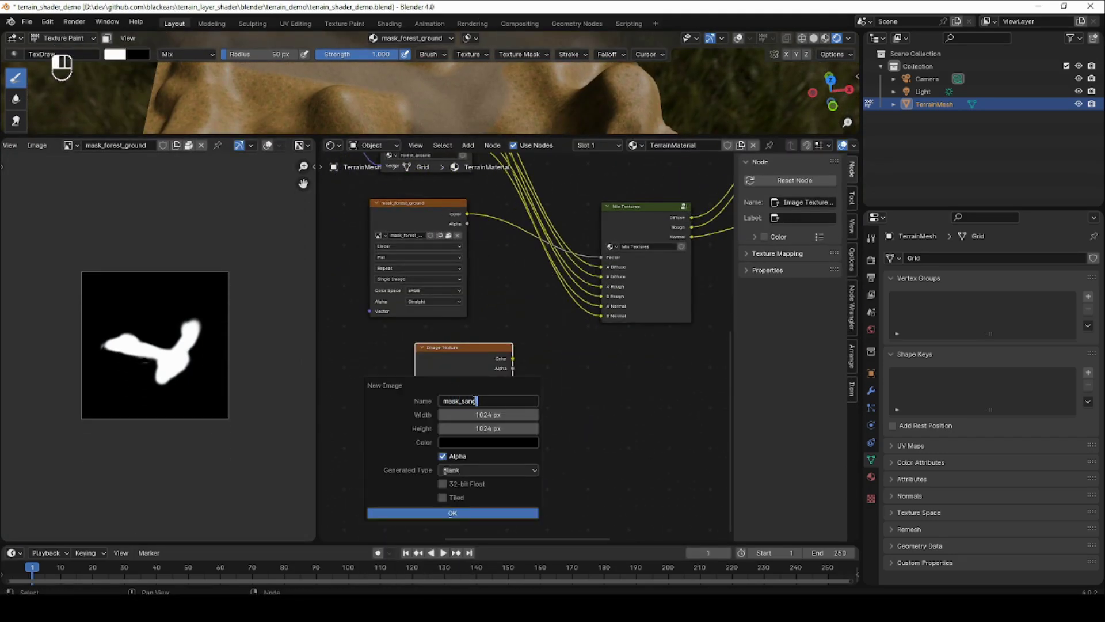
key("Return")
key("Return")
Duplicate the forest_ground group node and place the copy beside the mask_sand node.
middle_click_drag(489, 299, 476, 392)
scroll(476, 392, "down", 1)
left_click(400, 239)
key("shift+d")
left_click(531, 489)
middle_click_drag(534, 478, 493, 290)
scroll(493, 290, "up", 4)
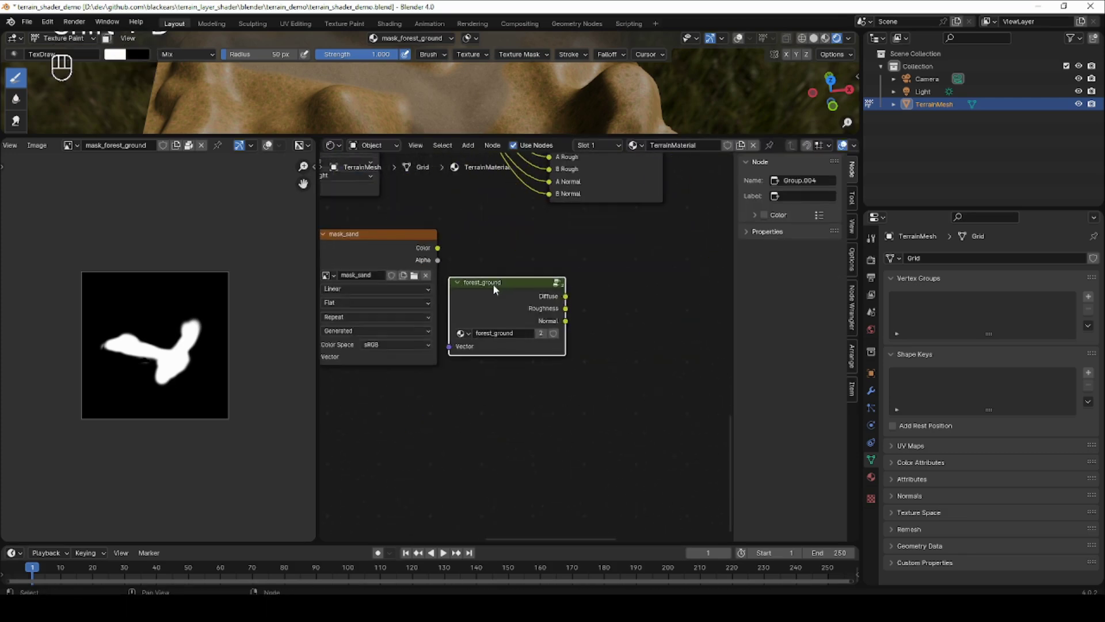
Place the duplicated forest_ground group below the mask_sand node and turn it into an independent group named sand.
left_click_drag(493, 285, 445, 378)
scroll(483, 423, "up", 1)
left_click(490, 431)
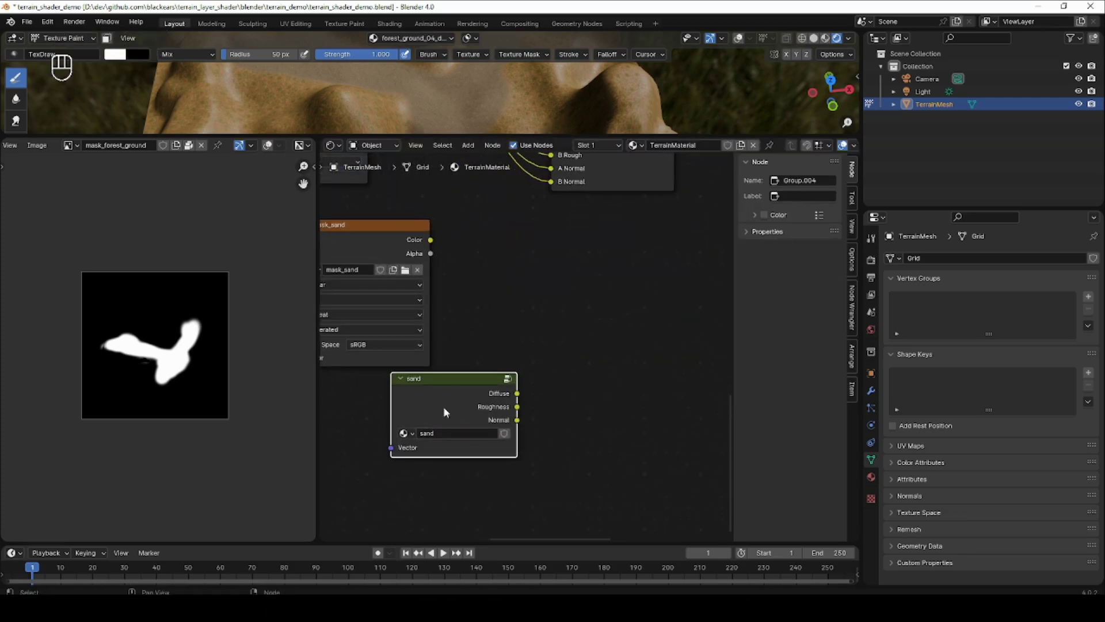
Replace the three images inside the sand group with the sand_01 diffuse, roughness and normal textures from the sand_01_1k.blend folder.
key("Tab")
middle_click_drag(484, 303, 479, 433)
left_click(592, 292)
left_click(336, 130)
left_click(335, 130)
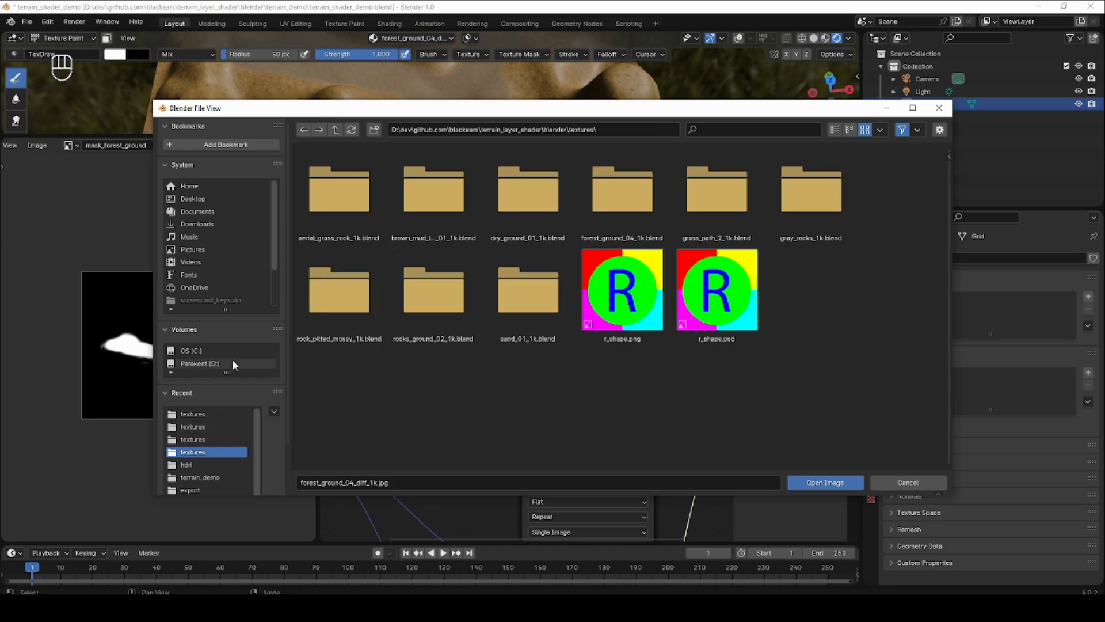
double_click(528, 293)
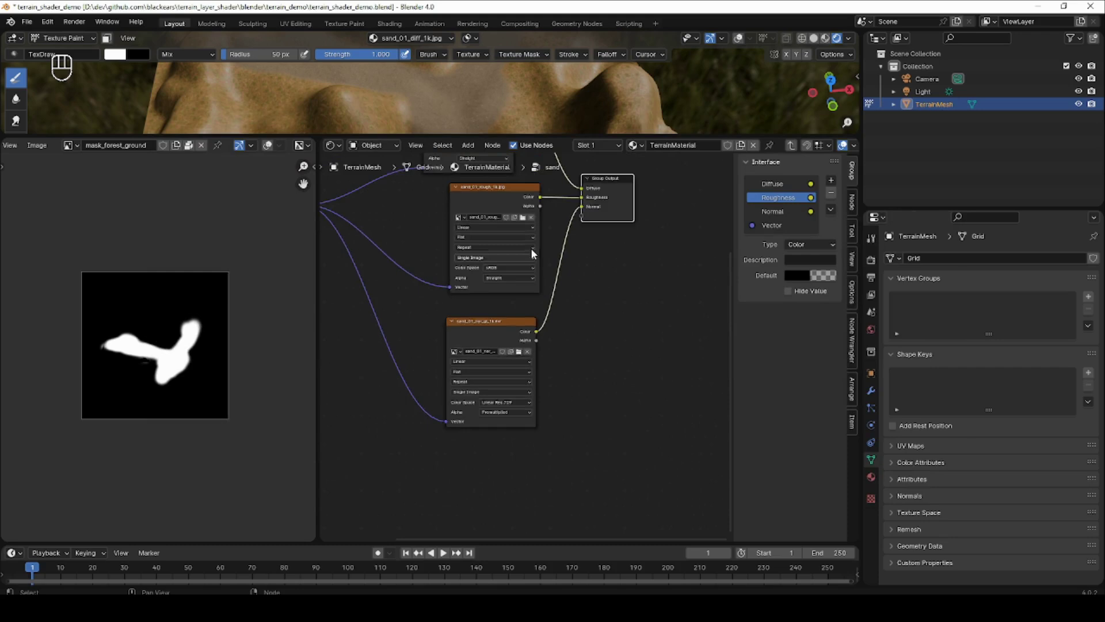
middle_click_drag(485, 263, 464, 360)
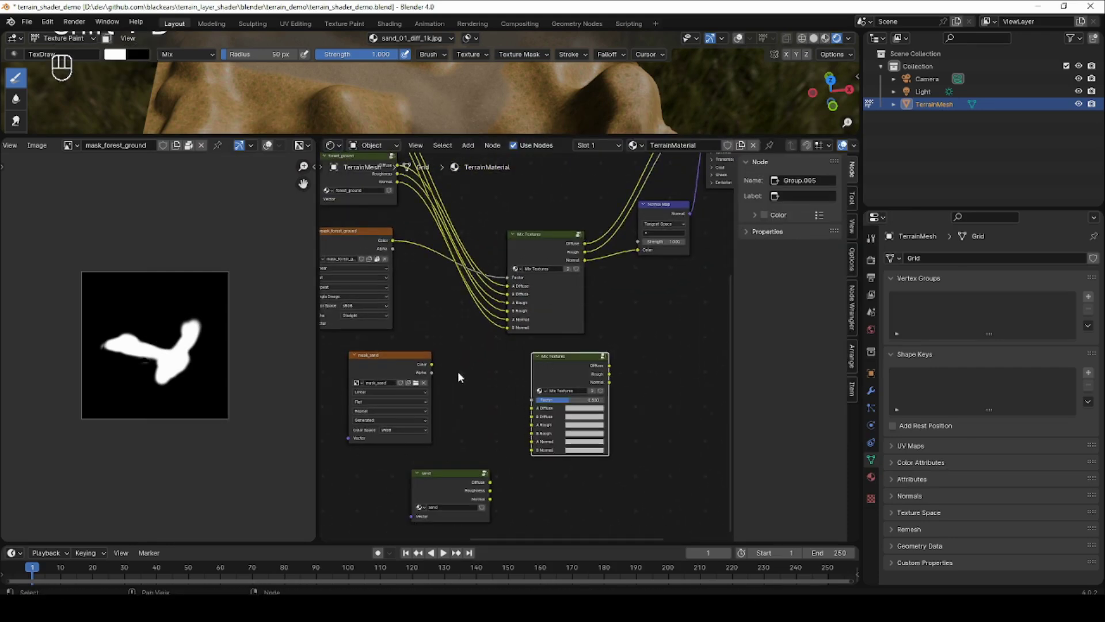
Connect mask_sand's Color to the Factor of the second Mix Textures group, and the shared Vector output to the sand group.
left_click_drag(428, 368, 530, 395)
middle_click_drag(426, 412, 558, 423)
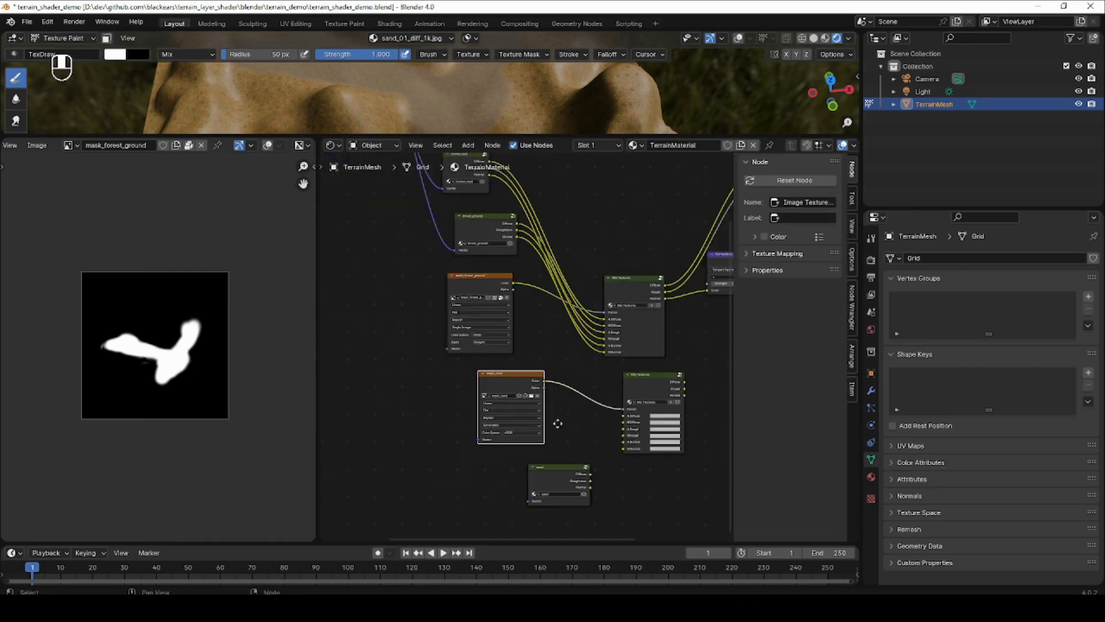
scroll(558, 423, "down", 4)
left_click_drag(555, 433, 542, 181)
middle_click_drag(543, 180, 533, 311)
scroll(460, 323, "up", 8)
middle_click_drag(418, 316, 461, 357)
left_click_drag(577, 324, 535, 250)
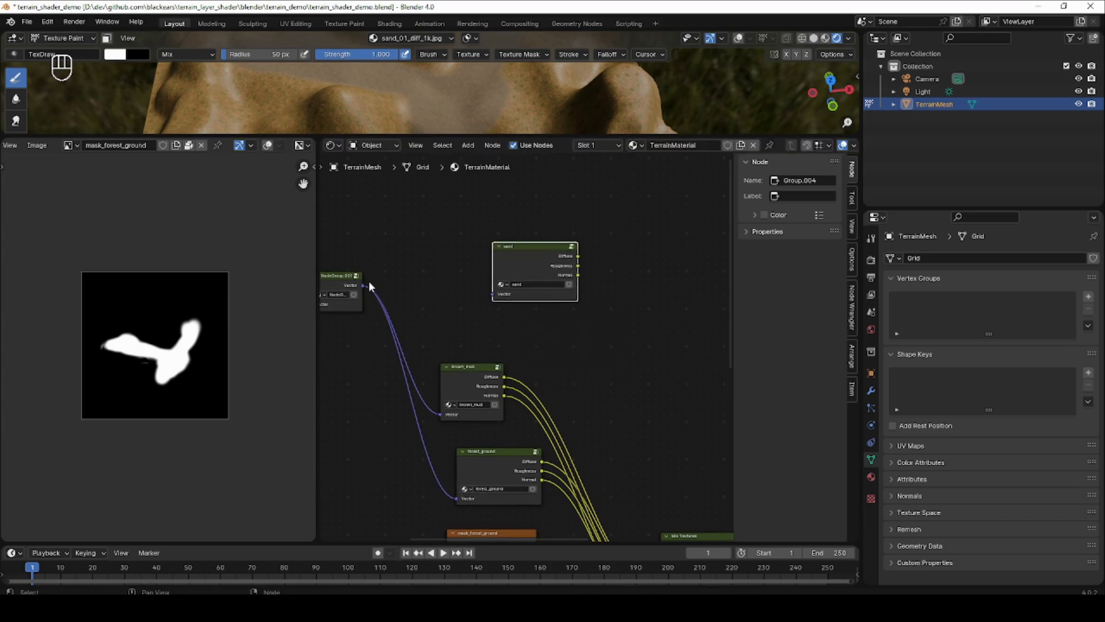
left_click_drag(363, 286, 492, 294)
Rearrange the nodes so the sand group sits beside the second Mix Textures group with mask_sand below it.
scroll(532, 356, "down", 5)
middle_click_drag(585, 434, 513, 327)
left_click_drag(459, 176, 386, 469)
middle_click_drag(472, 459, 480, 291)
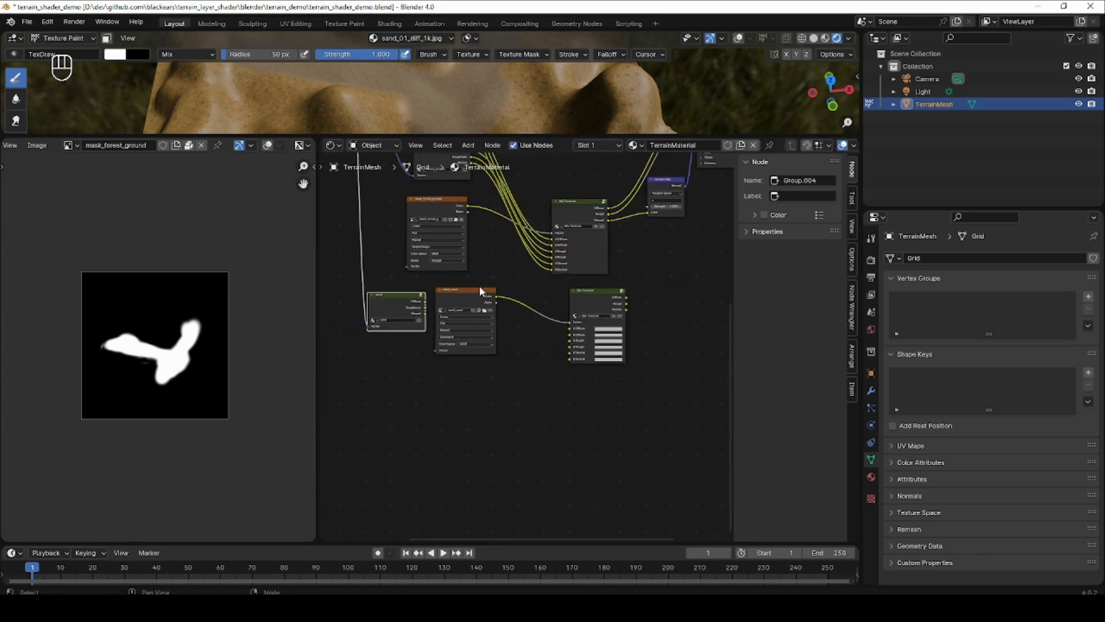
scroll(480, 291, "up", 1)
left_click_drag(476, 288, 484, 405)
left_click_drag(377, 292, 484, 302)
Connect the sand group's Diffuse, Roughness and Normal outputs to the second Mix Textures group's B inputs.
scroll(518, 345, "up", 6)
middle_click_drag(528, 358, 409, 392)
left_click_drag(405, 316, 482, 356)
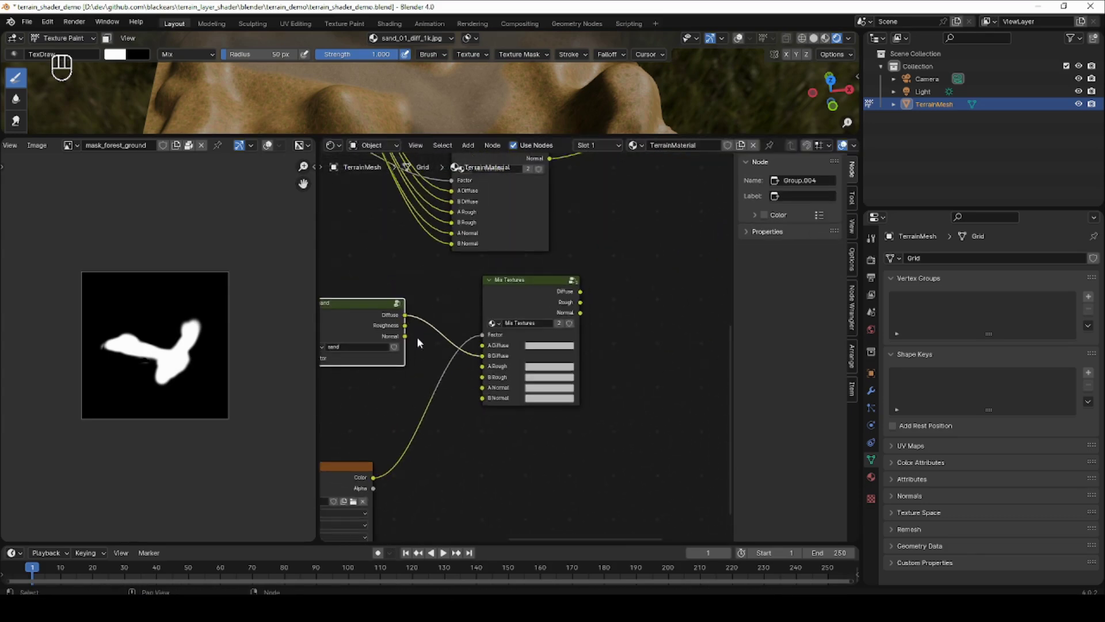
left_click_drag(482, 400, 483, 398)
Shift the second Mix Textures group past the first and feed the first group's Diffuse, Rough and Normal into its A inputs.
scroll(521, 323, "down", 6)
middle_click_drag(531, 297, 409, 456)
left_click_drag(649, 244, 592, 367)
middle_click_drag(464, 456, 528, 318)
left_click_drag(444, 373, 513, 321)
scroll(508, 317, "up", 2)
scroll(484, 354, "up", 1)
left_click_drag(445, 248, 451, 302)
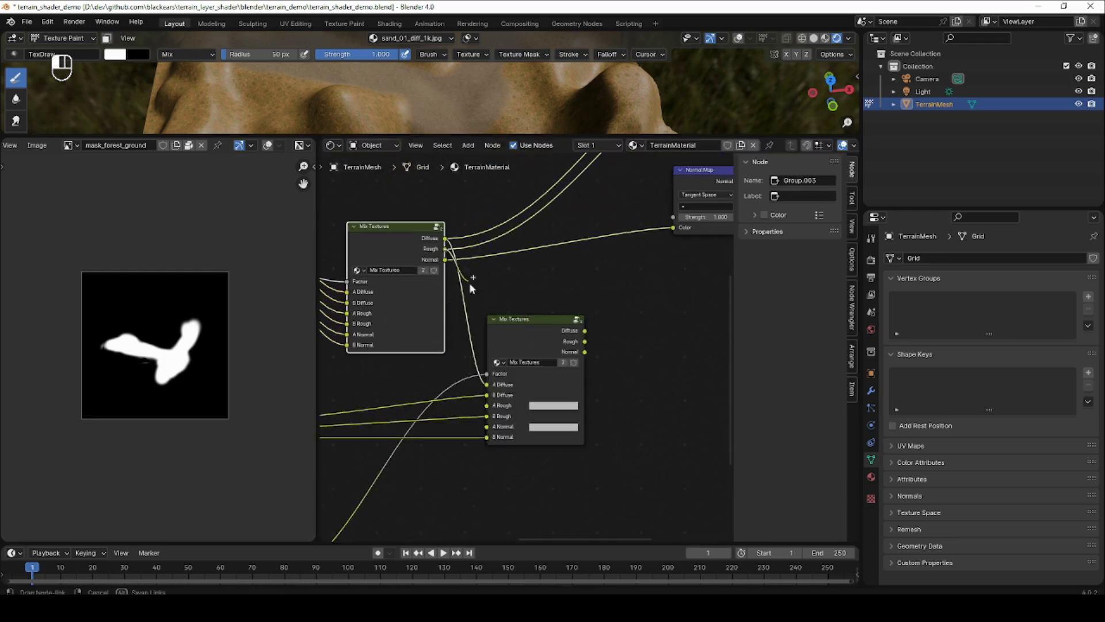
left_click_drag(485, 426, 485, 426)
Route the second Mix Textures group's outputs to the Principled BSDF's Base Color and Roughness and to the Normal Map's Color.
scroll(550, 247, "down", 2)
middle_click_drag(553, 239, 417, 395)
left_click_drag(442, 467, 569, 225)
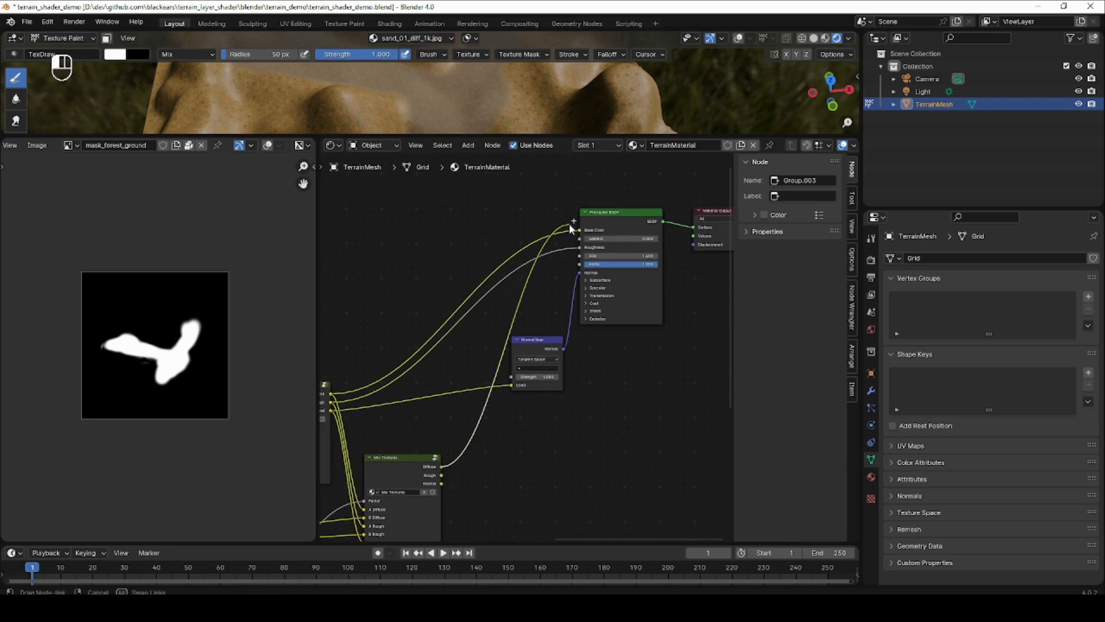
left_click_drag(441, 483, 512, 384)
scroll(516, 381, "down", 2)
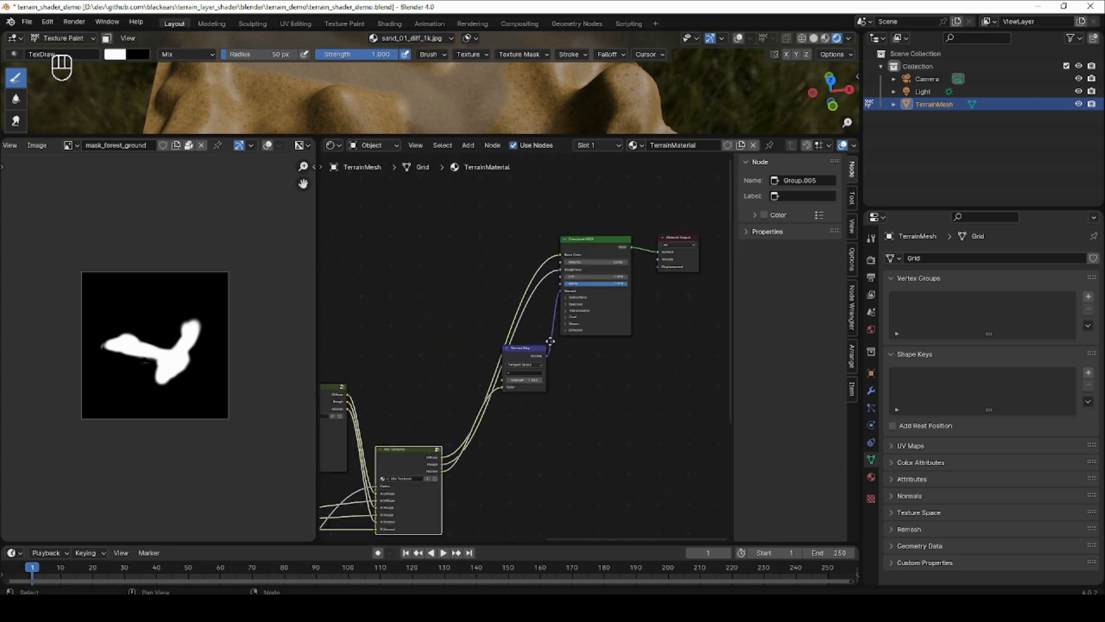
middle_click_drag(547, 340, 469, 369)
left_click_drag(638, 249, 494, 475)
Move the mask_sand node up closer to the sand group and enlarge the 3D viewport for painting.
scroll(423, 446, "down", 3)
middle_click_drag(345, 402, 516, 296)
scroll(410, 442, "up", 5)
middle_click_drag(411, 442, 493, 388)
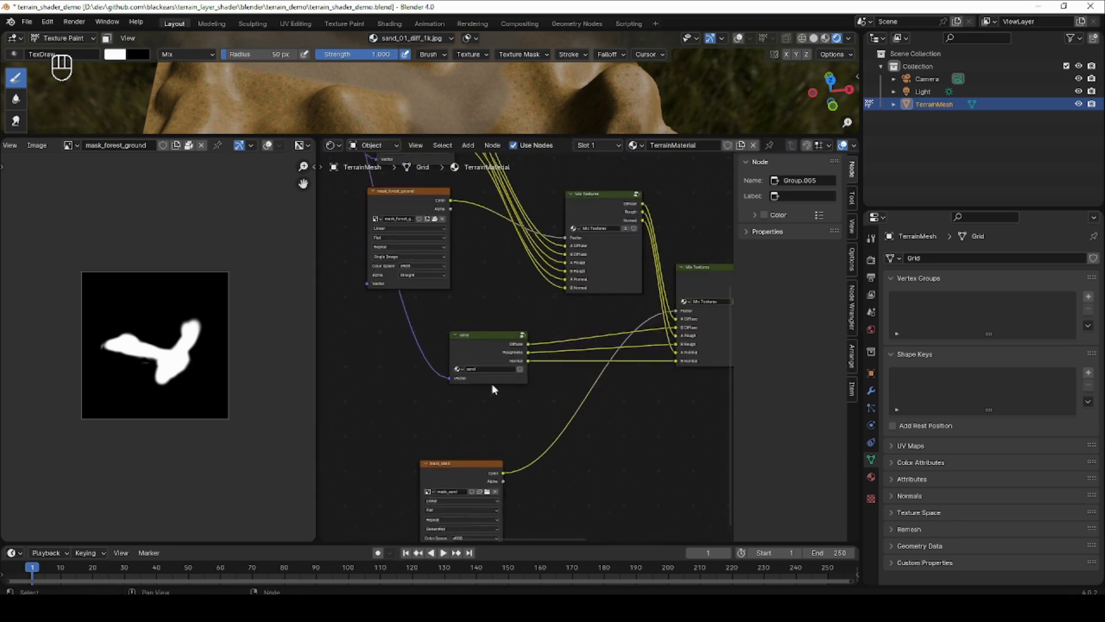
left_click_drag(481, 462, 506, 417)
left_click_drag(557, 136, 550, 410)
Make mask_sand the active paint image and paint three separate sand patches on the low ground around the forest-ground paths.
left_click(410, 38)
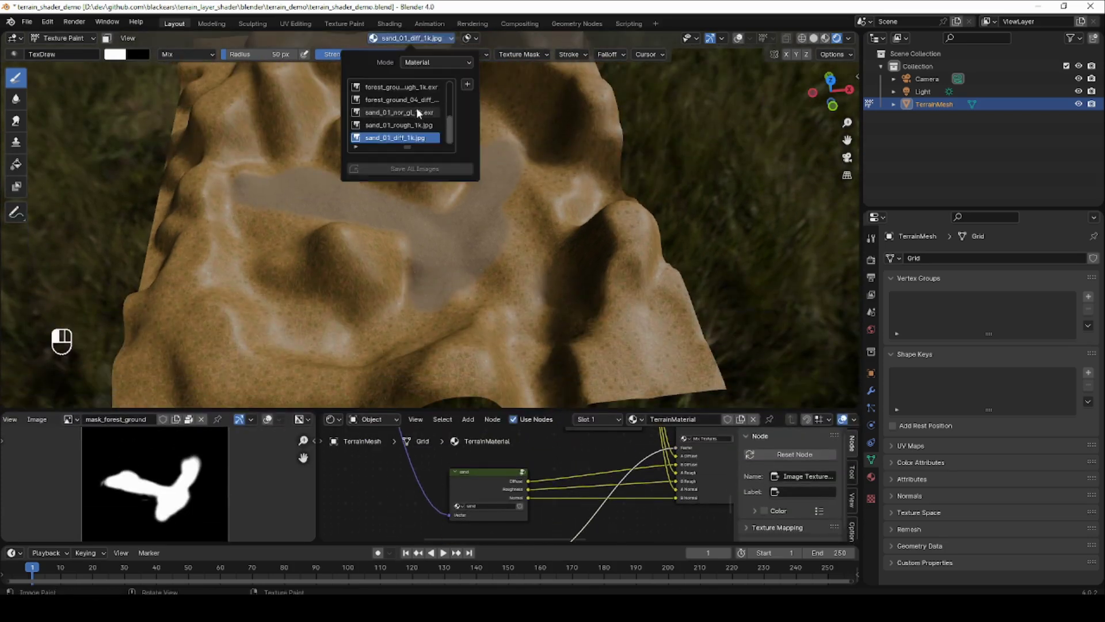
left_click(397, 125)
middle_click_drag(297, 190, 423, 214, "shift")
left_click_drag(423, 214, 288, 217)
mouse_move(288, 217)
middle_mouse_down()
mouse_move(404, 171)
mouse_move(353, 279)
middle_mouse_up()
mouse_move(353, 279)
left_mouse_down()
mouse_move(385, 287)
mouse_move(328, 306)
left_mouse_up()
mouse_move(328, 306)
middle_mouse_down()
mouse_move(378, 246)
mouse_move(353, 237)
middle_mouse_up()
mouse_move(353, 236)
left_mouse_down()
mouse_move(368, 217)
mouse_move(409, 249)
left_mouse_up()
middle_click_drag(410, 249, 288, 204)
scroll(364, 190, "up", 3)
middle_click_drag(365, 190, 373, 242, "shift")
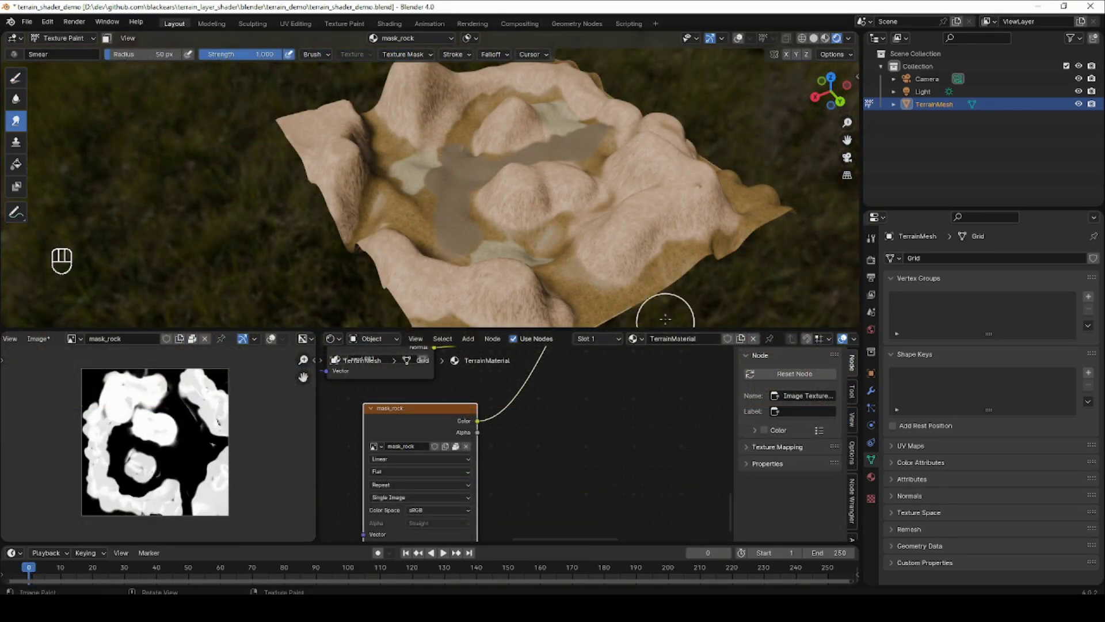
Examine the terrain with its painted rock layer and the complete chained node network of TerrainMaterial.
middle_click_drag(462, 226, 614, 187)
middle_click_drag(568, 399, 544, 427, "ctrl")
middle_click_drag(545, 407, 553, 442, "shift")
left_click_drag(599, 332, 600, 157)
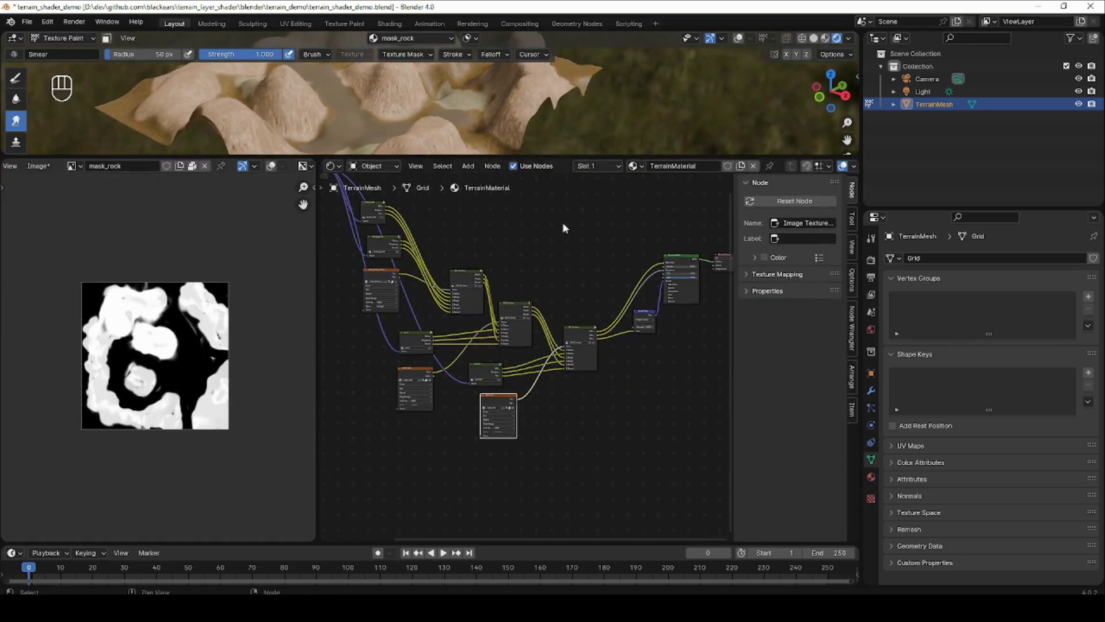
middle_click_drag(533, 364, 385, 348, "ctrl")
middle_click_drag(500, 340, 587, 314, "ctrl")
middle_click_drag(587, 314, 575, 351, "shift")
left_click_drag(567, 157, 567, 354)
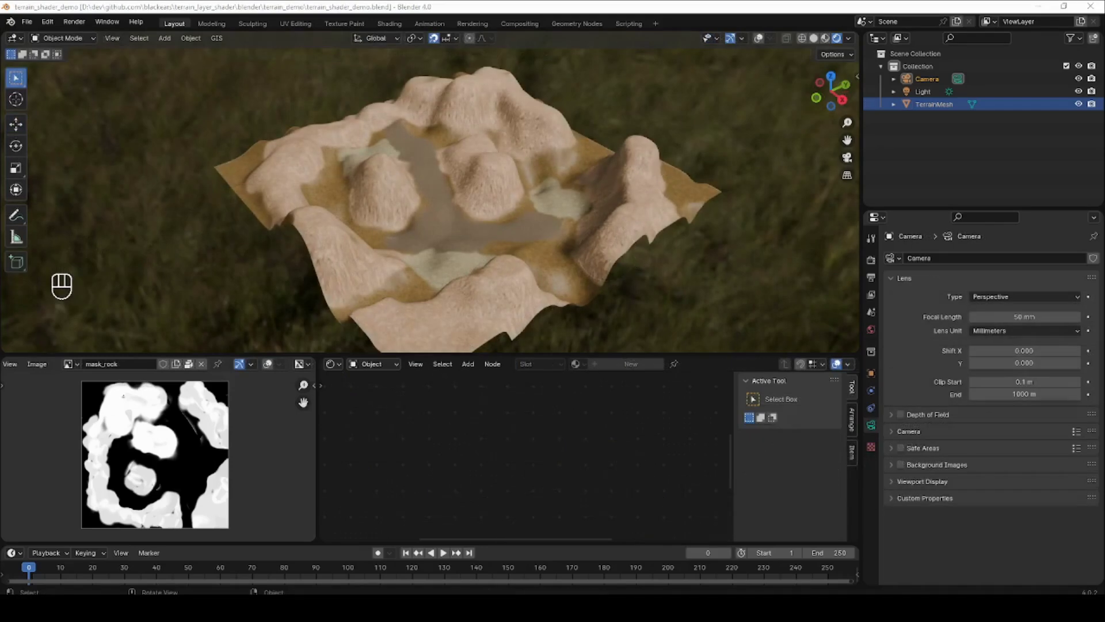
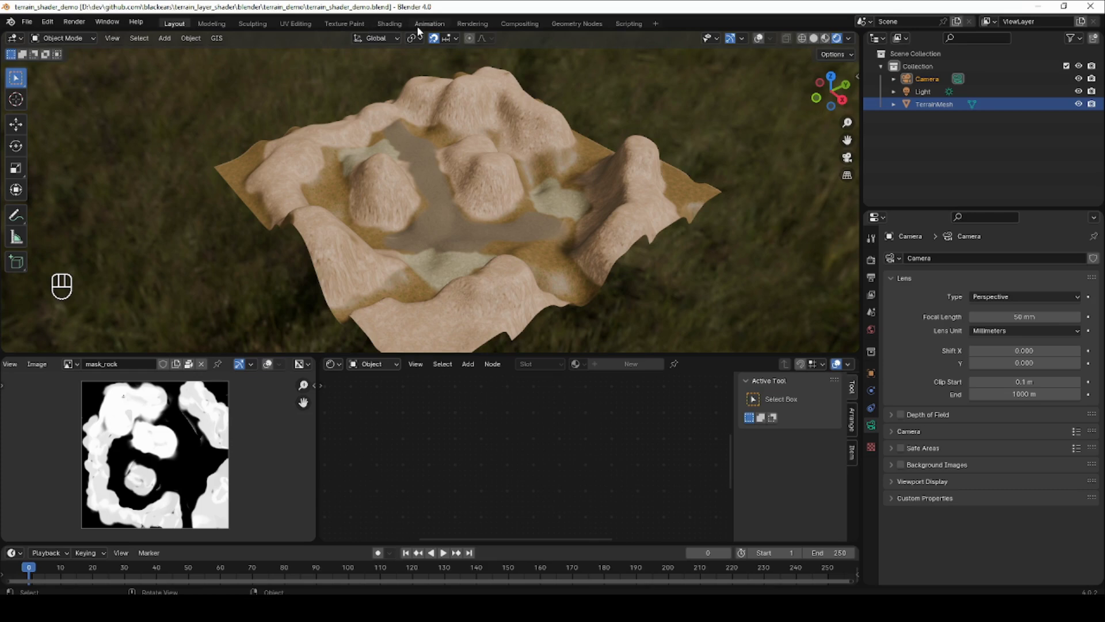
Switch to the Compositing workspace and enable nodes for the scene's compositor.
left_click(518, 24)
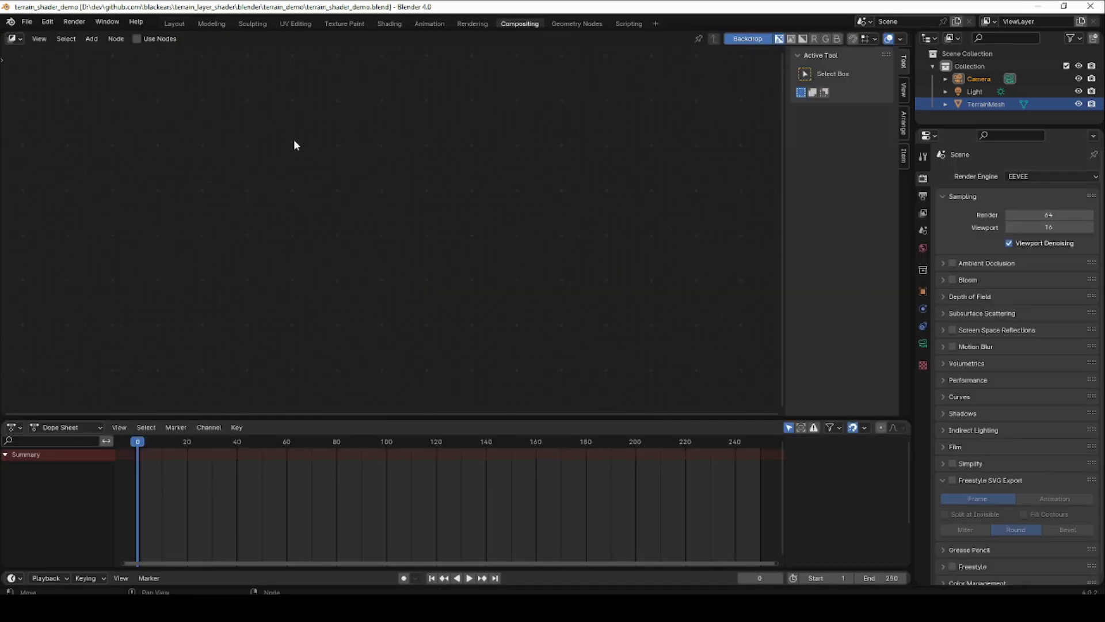
left_click(137, 38)
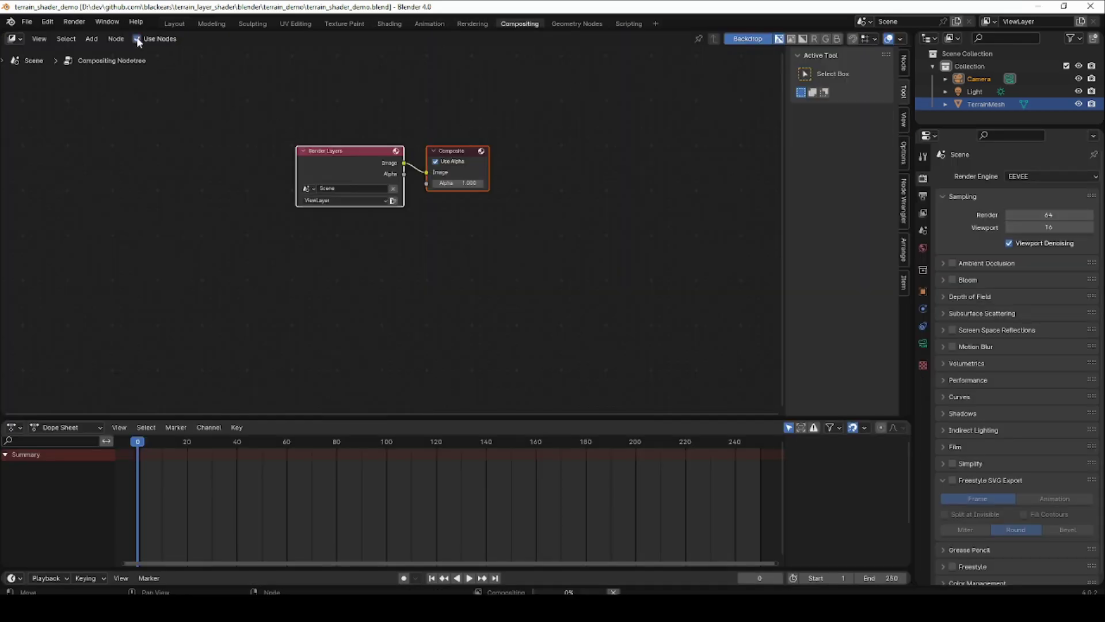
middle_click_drag(326, 211, 355, 215)
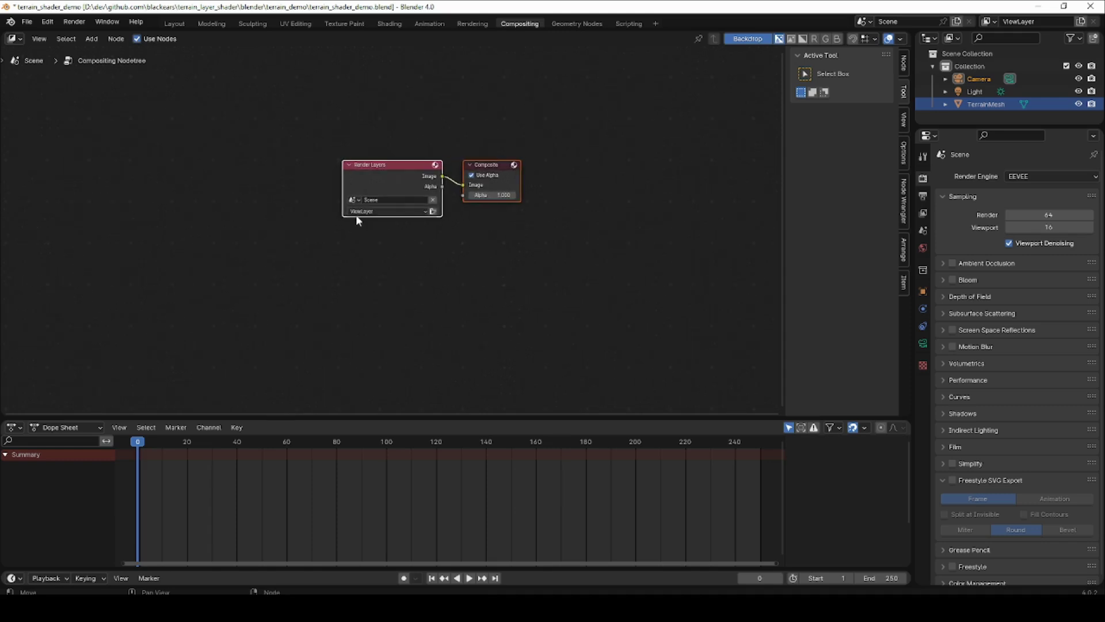
Add an Image input node below the Render Layers node and assign mask_forest_ground to it.
left_click(323, 254)
key("shift+a")
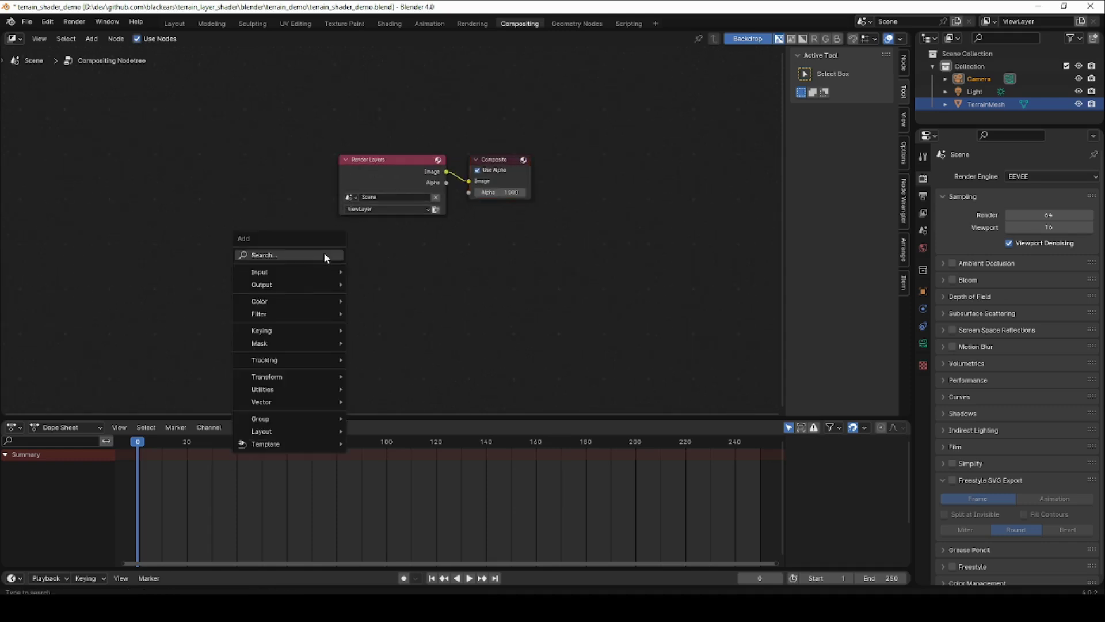
left_click(323, 254)
type("image")
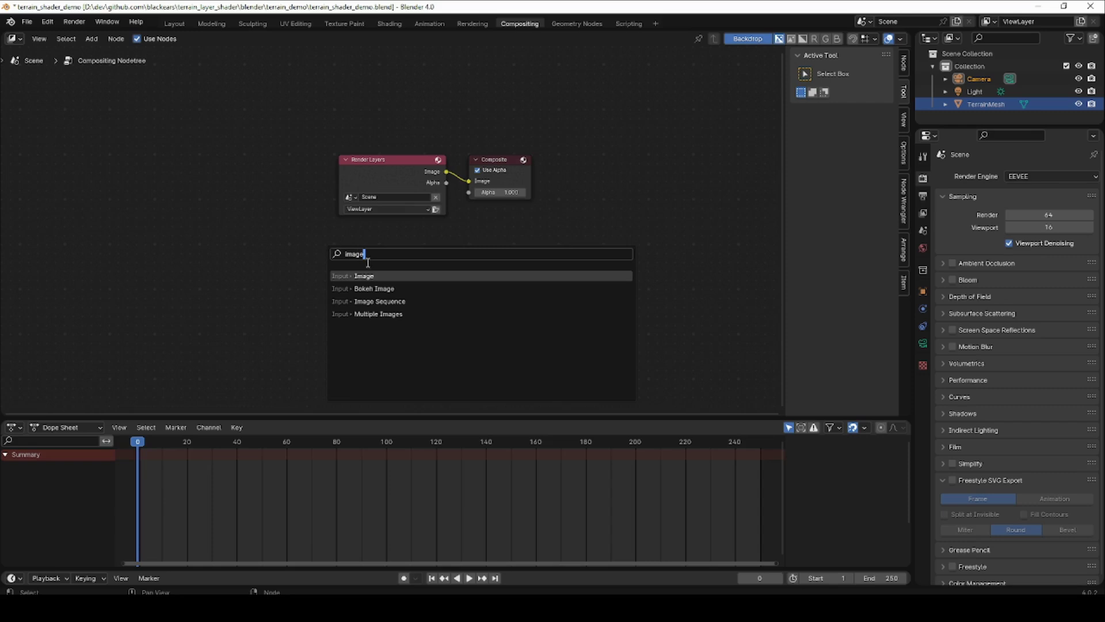
left_click(387, 275)
left_click(276, 277)
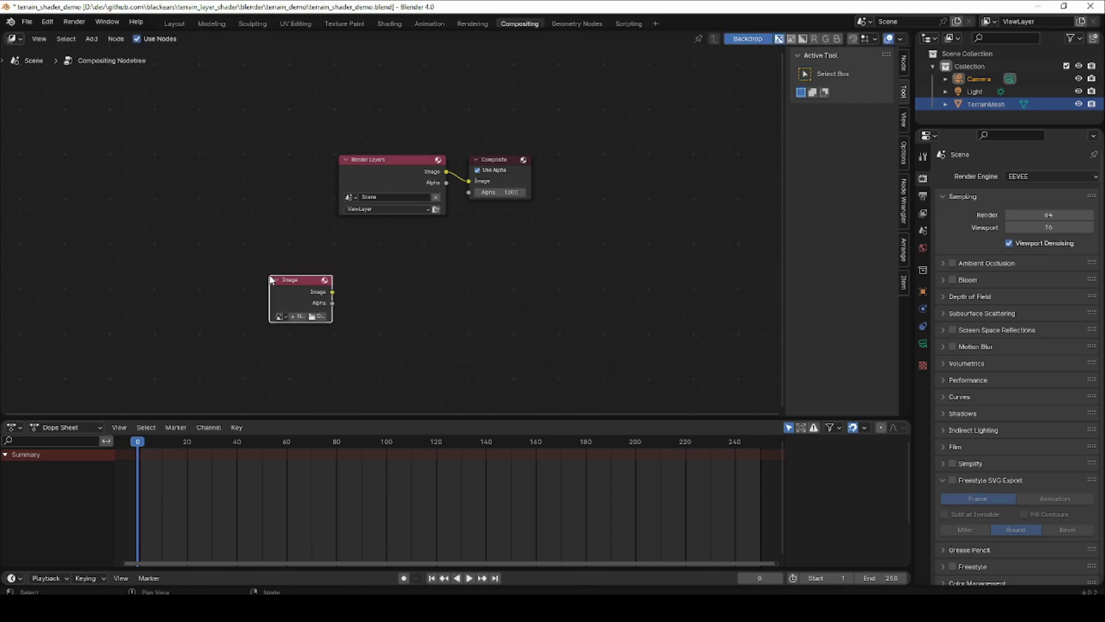
scroll(278, 280, "up", 2)
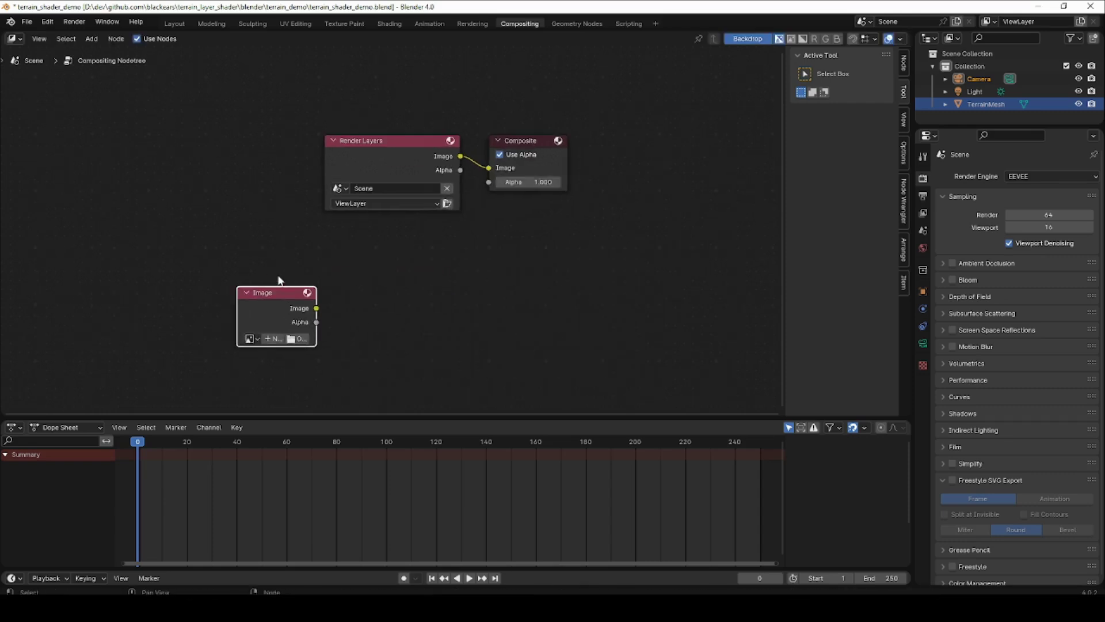
left_click(254, 339)
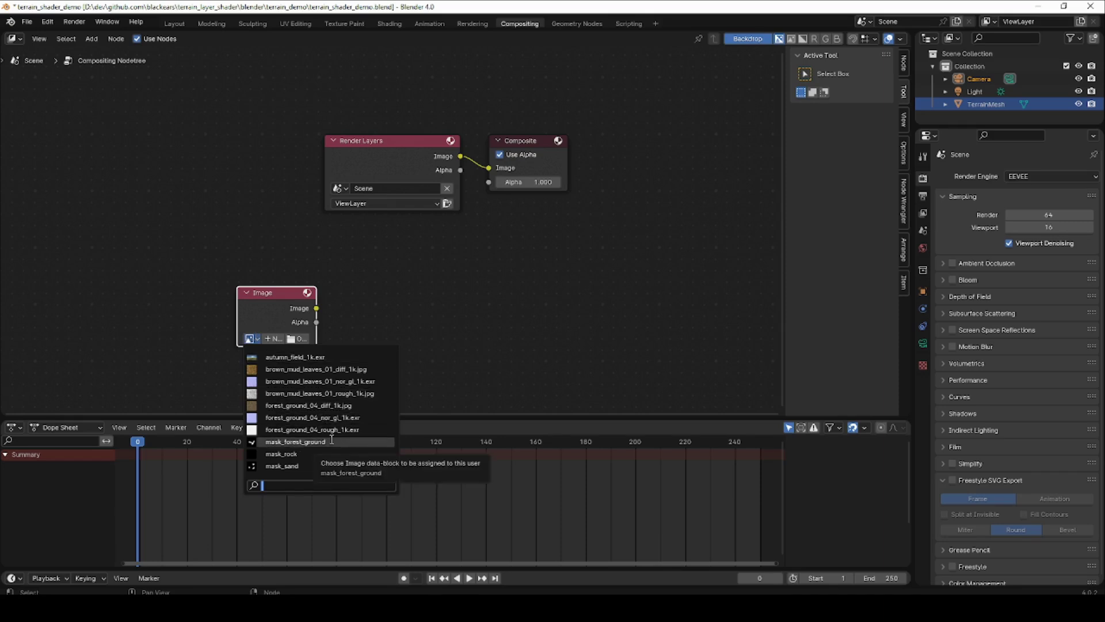
left_click(295, 442)
left_click_drag(289, 297, 258, 289)
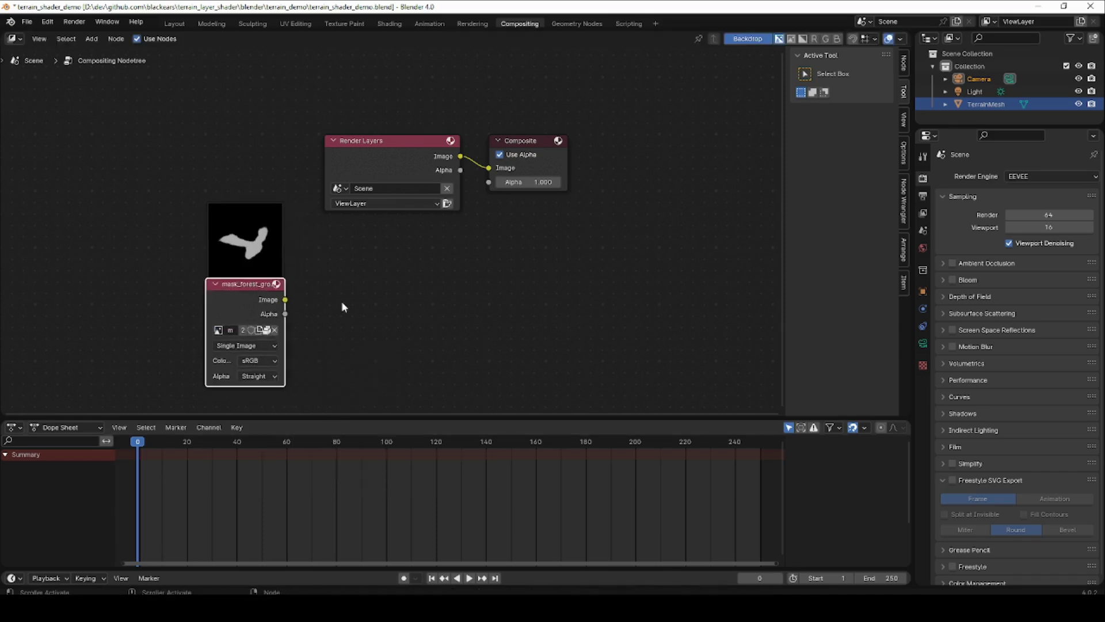
Add an RGB Combine Color node and connect the mask_forest_ground node's Image output to its Red input.
key("shift+a")
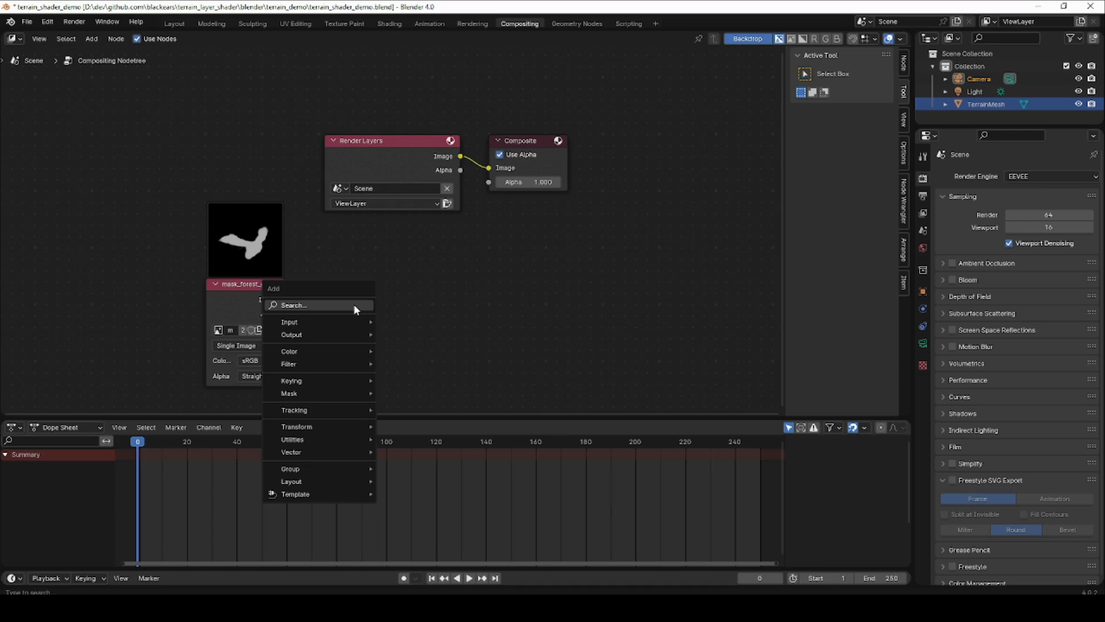
left_click(353, 304)
type("combin")
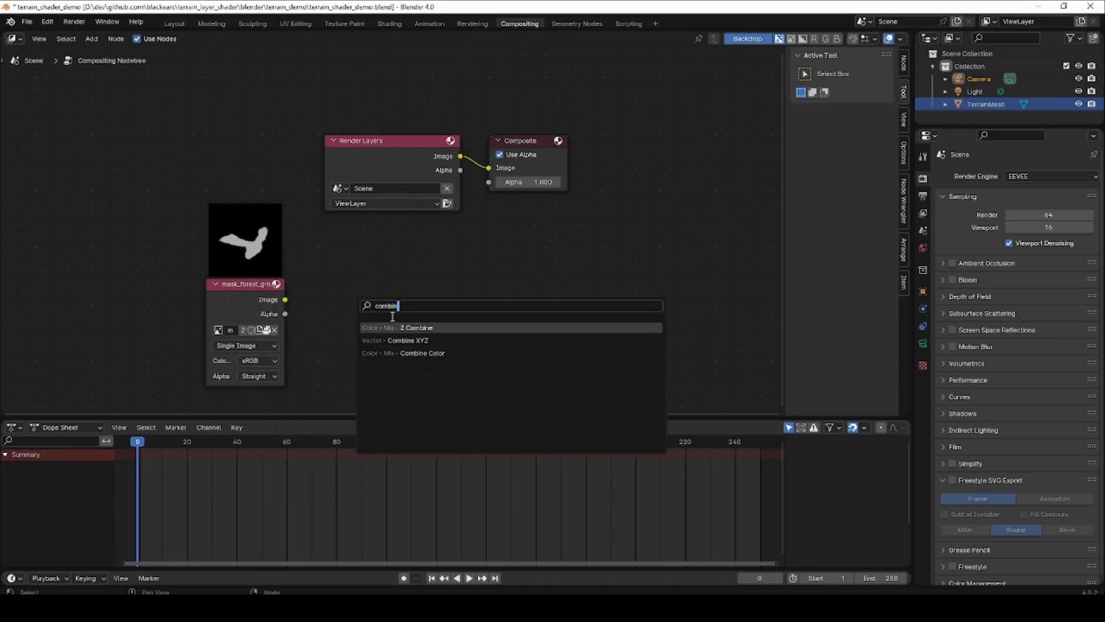
left_click(451, 354)
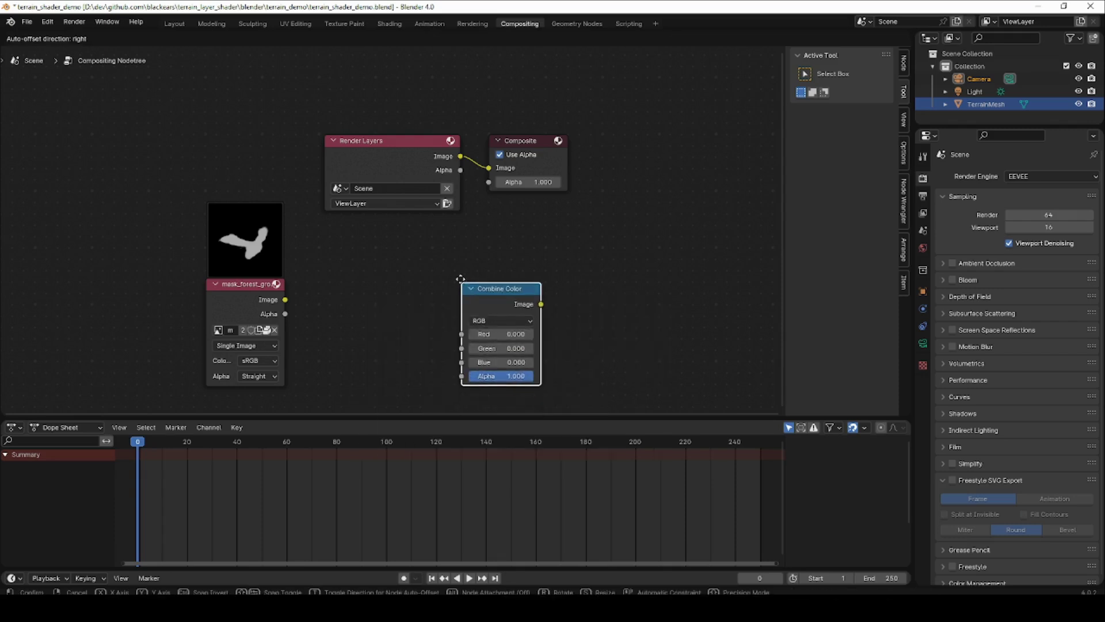
left_click_drag(286, 300, 293, 302)
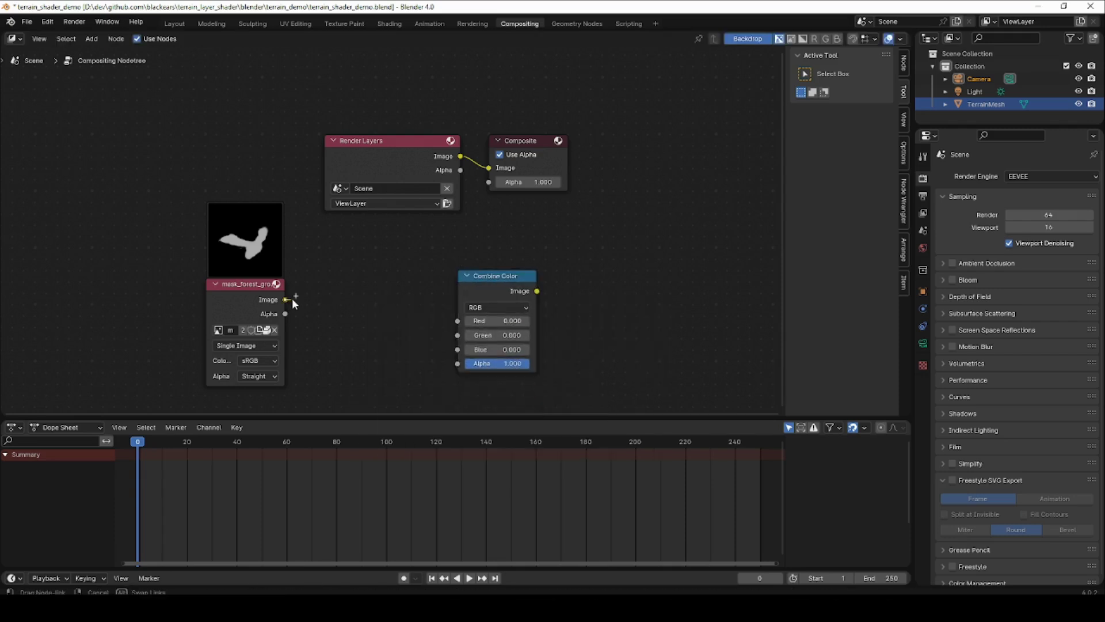
left_click_drag(425, 315, 446, 318)
scroll(395, 306, "down", 1)
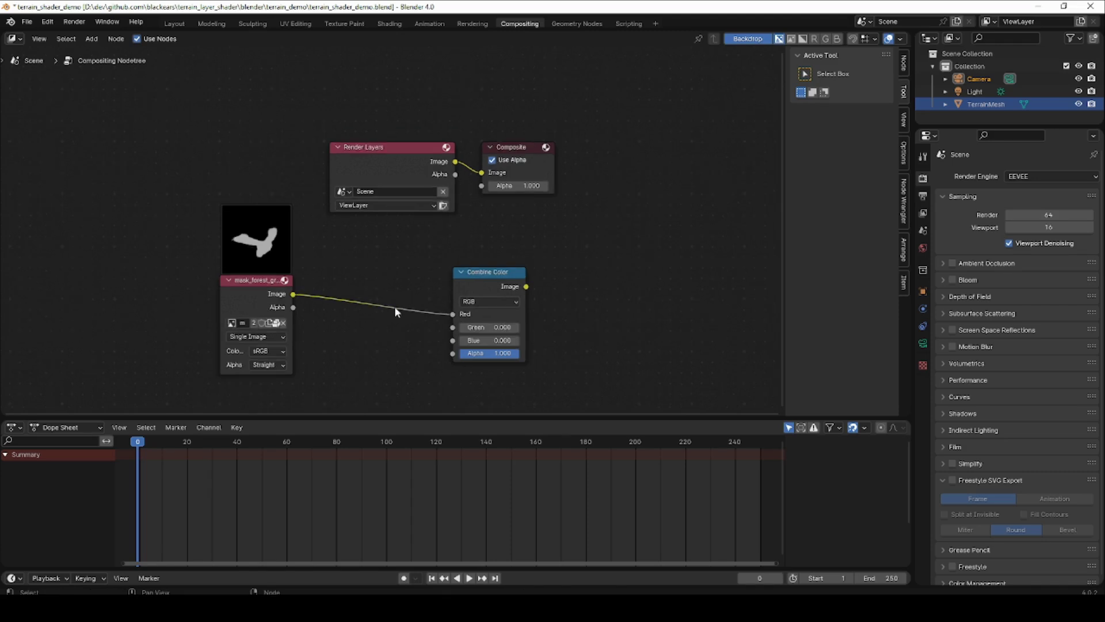
Duplicate the mask_forest_ground image node, place the copy below it and switch its image to mask_sand.
middle_click_drag(395, 306, 431, 271)
left_click(310, 229)
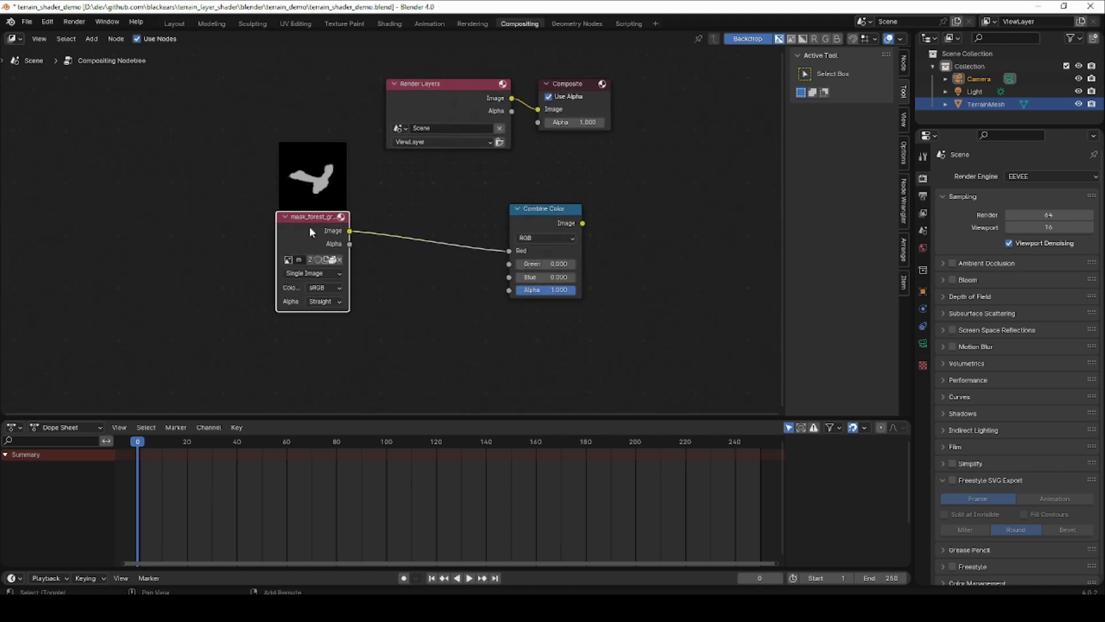
key("shift+d")
left_click(379, 366)
middle_click_drag(397, 392, 405, 308)
left_click(368, 311)
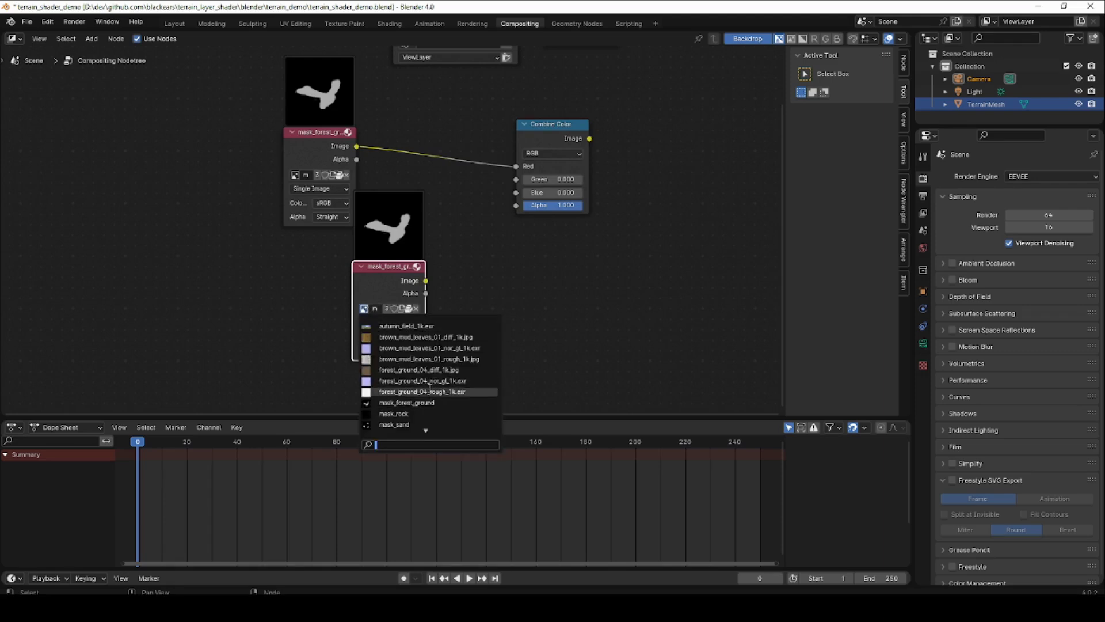
left_click(432, 425)
Connect the mask_sand node's Image output to the Green input of Combine Color.
middle_click_drag(459, 262, 434, 331)
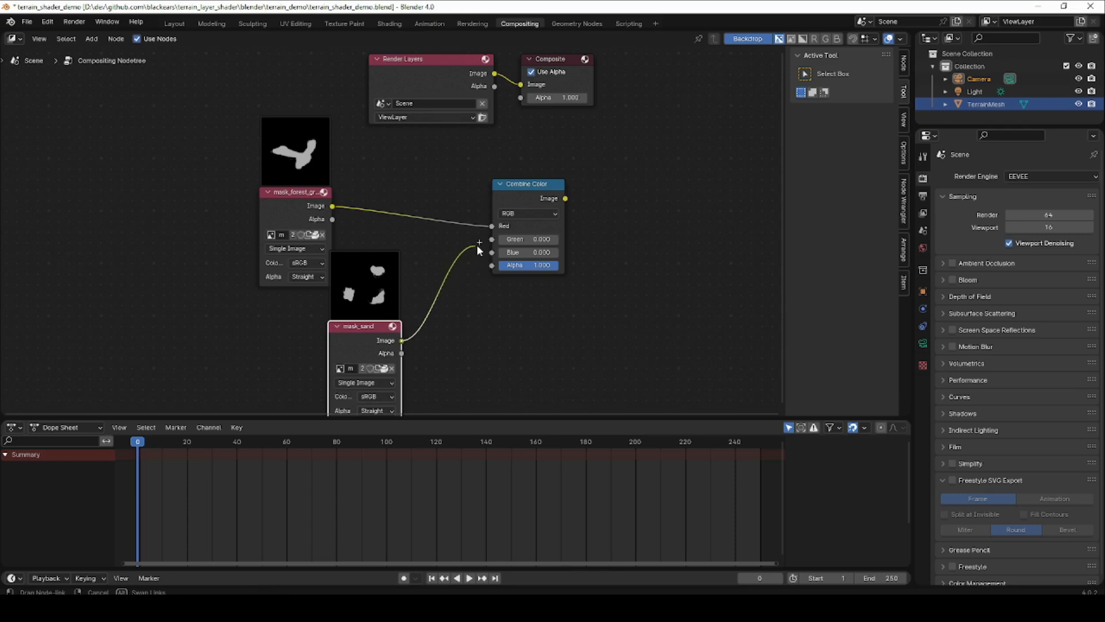
left_click_drag(490, 247, 491, 239)
middle_click_drag(450, 347, 426, 255)
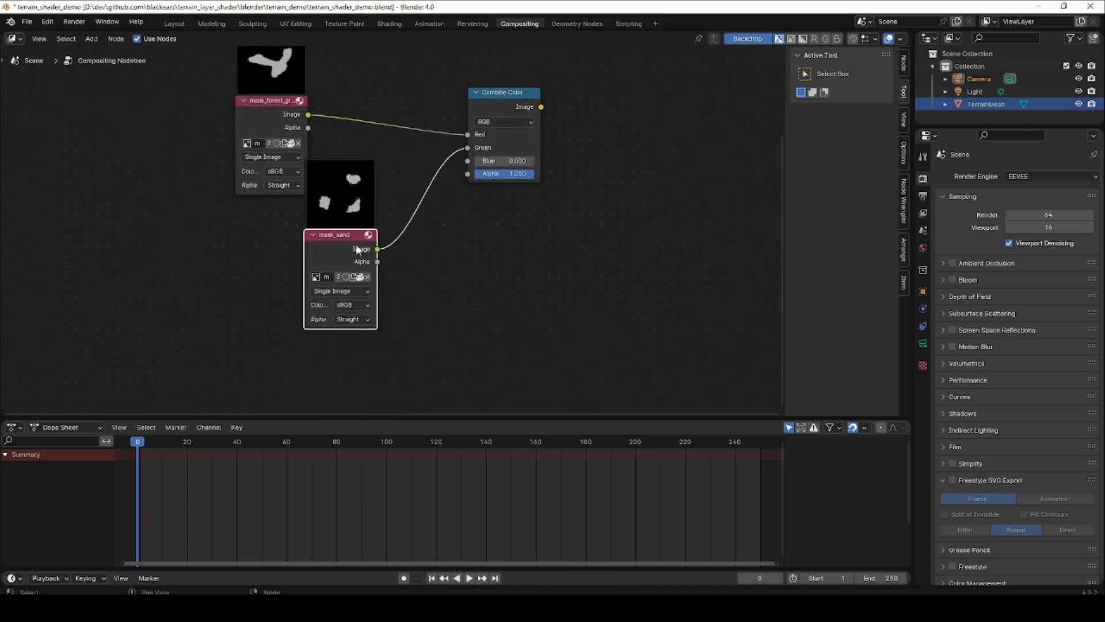
Duplicate the mask_sand image node, switch the copy's image to mask_rock and place it below the sand node.
key("shift+d")
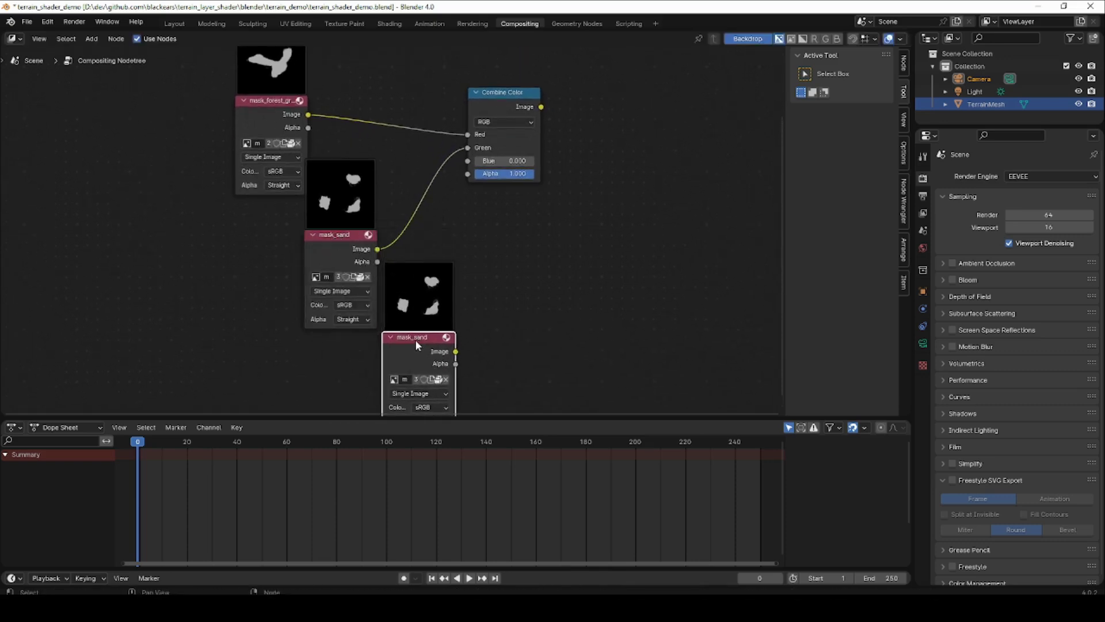
middle_click_drag(420, 373, 428, 309)
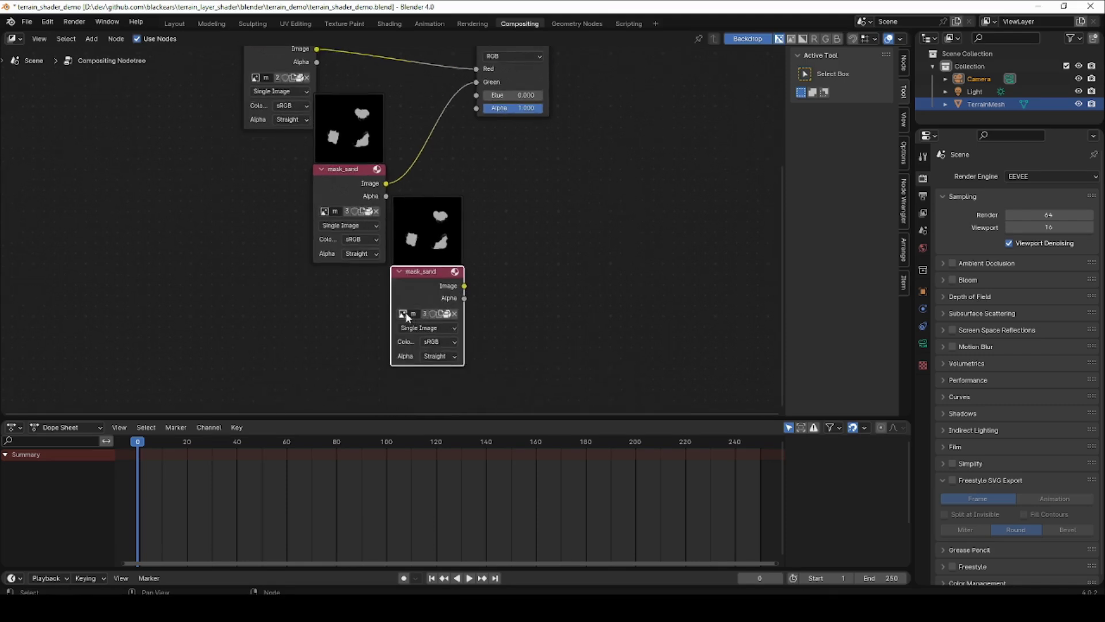
left_click(404, 314)
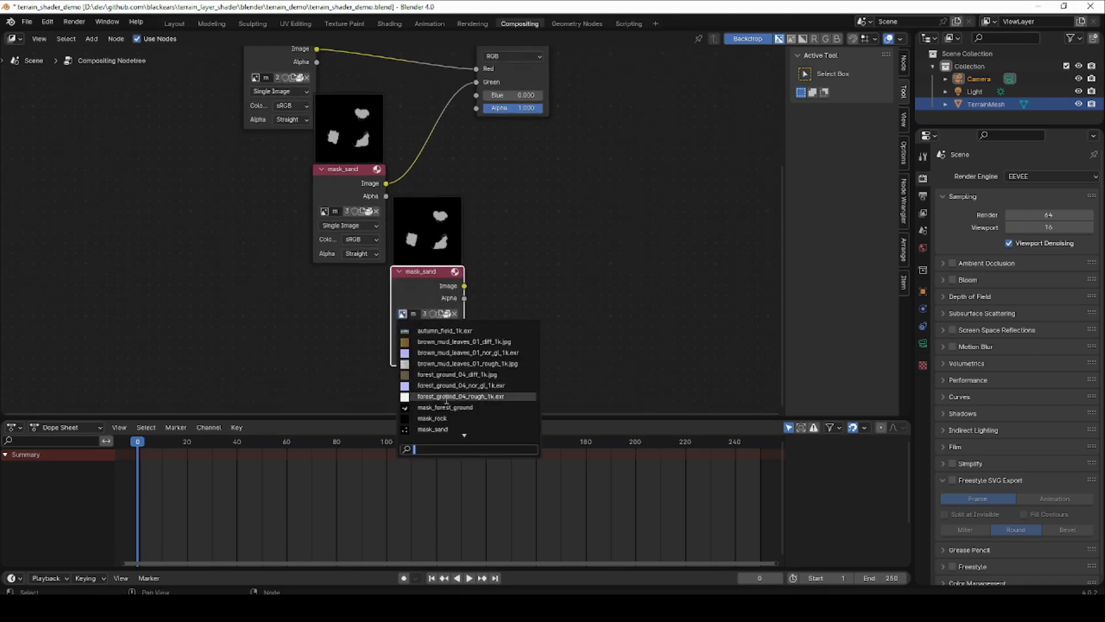
left_click(444, 417)
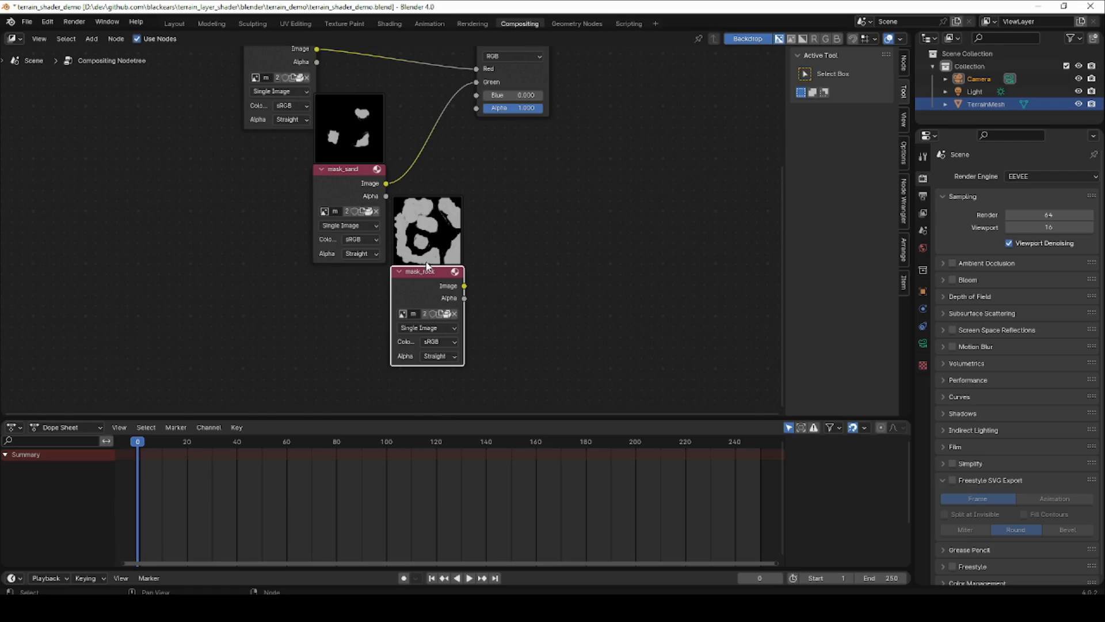
left_click_drag(427, 266, 393, 296)
Move Combine Color farther from the mask nodes and connect the mask_rock node's Image output to its Blue input.
middle_click_drag(486, 209, 444, 295)
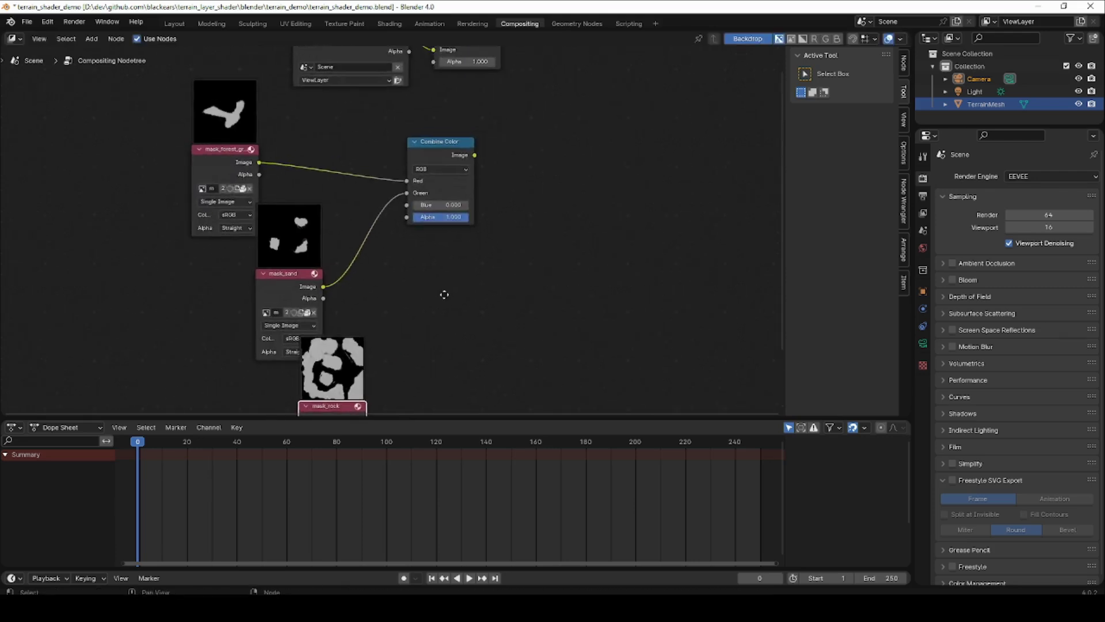
middle_click_drag(399, 345, 360, 322)
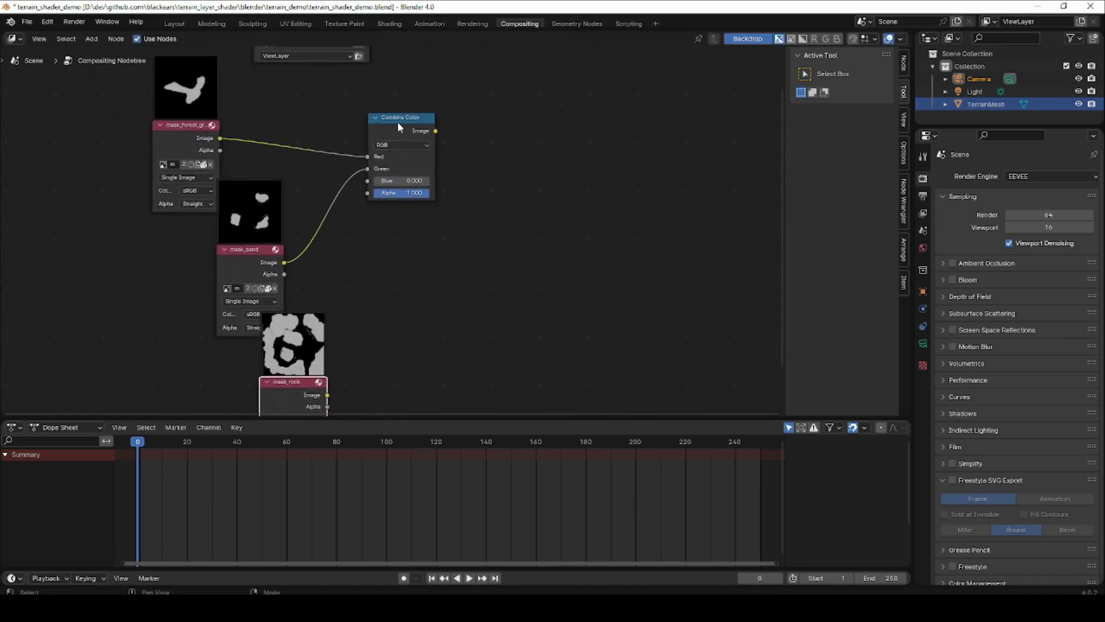
left_click_drag(399, 125, 487, 229)
middle_click_drag(385, 338, 370, 295)
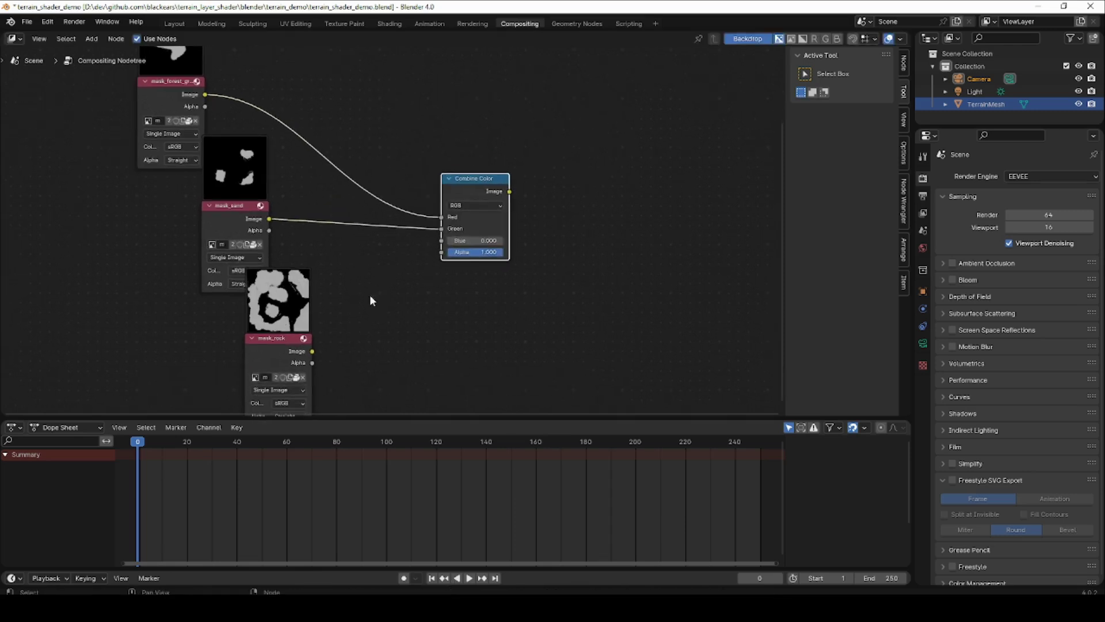
left_click_drag(312, 351, 318, 351)
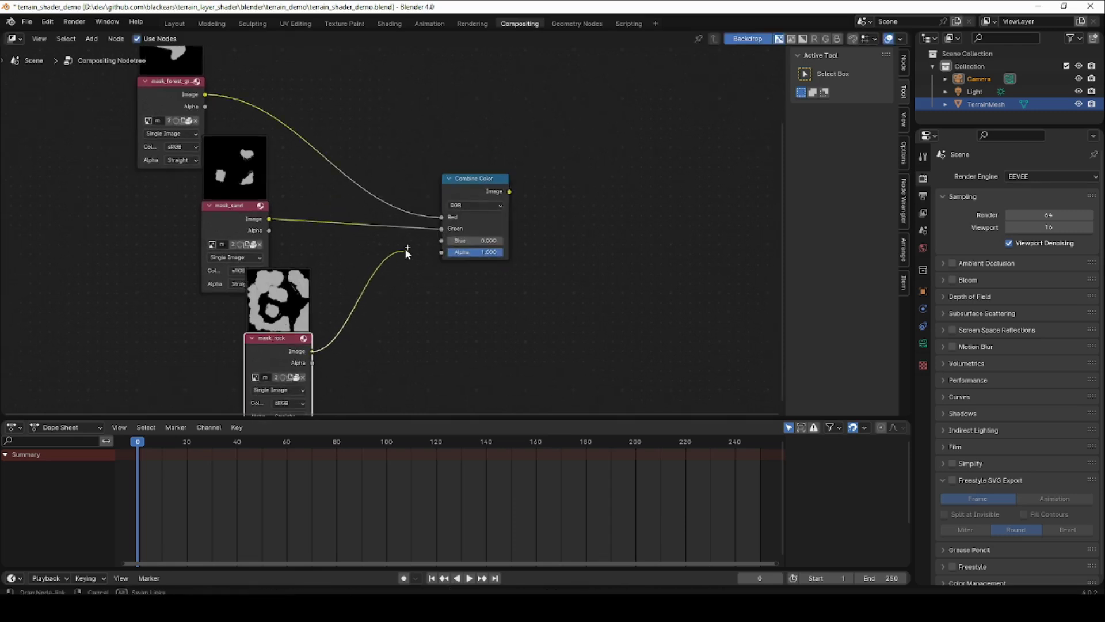
left_click_drag(438, 242, 440, 241)
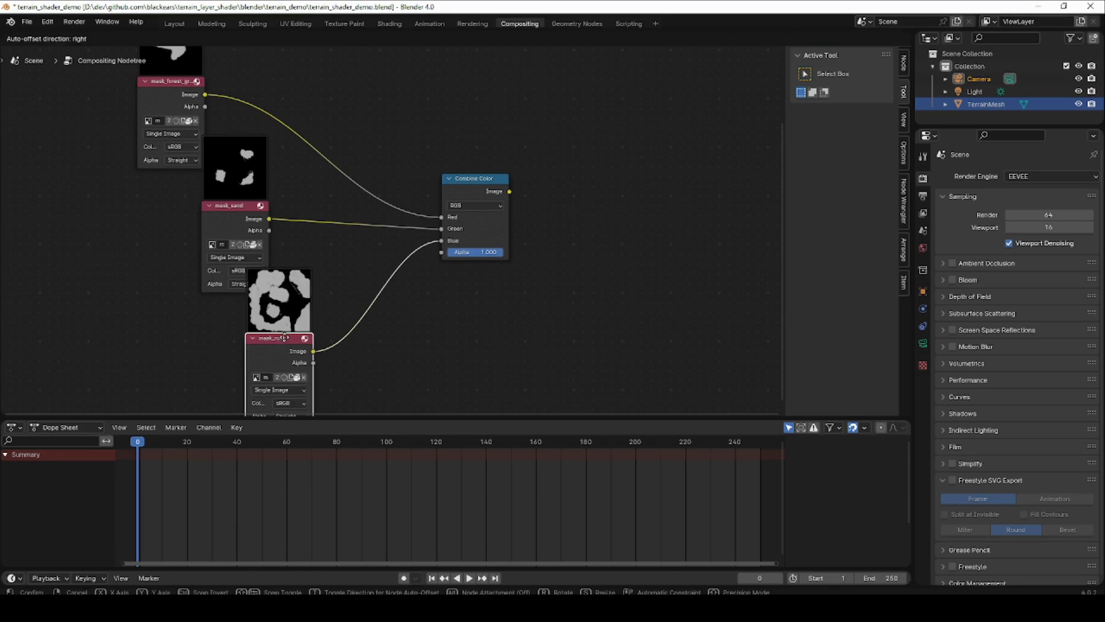
left_click_drag(278, 333, 308, 324)
Add a File Output node beside Combine Color and connect Combine Color's Image output to its Image input.
middle_click_drag(425, 135, 347, 237)
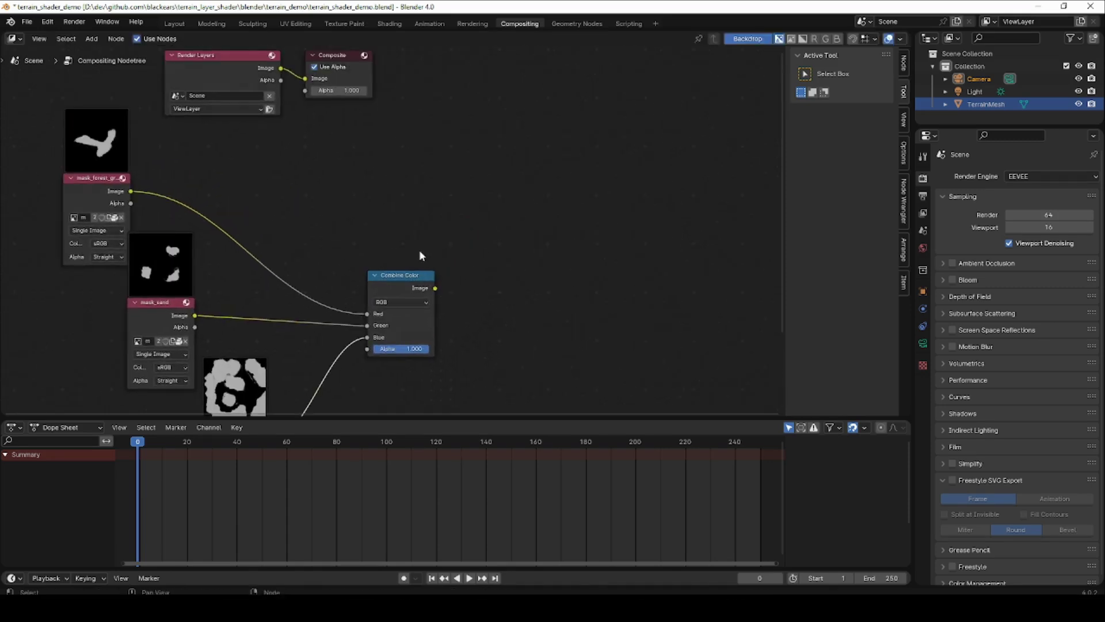
key("shift+a")
left_click(416, 231)
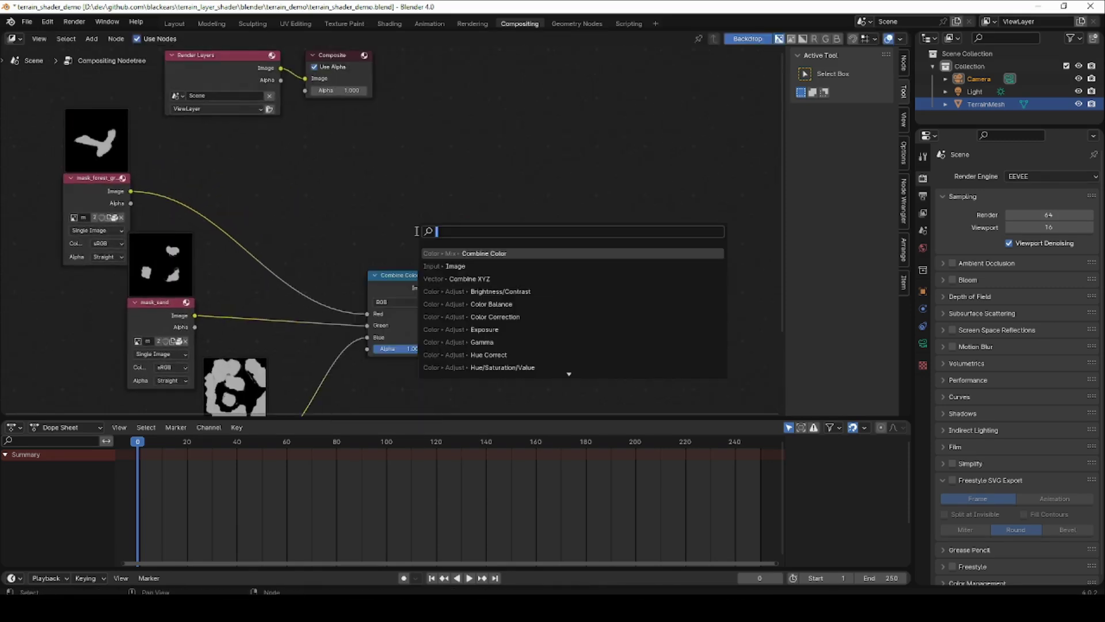
type("outp")
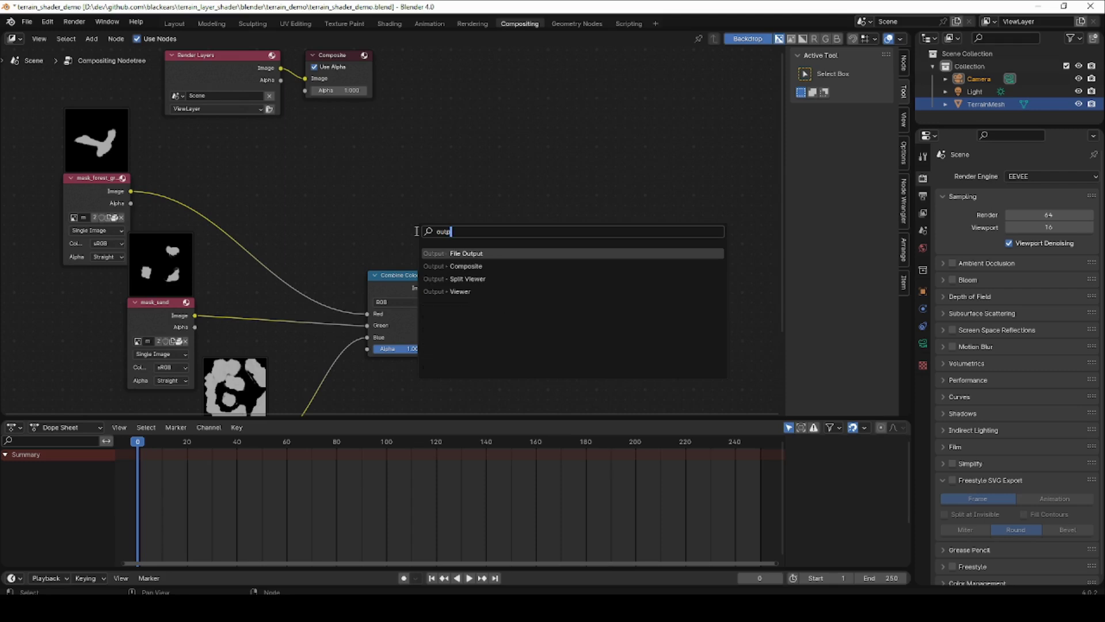
type("u")
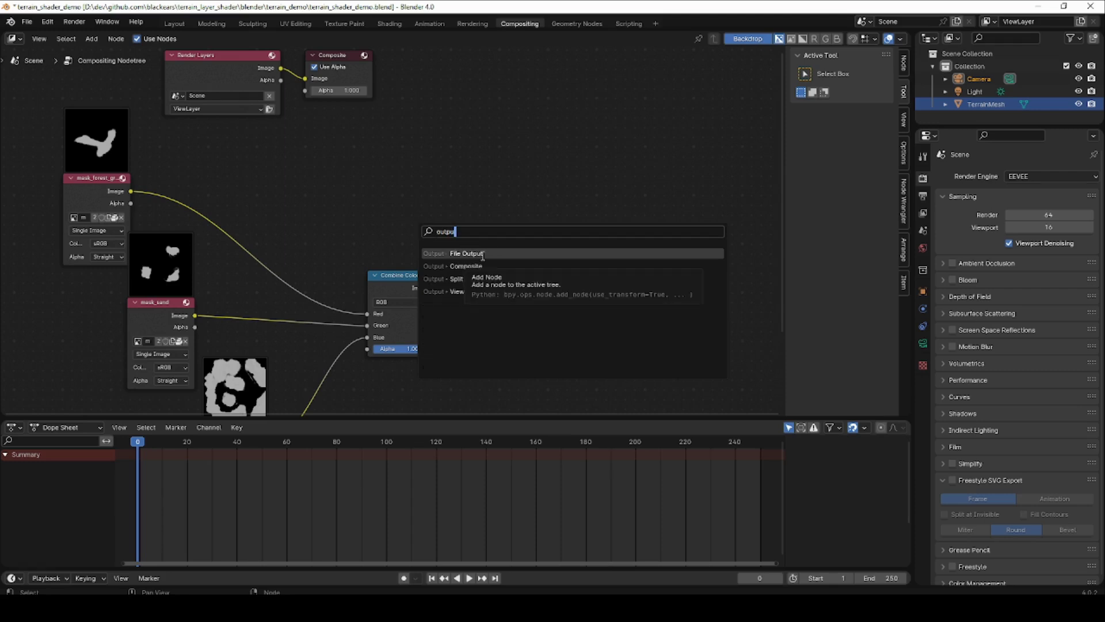
left_click(483, 254)
left_click(504, 260)
scroll(504, 260, "up", 3)
scroll(504, 257, "up", 1)
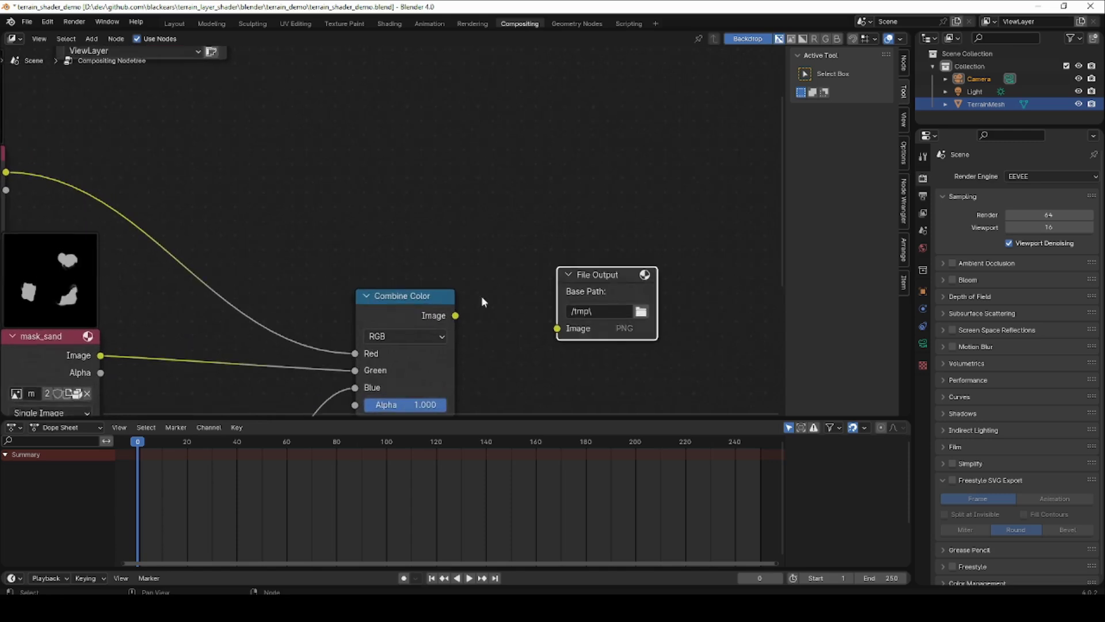
left_click_drag(456, 315, 556, 328)
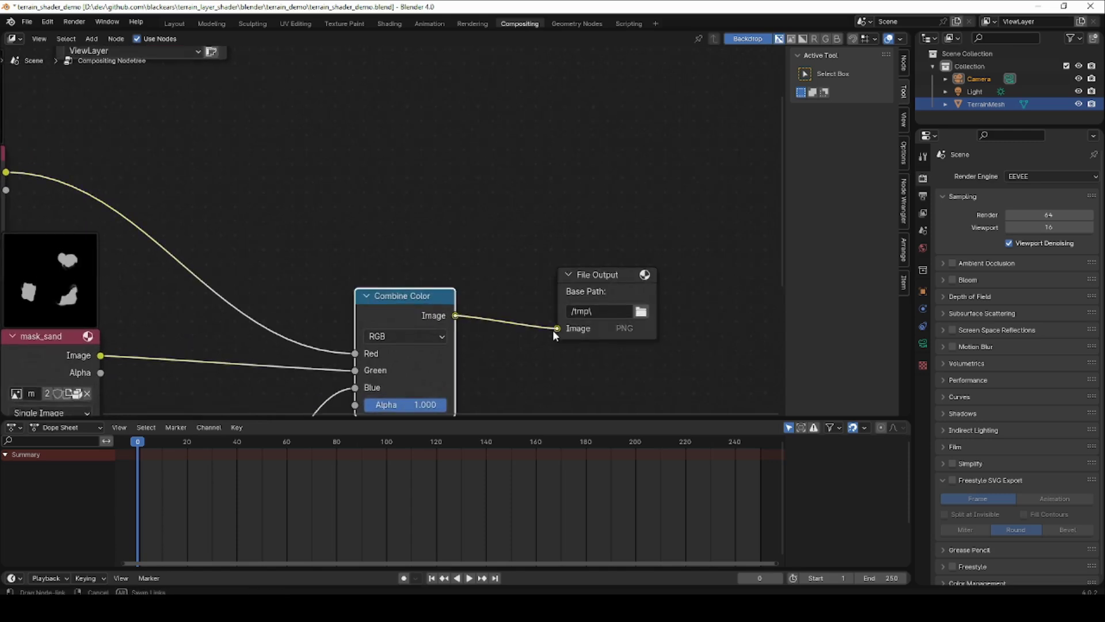
Set the File Output node's base path to the project-relative mask_directory folder, widen the node and save the file.
scroll(558, 266, "down", 2)
left_click(562, 270)
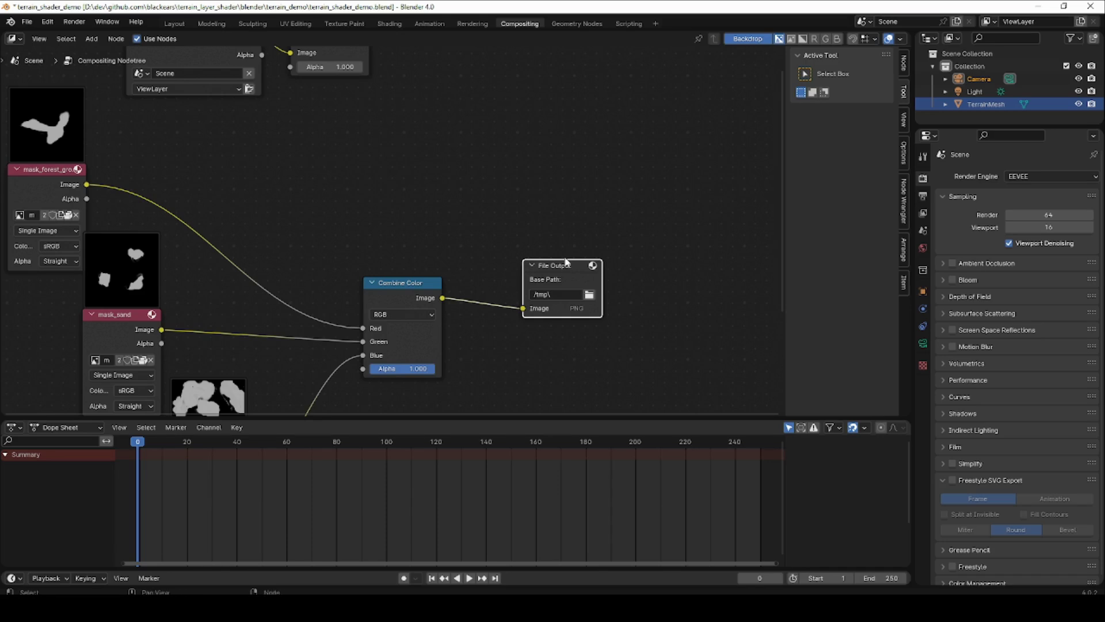
middle_click_drag(562, 268, 477, 267)
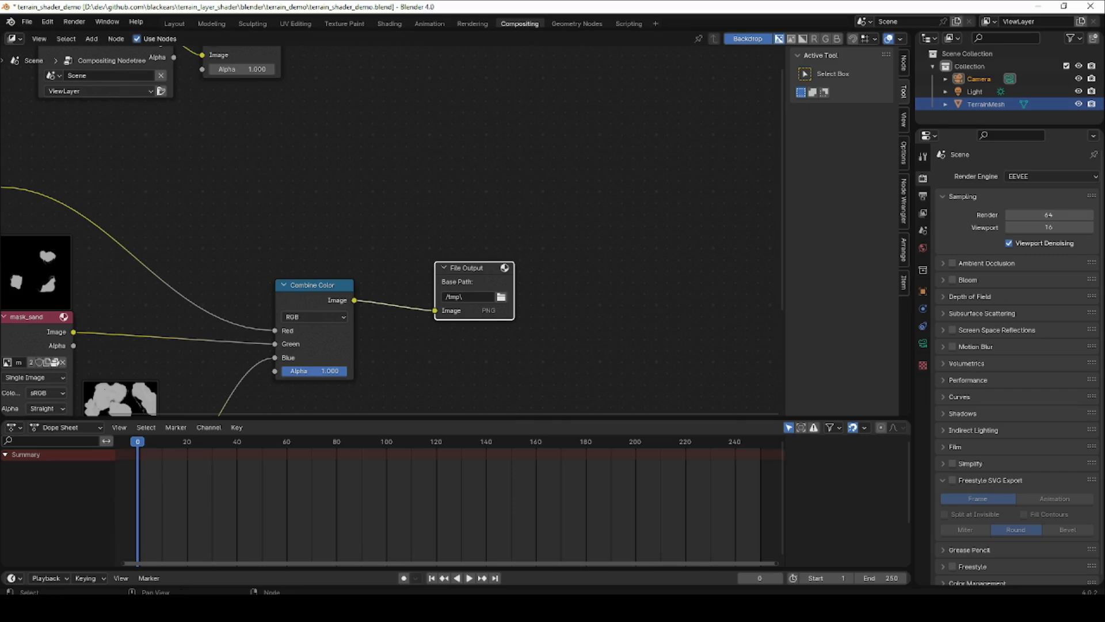
left_click(471, 297)
left_click_drag(512, 283, 557, 285)
scroll(403, 224, "down", 6)
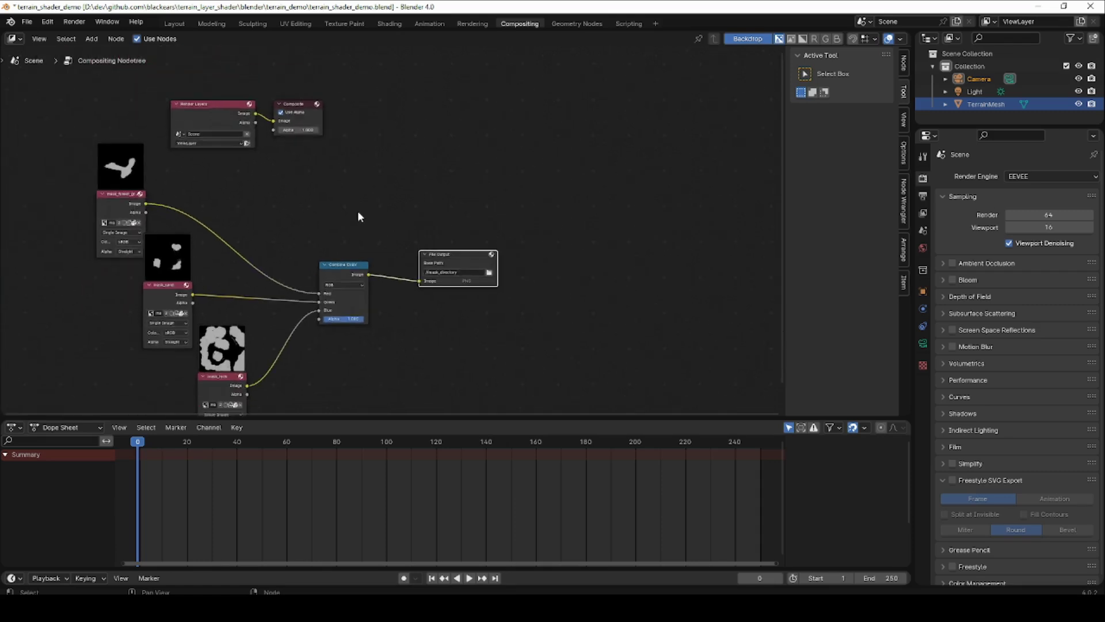
middle_click_drag(318, 206, 395, 210)
key("ctrl+s")
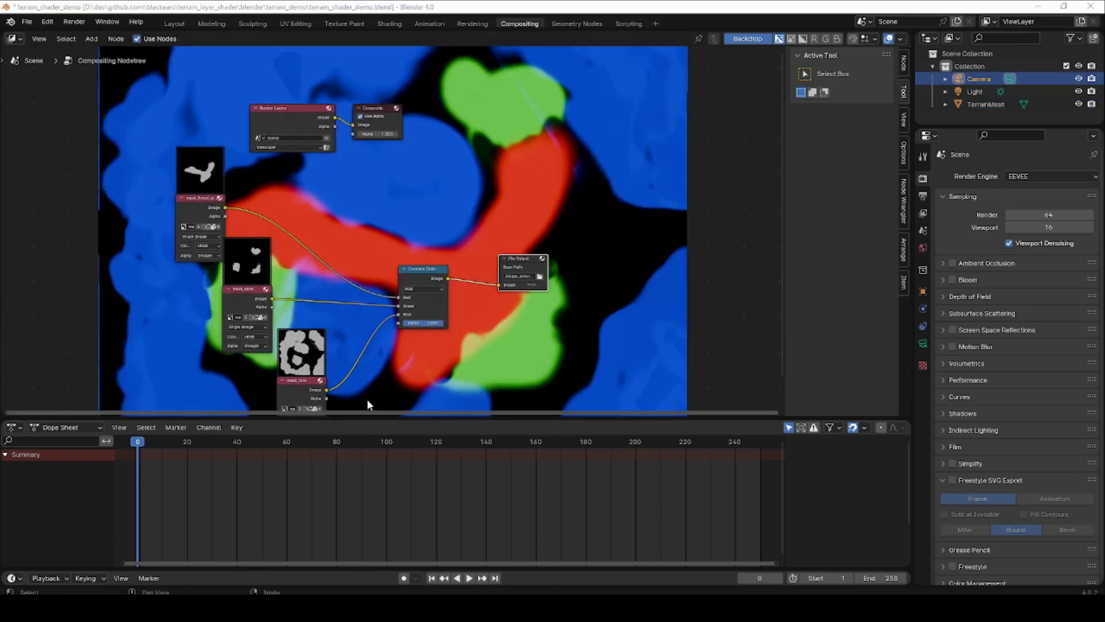
Attach a Viewer node to Combine Color's Image output and space the Viewer and File Output nodes apart.
mouse_move(344, 273)
middle_mouse_down()
mouse_move(385, 225)
mouse_move(343, 257)
middle_mouse_up()
scroll(347, 257, "up", 1)
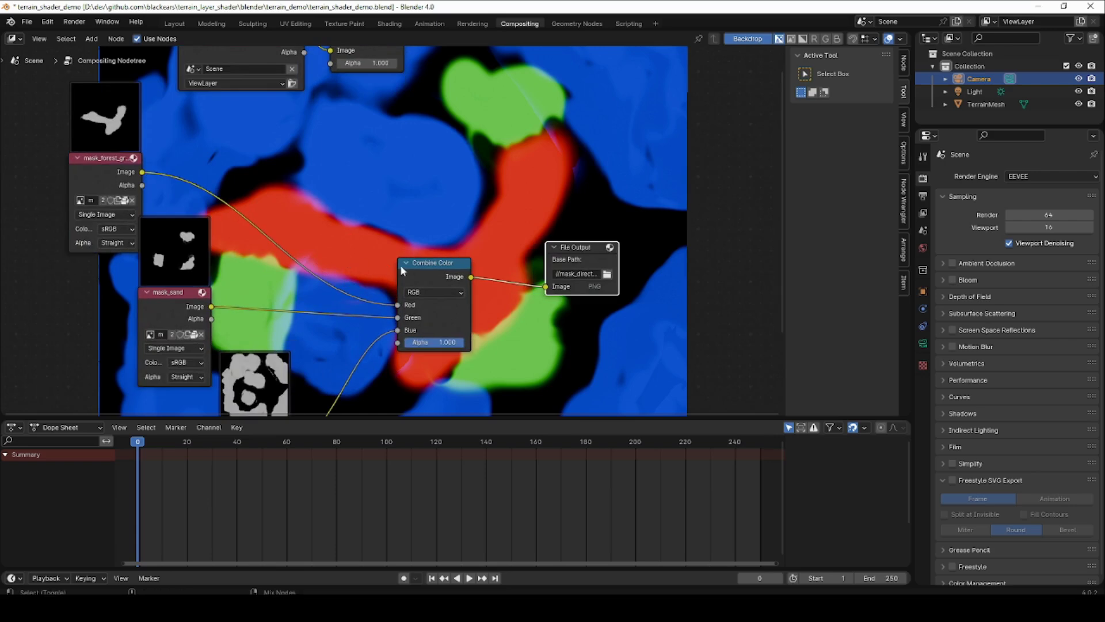
left_click(426, 268, "ctrl+shift")
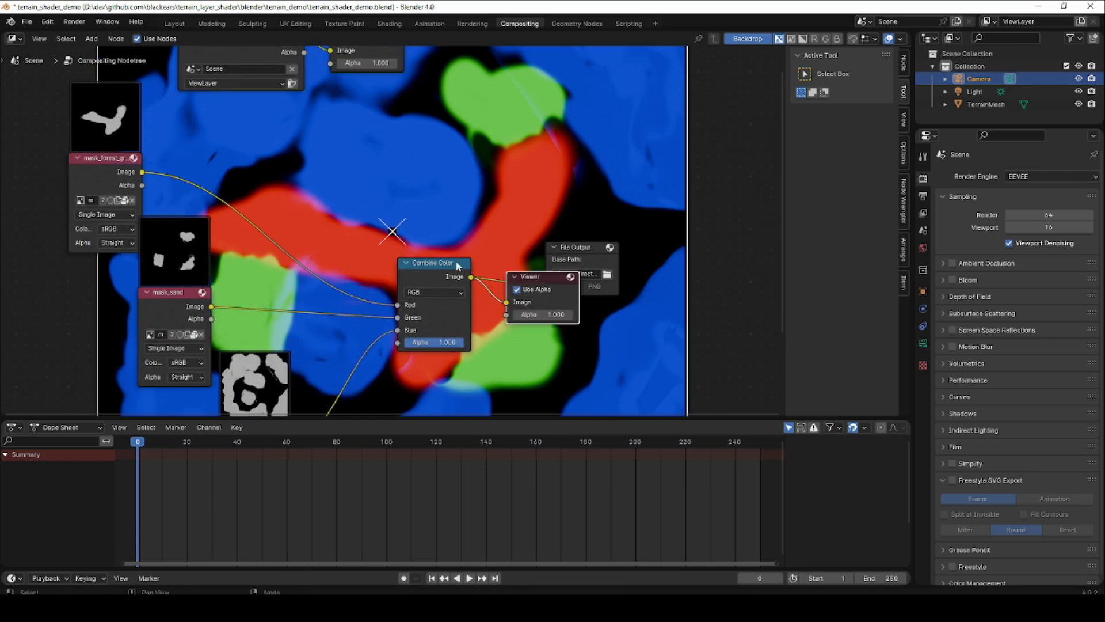
left_click_drag(540, 274, 596, 323)
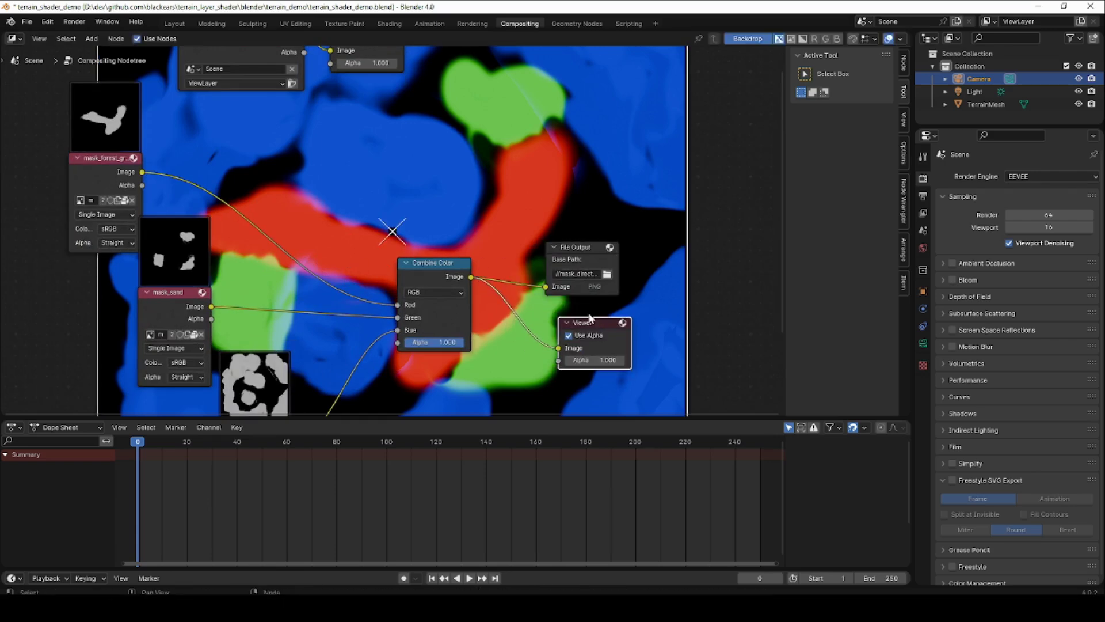
left_click_drag(575, 247, 607, 211)
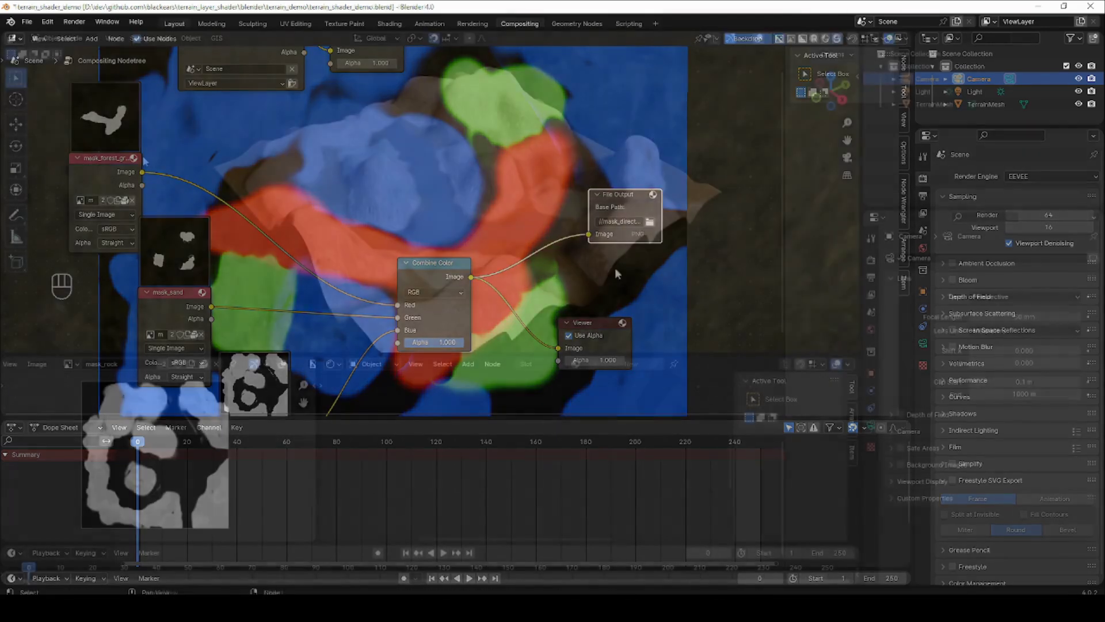
Export the scene as a glTF Binary file named terrain_shader_demo.glb in the terrain_demo folder.
left_click(27, 22)
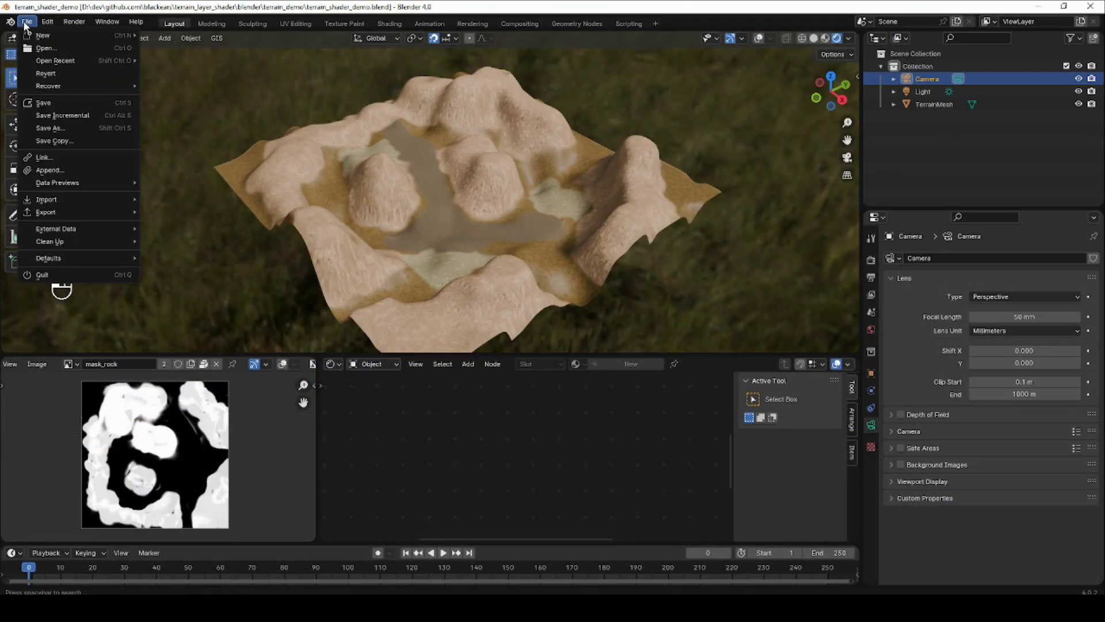
mouse_move(90, 213)
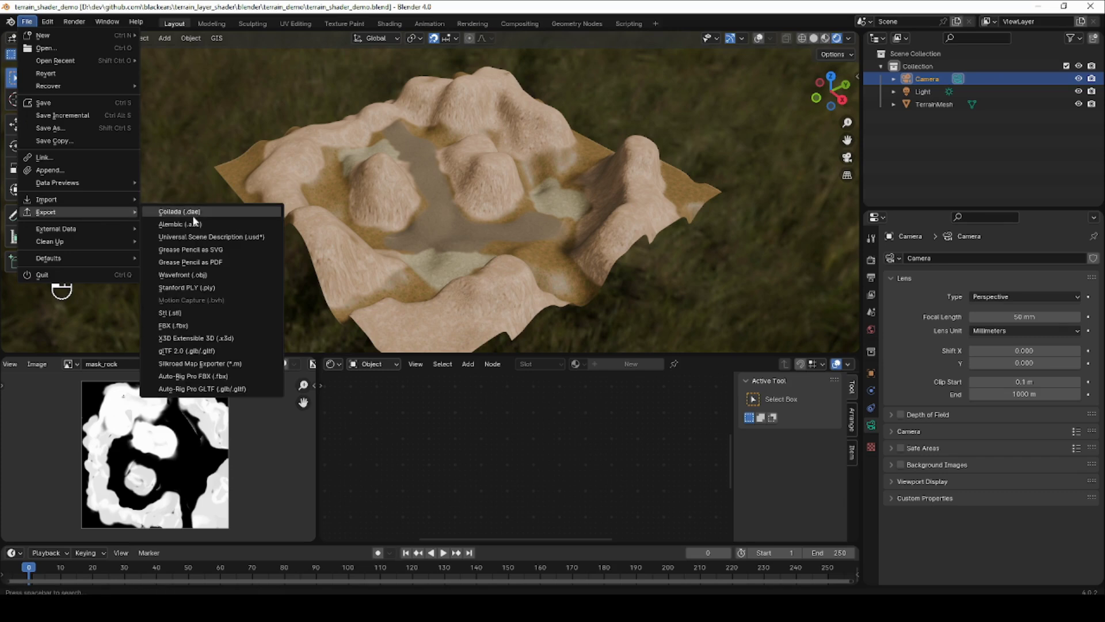
left_click(232, 349)
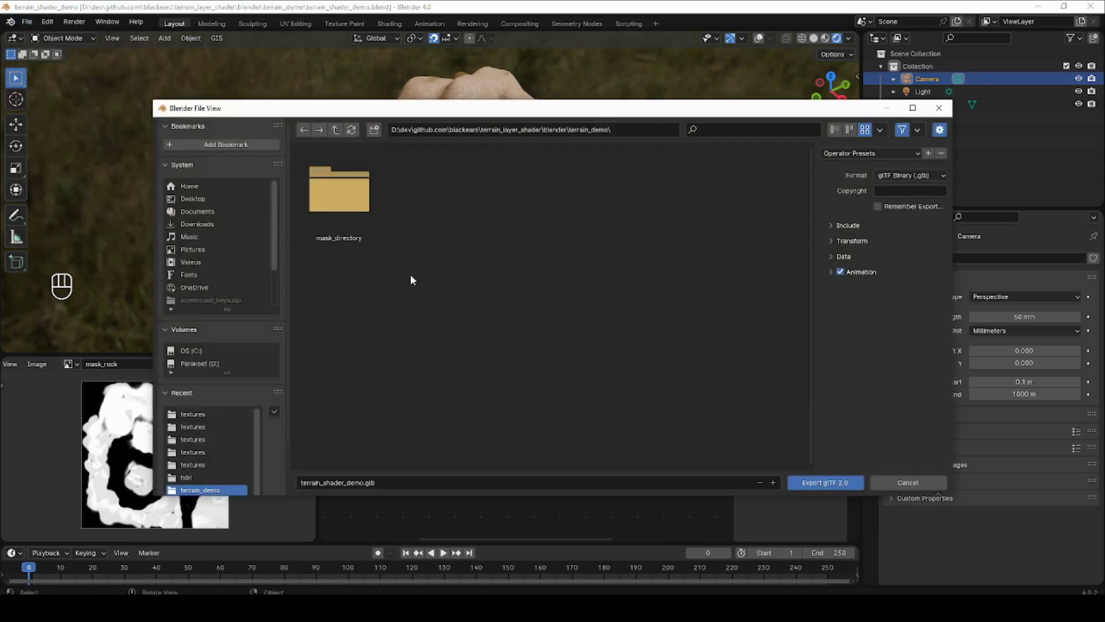
left_click(811, 483)
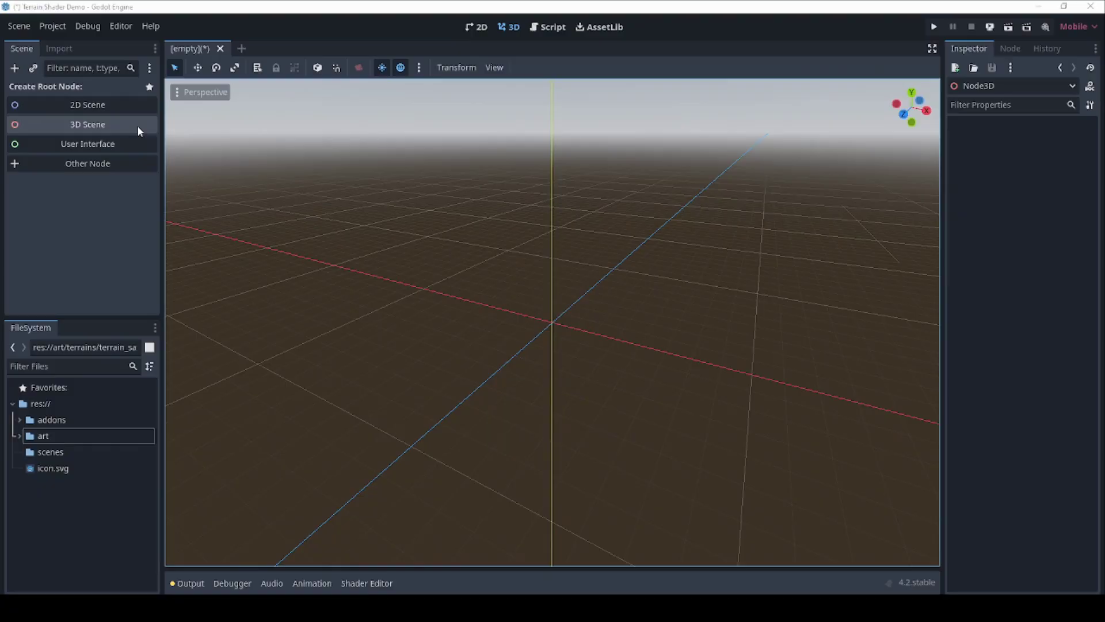
In Godot, create a 3D scene root and add terrain_sample.glb from the art/terrains folder to the scene.
left_click(137, 126)
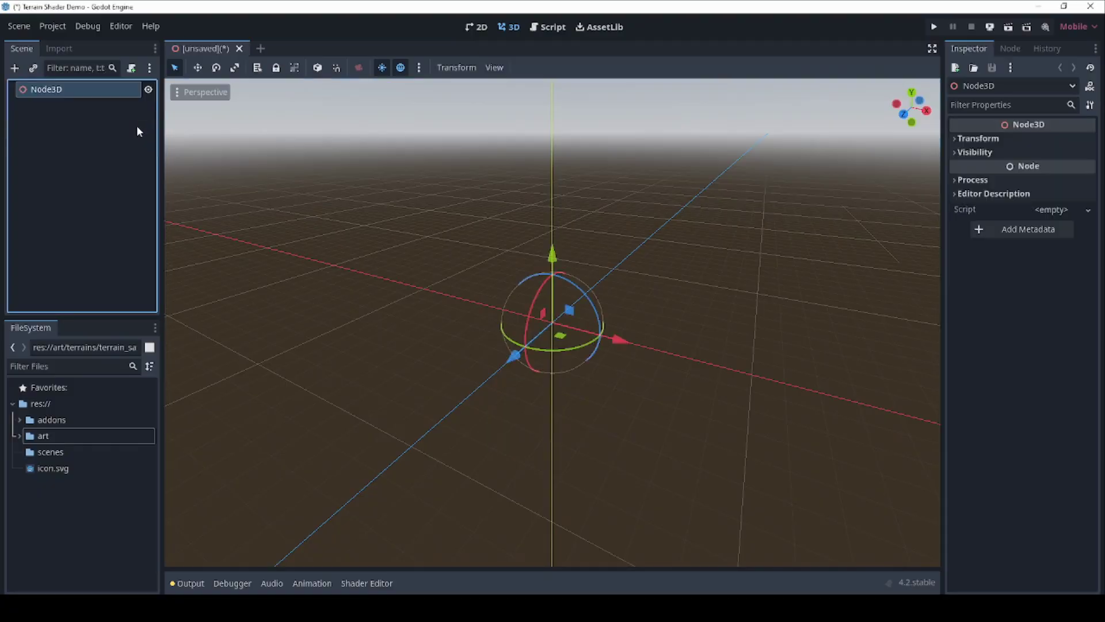
left_click(19, 436)
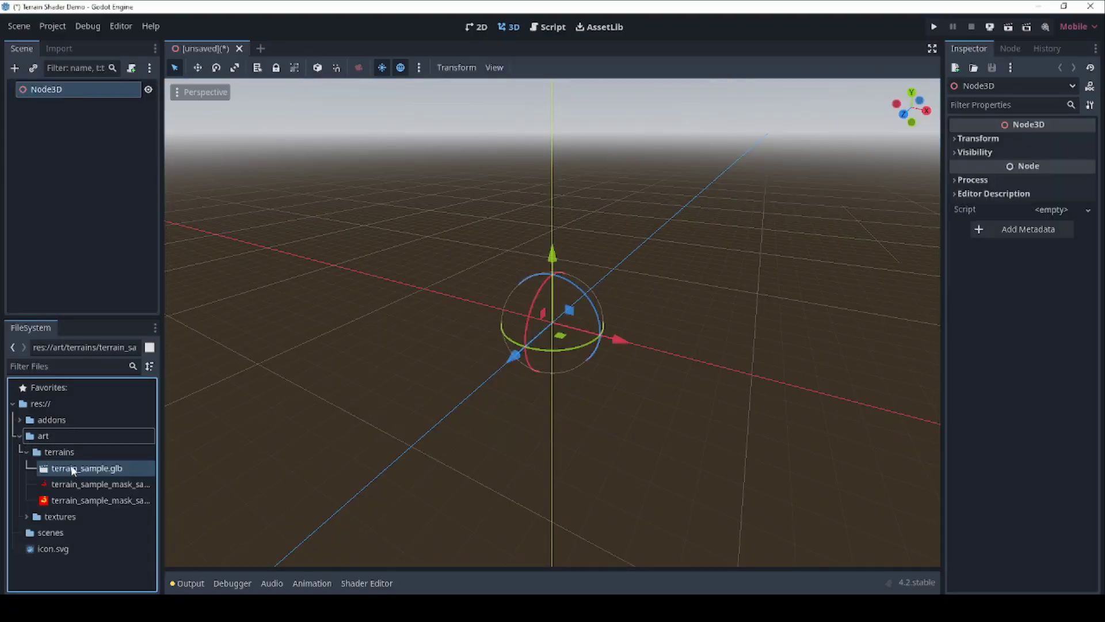
left_click_drag(73, 470, 634, 338)
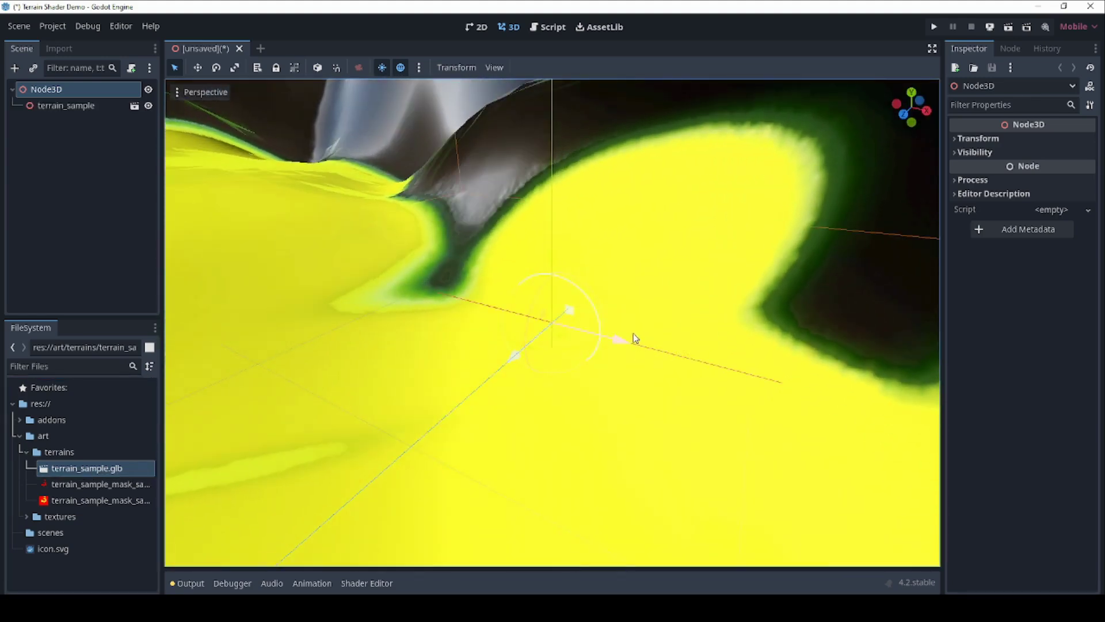
scroll(633, 333, "down", 10)
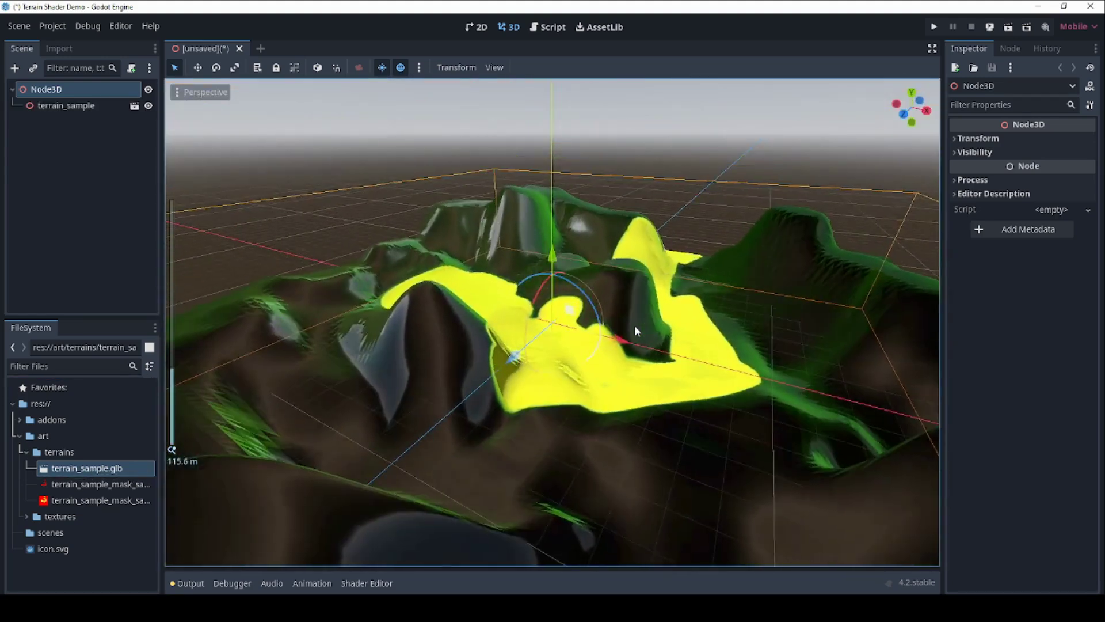
scroll(634, 326, "down", 4)
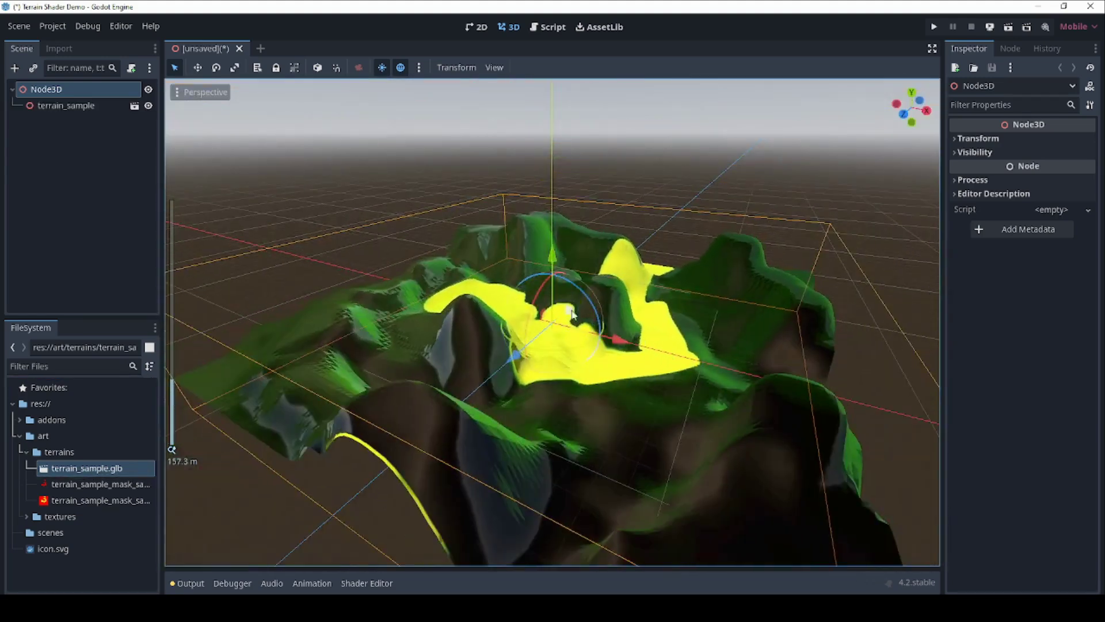
Reset the terrain_sample node's position to the origin.
left_click(83, 106)
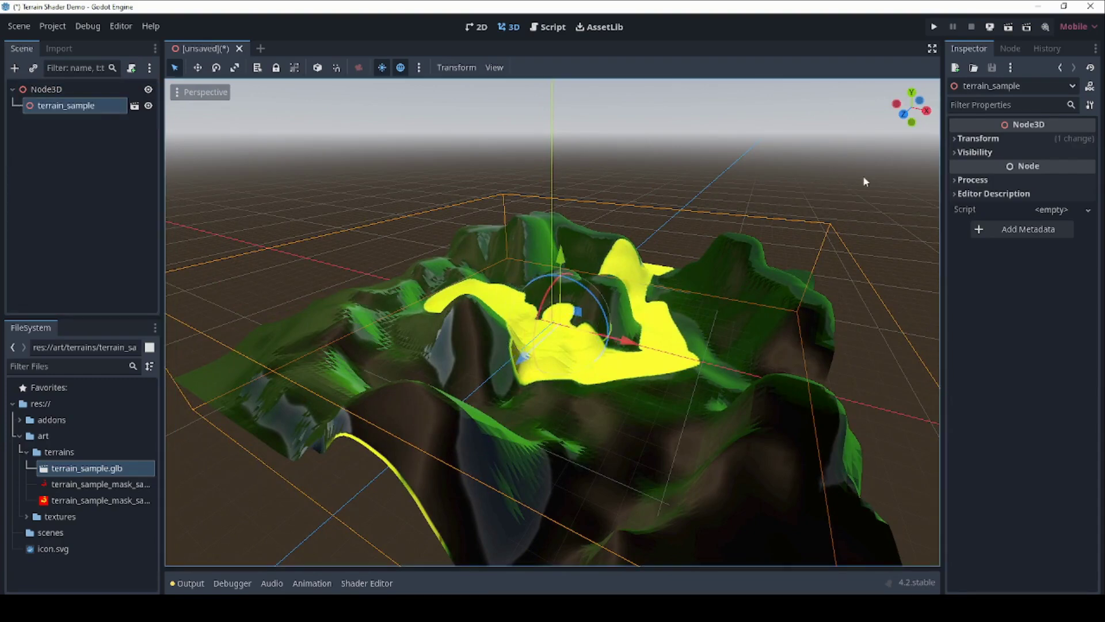
left_click(978, 139)
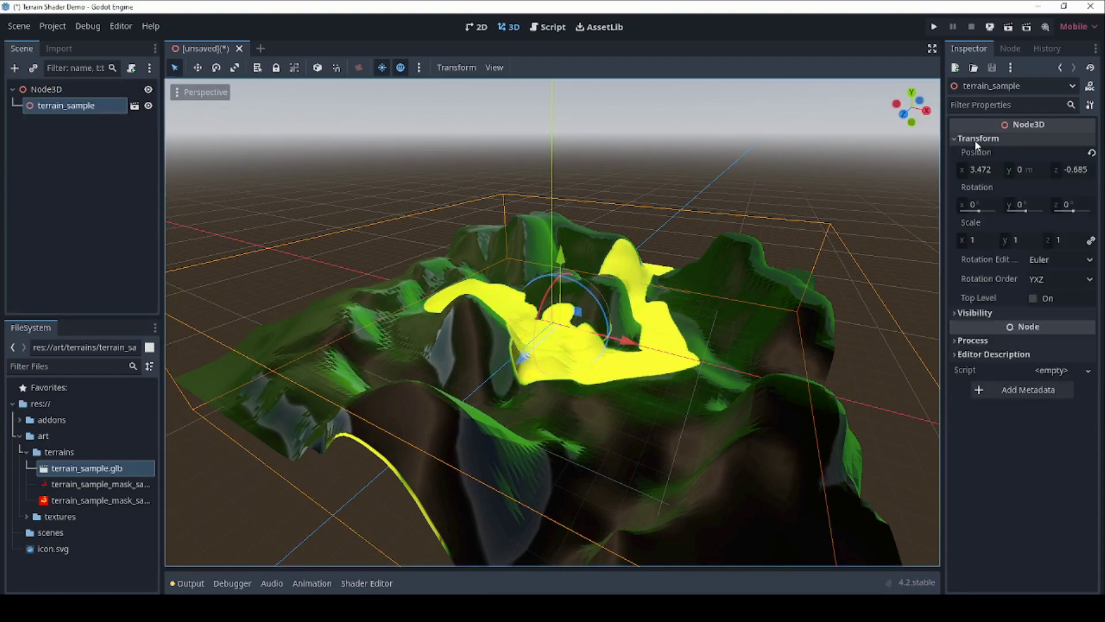
left_click(1092, 152)
scroll(464, 191, "down", 3)
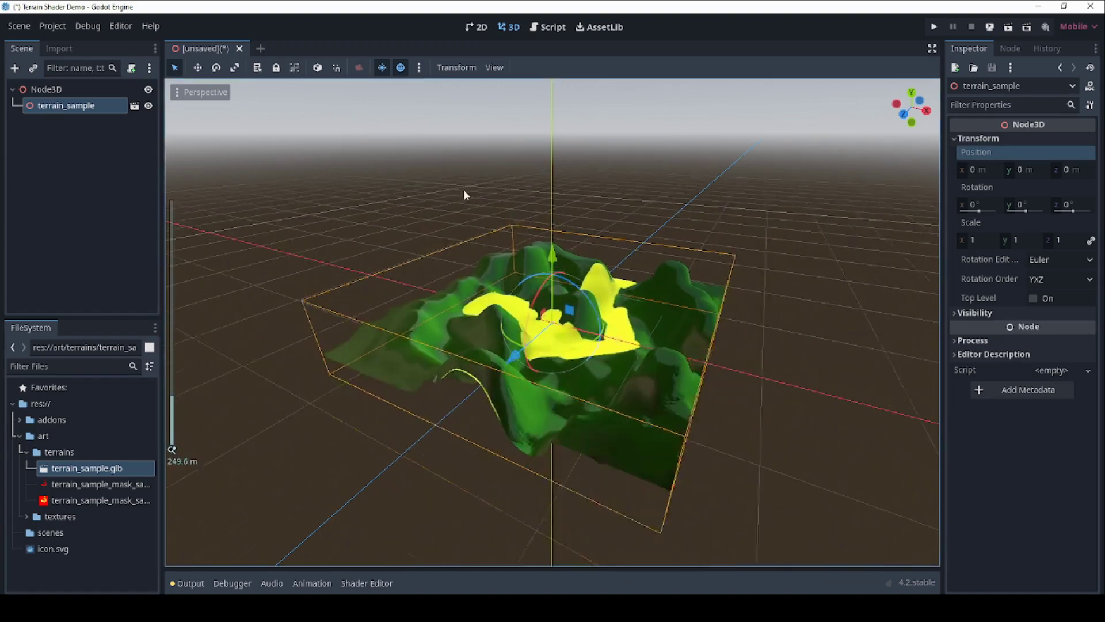
Expand the terrain_layered_shader addon's folders and examine the files in its shaders folder.
middle_click_drag(464, 189, 442, 256)
scroll(467, 235, "up", 4)
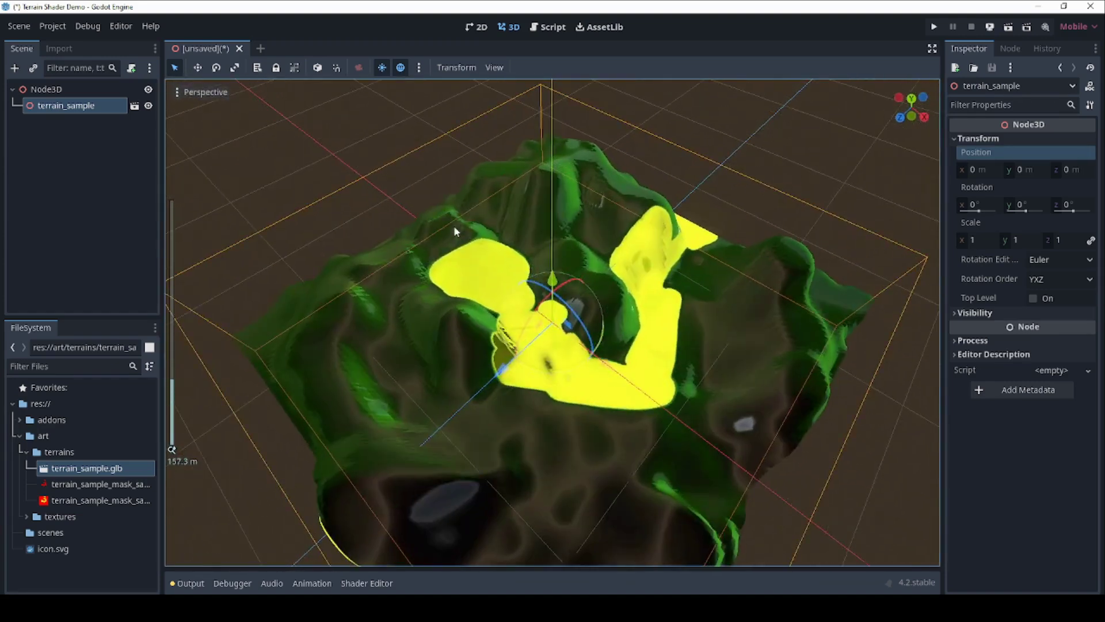
left_click(20, 421)
left_click(26, 436)
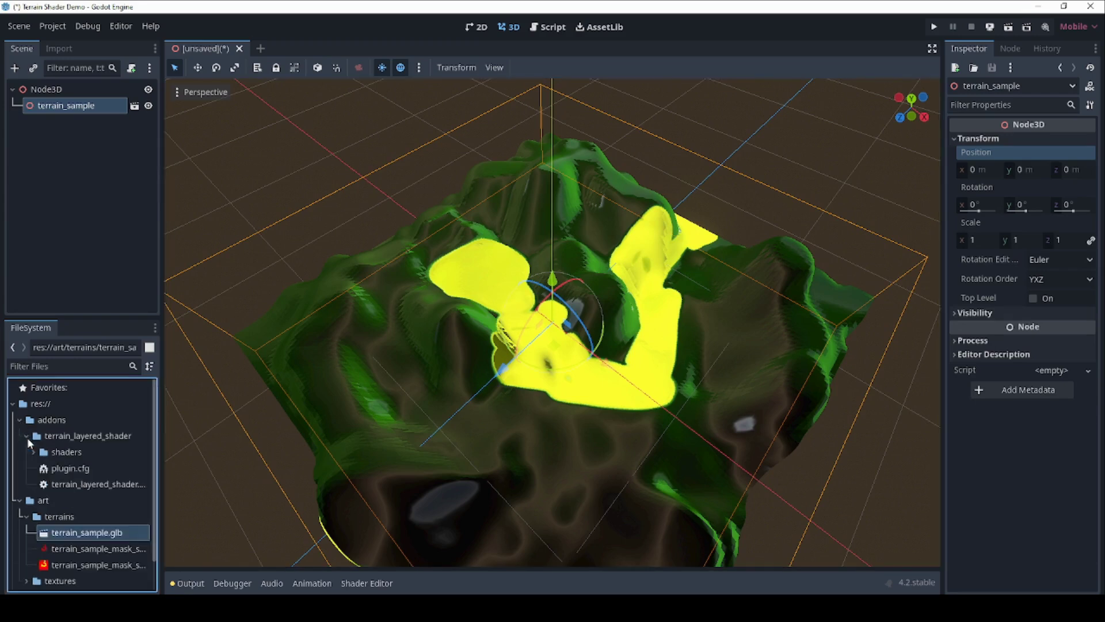
scroll(30, 436, "down", 1)
left_click(33, 427)
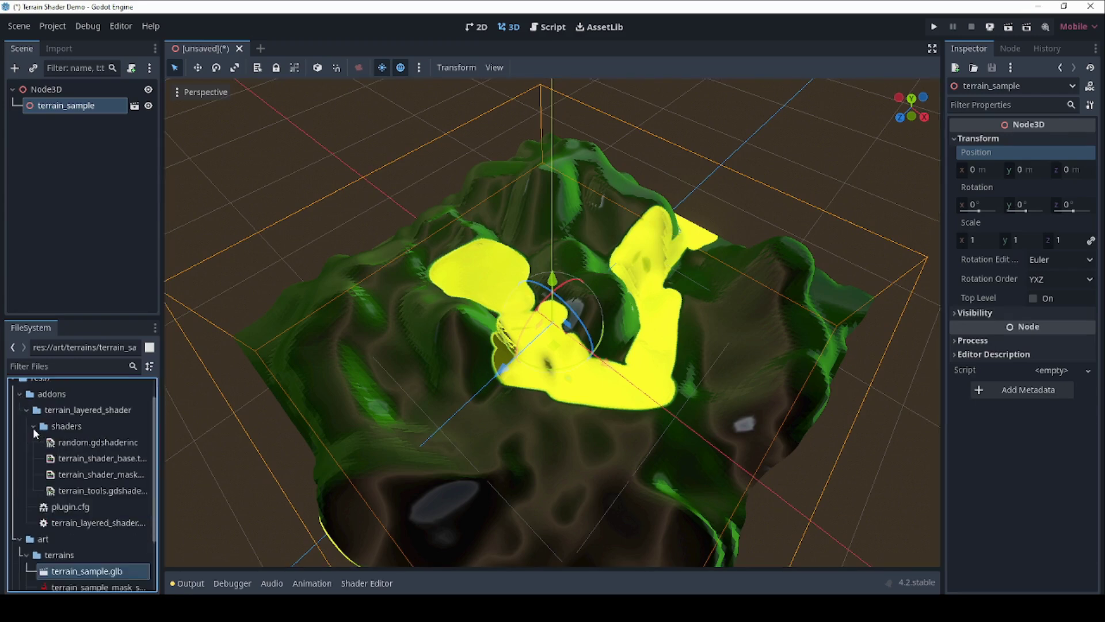
scroll(35, 423, "down", 3)
scroll(36, 427, "up", 3)
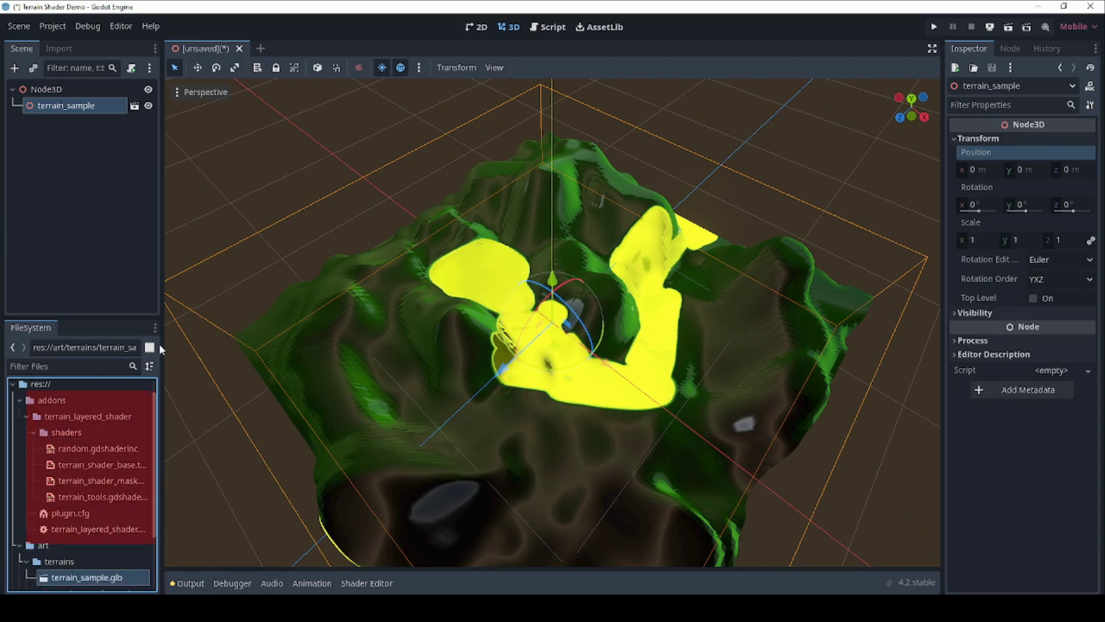
Add a WorldEnvironment node as a child of the Node3D root.
left_click(77, 90)
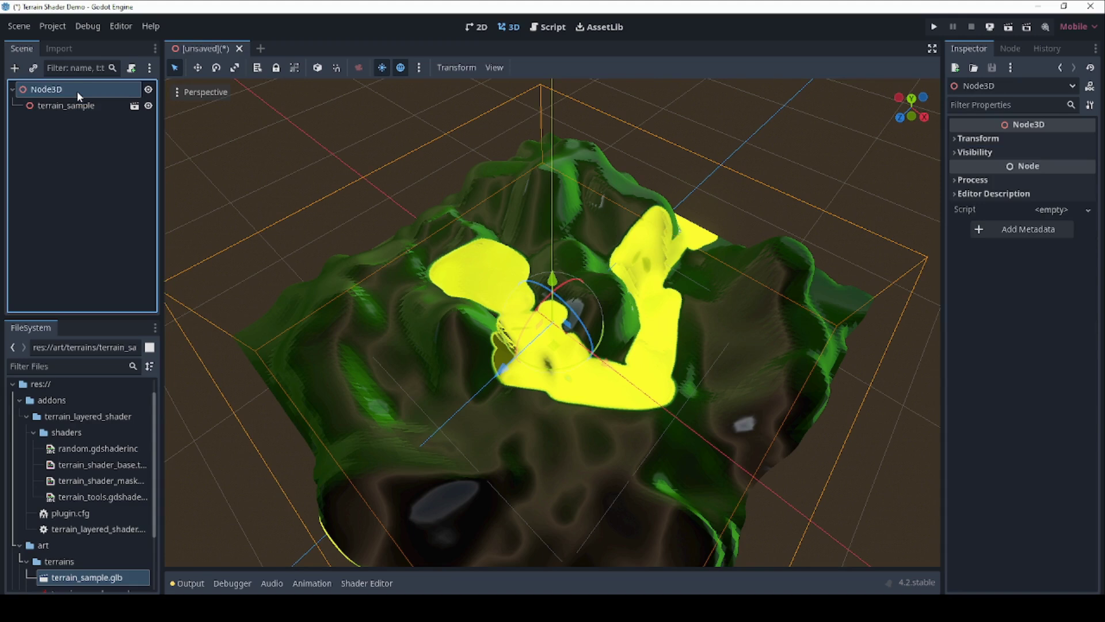
left_click(14, 69)
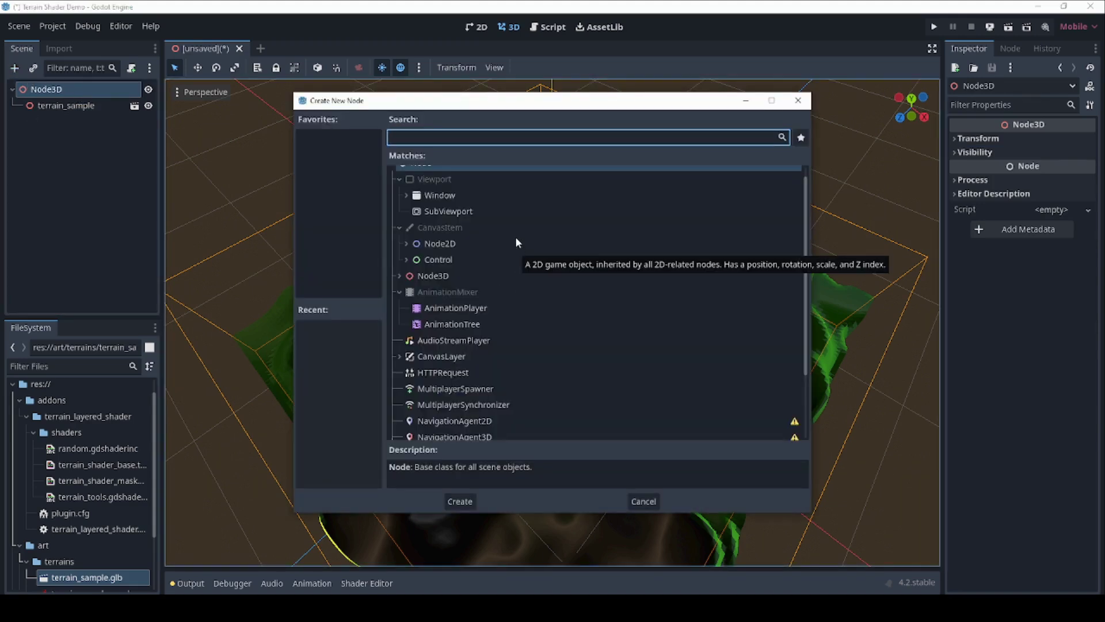
type("envir")
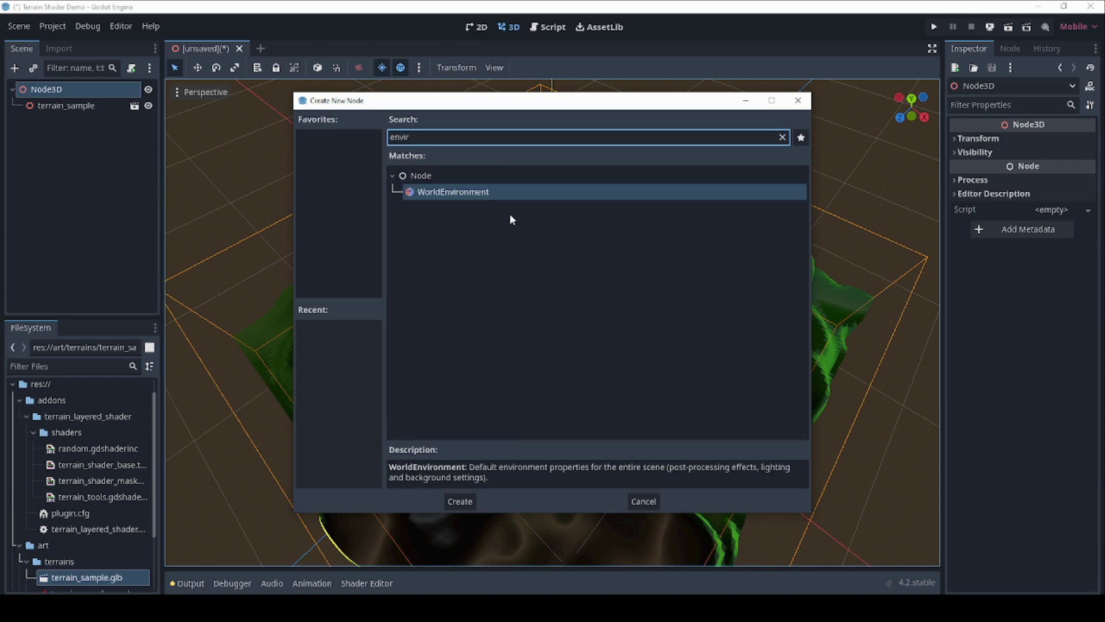
double_click(497, 190)
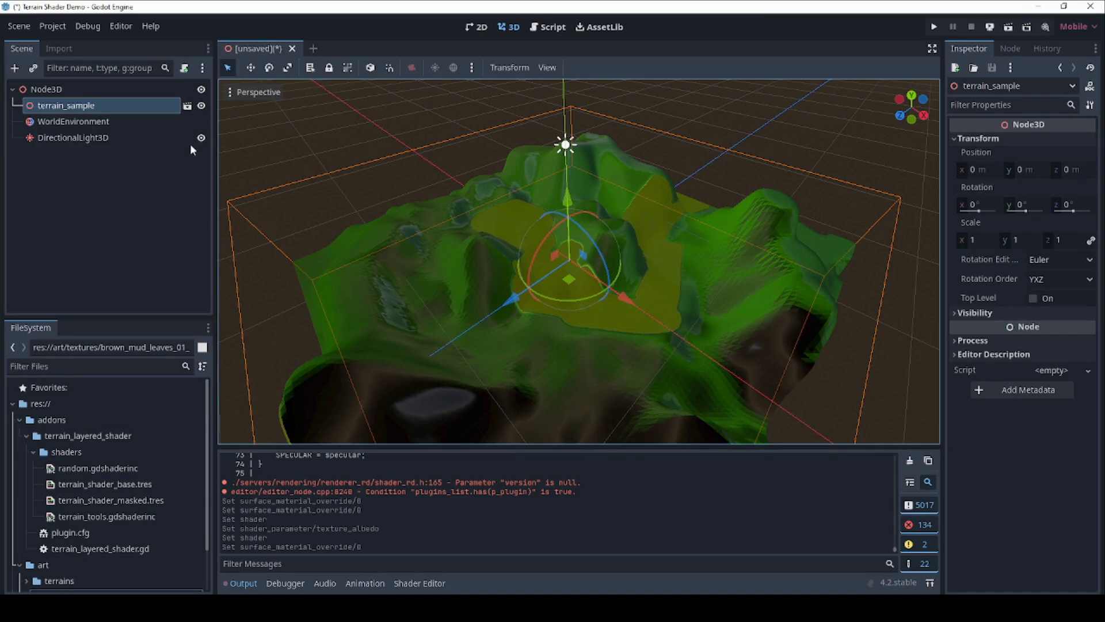
Enable editable children on terrain_sample and select its Grid mesh.
right_click(147, 103)
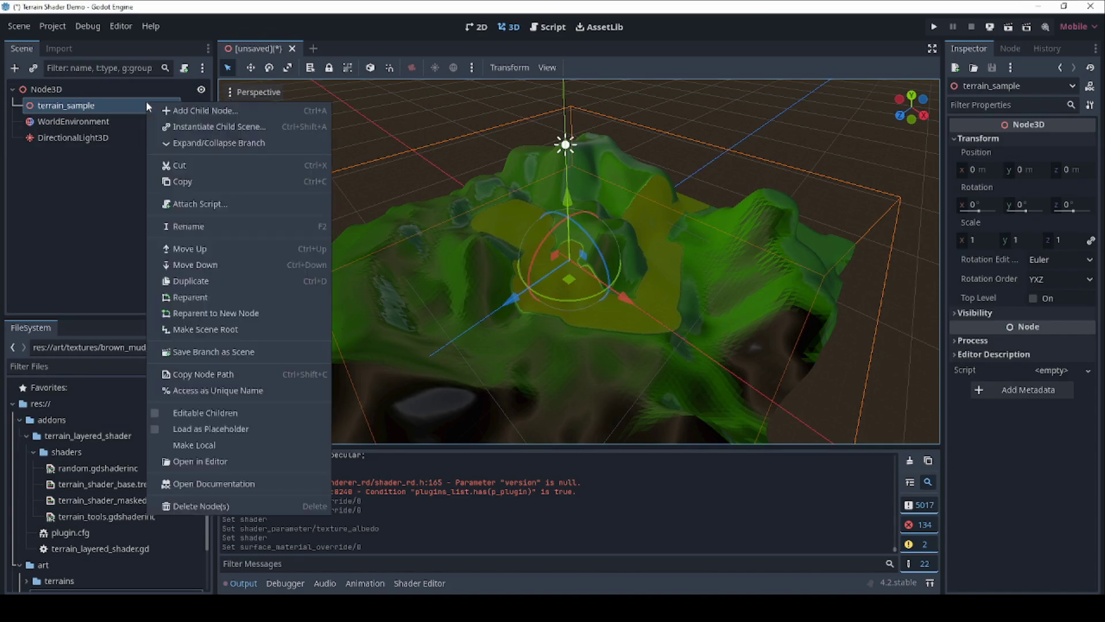
left_click(208, 412)
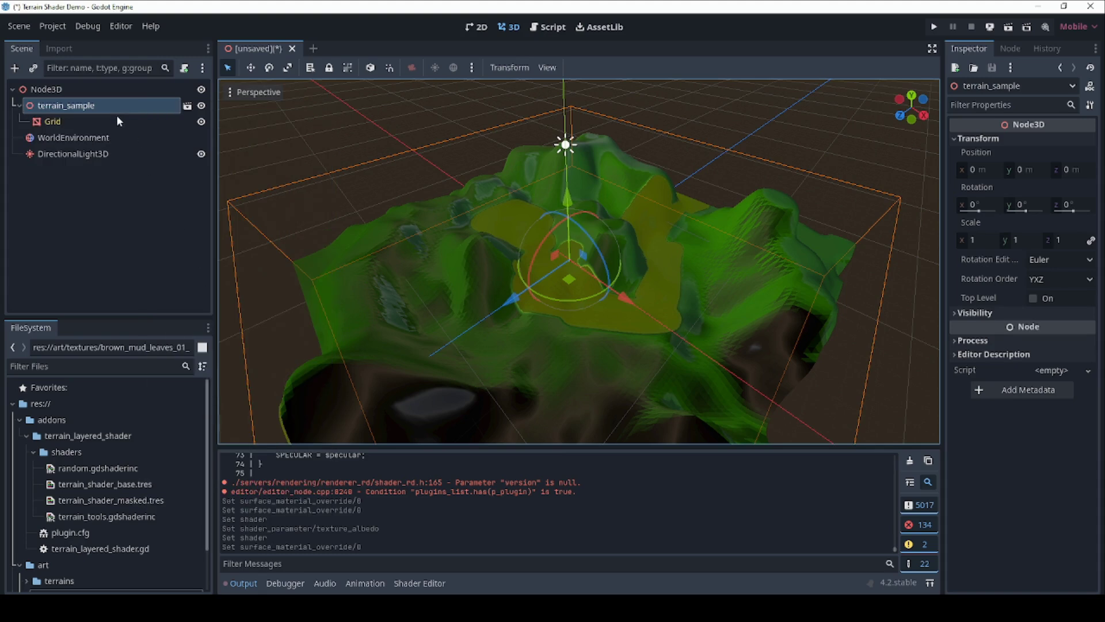
left_click(118, 119)
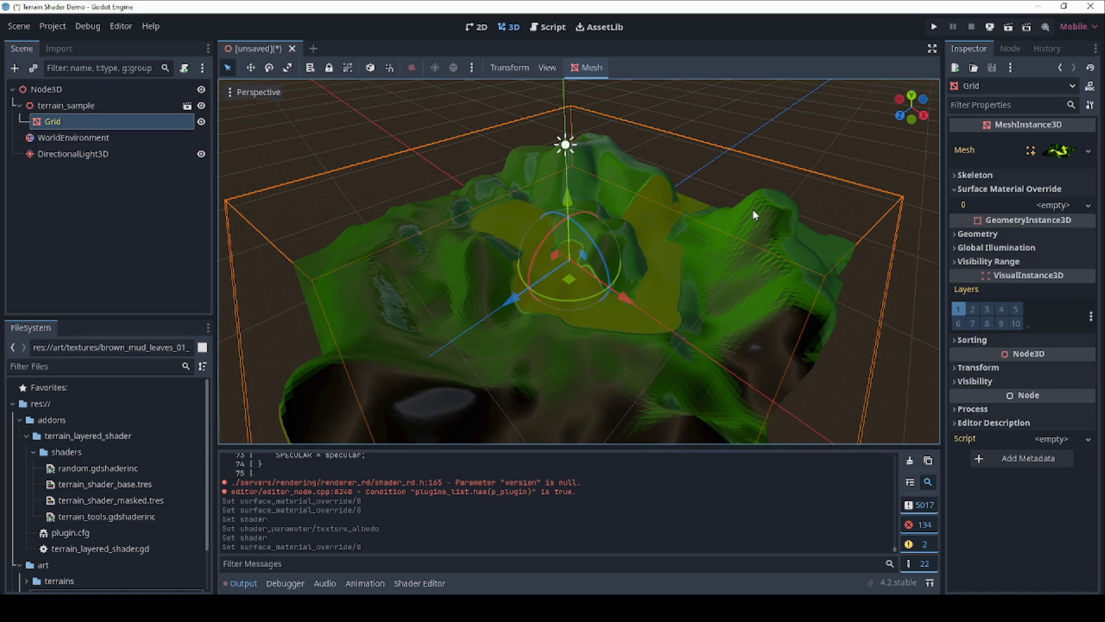
Give Grid a new ShaderMaterial as surface material override 0 and assign terrain_shader_base.tres as its shader.
left_click(1053, 205)
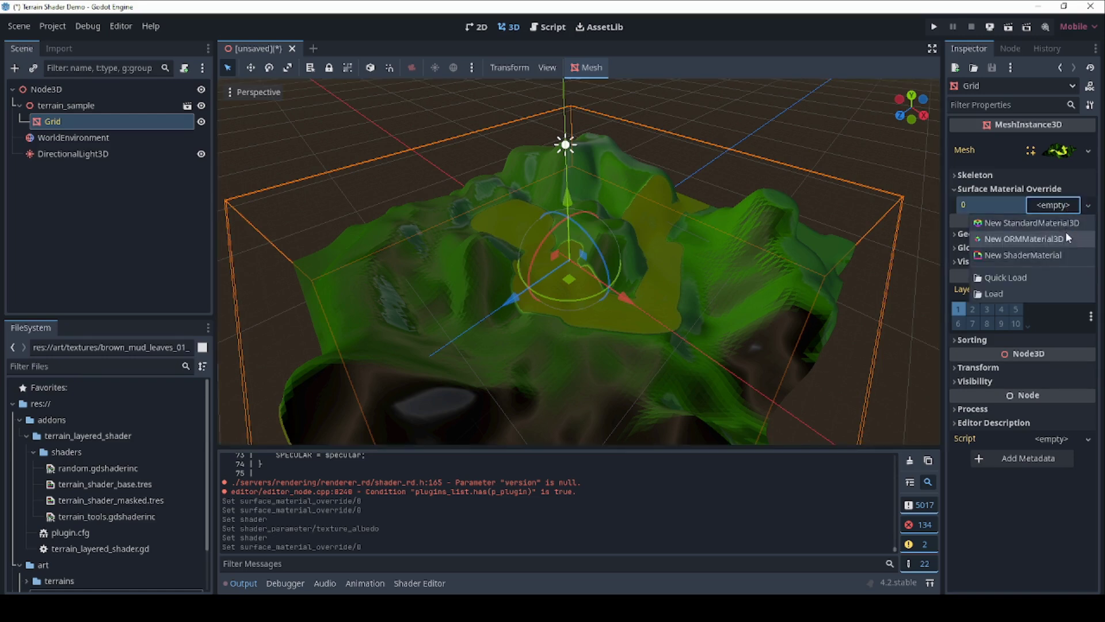
left_click(1062, 254)
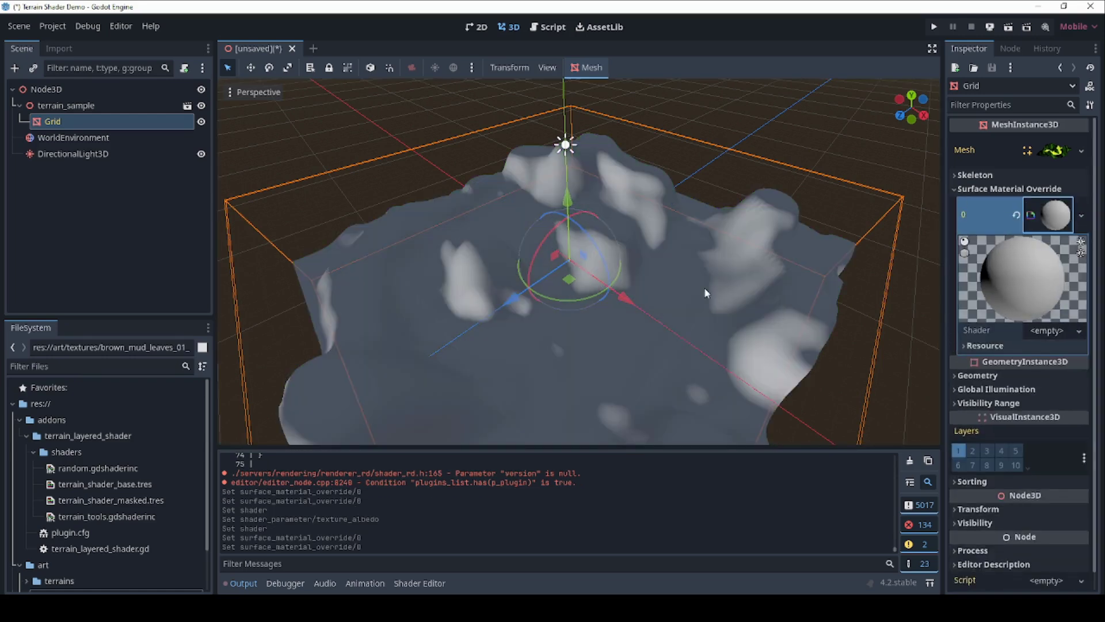
scroll(170, 430, "down", 1)
left_click_drag(104, 458, 1046, 337)
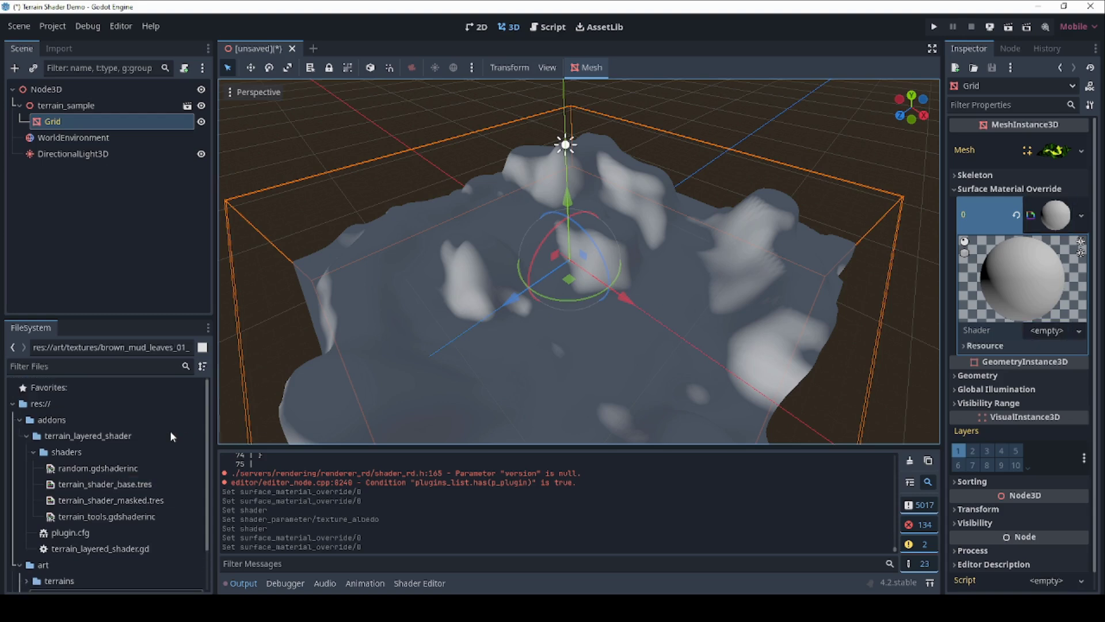
scroll(170, 436, "down", 1)
left_click(116, 458)
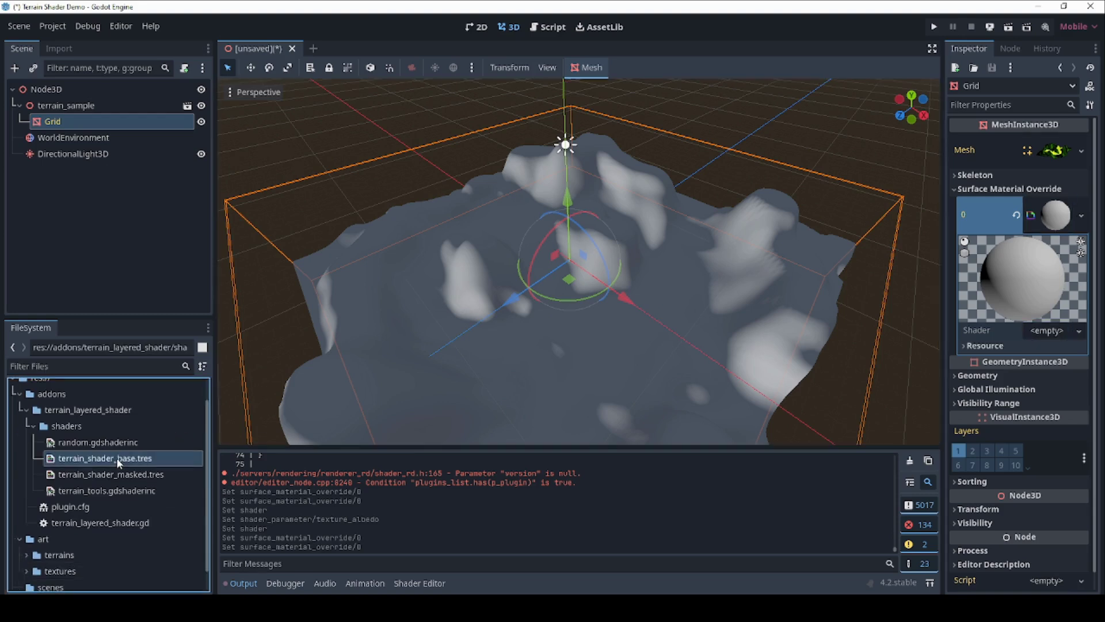
left_click_drag(119, 462, 1044, 332)
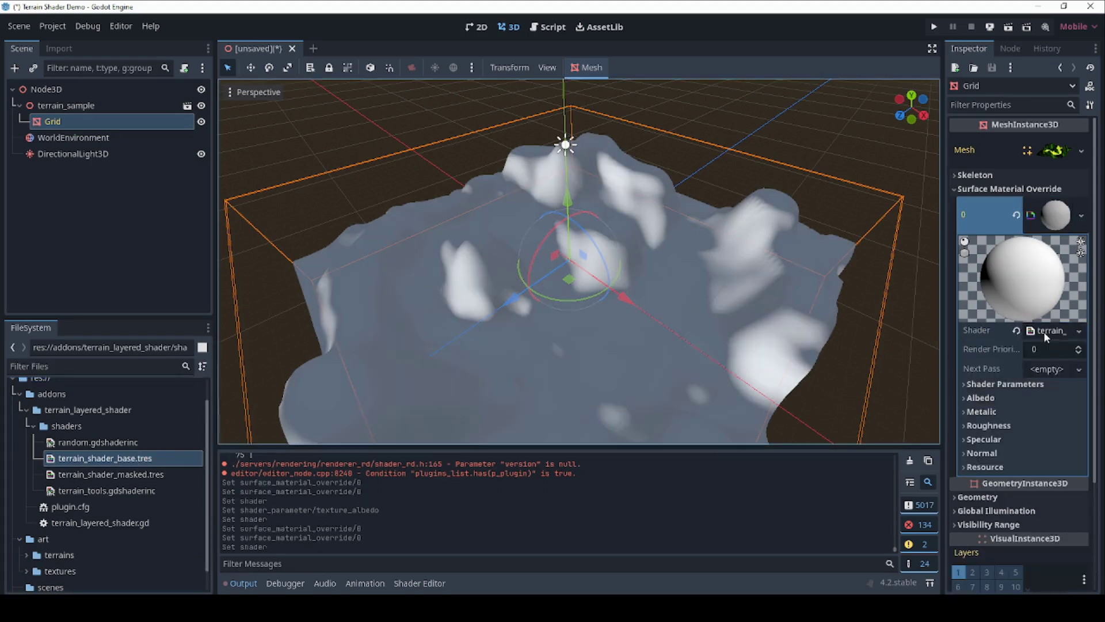
Assign brown_mud_leaves_01_diff_1k.jpg from the art textures as the base material's albedo texture.
left_click(1014, 397)
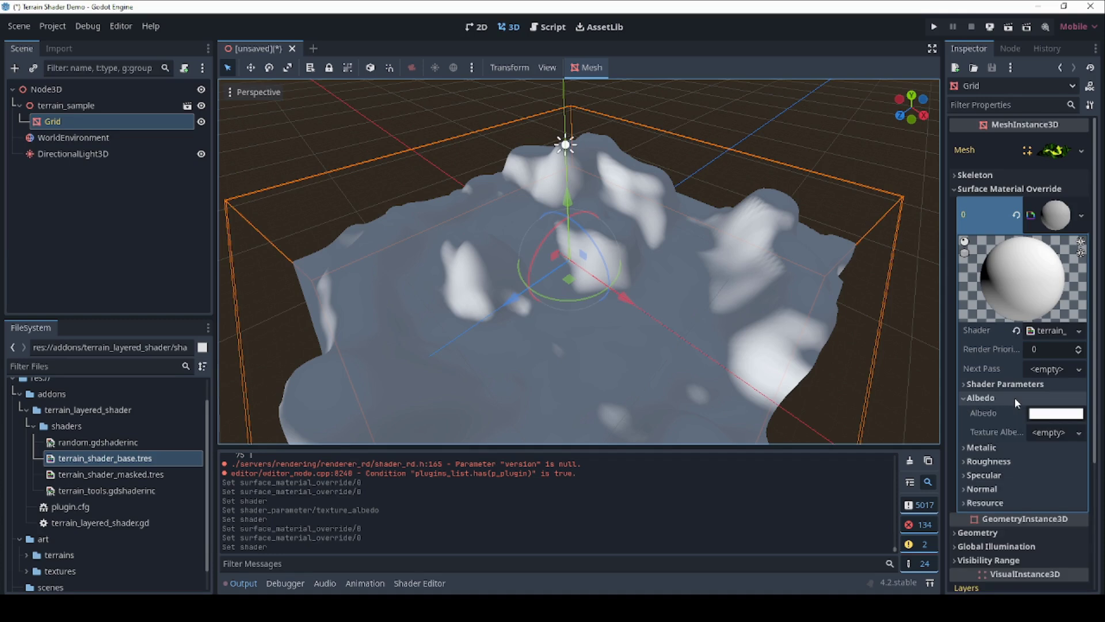
scroll(1014, 397, "down", 3)
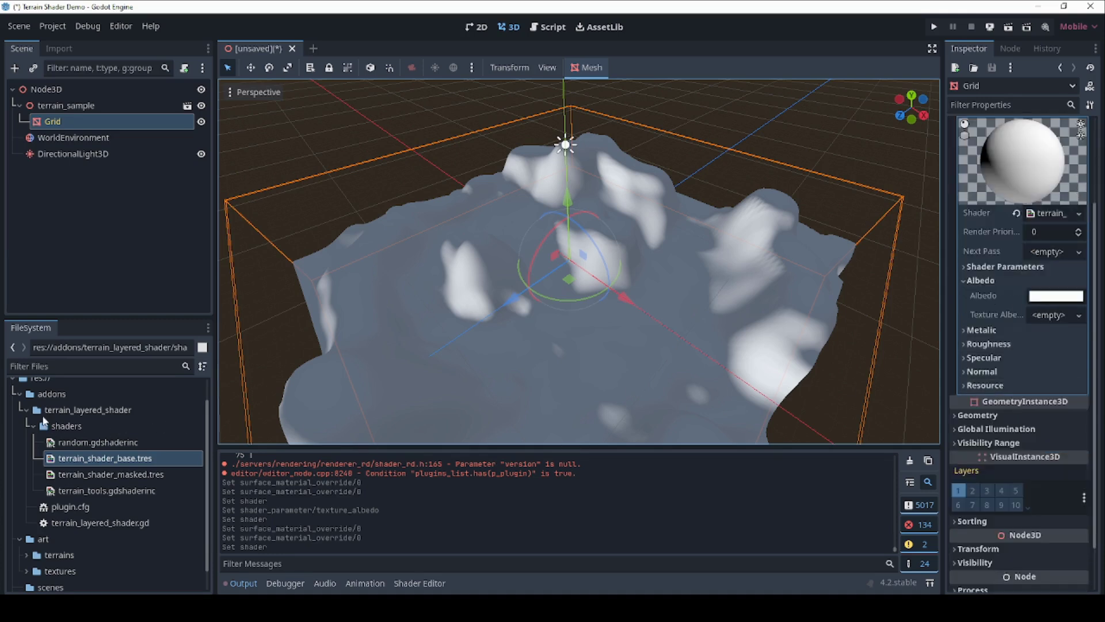
scroll(41, 501, "down", 1)
left_click(27, 546)
scroll(29, 518, "down", 5)
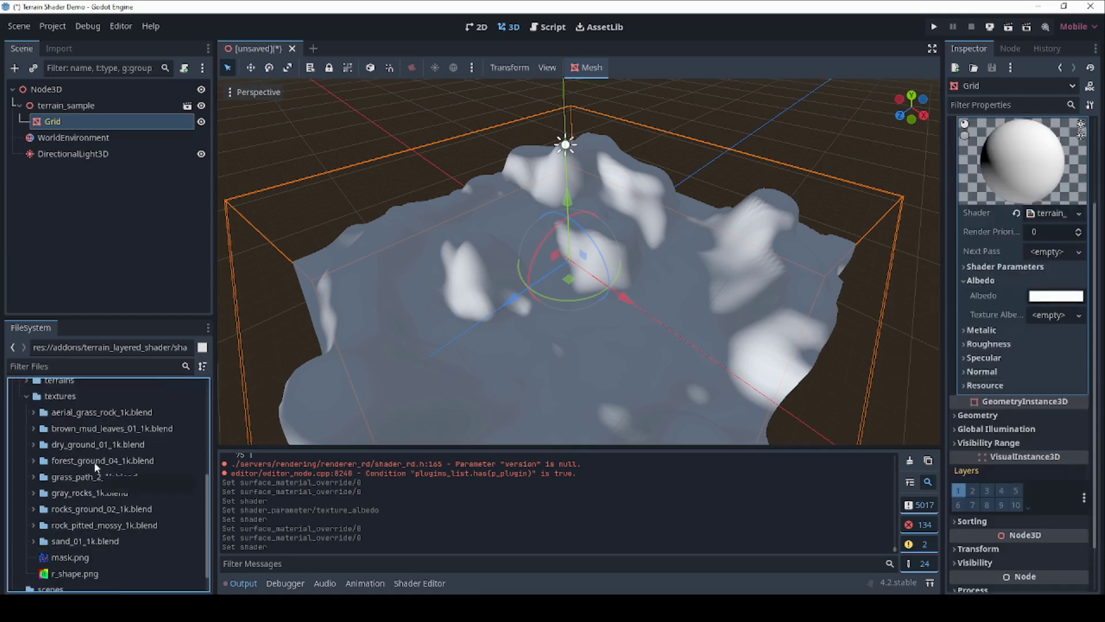
left_click(33, 428)
left_click(40, 444)
scroll(69, 444, "down", 1)
left_click_drag(114, 431, 1054, 317)
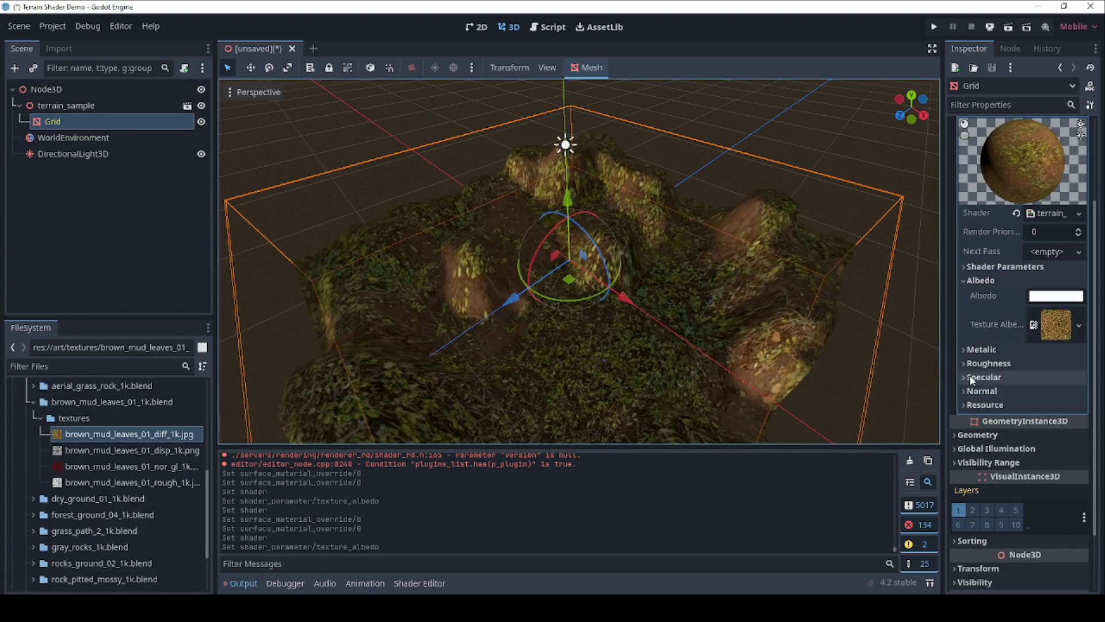
Assign the brown_mud_leaves_01 rough and nor_gl images as the base material's roughness and normal textures.
left_click(988, 363)
left_click_drag(121, 485, 1053, 400)
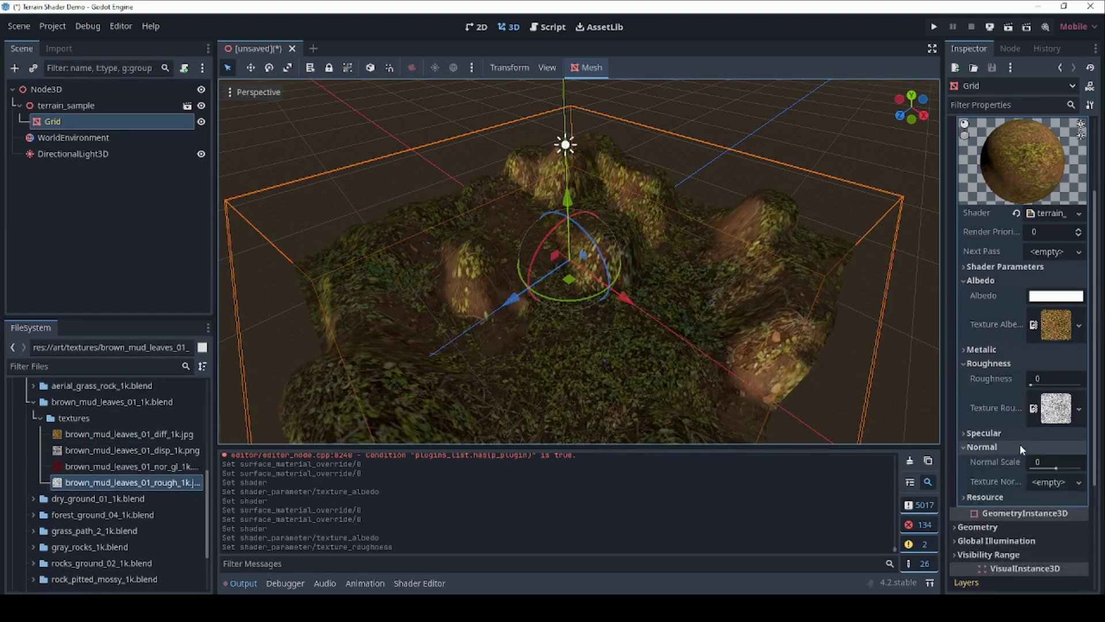
left_click(1020, 444)
scroll(1020, 444, "down", 3)
left_click_drag(137, 468, 1043, 365)
Set the base material's UV Terrain Scale to 40 in x and y and check the tiling up close.
middle_click_drag(654, 320, 634, 283)
scroll(633, 283, "up", 4)
scroll(1000, 327, "down", 2)
scroll(1000, 327, "up", 3)
left_click(1004, 207)
left_click(1048, 241)
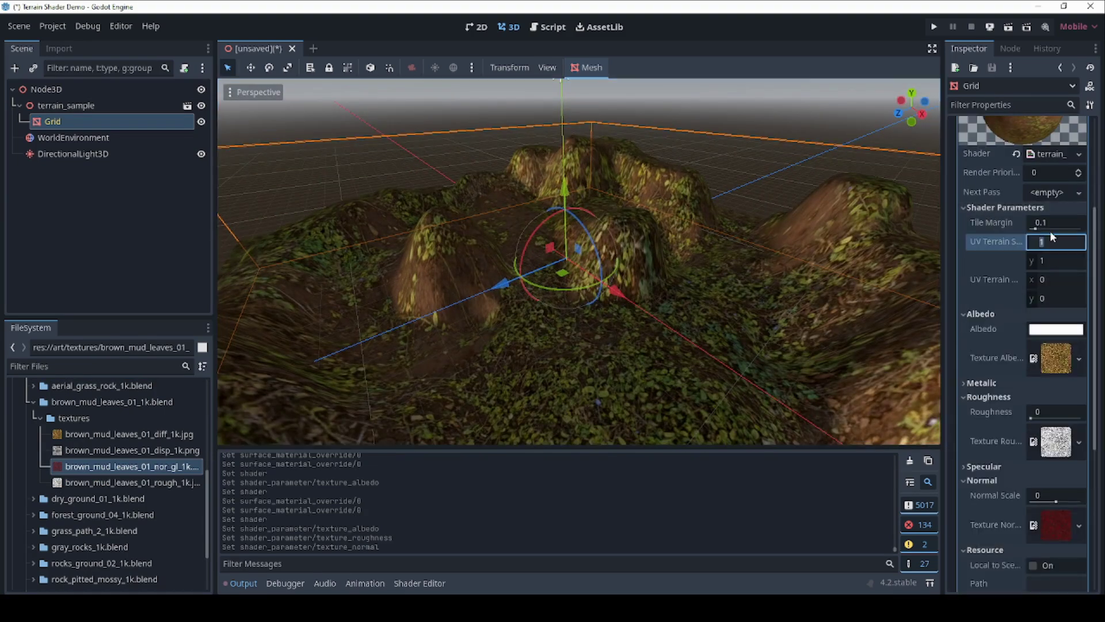
type("40")
left_click(1053, 261)
type("40")
key("Return")
scroll(544, 203, "up", 4)
middle_click_drag(544, 203, 596, 203)
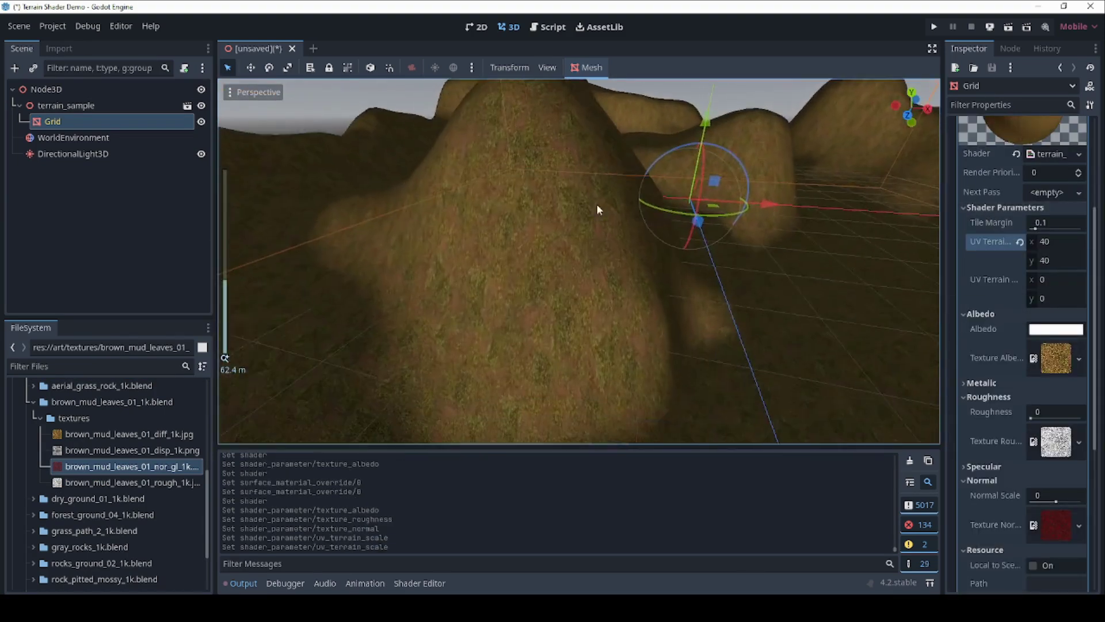
scroll(973, 257, "down", 3)
scroll(976, 247, "up", 3)
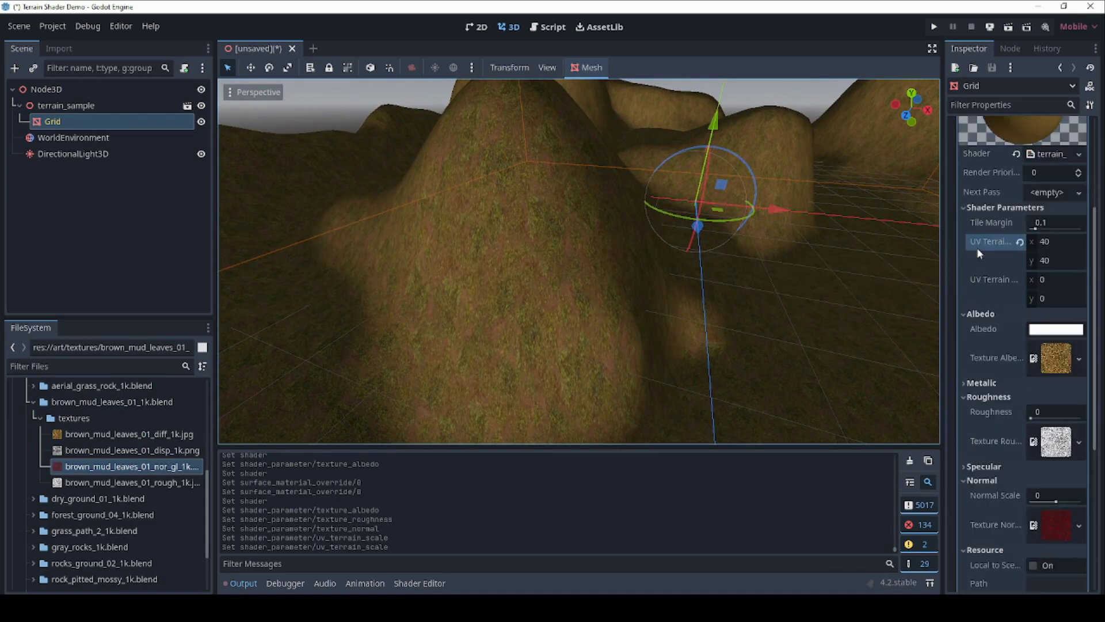
Try Tile Margin values such as 0 and 0.28 on the base material, ending with 0.1.
scroll(1018, 292, "up", 2)
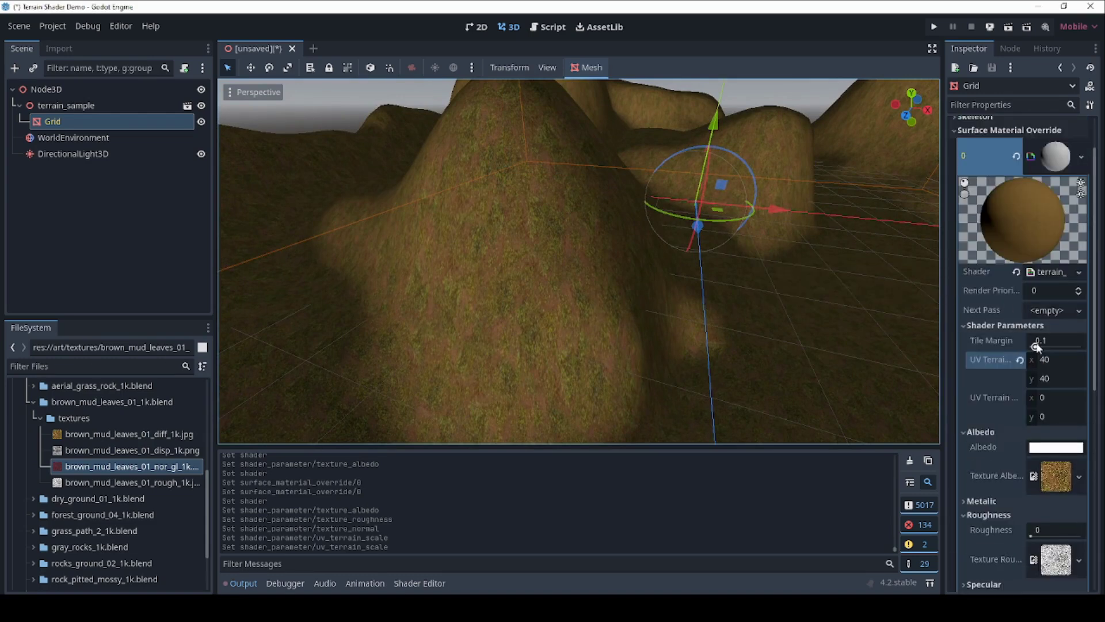
left_click_drag(1036, 345, 1073, 352)
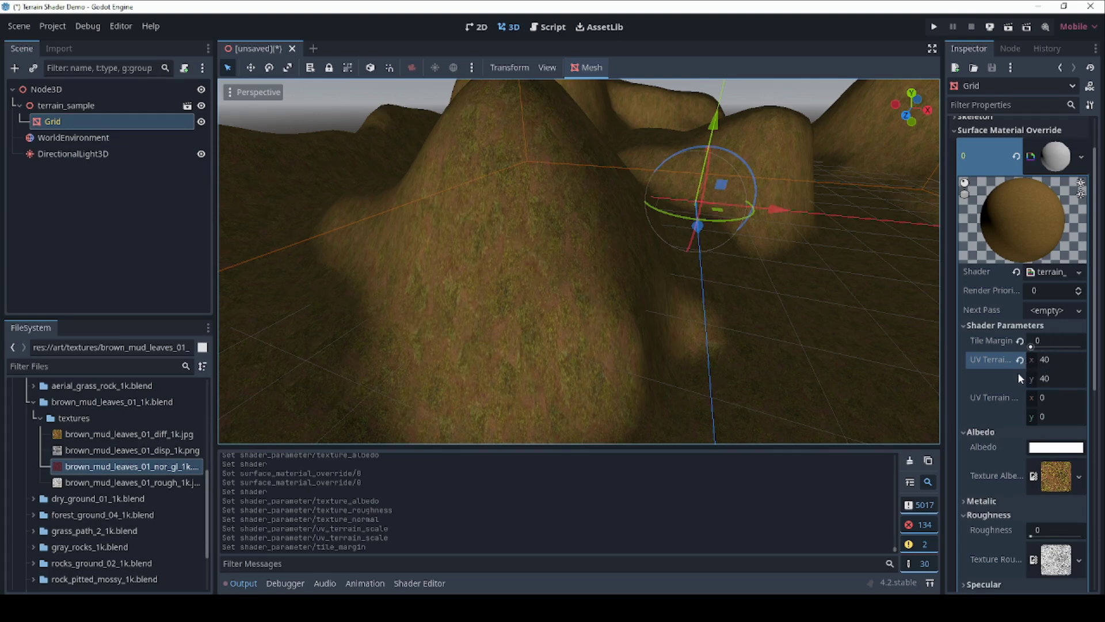
left_click(1040, 346)
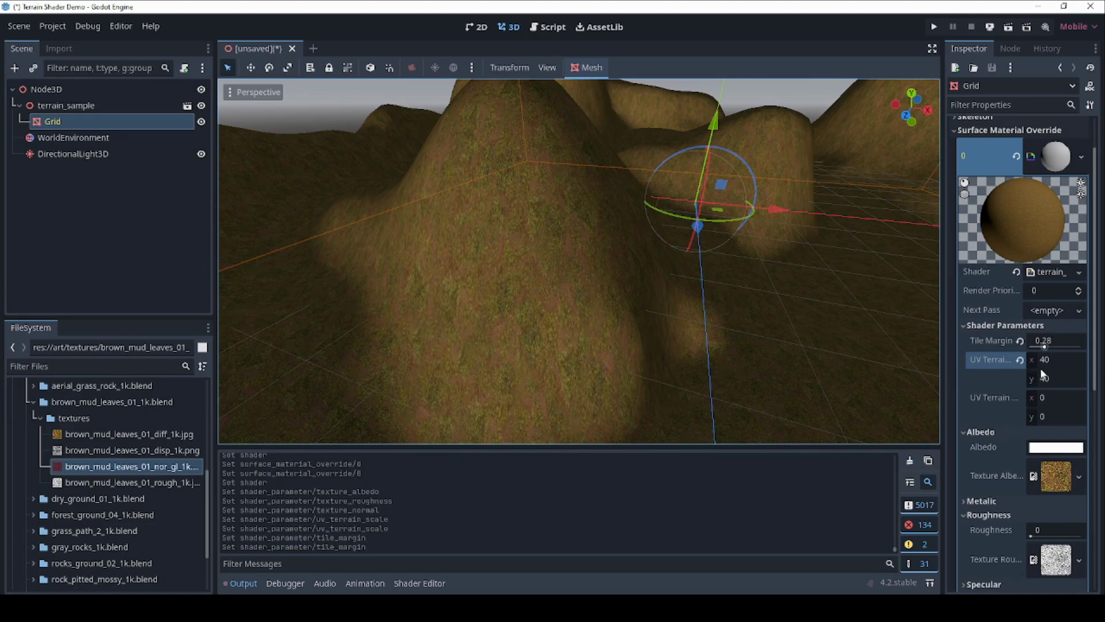
left_click(1054, 342)
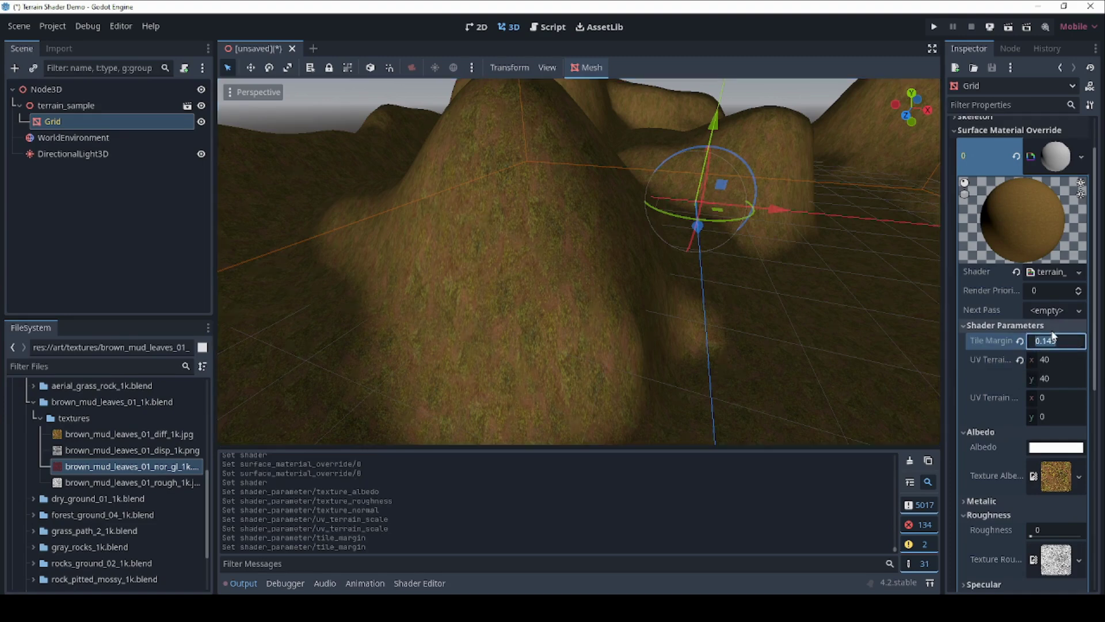
key("BackSpace")
type(".1")
key("Return")
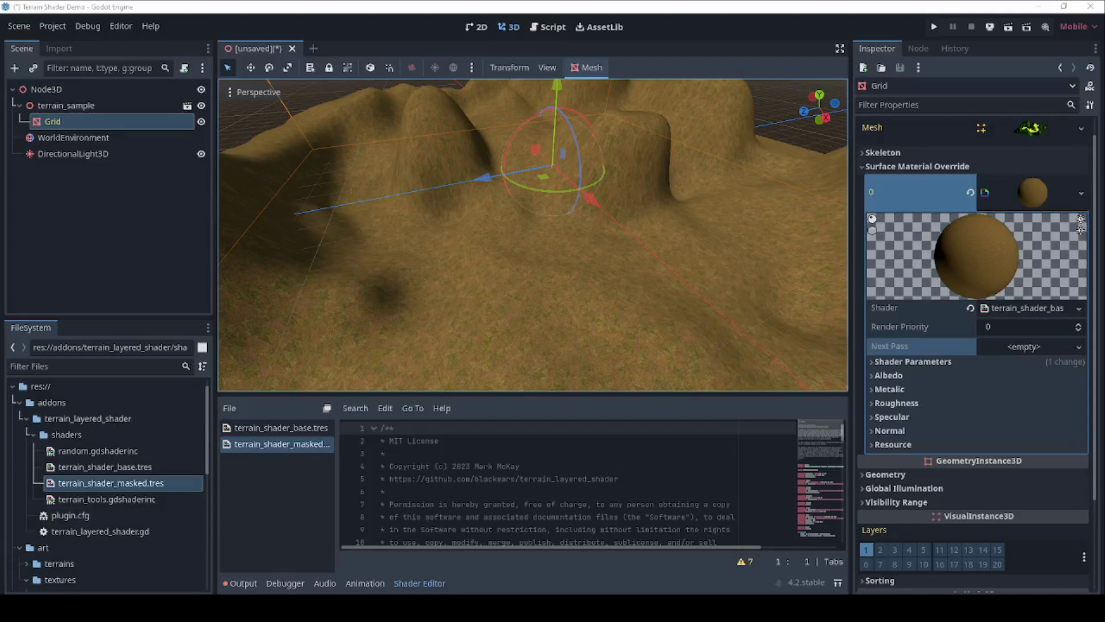
Add a new ShaderMaterial as the base material's Next Pass and assign terrain_shader_masked.tres as its shader.
left_click(1037, 344)
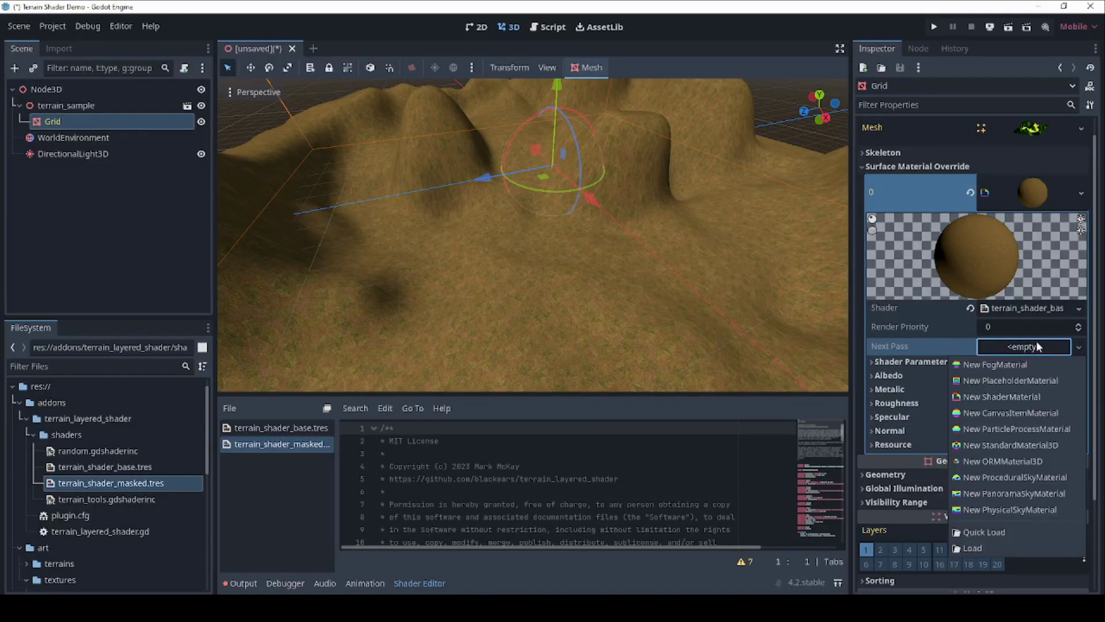
left_click(1023, 397)
scroll(1007, 462, "down", 2)
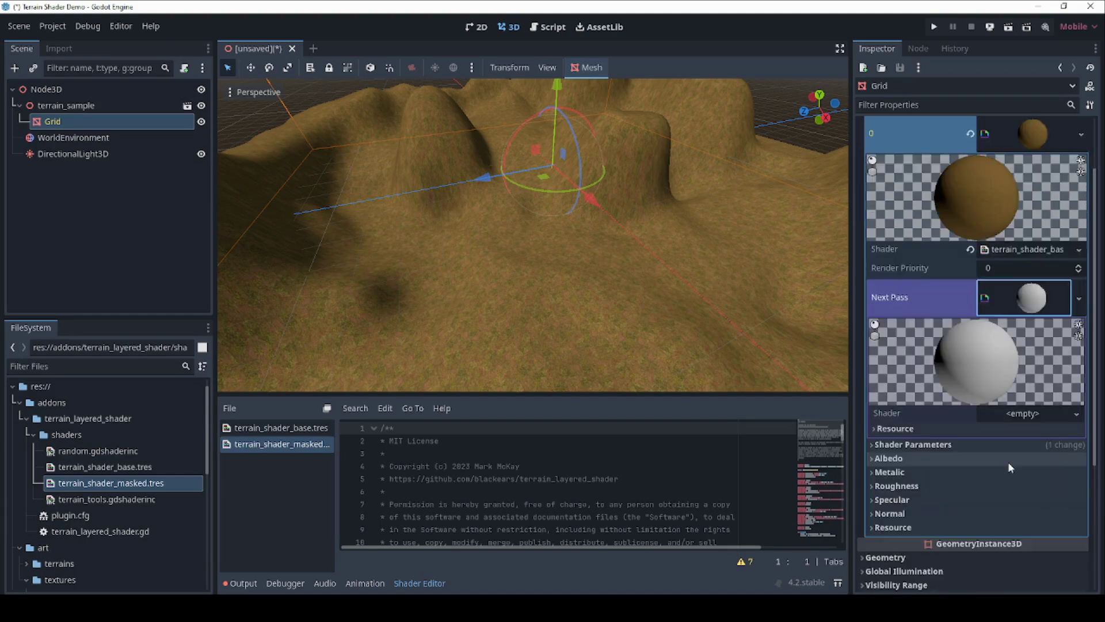
scroll(1007, 462, "down", 2)
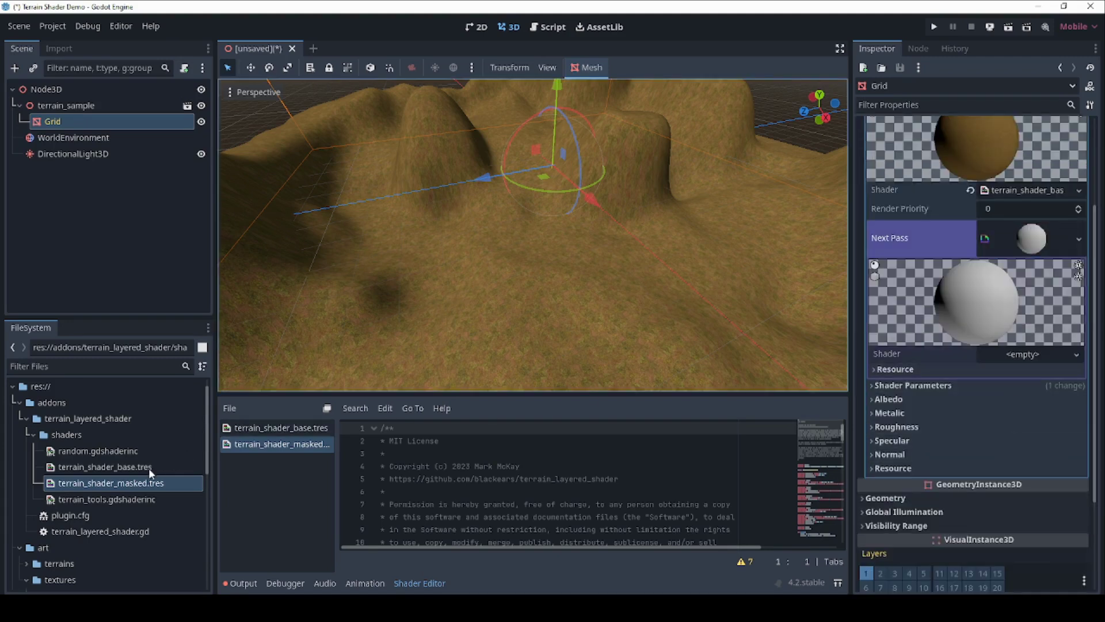
left_click_drag(137, 483, 1028, 357)
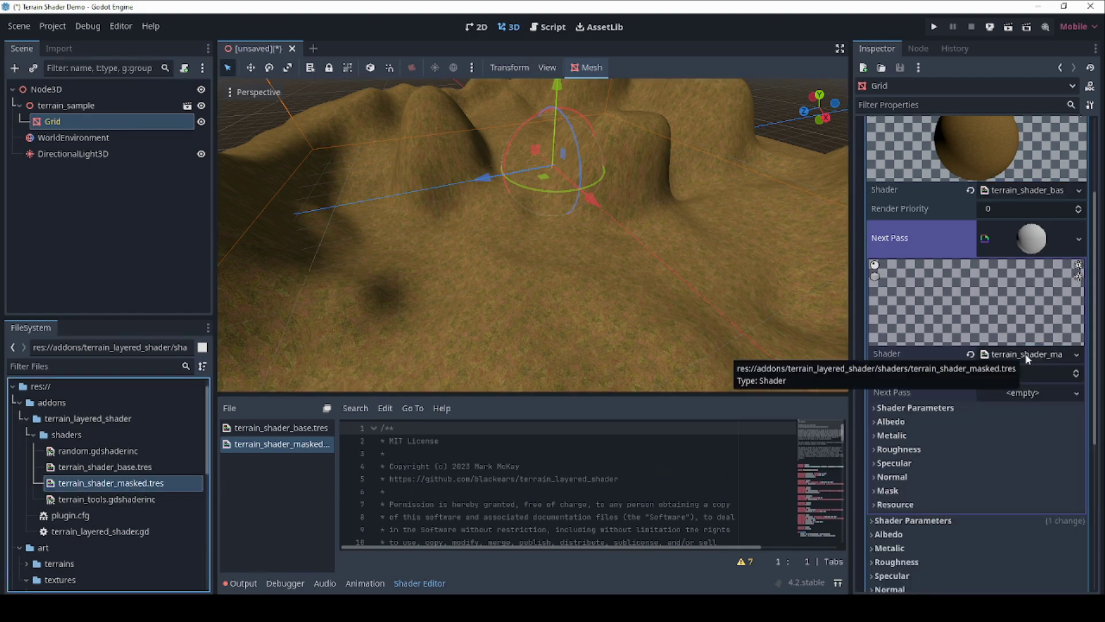
Assign forest_ground_04_diff_1k.jpg as the albedo texture of the first masked pass material.
left_click(917, 420)
scroll(917, 421, "down", 4)
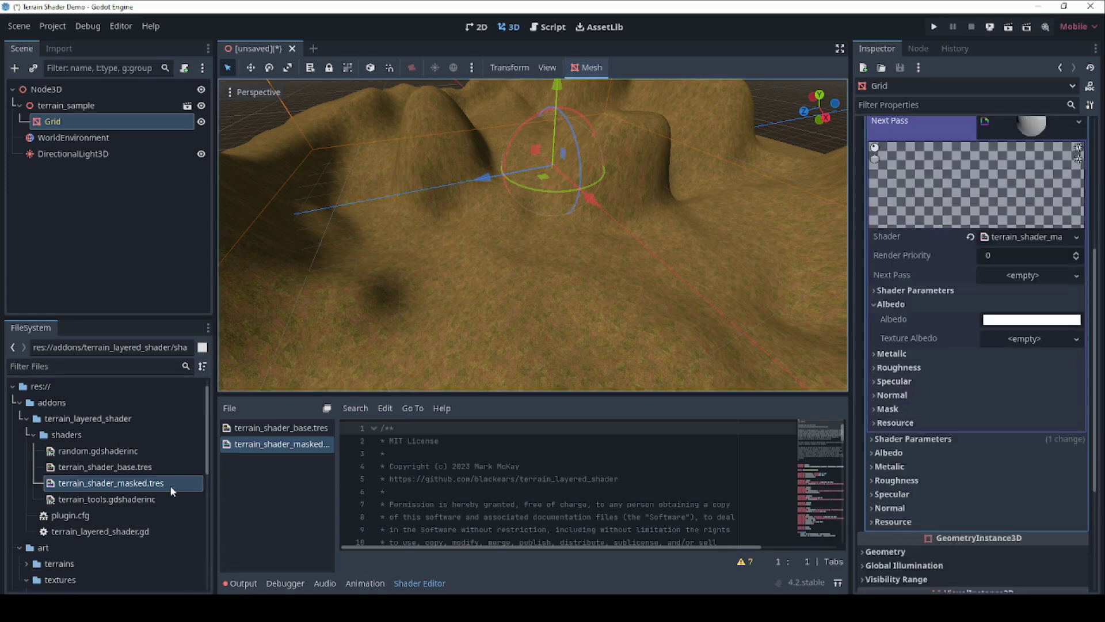
scroll(170, 485, "down", 4)
scroll(170, 486, "down", 1)
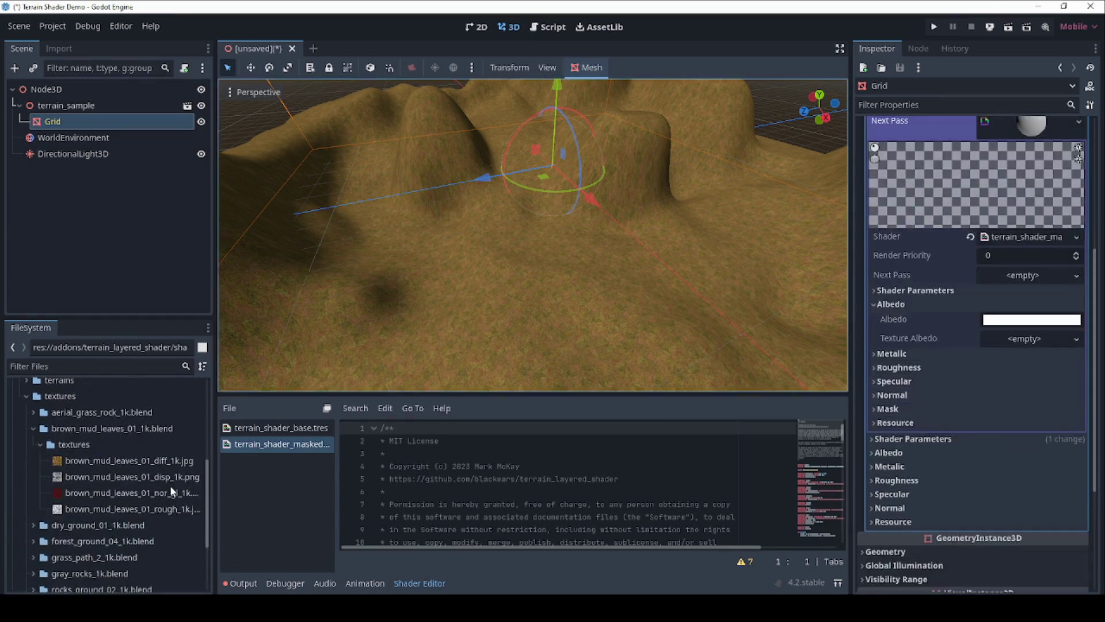
left_click(33, 428)
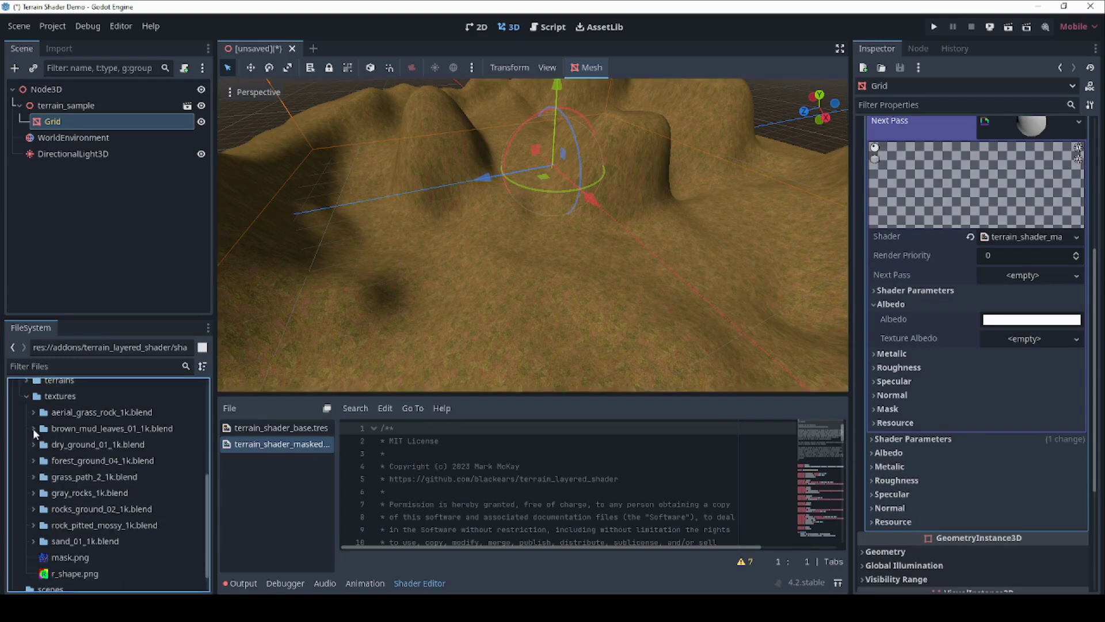
left_click(33, 460)
scroll(33, 460, "down", 1)
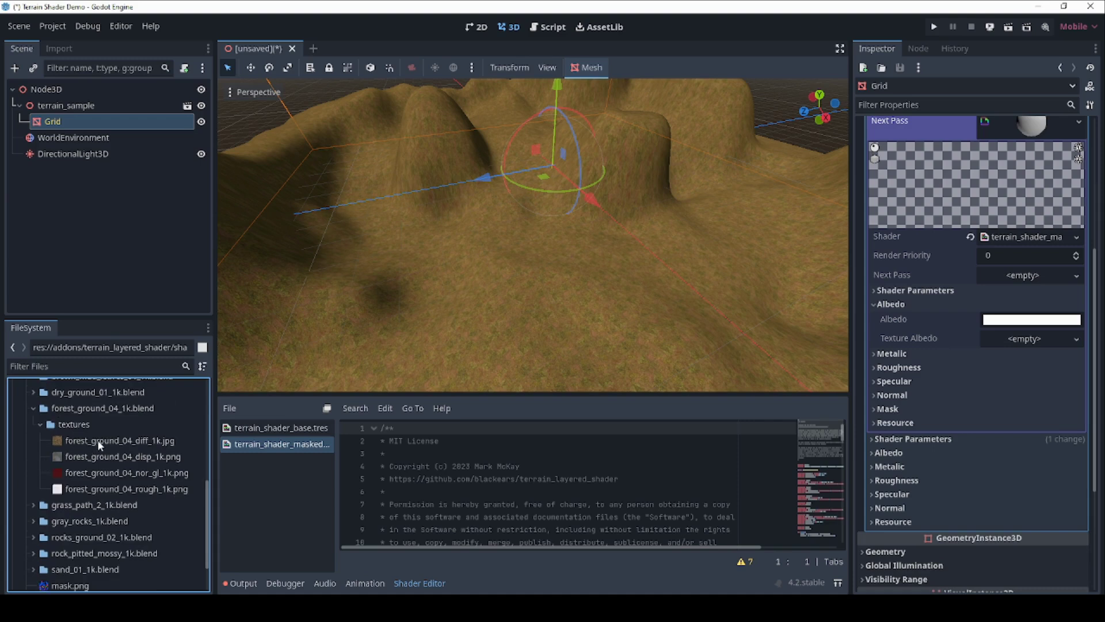
left_click_drag(99, 443, 1019, 340)
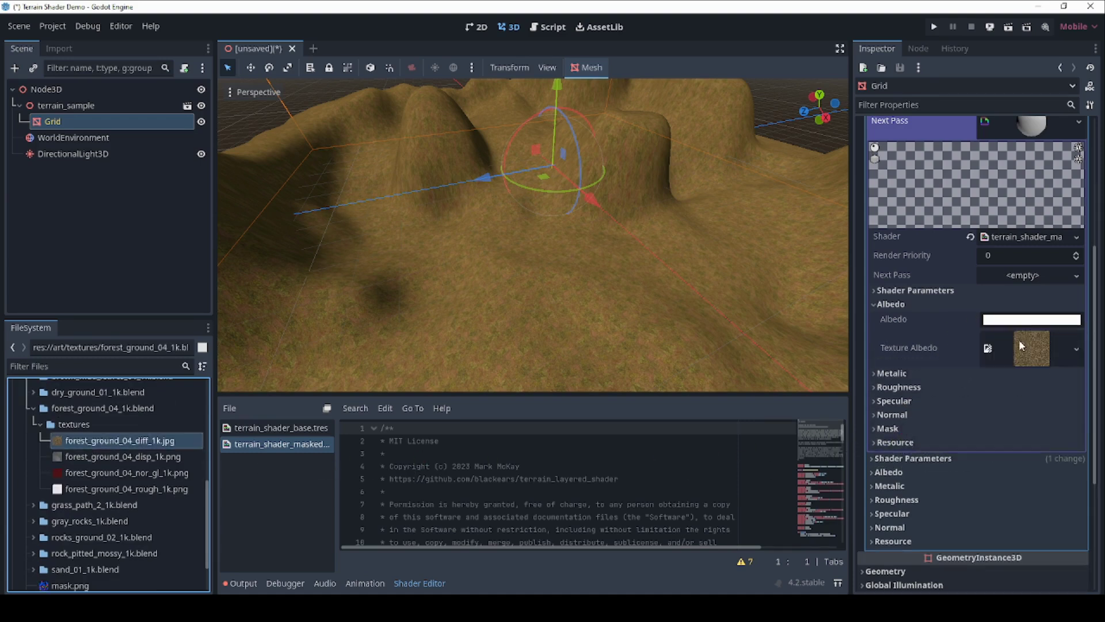
Assign the forest_ground_04 rough and nor_gl images as the first masked pass's roughness and normal textures.
left_click(928, 383)
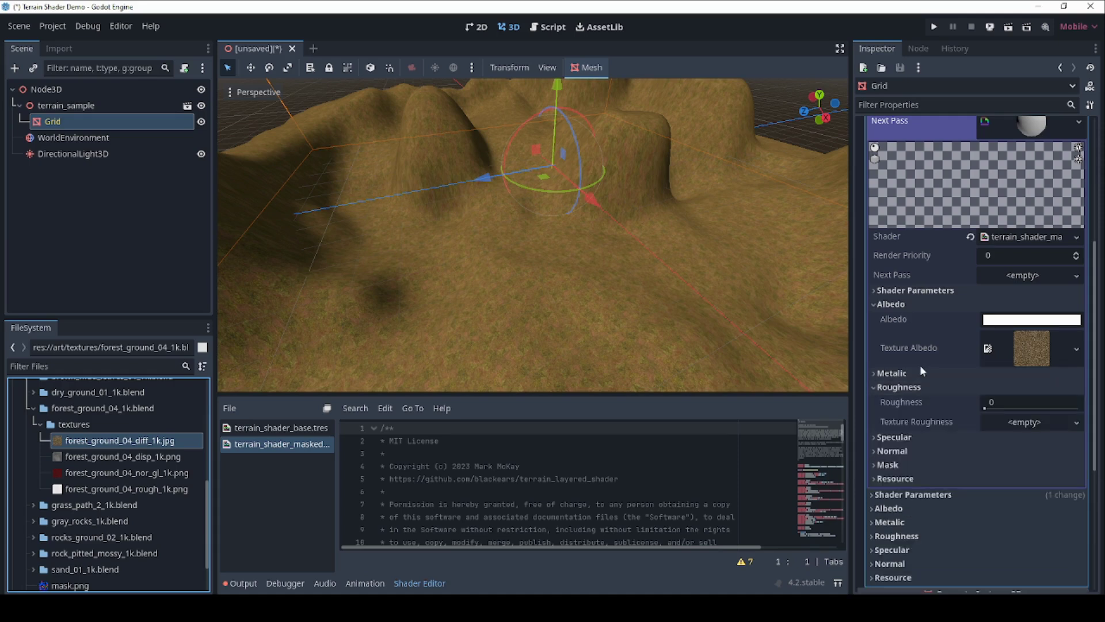
scroll(920, 386, "down", 2)
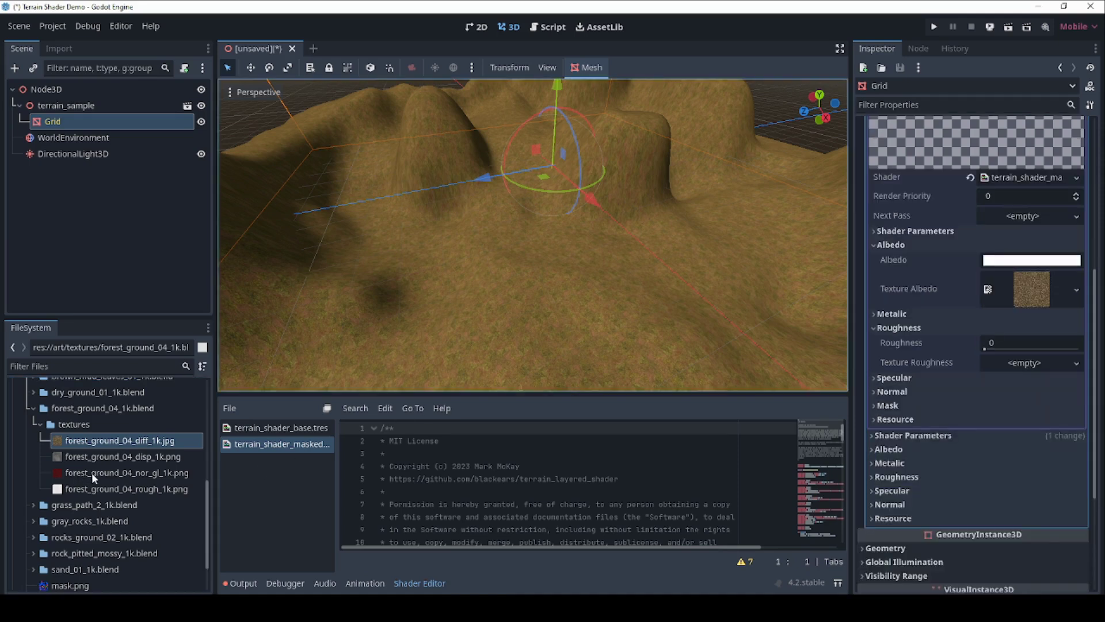
left_click_drag(108, 492, 1048, 366)
left_click(943, 409)
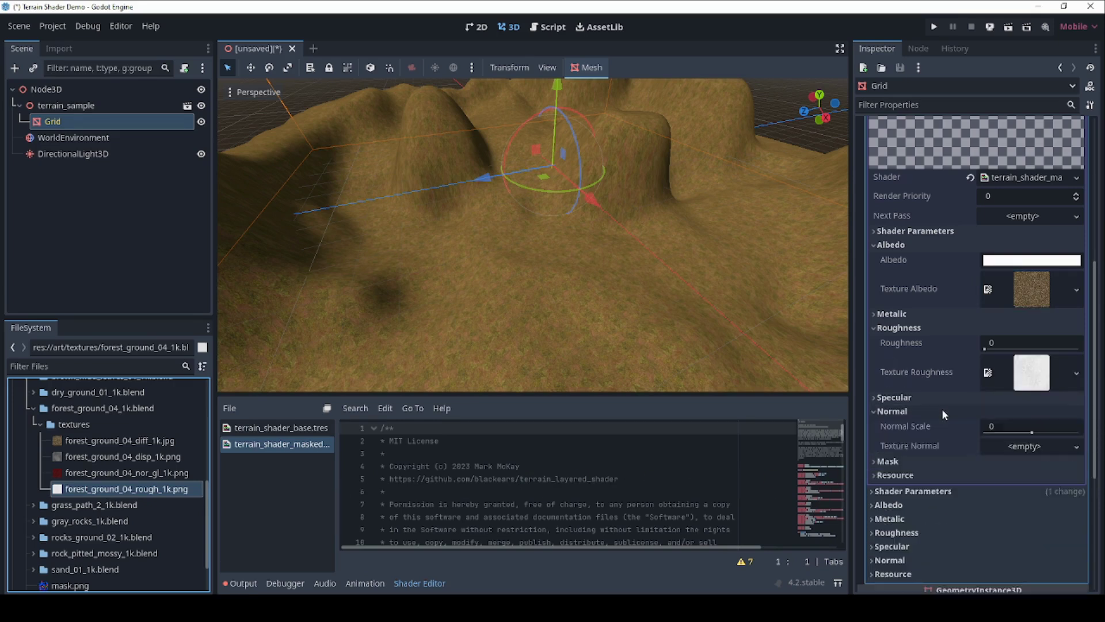
scroll(942, 410, "down", 2)
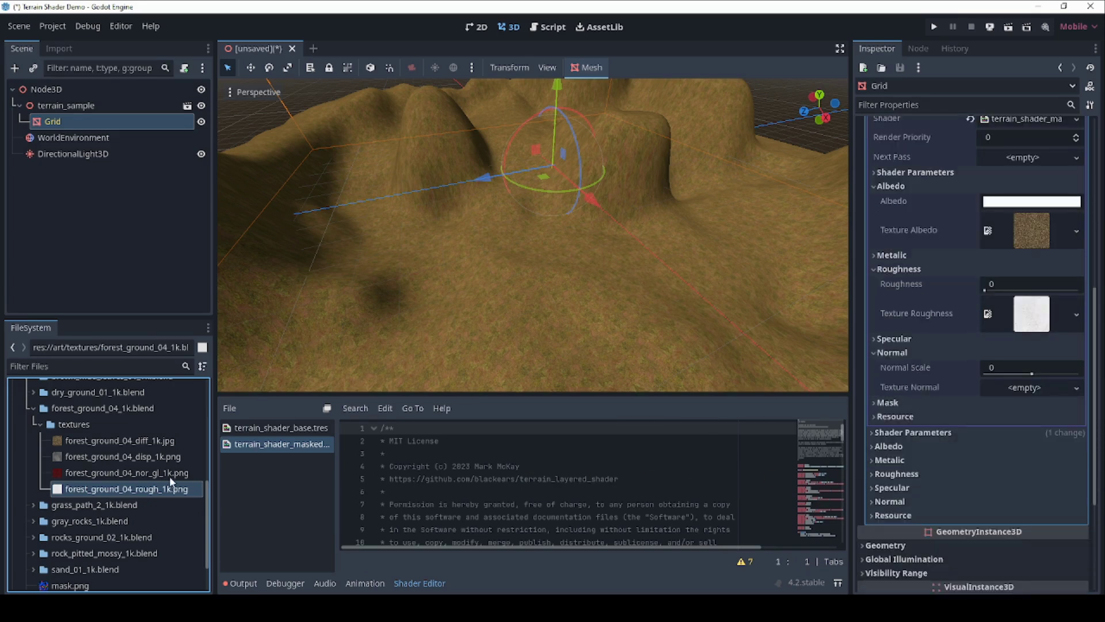
left_click_drag(154, 469, 1012, 395)
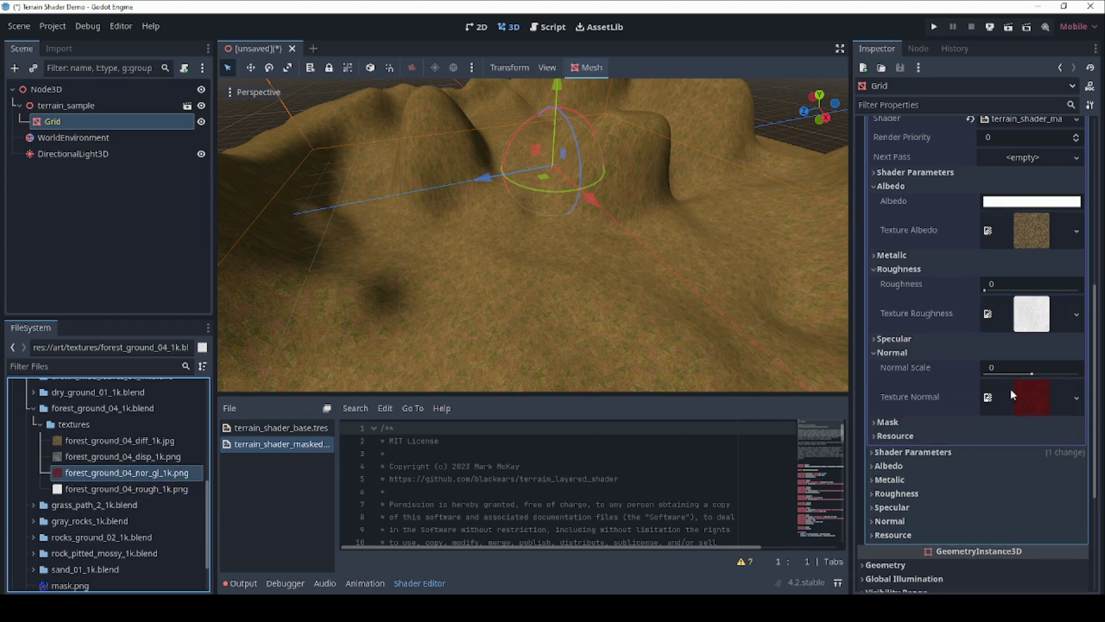
Assign mask.png as the first masked pass's Texture Mask.
left_click(912, 424)
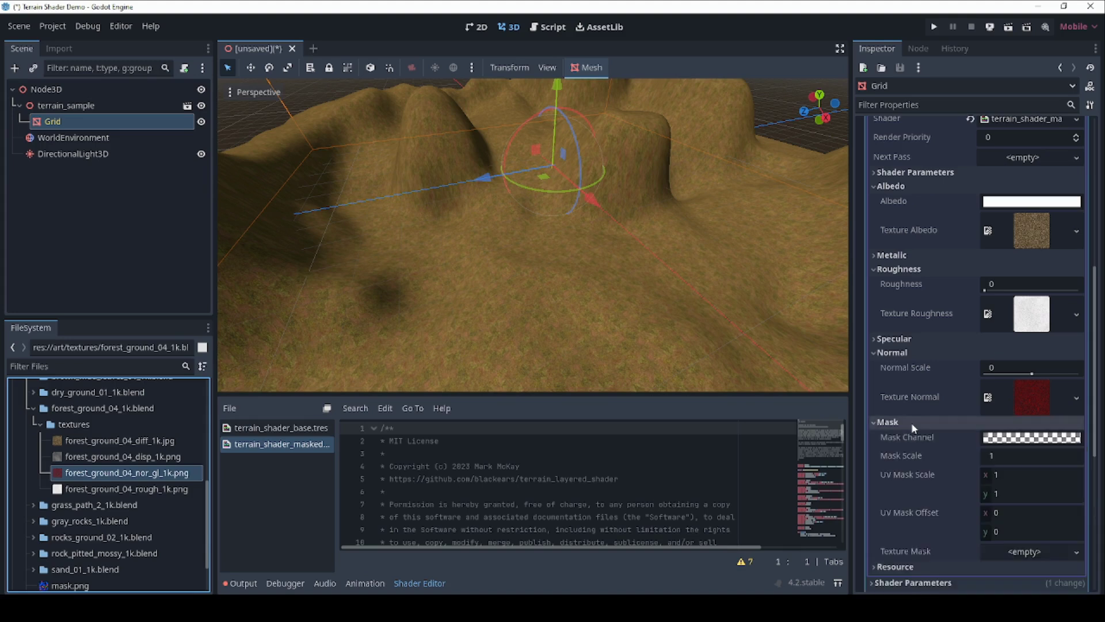
scroll(169, 500, "down", 3)
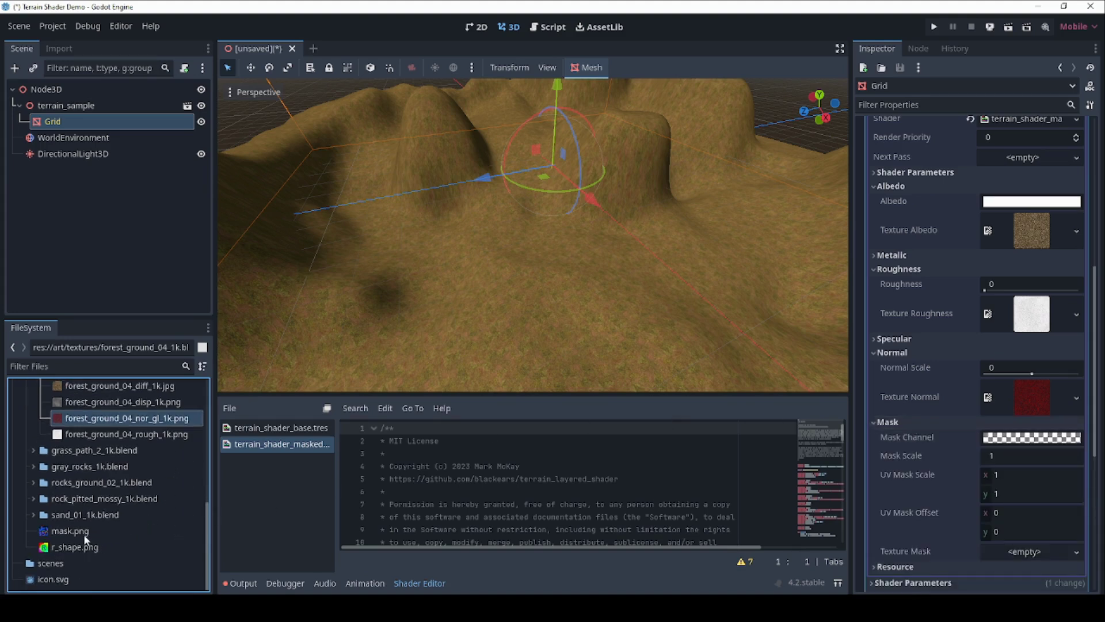
left_click(78, 532)
left_click_drag(92, 533, 1035, 554)
scroll(1030, 522, "down", 4)
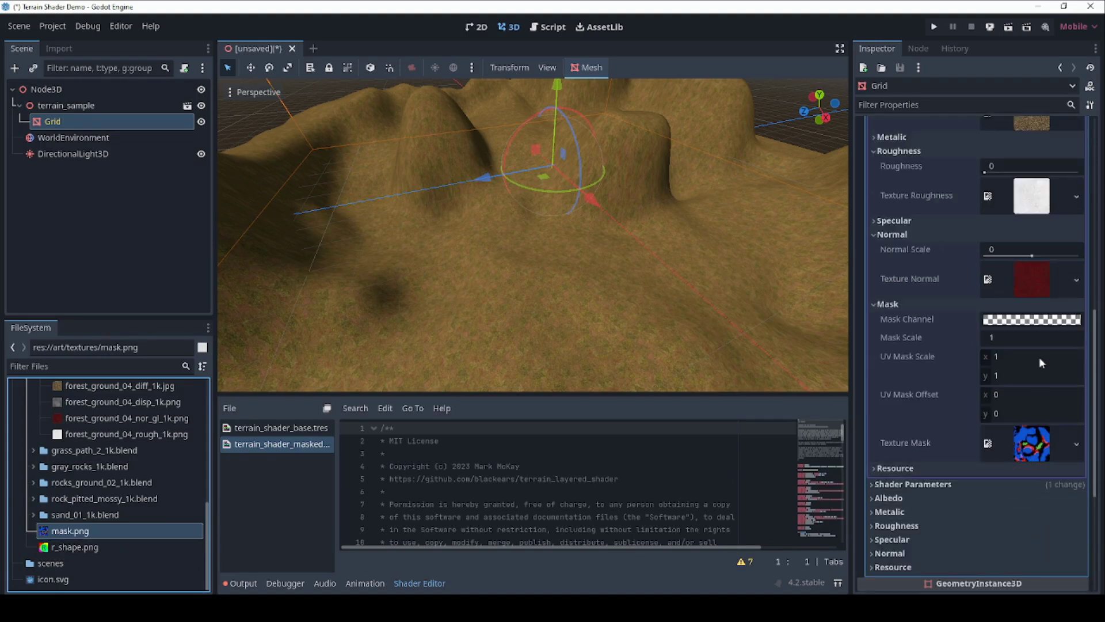
Set the first masked pass's Mask Channel to red 255 and check the forest ground areas on the terrain.
left_click(1031, 320)
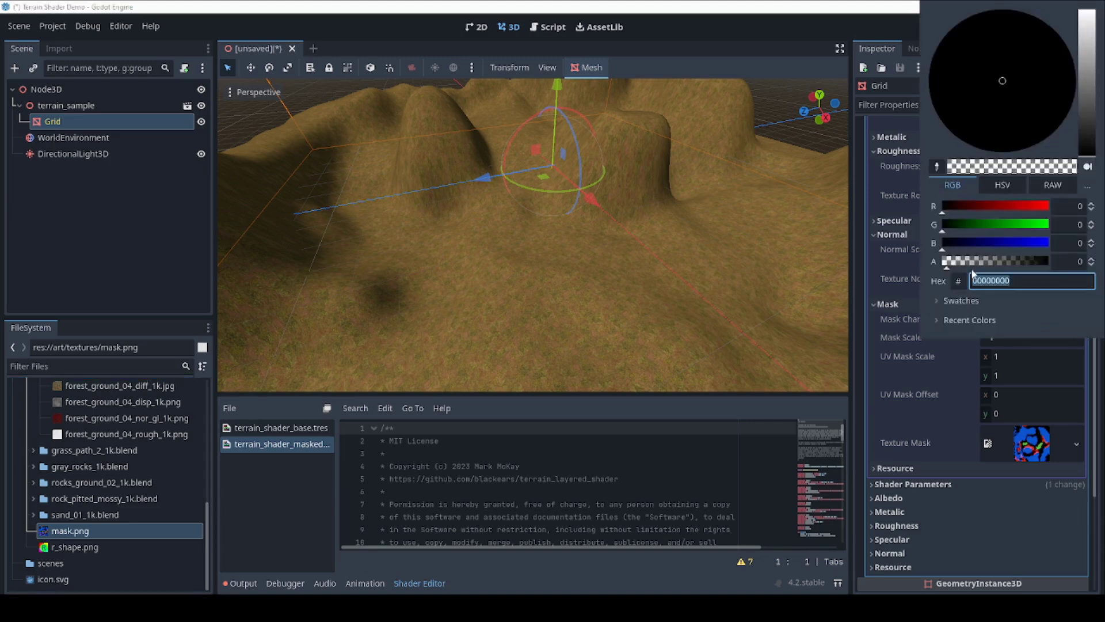
left_click_drag(958, 207, 1099, 203)
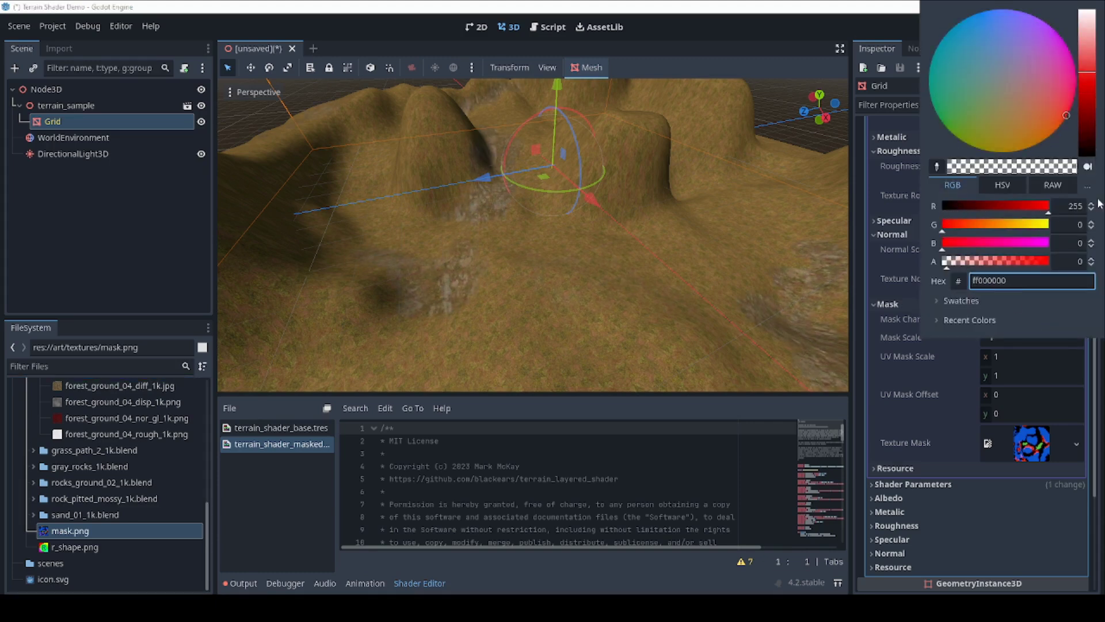
left_click(503, 243)
middle_click_drag(506, 257, 603, 257)
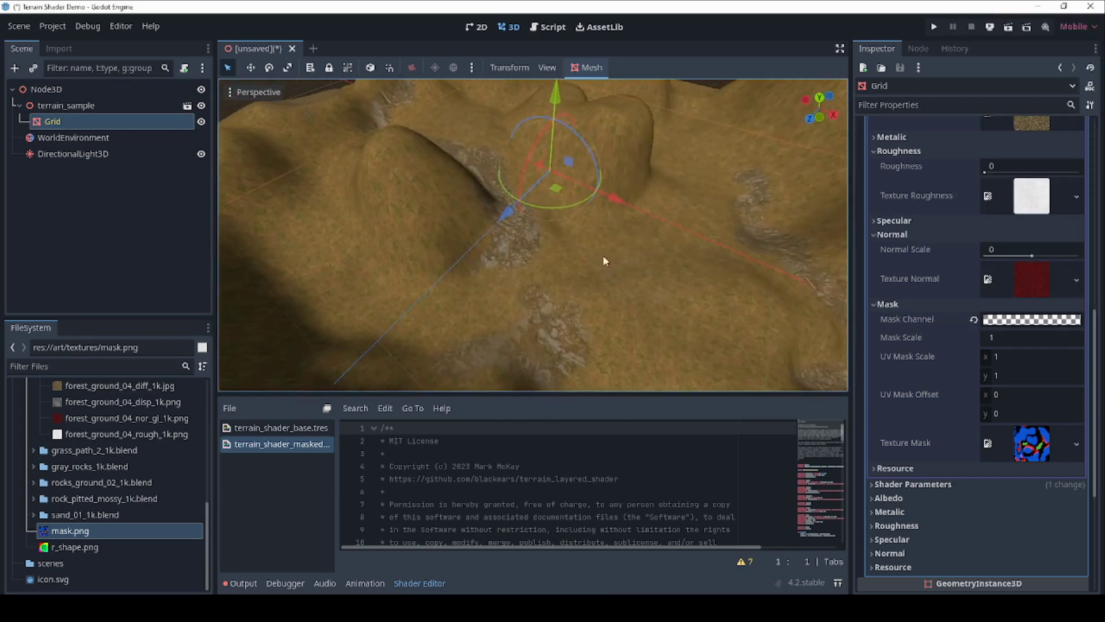
middle_click_drag(760, 222, 521, 300)
middle_click_drag(676, 296, 545, 298)
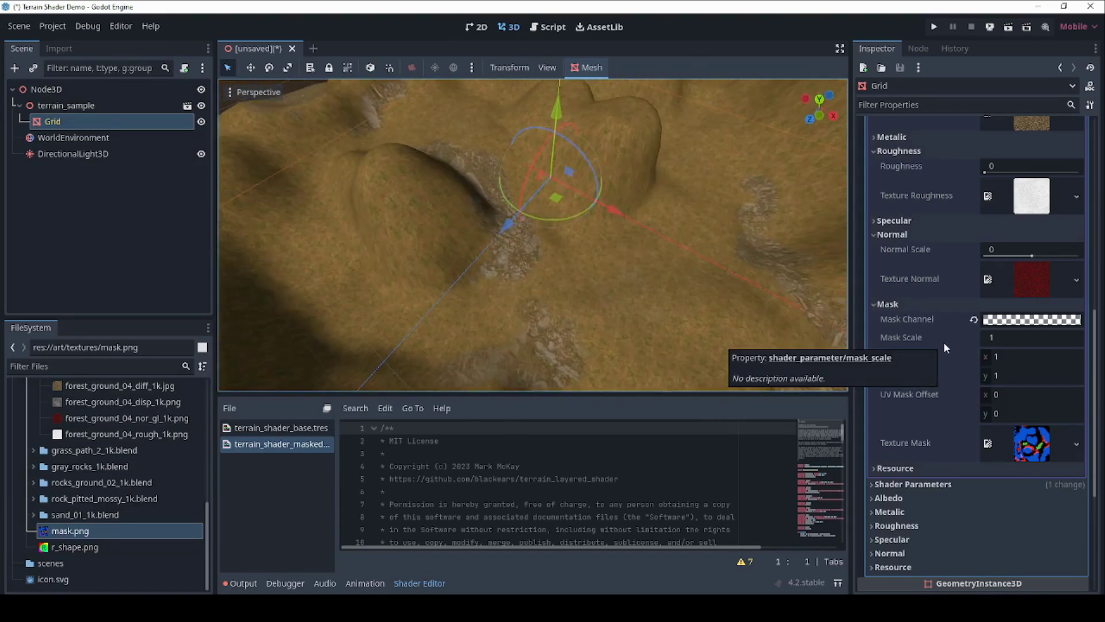
Try a Mask Scale of 1.2 on the forest ground pass, set it to 1.4, and inspect the blended edges.
left_click(1000, 337)
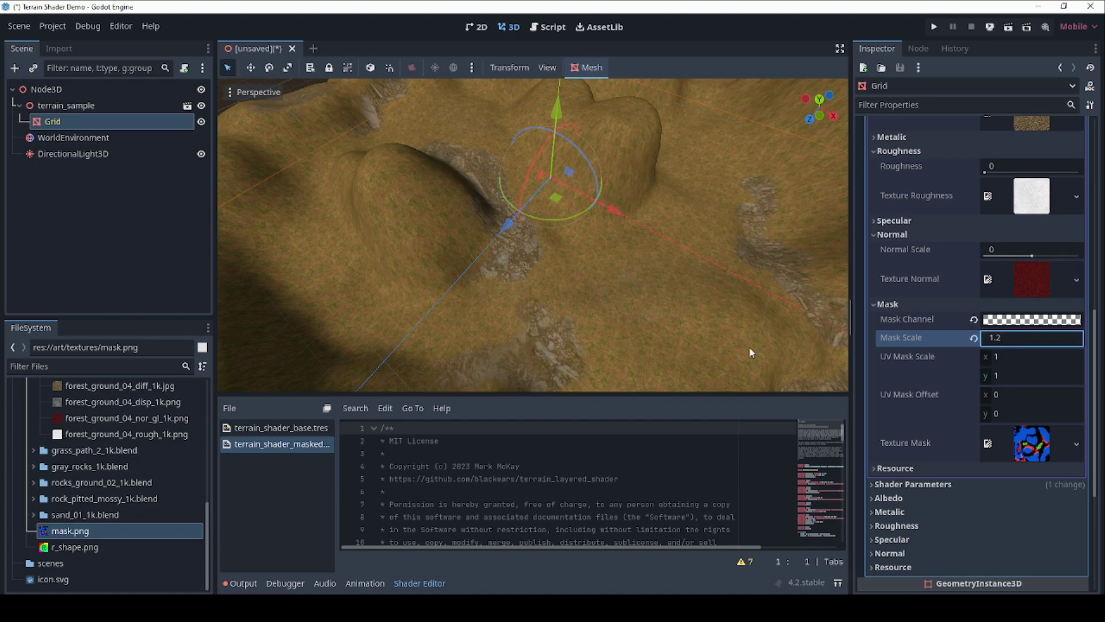
key("Return")
left_click(1029, 338)
type("1.4")
key("Return")
middle_click_drag(627, 314, 540, 274)
scroll(447, 277, "up", 3)
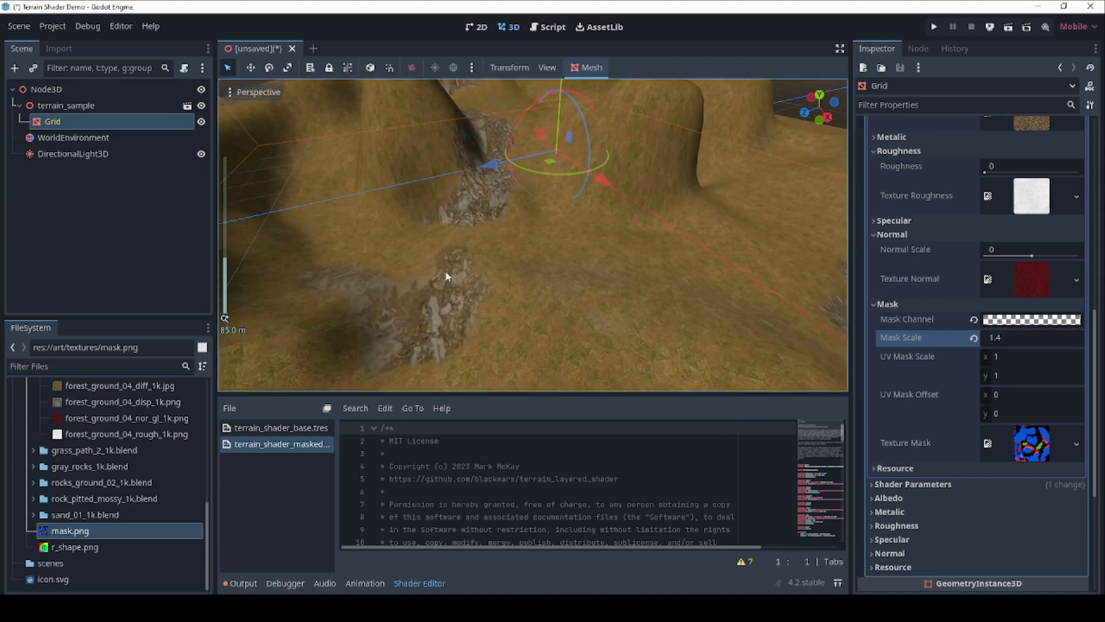
middle_click_drag(447, 277, 633, 247)
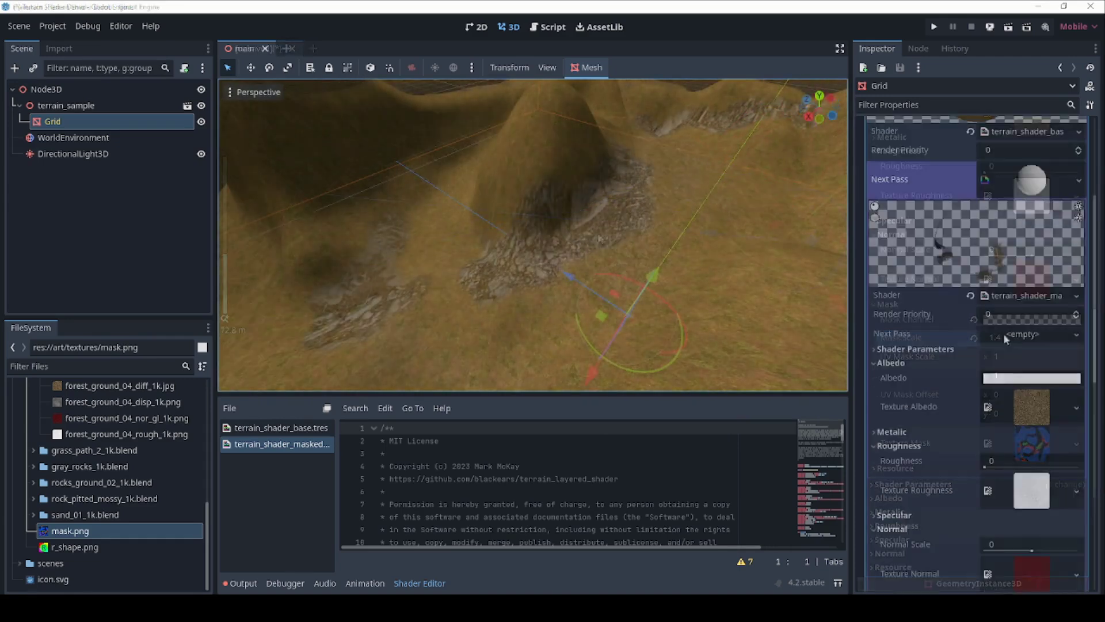
Add a new ShaderMaterial as the forest ground pass's Next Pass and assign terrain_shader_masked.tres as its shader.
left_click(1046, 328)
left_click(1036, 384)
left_click(1031, 340)
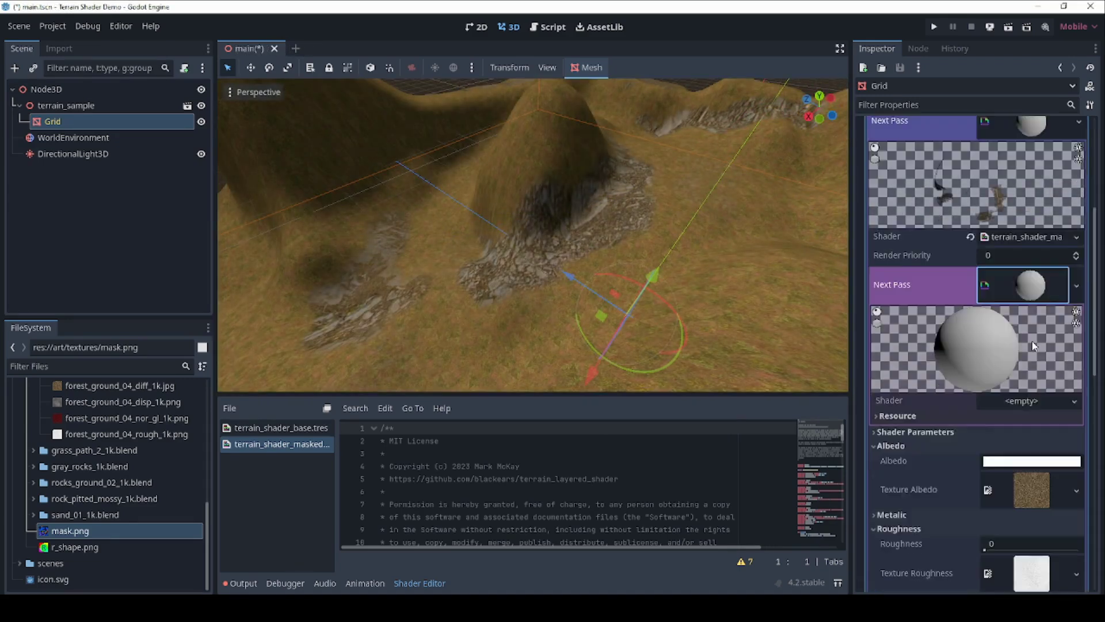
scroll(109, 483, "up", 5)
left_click_drag(109, 455, 1020, 401)
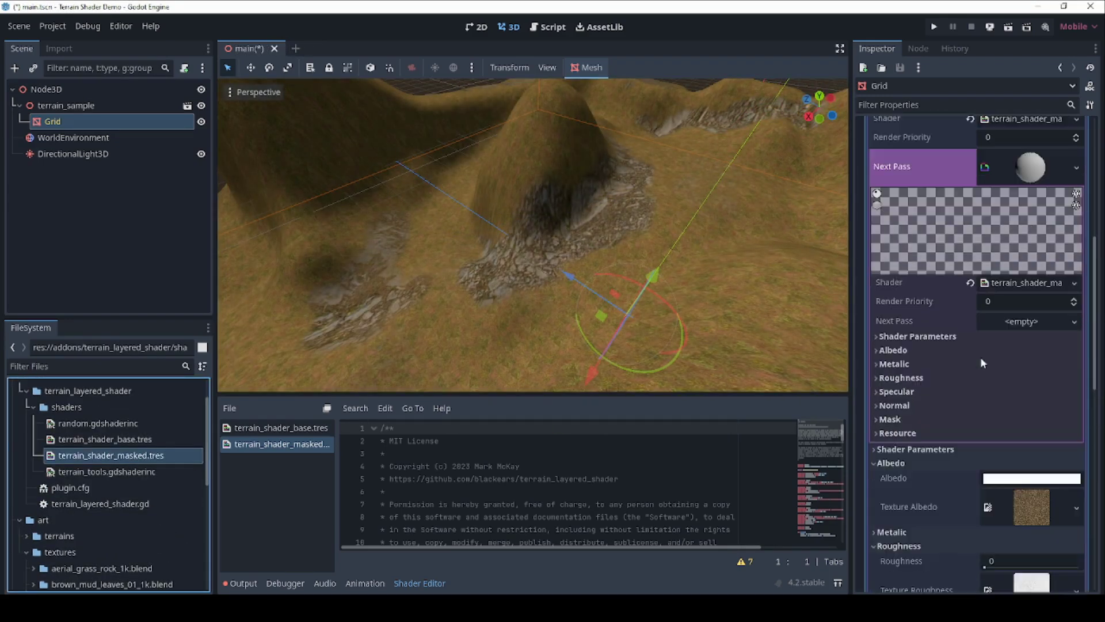
Assign sand_01_diff_1k.jpg as the second masked pass's albedo texture.
left_click(893, 350)
scroll(109, 483, "down", 5)
left_click(34, 515)
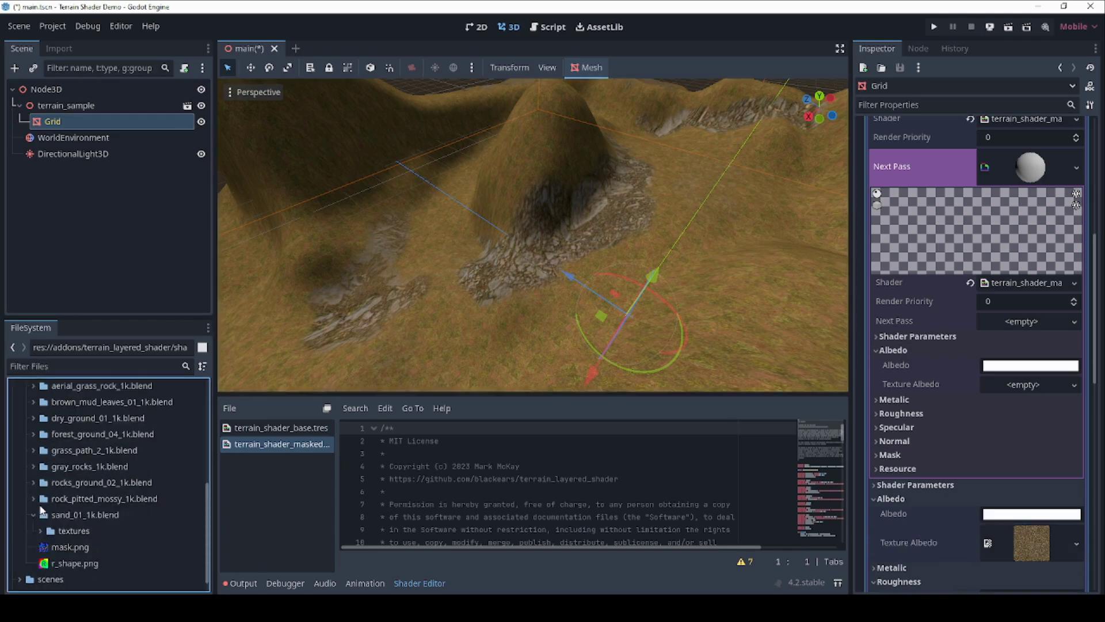
left_click(40, 530)
scroll(75, 506, "down", 3)
left_click_drag(99, 468, 1008, 384)
Assign the sand_01 rough and nor_gl images as the second masked pass's roughness and normal textures.
scroll(978, 381, "down", 1)
left_click(901, 374)
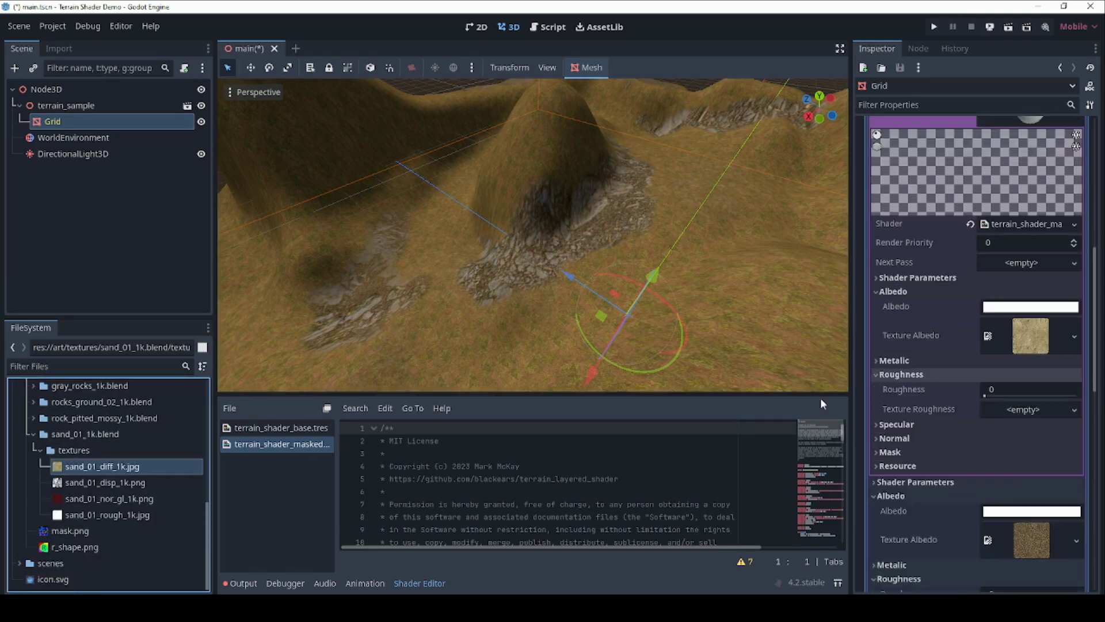
left_click_drag(100, 515, 1027, 409)
left_click(894, 458)
scroll(894, 457, "down", 1)
left_click(100, 503)
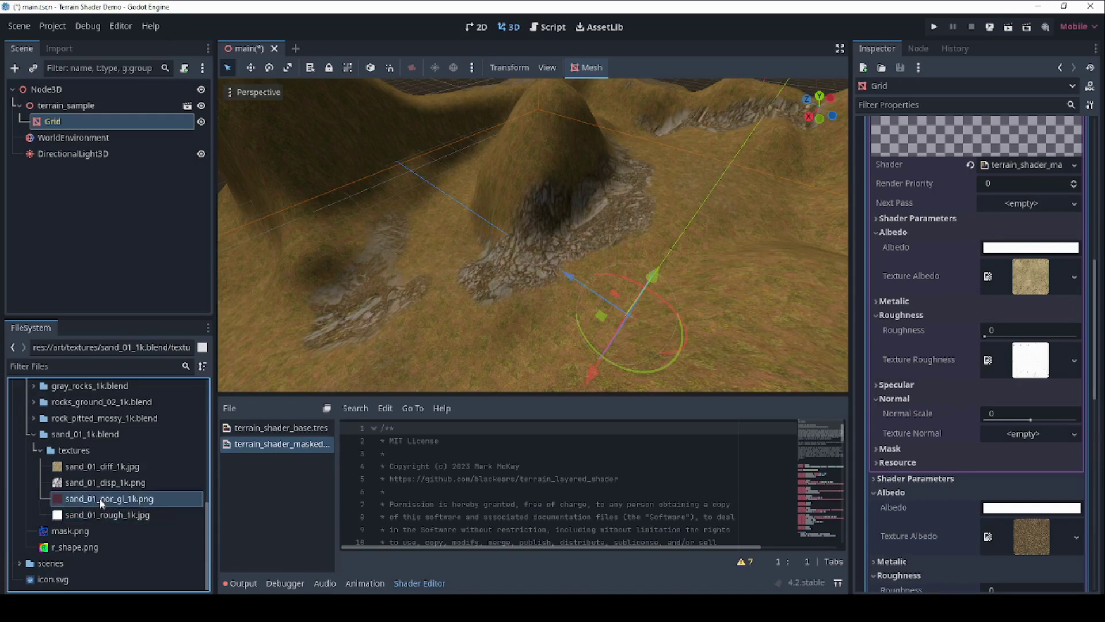
left_click_drag(101, 501, 1024, 434)
Assign mask.png as the sand pass's Texture Mask with Mask Channel green 255, and save the scene.
left_click(921, 467)
scroll(938, 448, "down", 3)
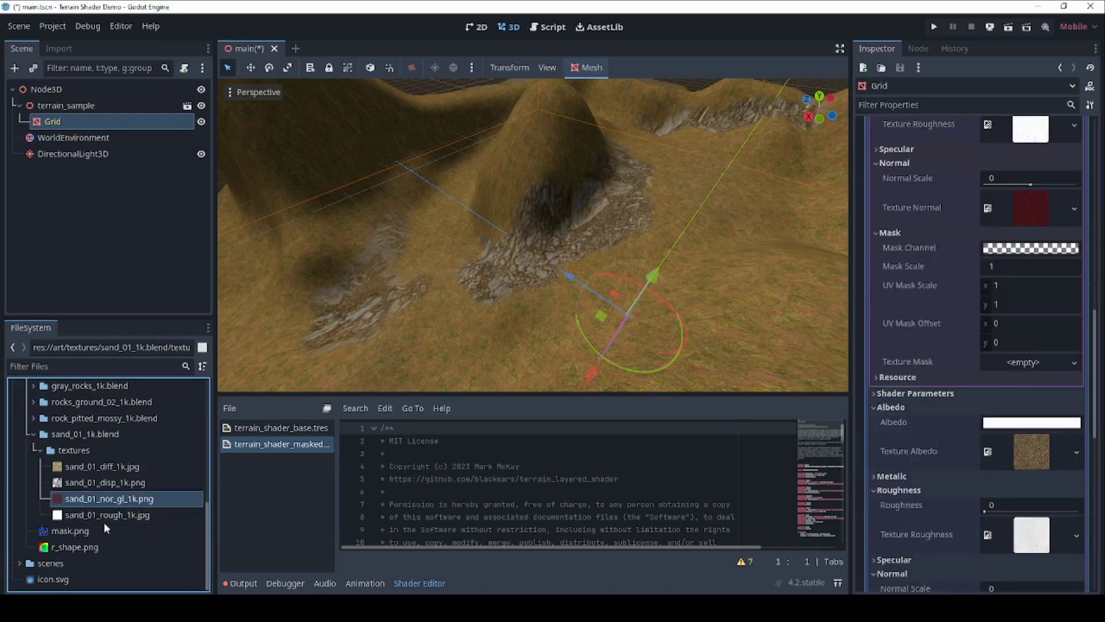
left_click_drag(106, 527, 1023, 362)
left_click(1030, 248)
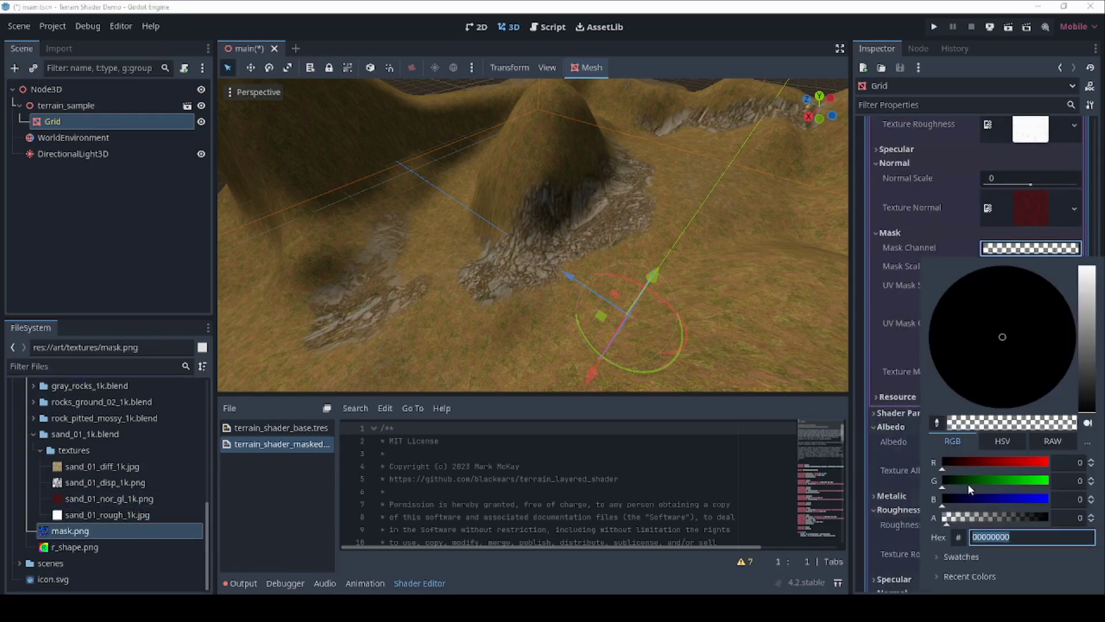
left_click_drag(952, 484, 1054, 486)
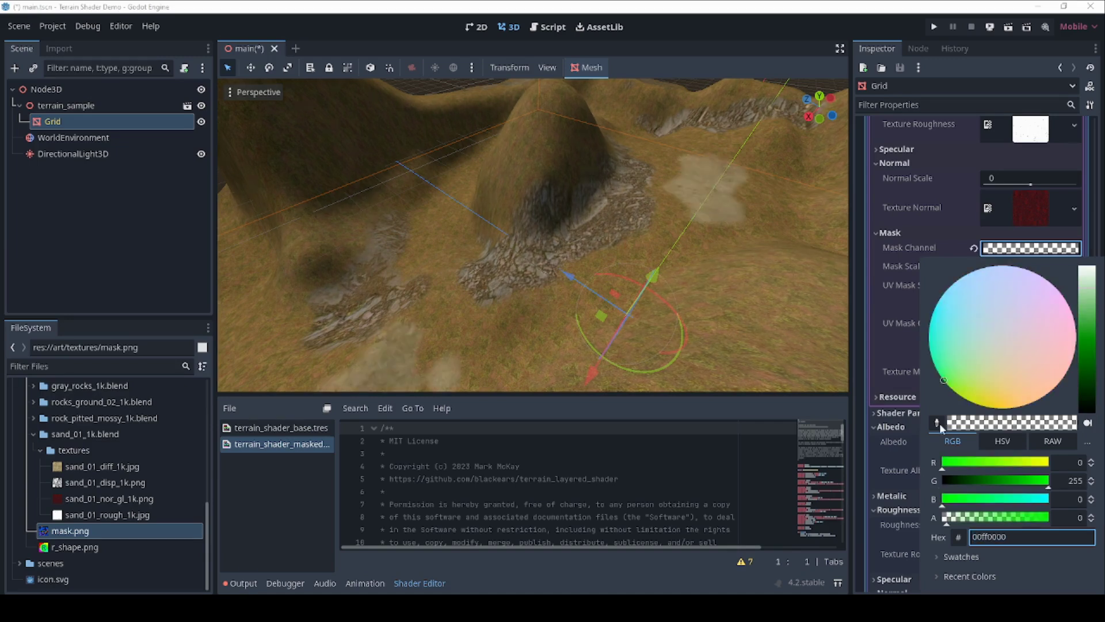
left_click(708, 216)
key("ctrl+s")
middle_click_drag(452, 221, 804, 267)
Add a new ShaderMaterial as the sand pass's Next Pass and assign terrain_shader_masked.tres as its shader.
scroll(974, 457, "up", 10)
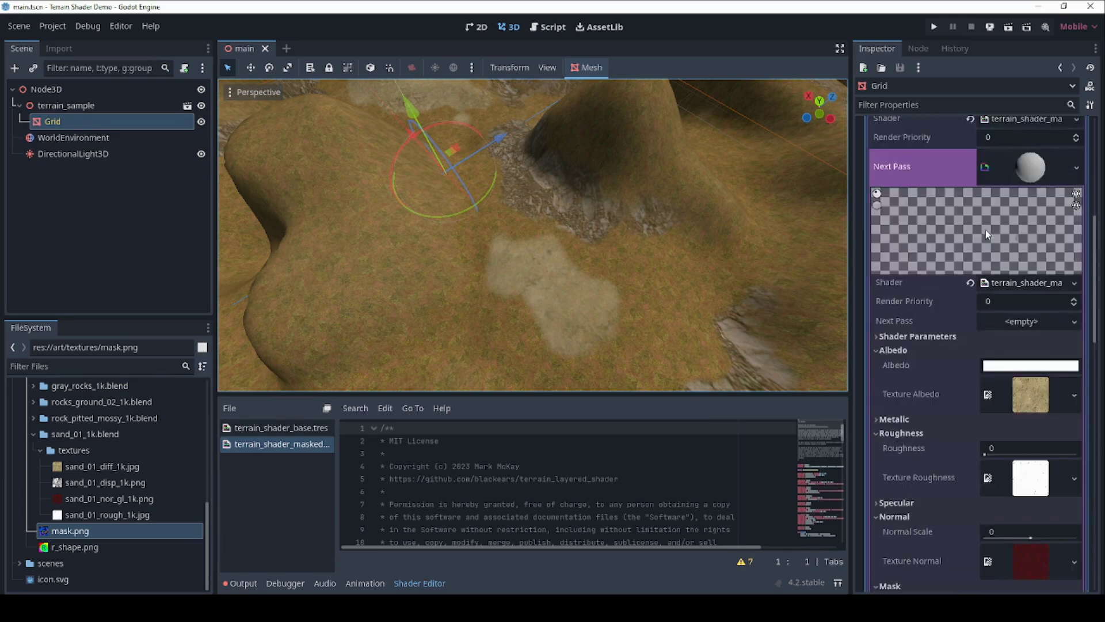
left_click(1022, 330)
left_click(1019, 345)
left_click(1024, 344)
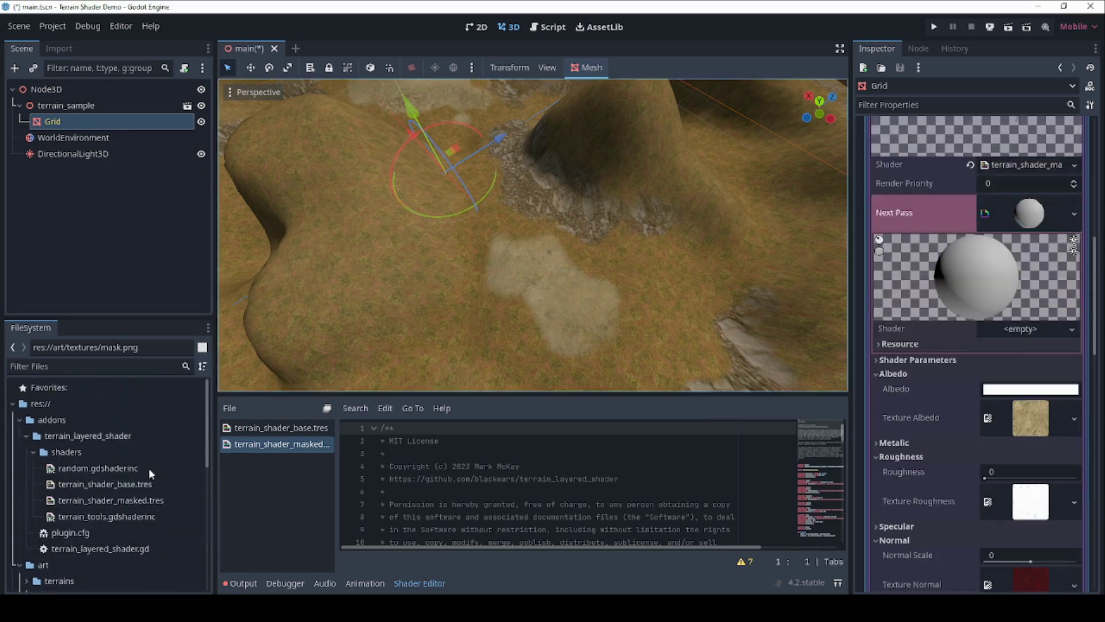
scroll(1012, 342, "down", 1)
Assign rock_pitted_mossy_diff_1k.jpg as the third masked pass's albedo texture.
left_click(919, 337)
scroll(88, 477, "down", 9)
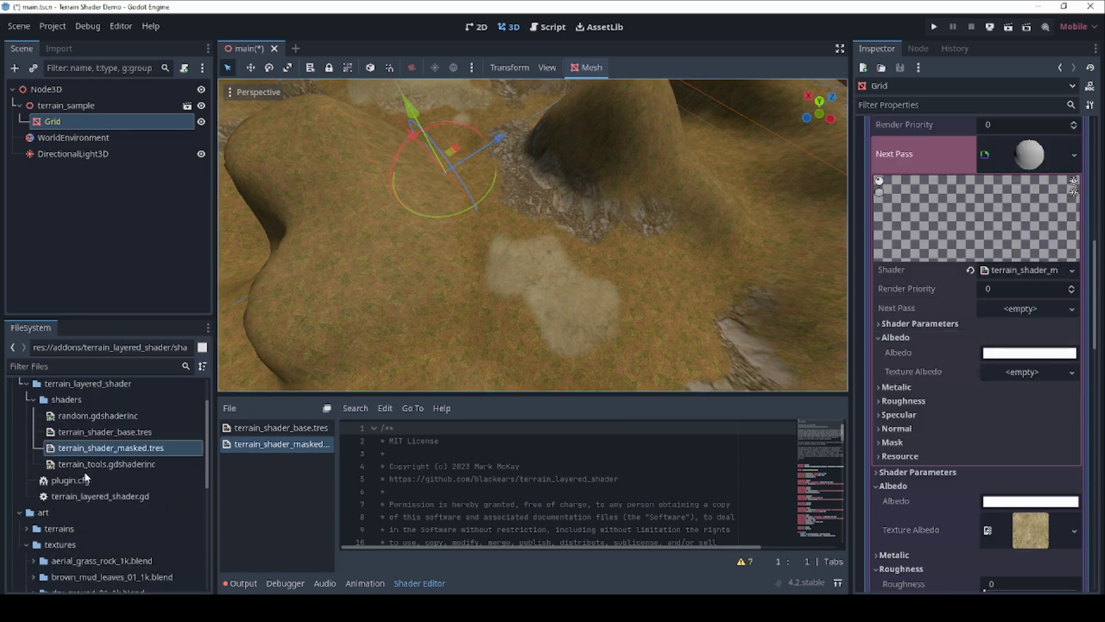
left_click(33, 480)
left_click(35, 498)
left_click(40, 514)
scroll(106, 461, "down", 2)
left_click_drag(106, 460, 1024, 375)
Assign the rock_pitted_mossy rough and nor_gl images as the third masked pass's roughness and normal textures.
left_click(903, 421)
scroll(979, 403, "down", 1)
left_click_drag(99, 504, 1024, 398)
left_click(894, 447)
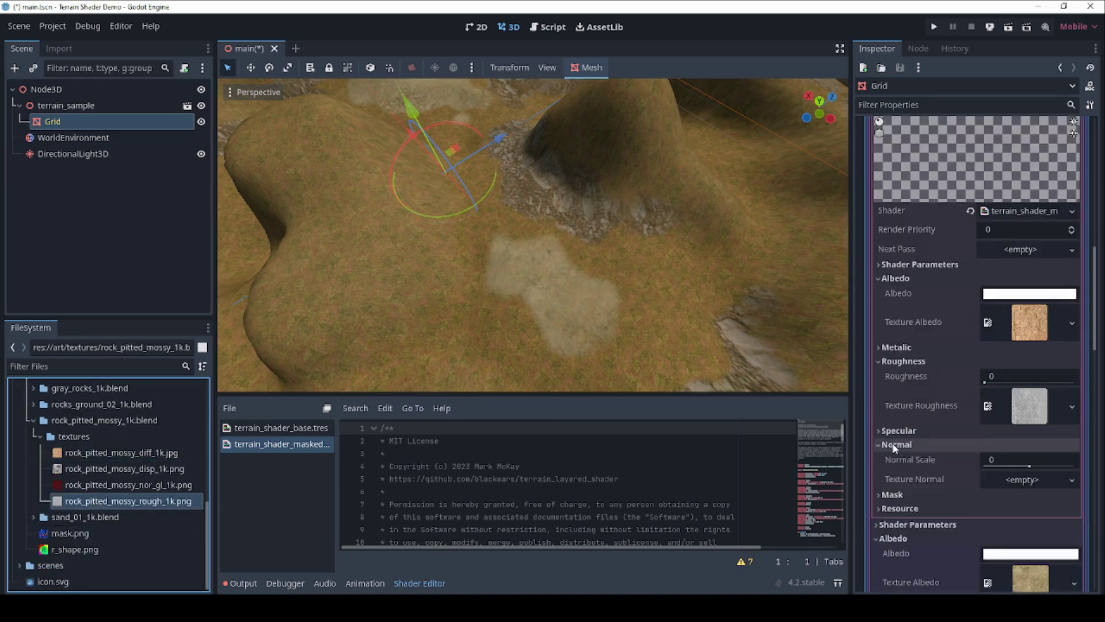
scroll(894, 448, "down", 2)
left_click_drag(92, 485, 1024, 362)
Assign mask.png as the mossy rock pass's Texture Mask and set its Mask Channel to blue 255.
left_click(912, 396)
scroll(912, 396, "down", 2)
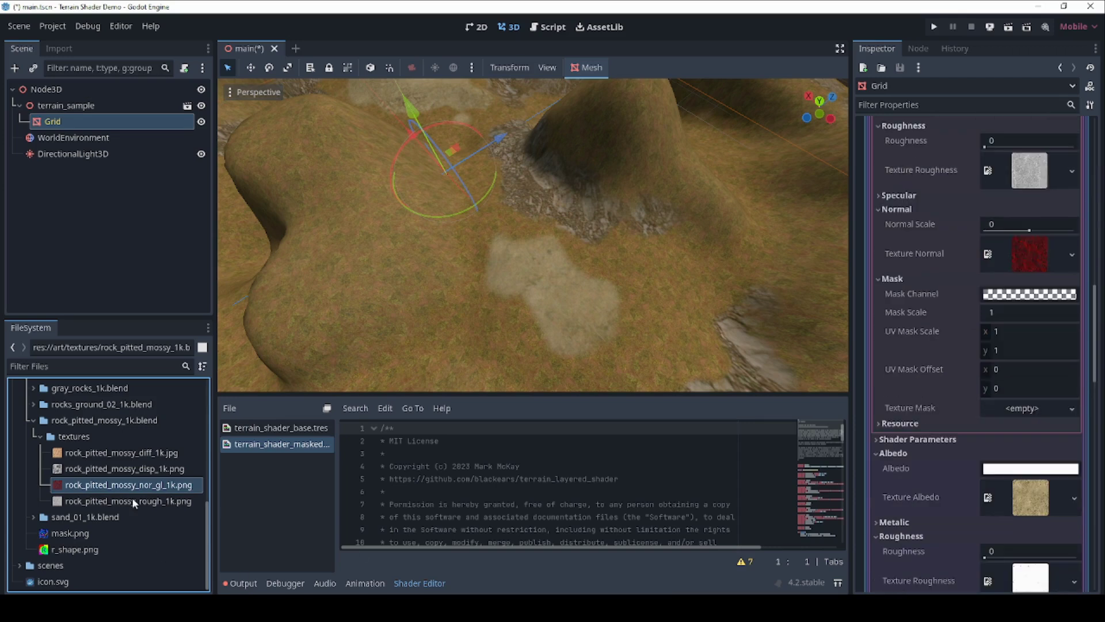
left_click_drag(70, 533, 934, 407)
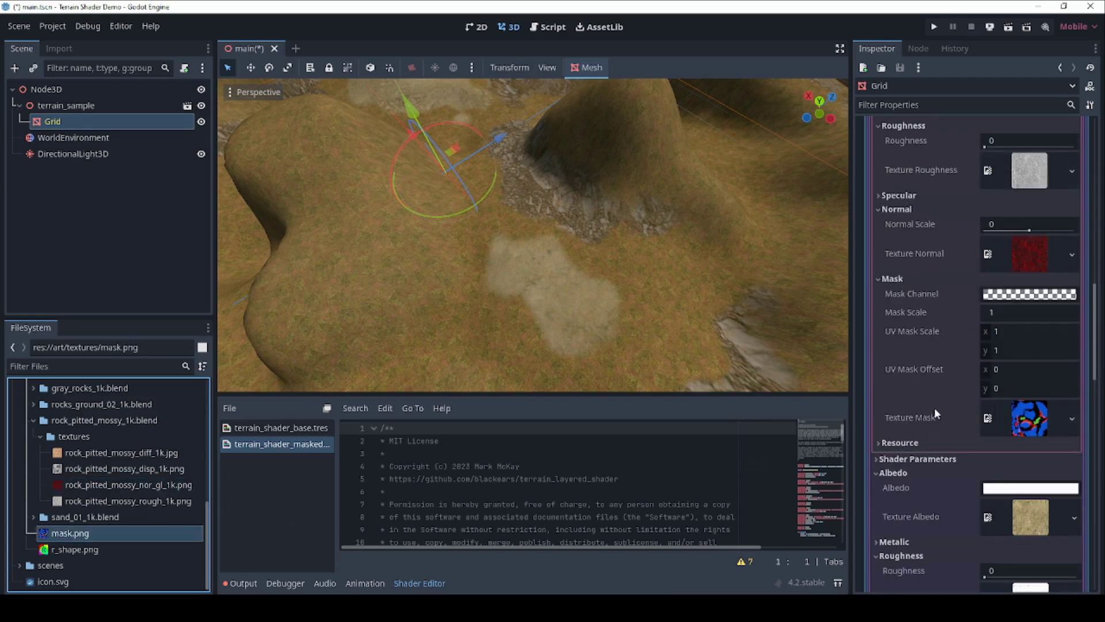
left_click(1004, 295)
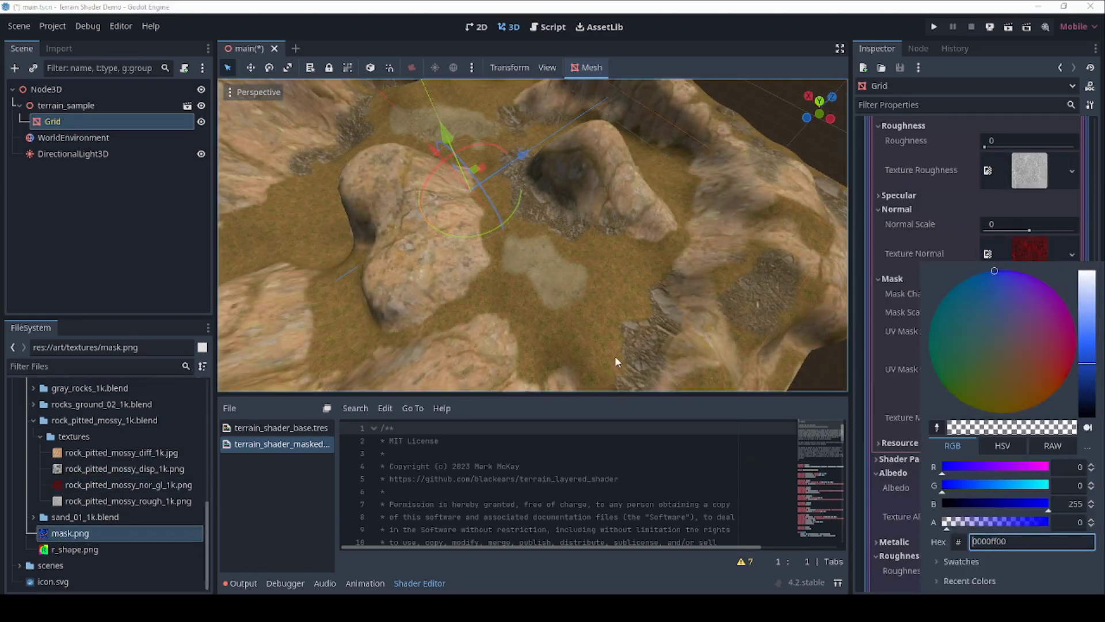
Leave the mask channel colour picker and inspect the blended mossy rock layer on the terrain from a lower angle.
left_click(615, 356)
left_click(1005, 313)
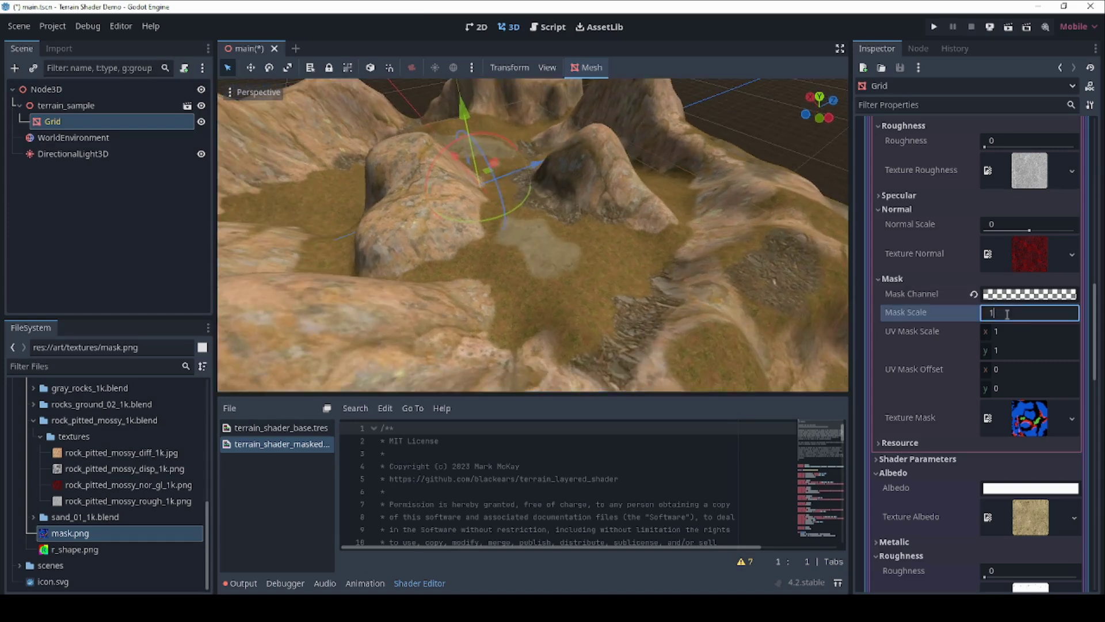
middle_click_drag(576, 207, 521, 255)
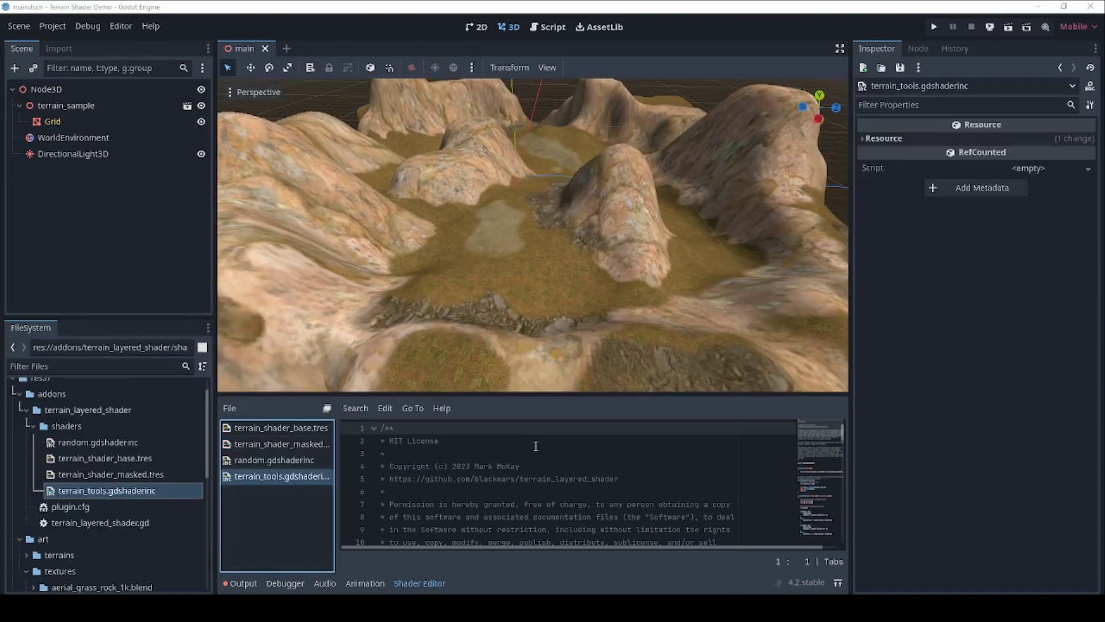
Enlarge the shader editor and its file list, and read through terrain_shader_base.tres from its uniforms to the fragment function.
left_click_drag(558, 395, 548, 330)
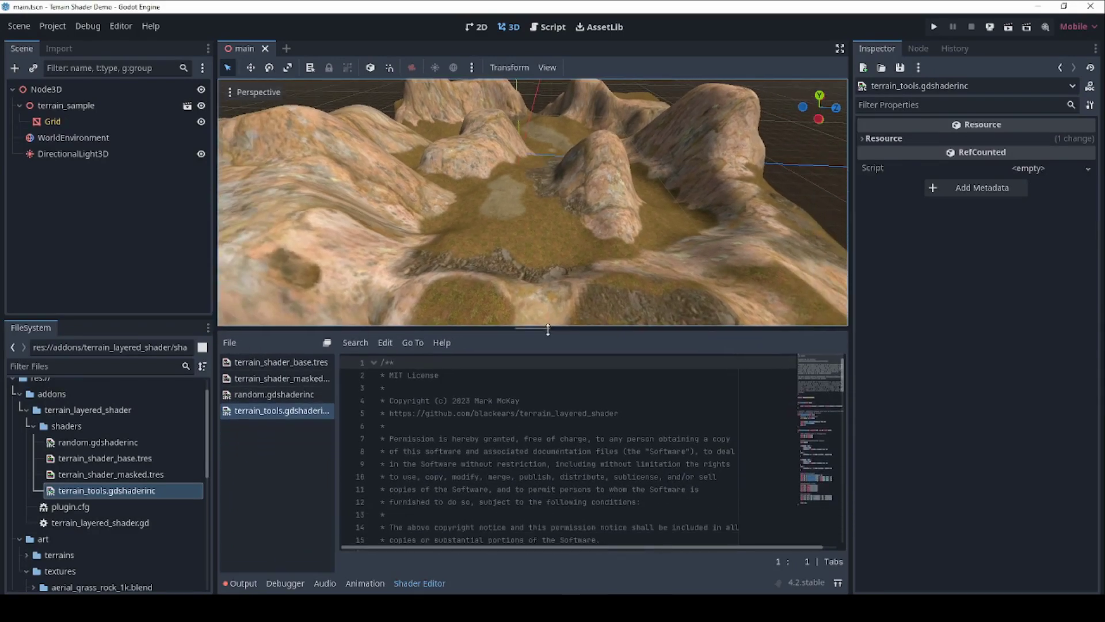
left_click_drag(337, 436, 351, 435)
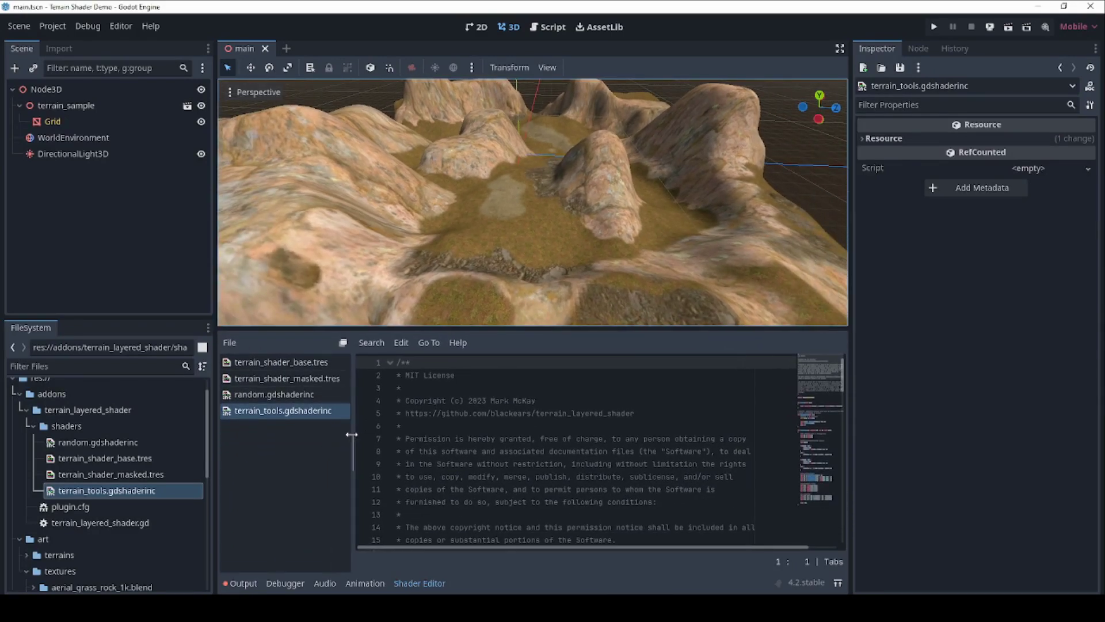
left_click(314, 364)
scroll(591, 392, "down", 2)
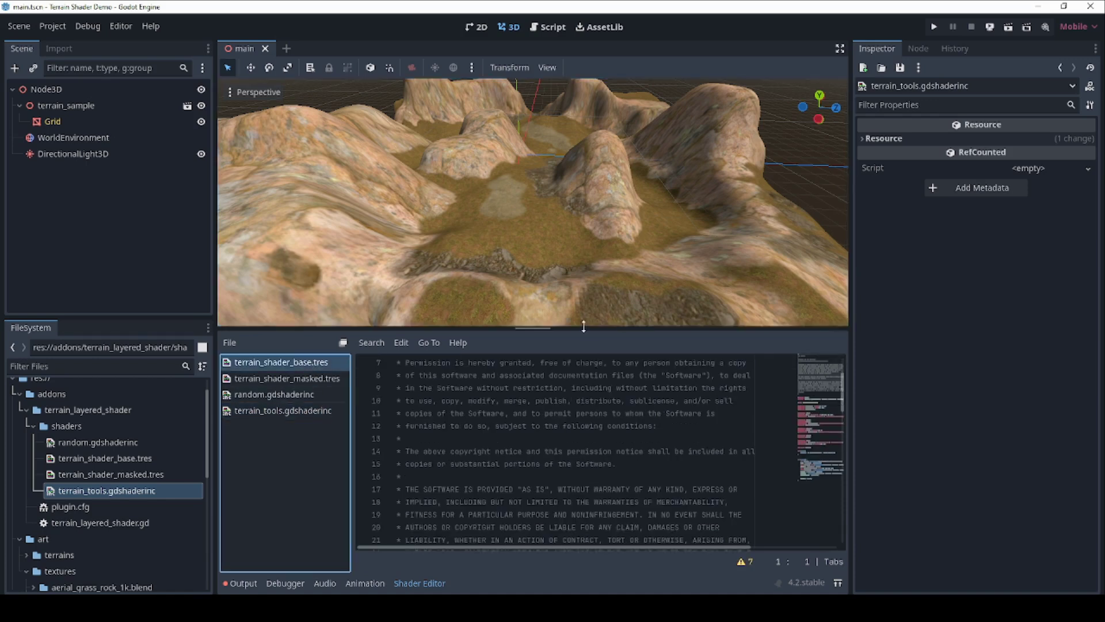
left_click_drag(584, 328, 584, 169)
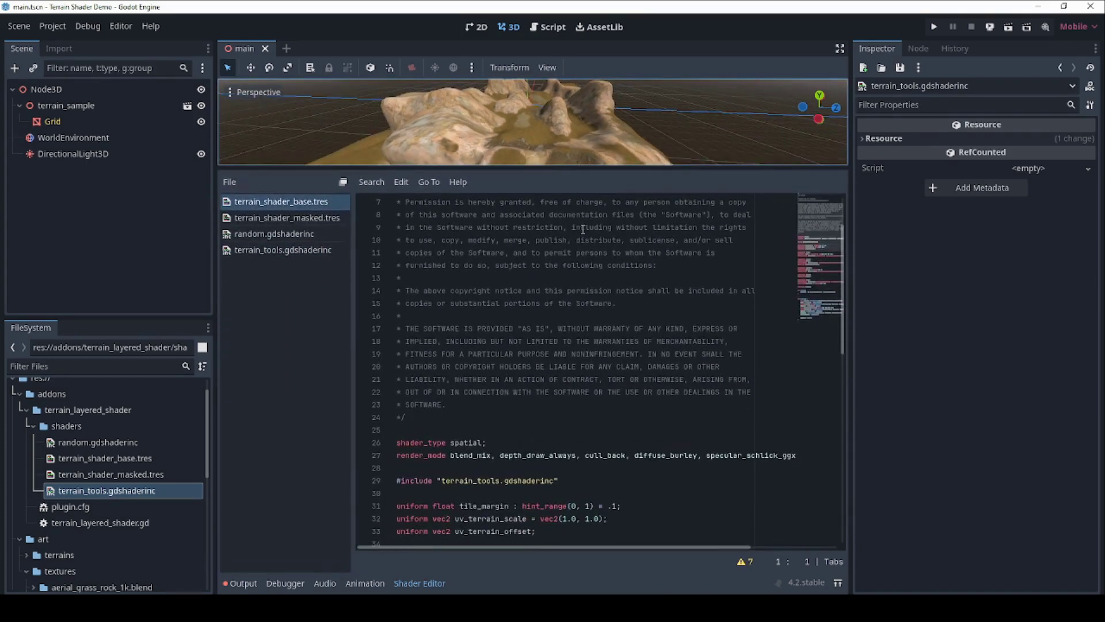
scroll(583, 229, "down", 7)
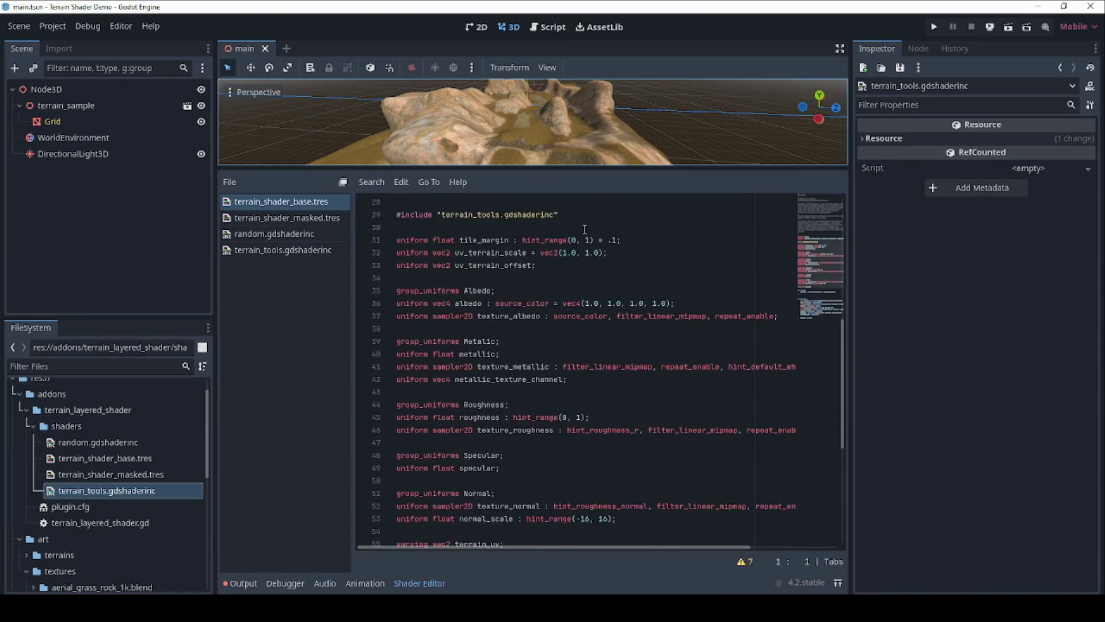
scroll(585, 229, "down", 5)
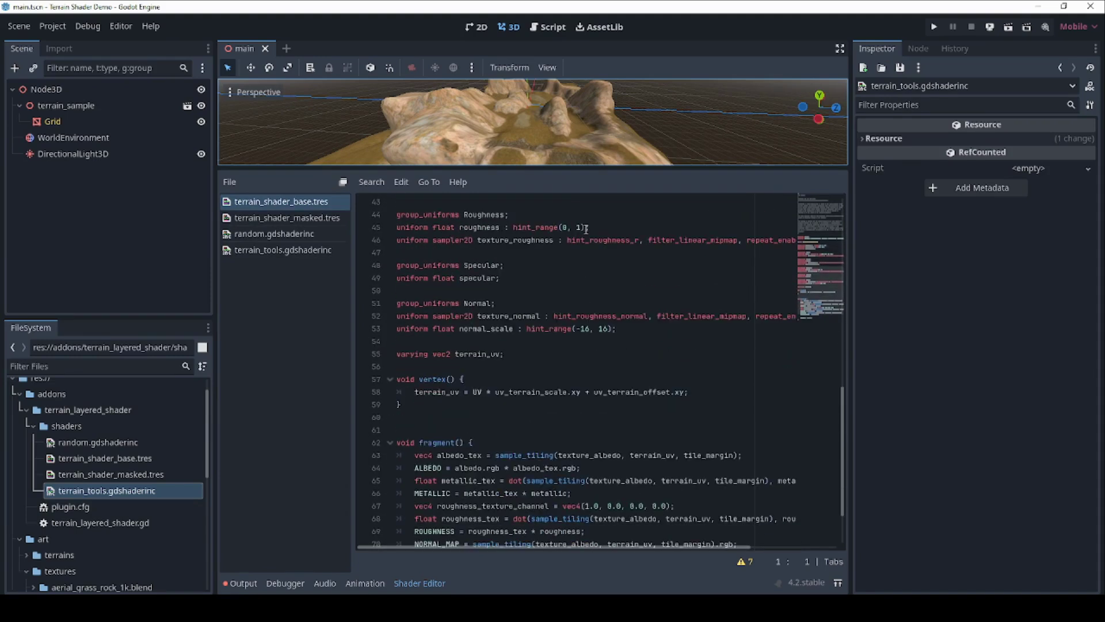
scroll(586, 229, "down", 2)
scroll(585, 229, "up", 7)
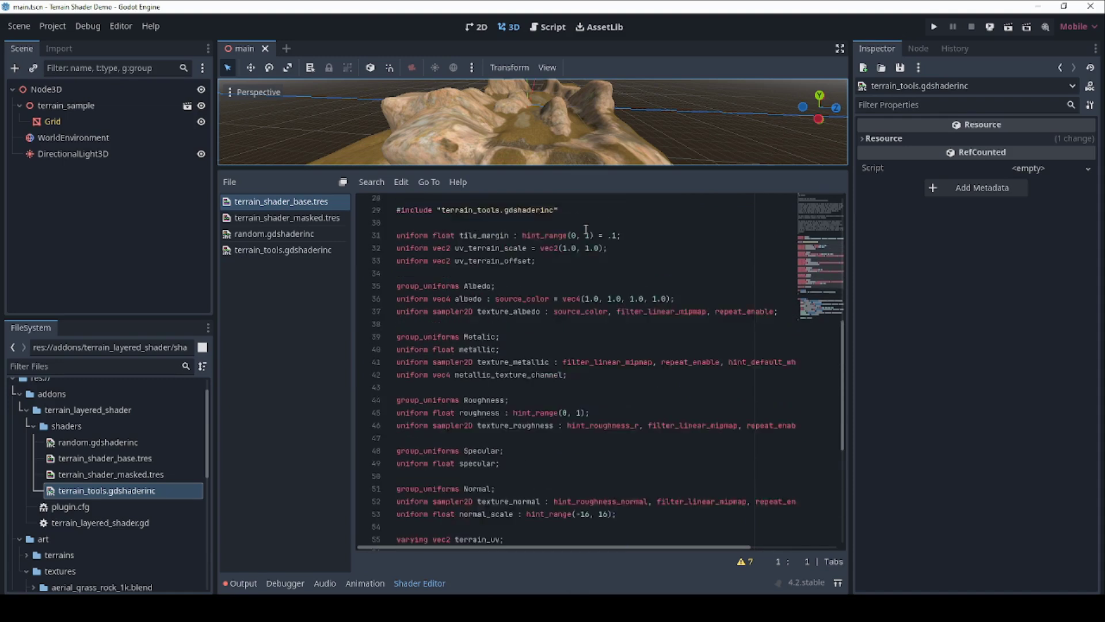
scroll(586, 229, "up", 9)
Read through terrain_shader_masked.tres, examining its mask uniforms, mask UV calculation and alpha output.
left_click(297, 220)
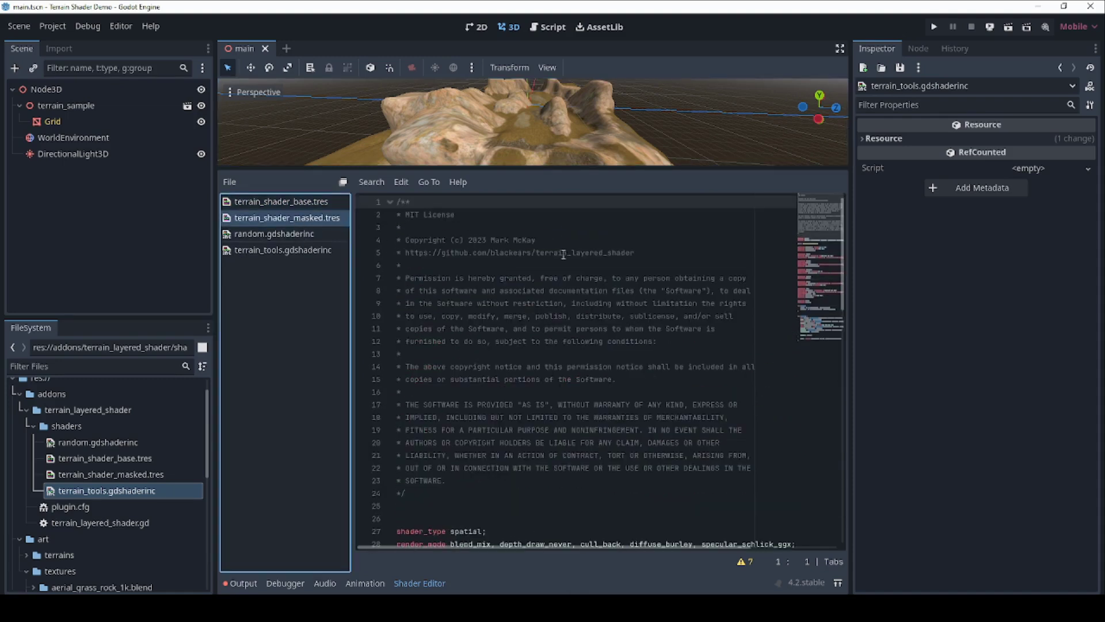
scroll(563, 253, "down", 7)
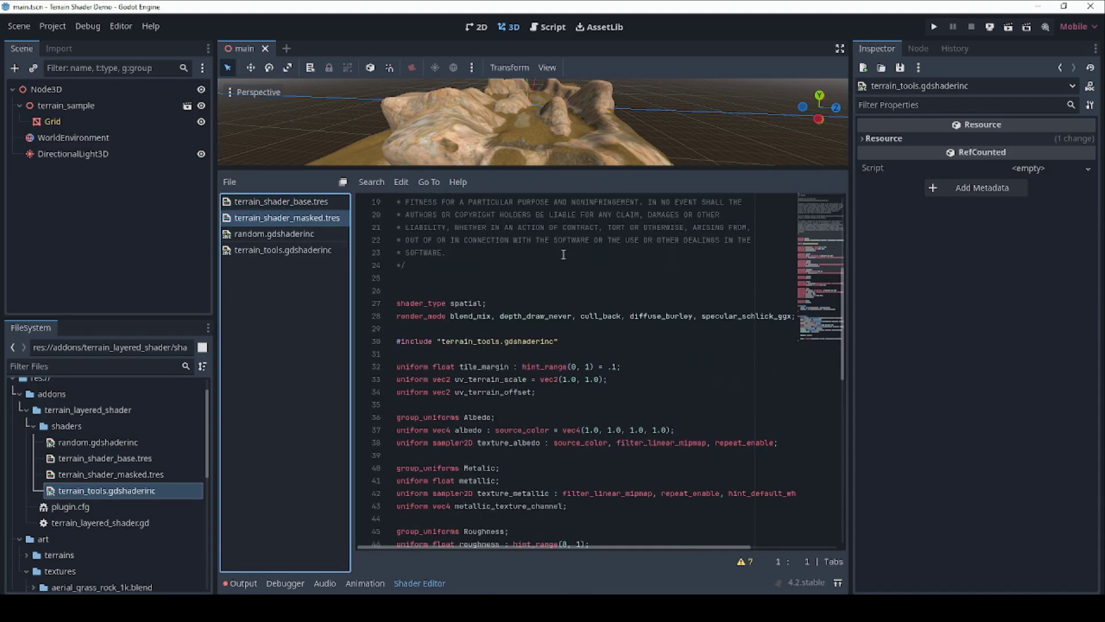
scroll(564, 254, "down", 8)
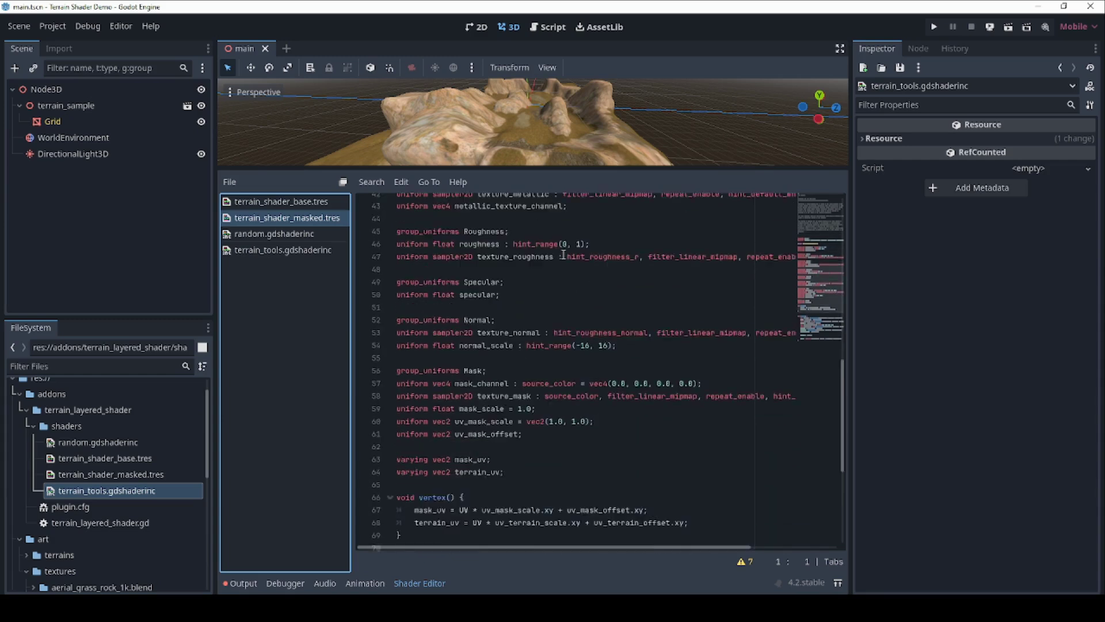
scroll(564, 254, "down", 5)
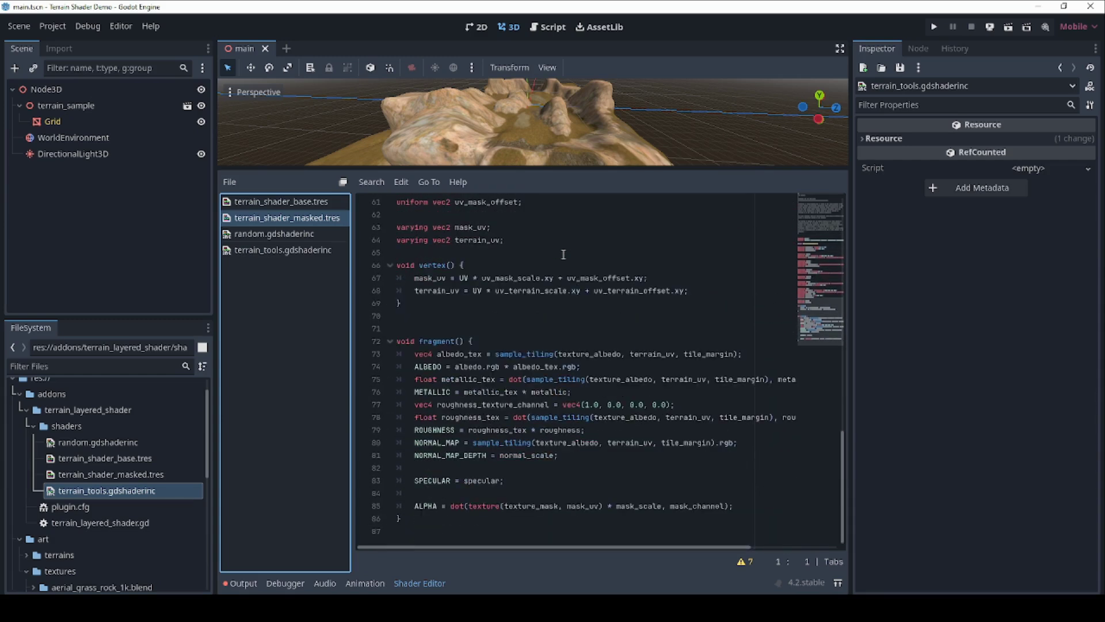
Examine the tile sampling functions in terrain_tools.gdshaderinc and the hash and random functions in random.gdshaderinc.
left_click(315, 251)
scroll(538, 255, "down", 8)
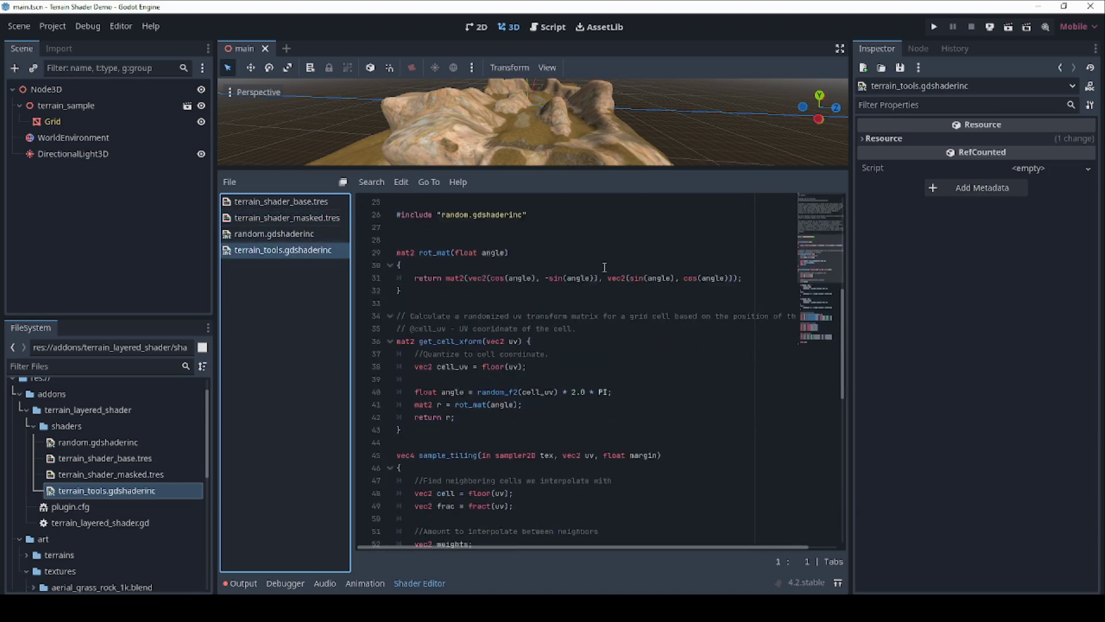
scroll(604, 267, "down", 6)
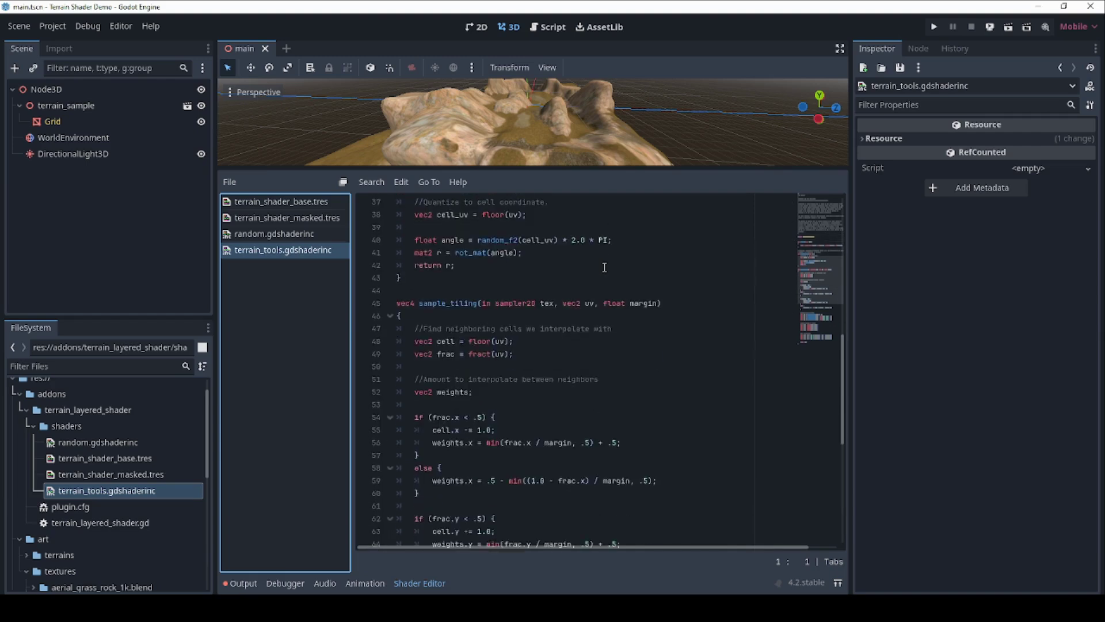
scroll(604, 267, "down", 7)
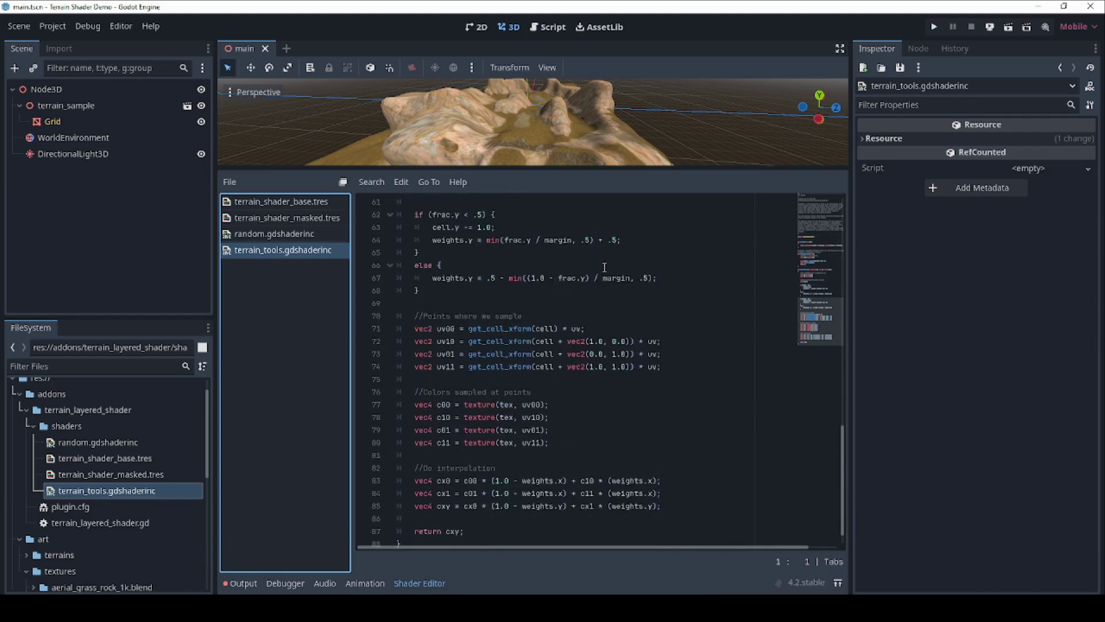
scroll(604, 267, "up", 3)
scroll(604, 267, "down", 3)
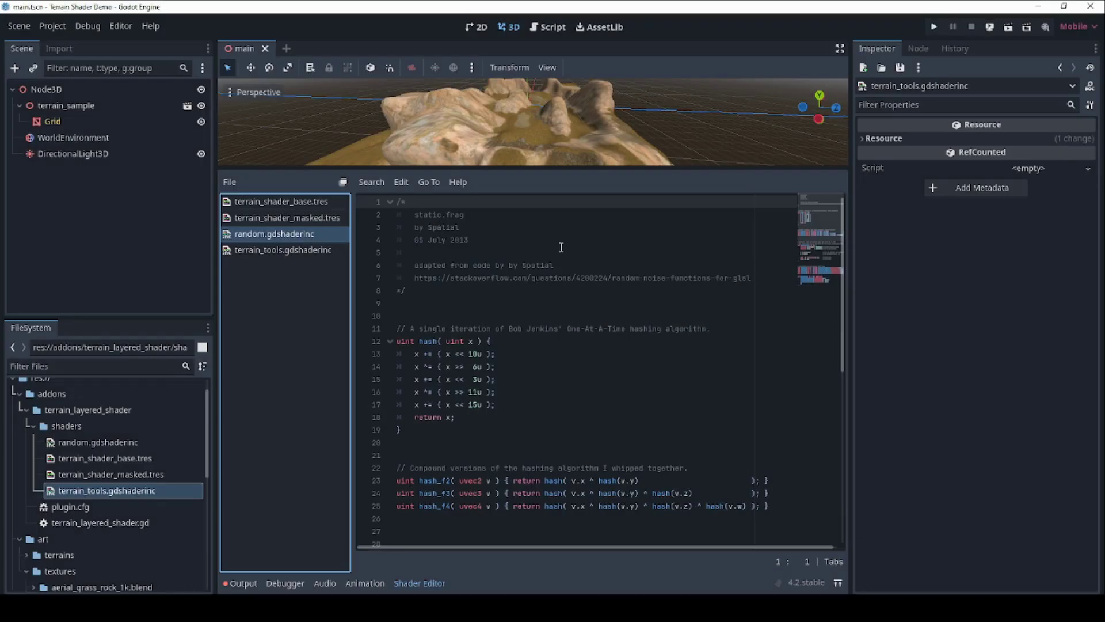
scroll(561, 247, "down", 8)
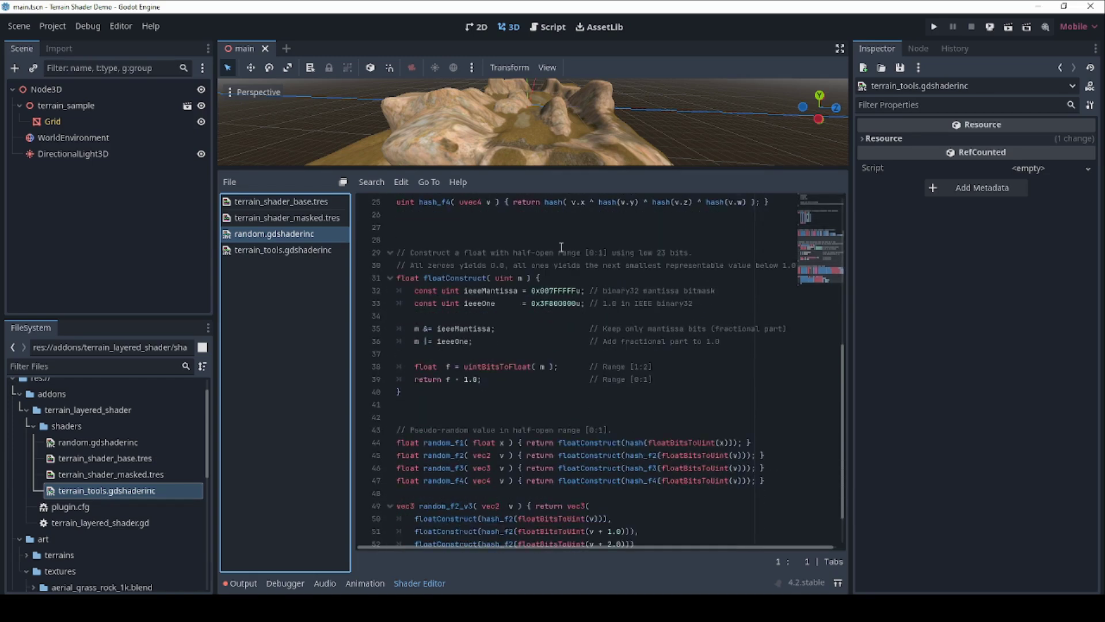
scroll(561, 247, "down", 2)
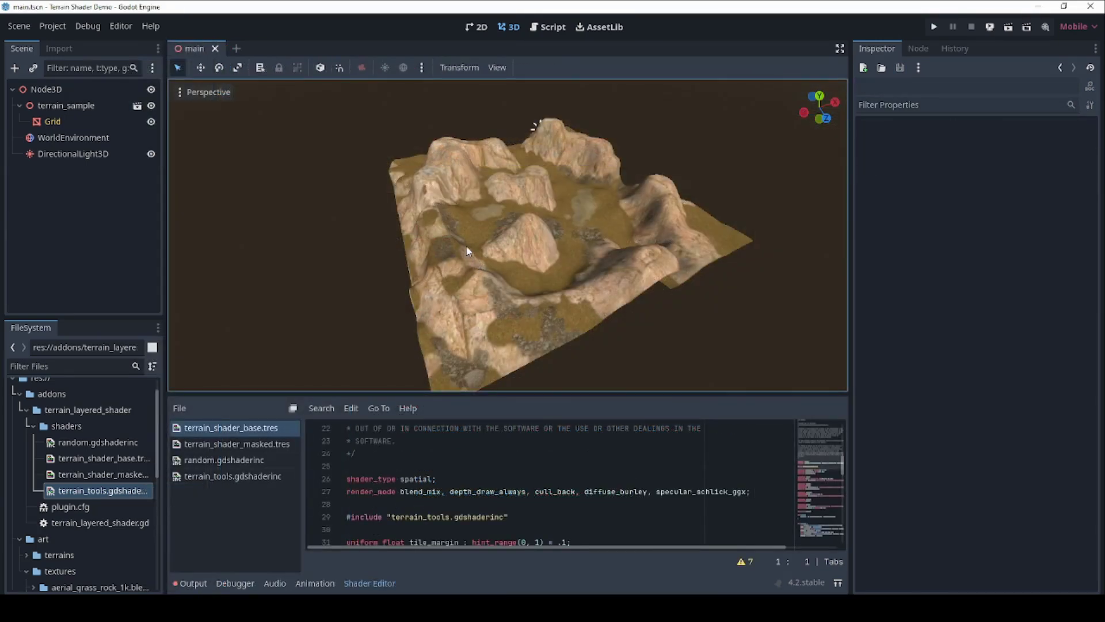
Fly around the terrain at overview and ground level to examine how the grass, rock, gravel and sand layers blend.
right_click_drag(507, 235, 612, 231)
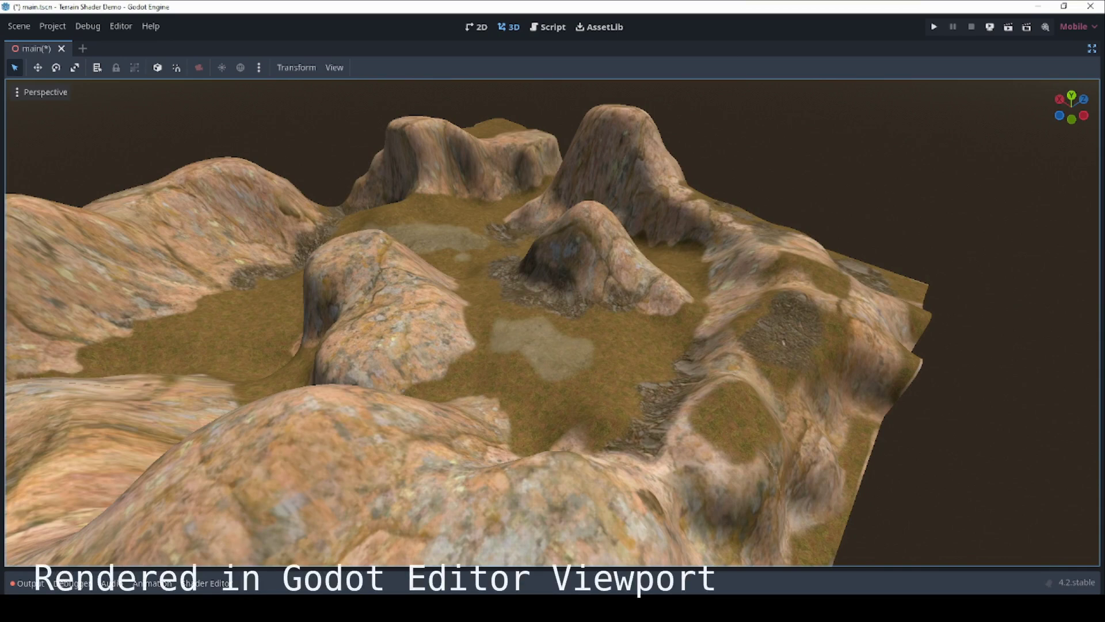
right_click_drag(553, 323, 569, 323)
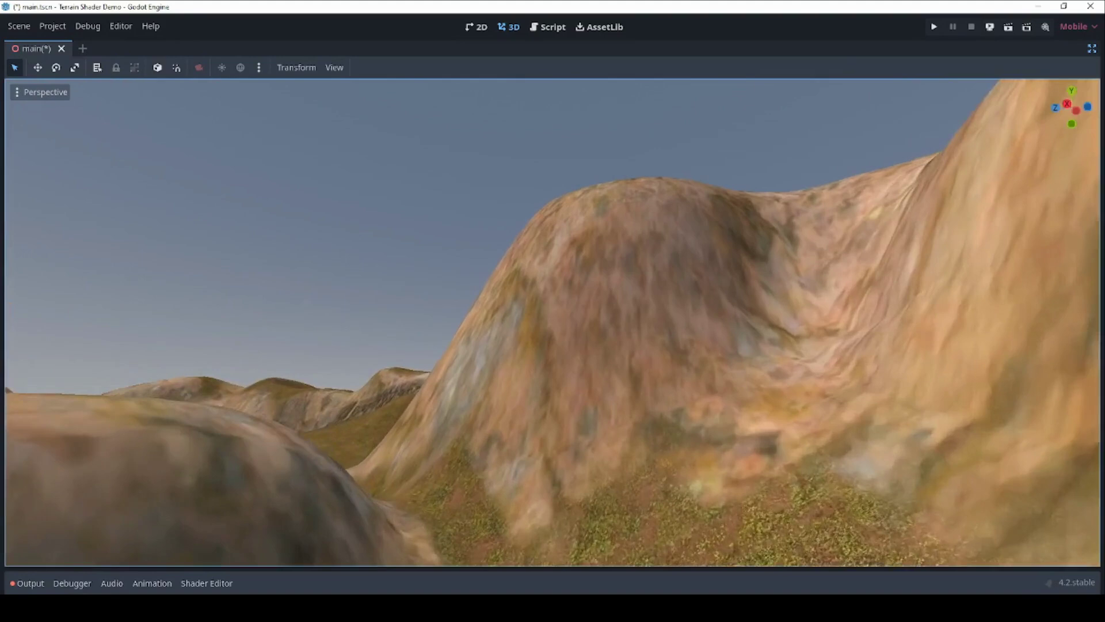
right_click_drag(569, 322, 572, 322)
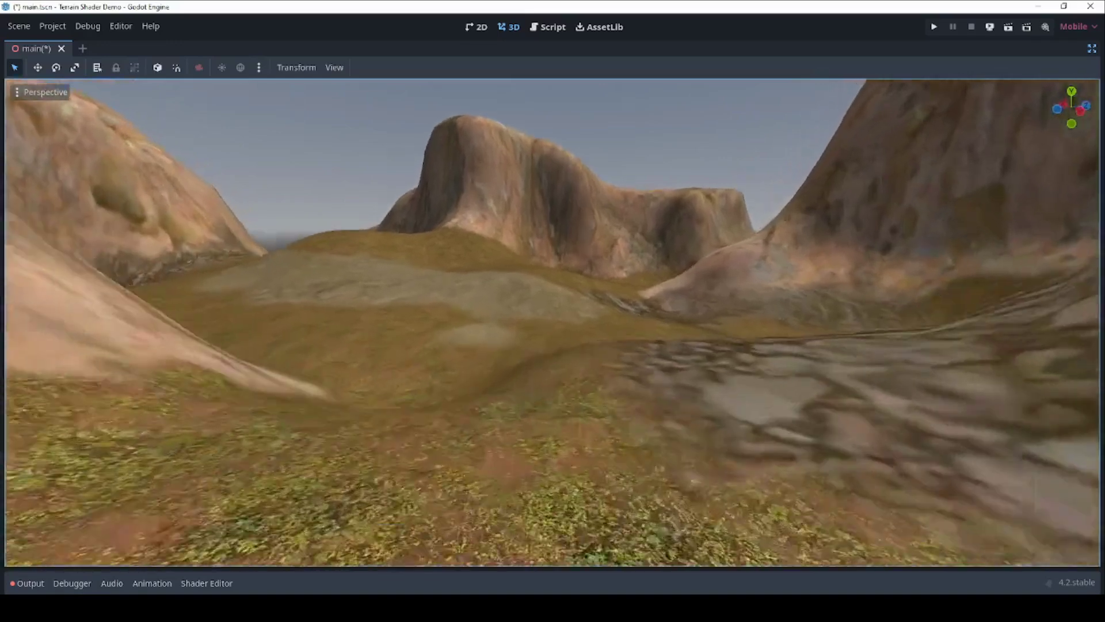
key("w")
right_click_drag(553, 322, 806, 282)
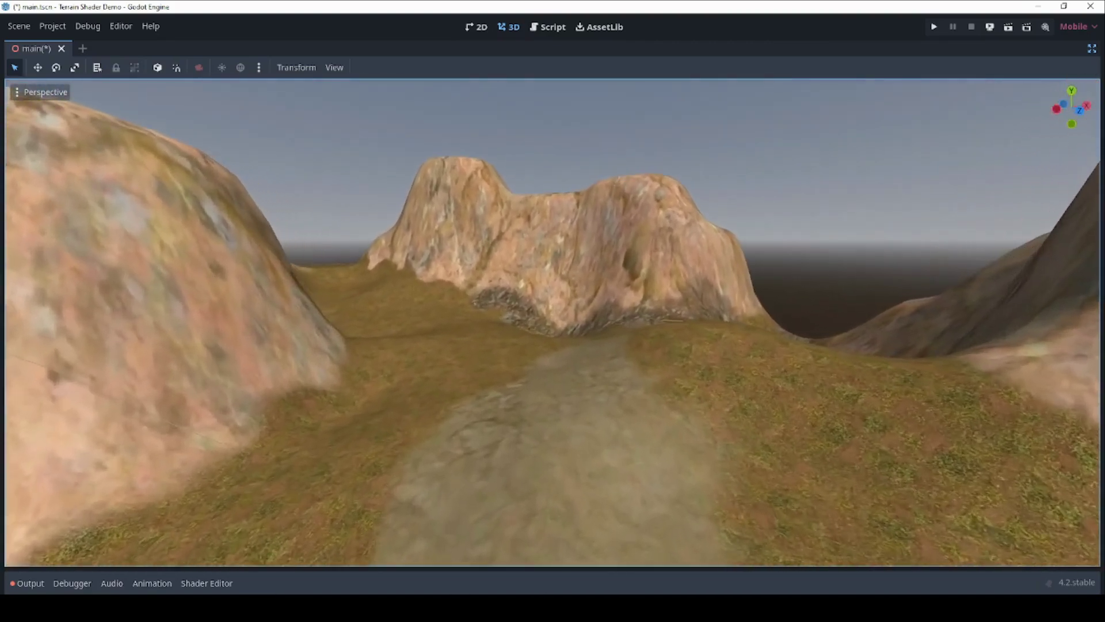
right_click_drag(553, 323, 458, 319)
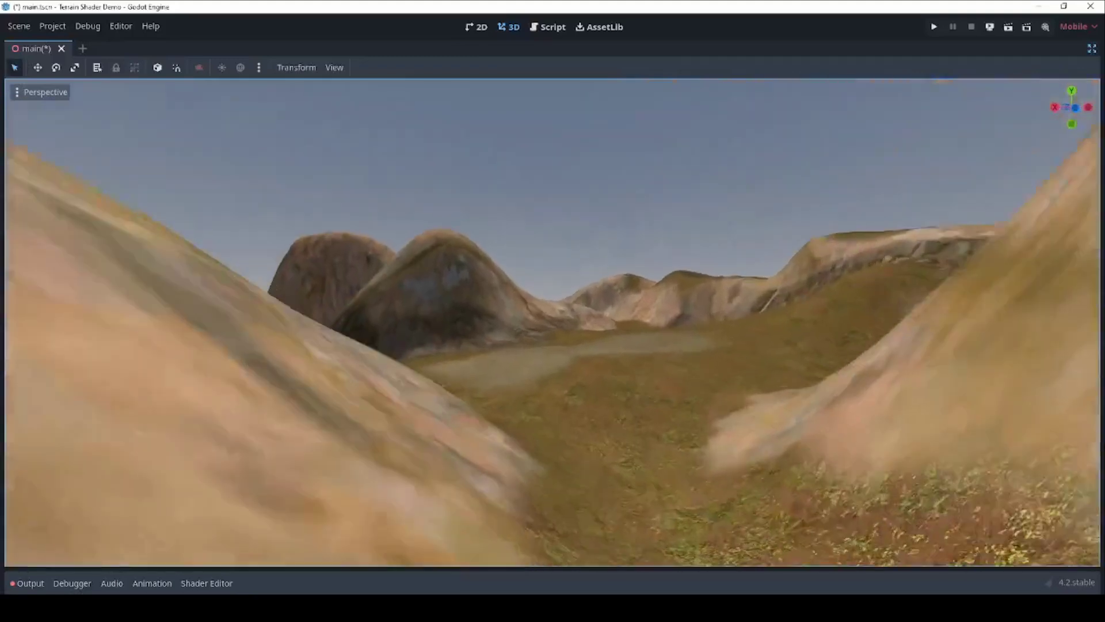